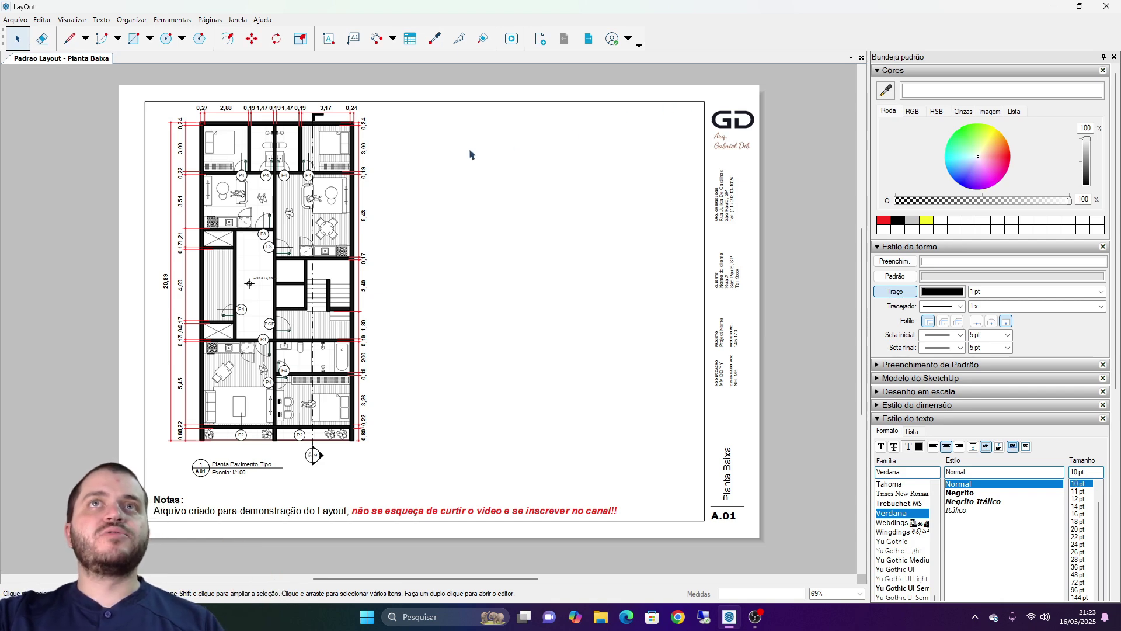
- Place a text box containing "<>" in the blank area beside the floor plan
scroll(471, 154, up, 4)
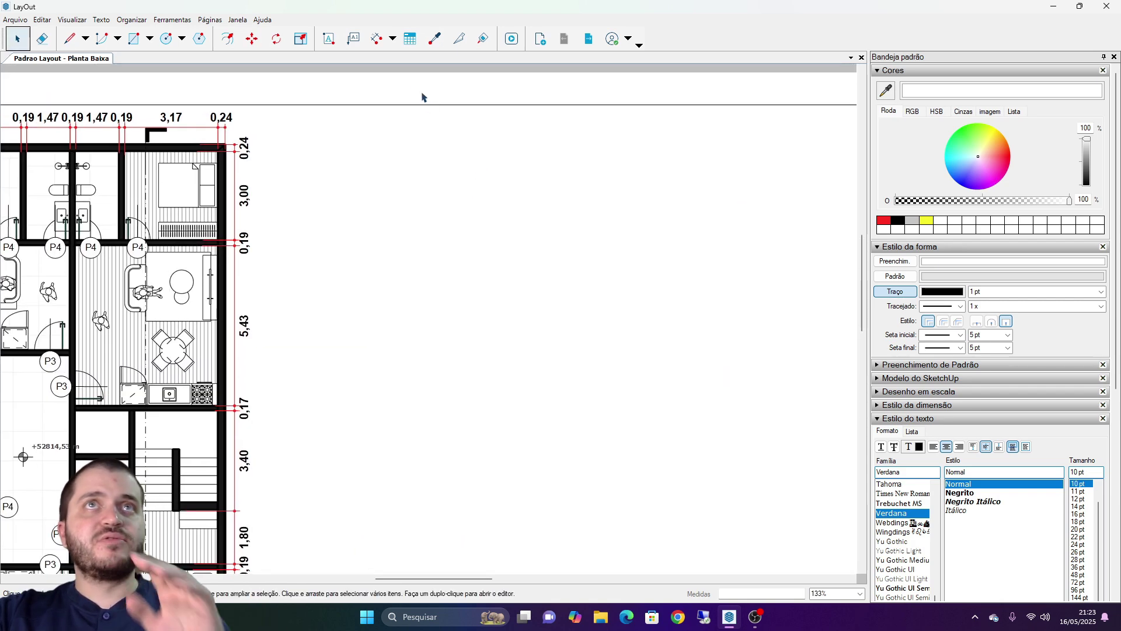
click(329, 38)
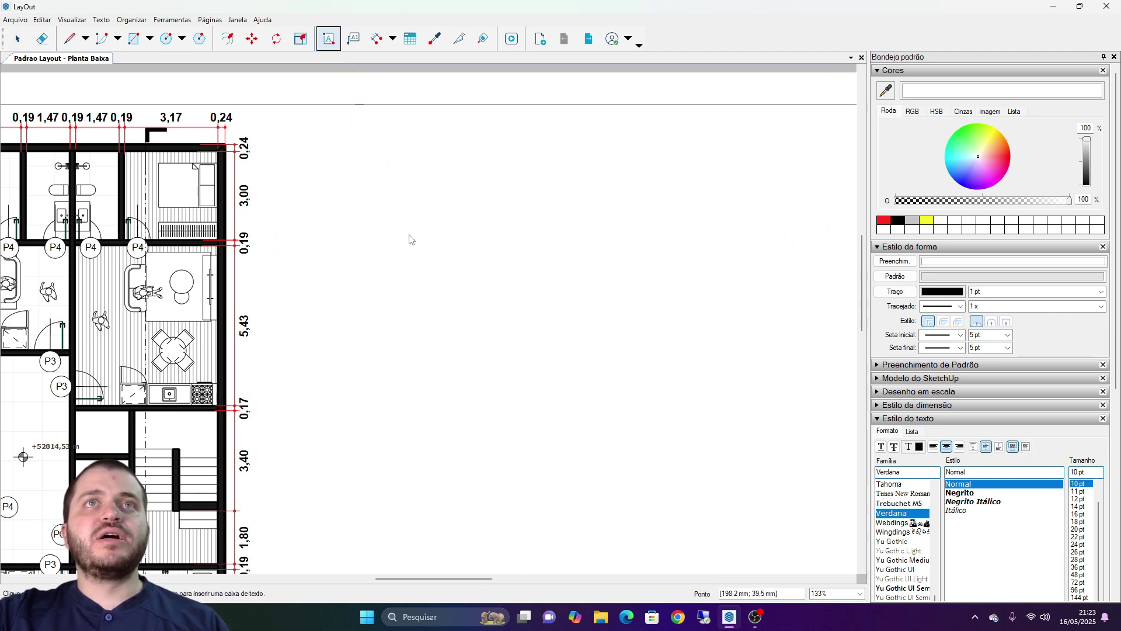
click(357, 188)
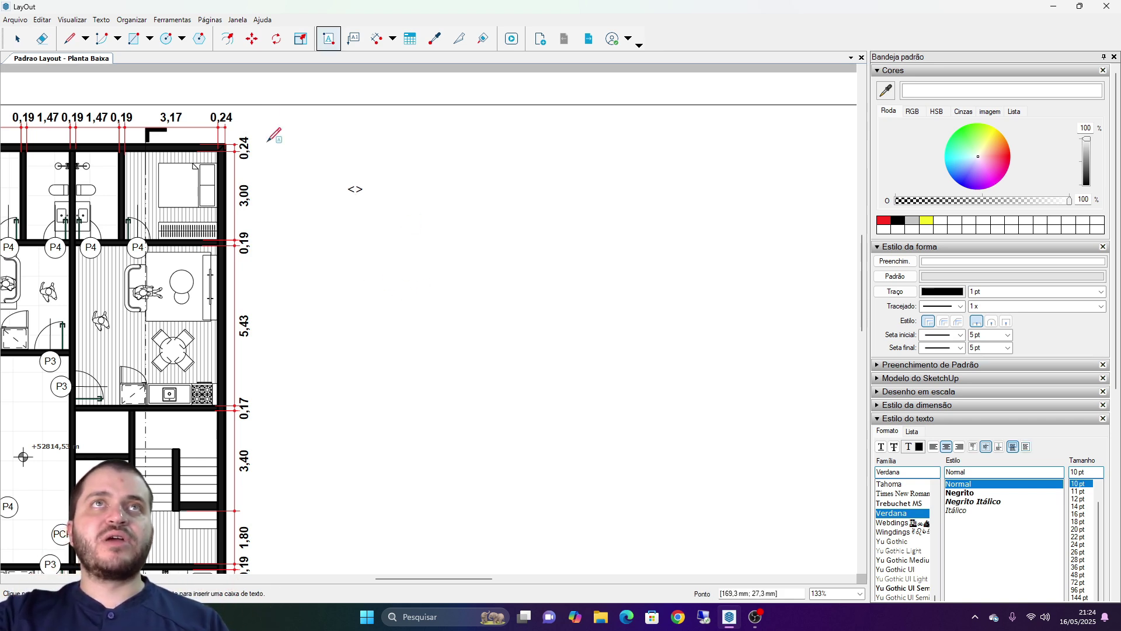
- Label the floor below the stairs with a leader placed outside the plan, using the suggested text "Porcelanato amadeirado 1p0"
click(354, 40)
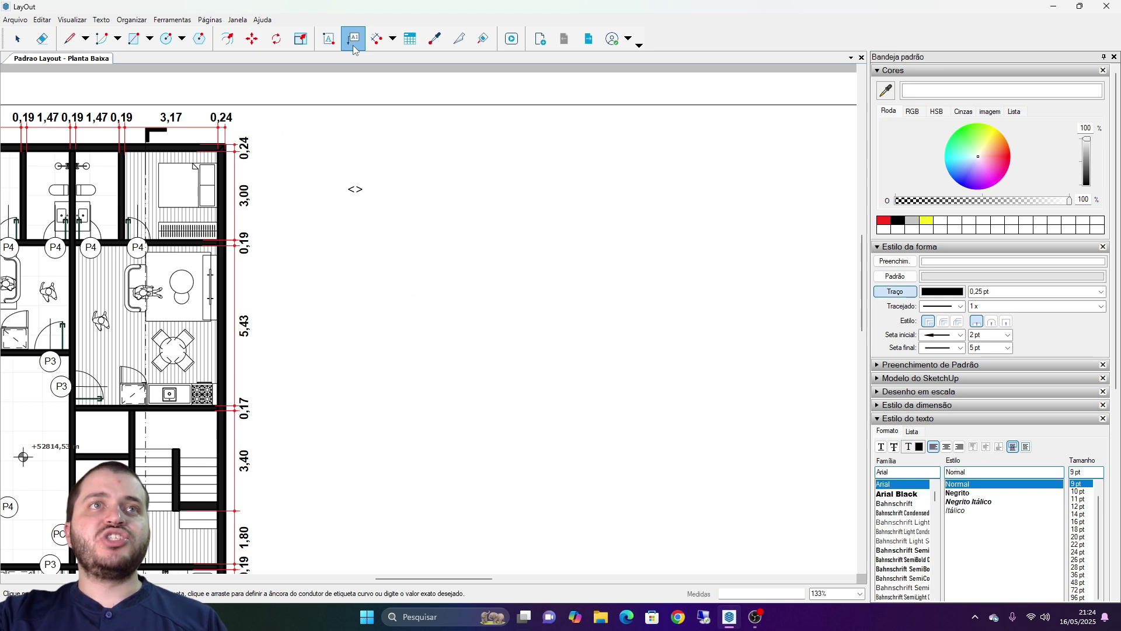
scroll(181, 254, down, 2)
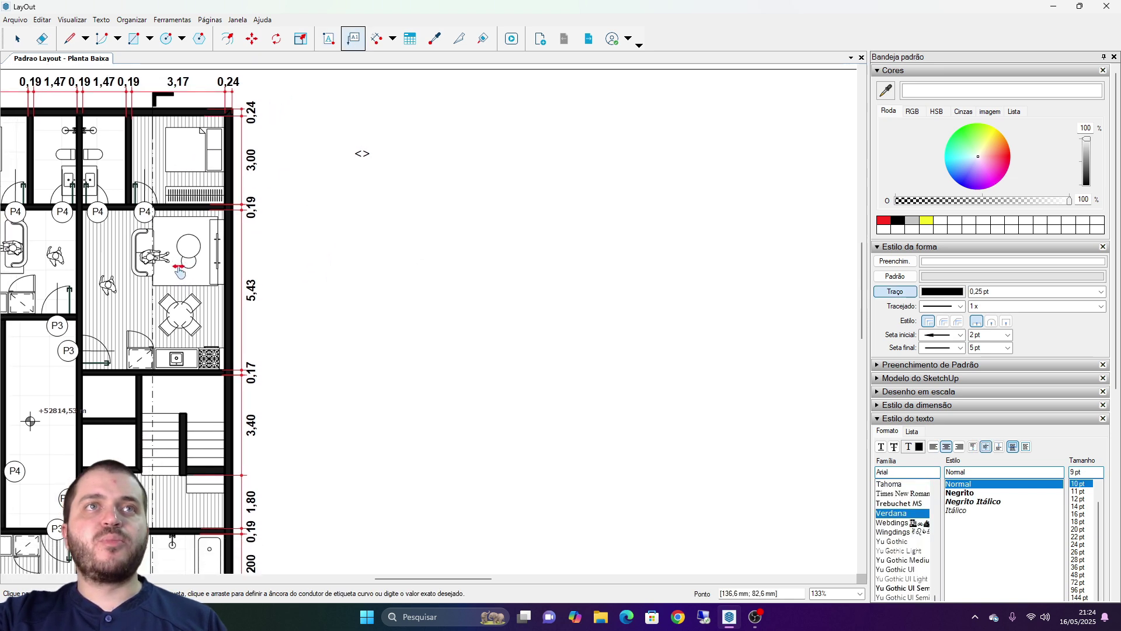
scroll(187, 372, down, 3)
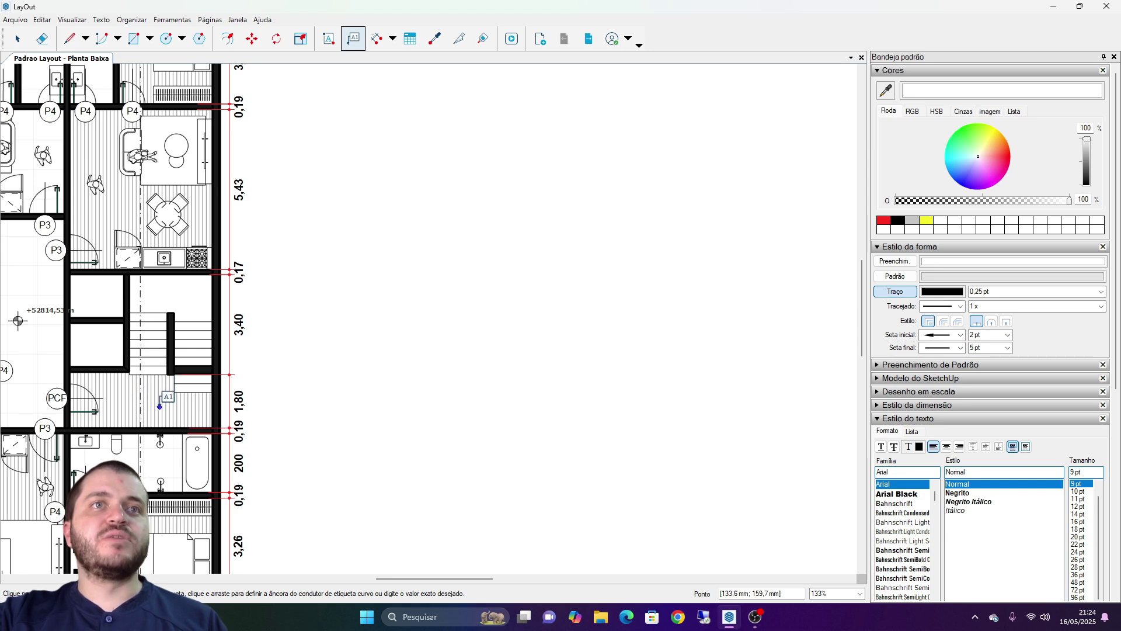
click(162, 408)
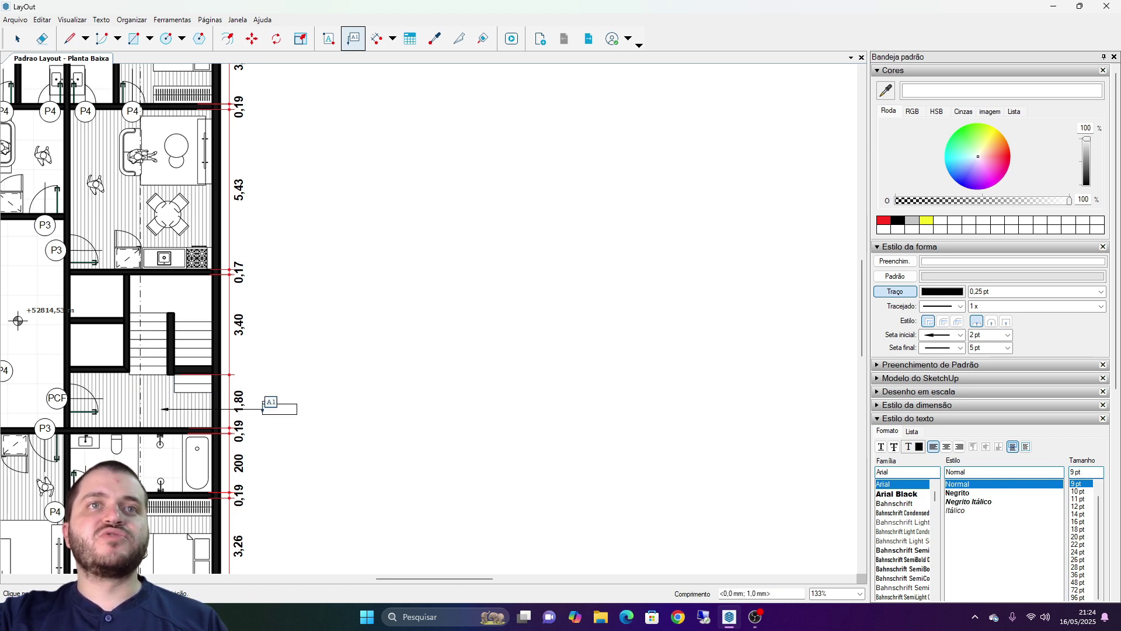
click(264, 412)
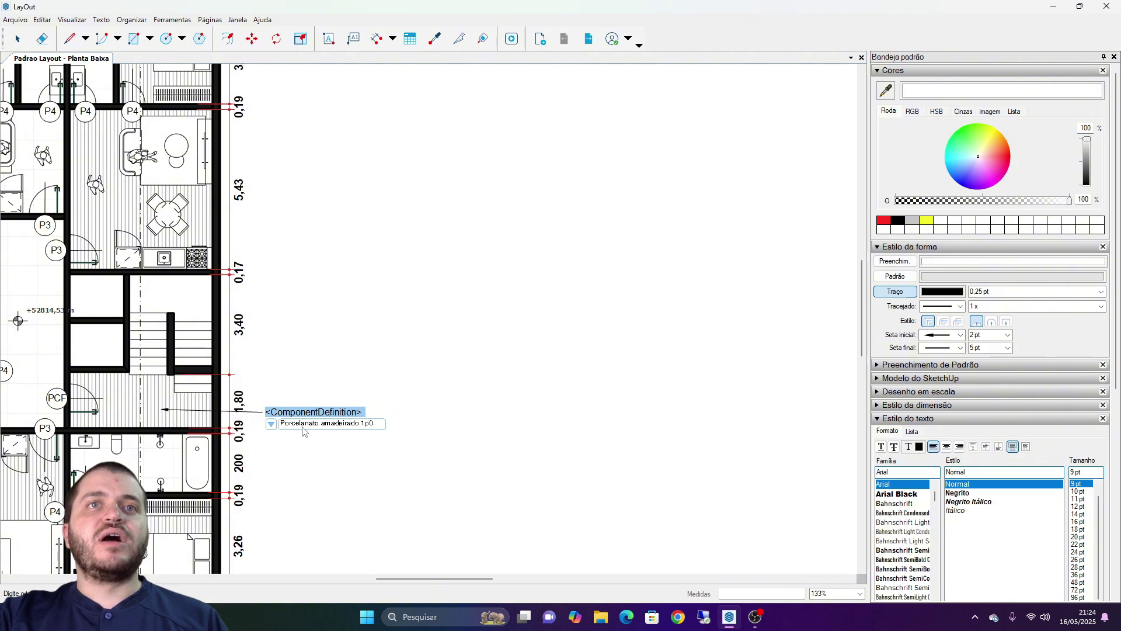
click(326, 349)
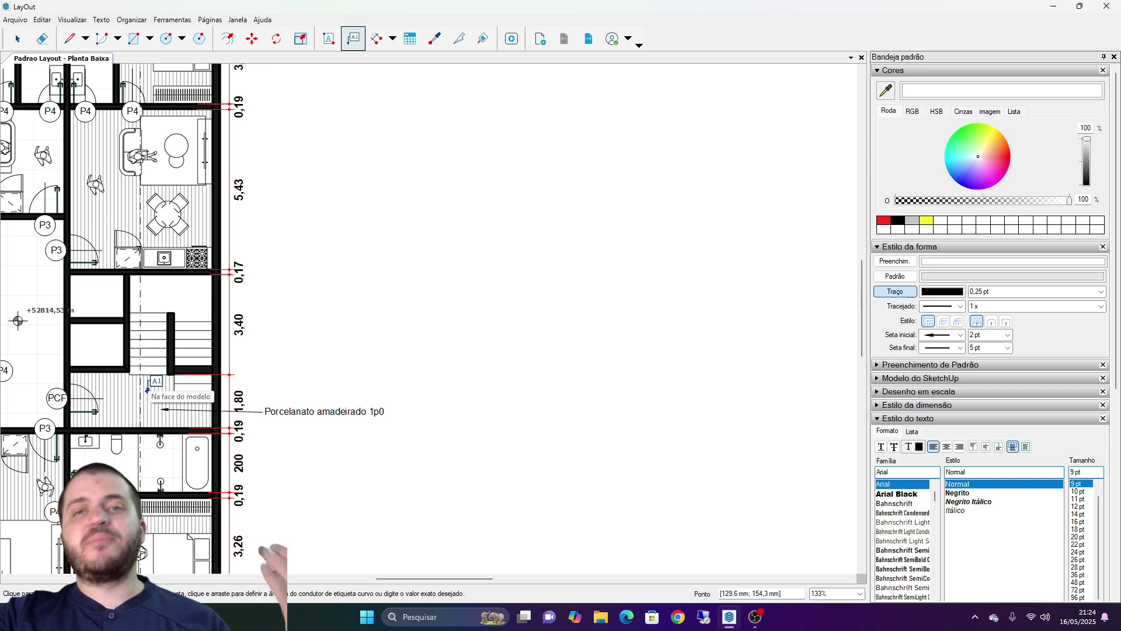
- Delete the "Porcelanato amadeirado 1p0" label and the "<>" text box beside the plan
key(space)
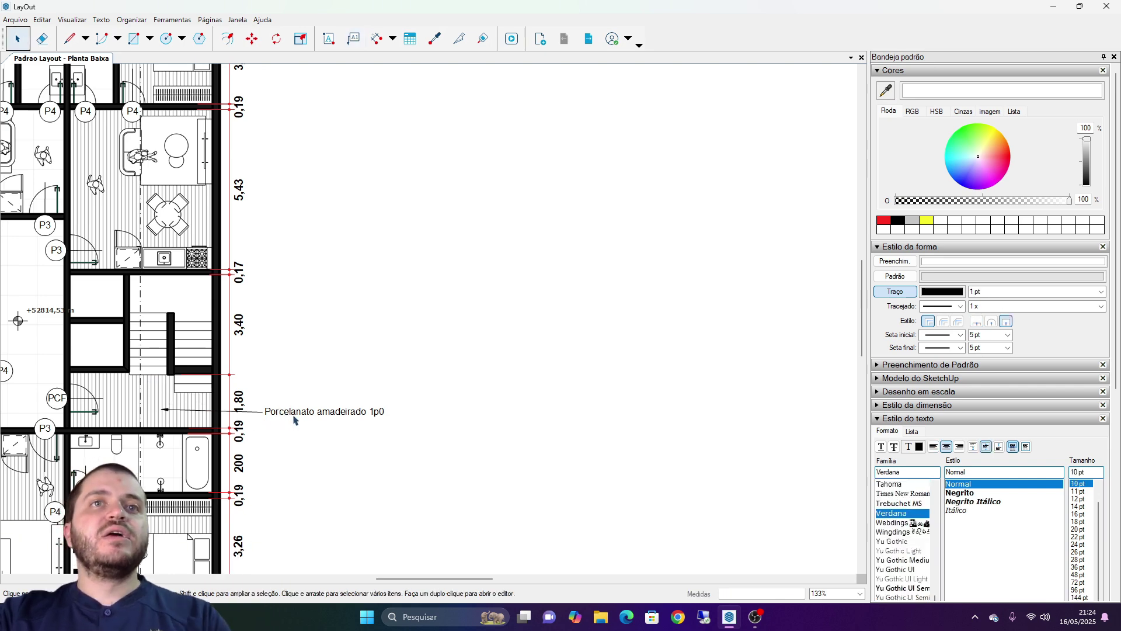
click(292, 413)
key(ctrl+shift+e)
click(333, 275)
scroll(328, 253, up, 5)
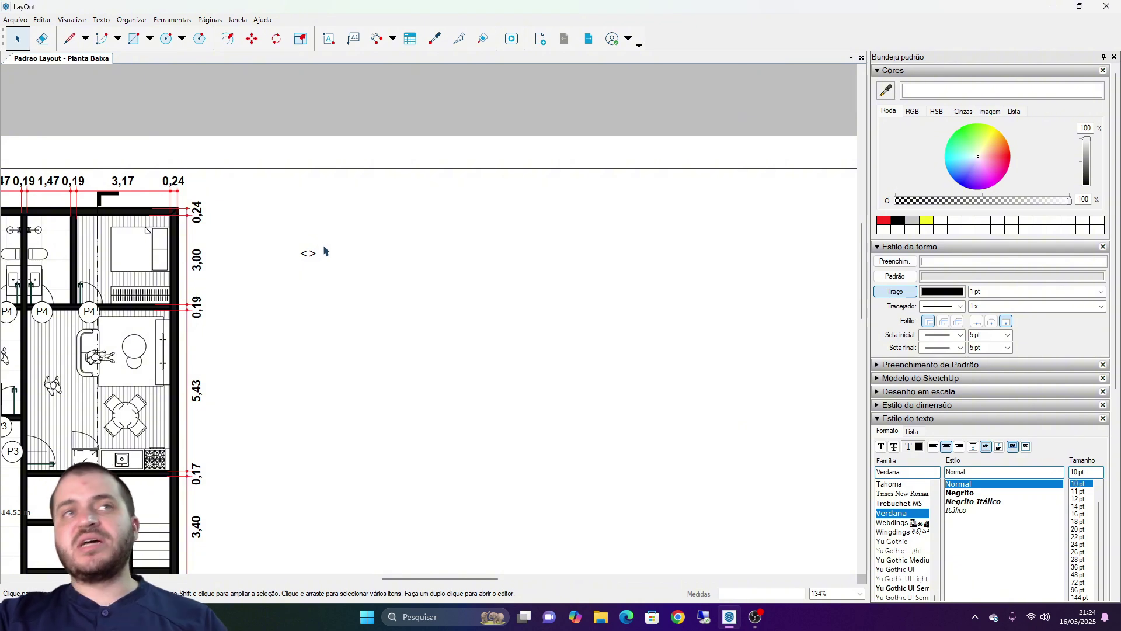
drag(366, 309, 290, 243)
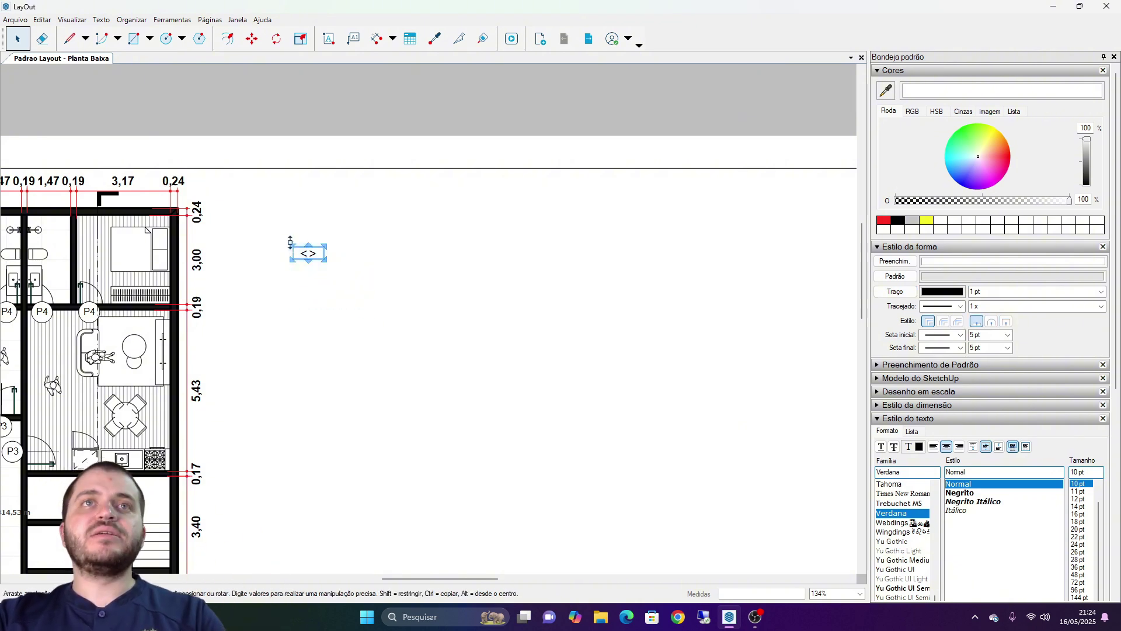
- Examine the company name and address auto-text tags behind the architect's contact block in the title block
scroll(307, 258, down, 4)
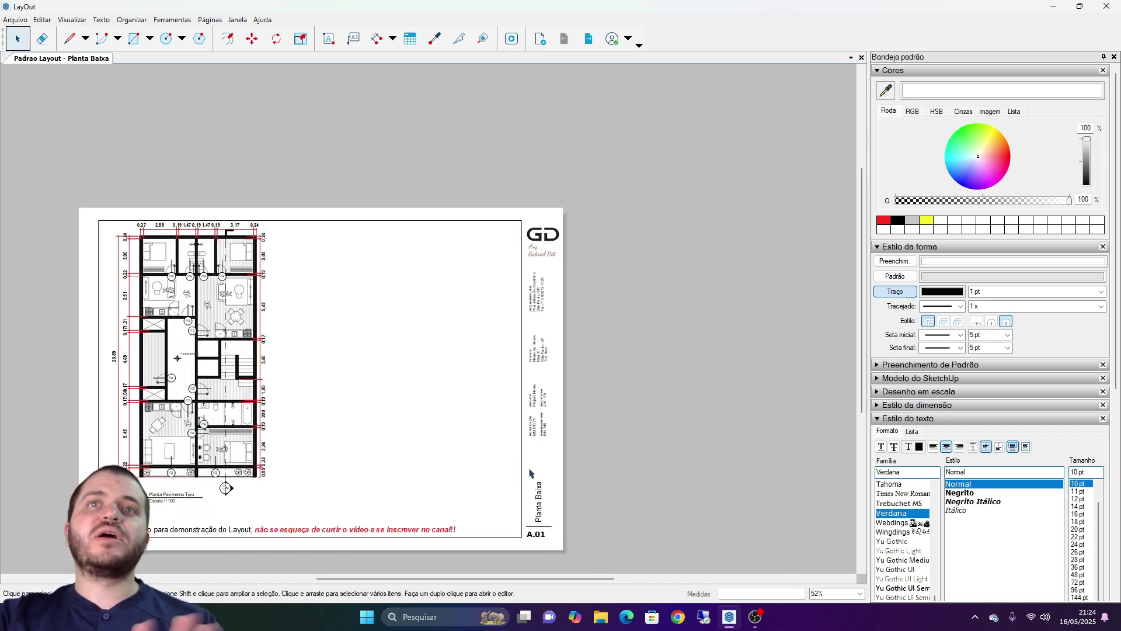
scroll(545, 441, up, 8)
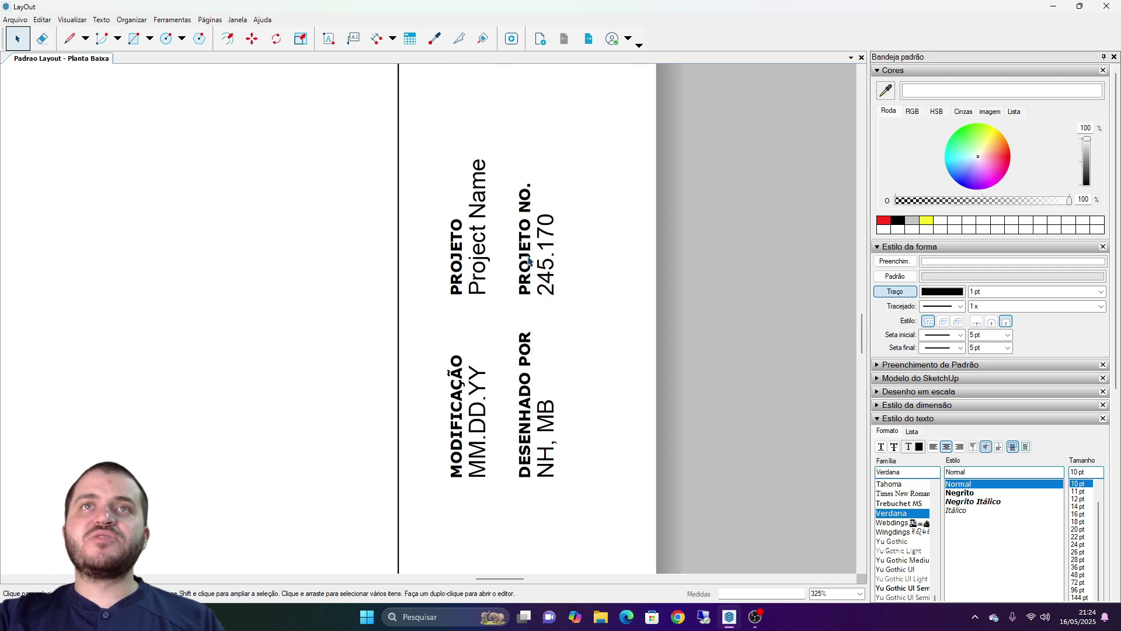
scroll(539, 410, down, 5)
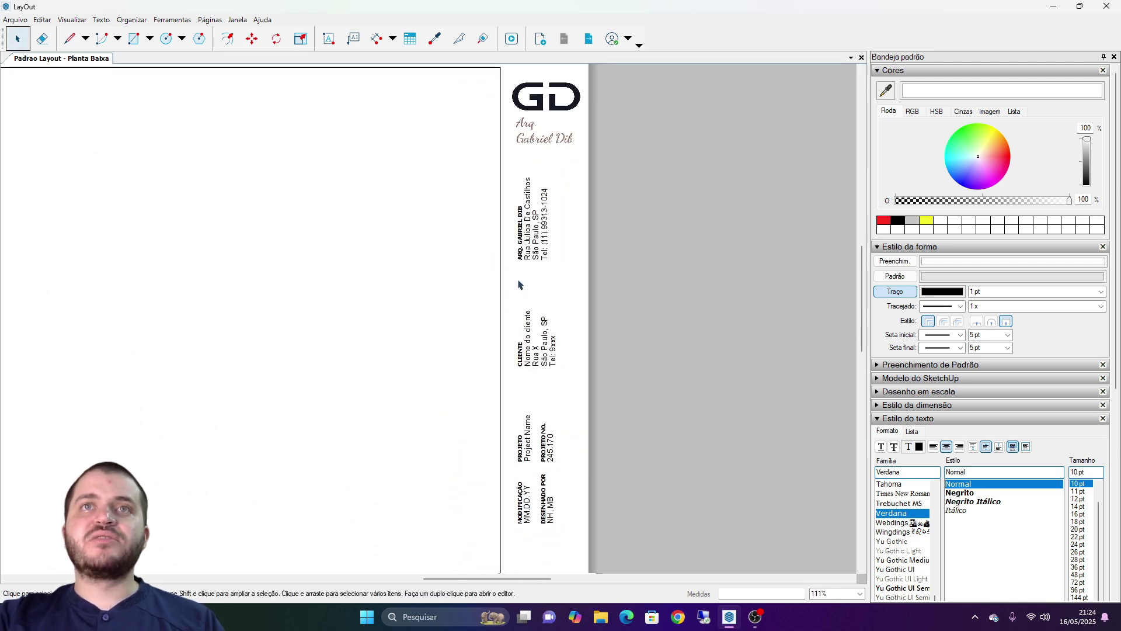
scroll(518, 284, up, 5)
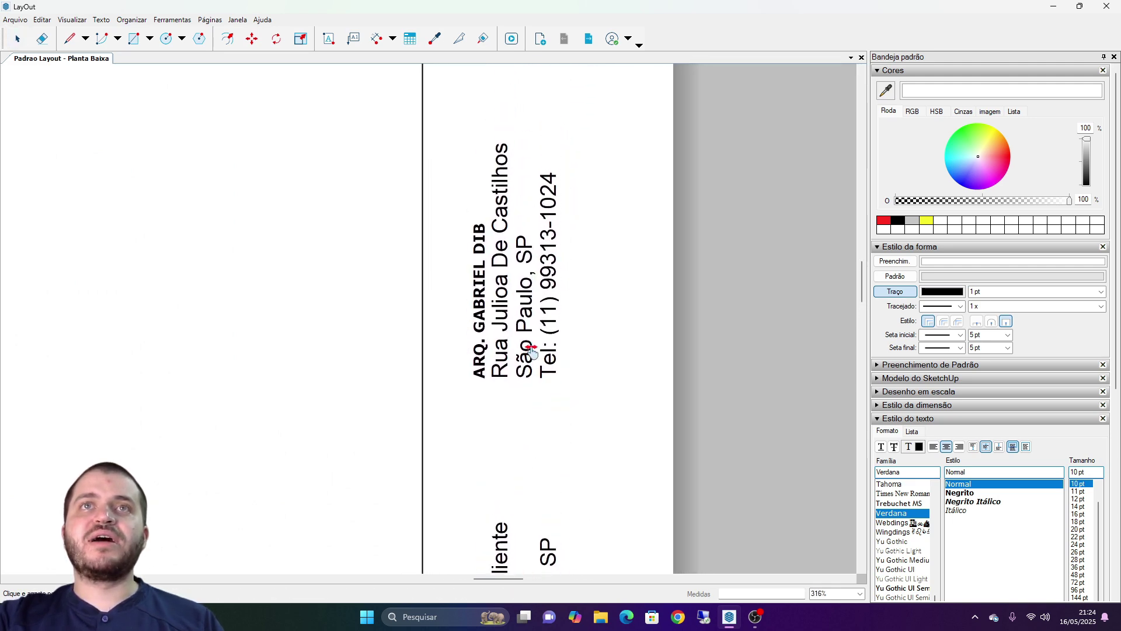
double_click(506, 298)
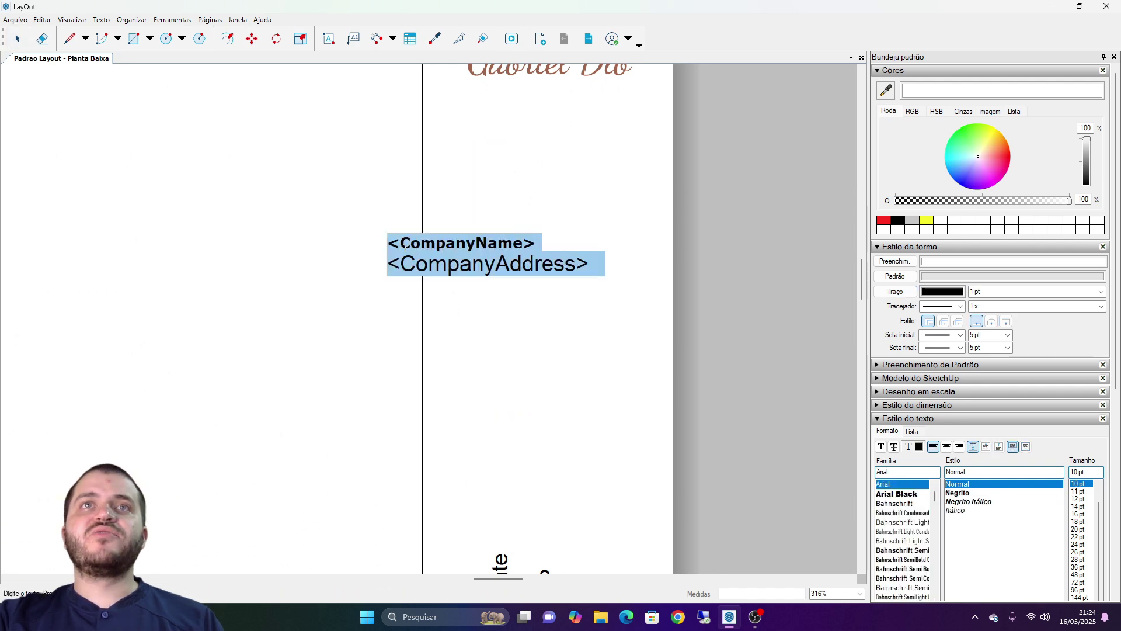
drag(389, 243, 545, 243)
click(391, 262)
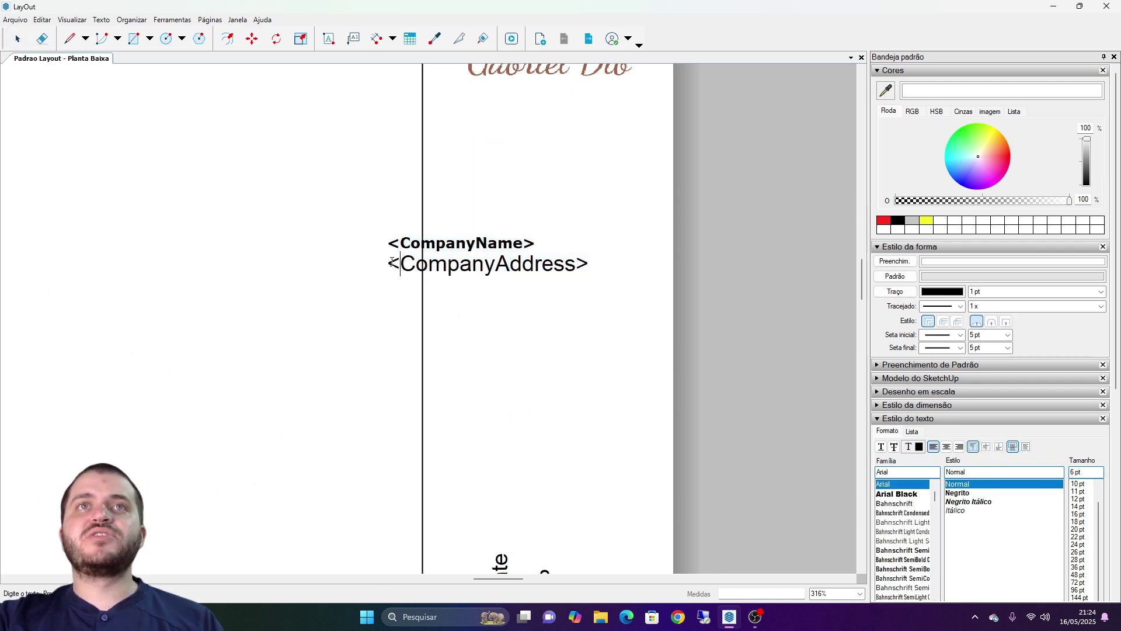
drag(391, 262, 652, 267)
click(622, 365)
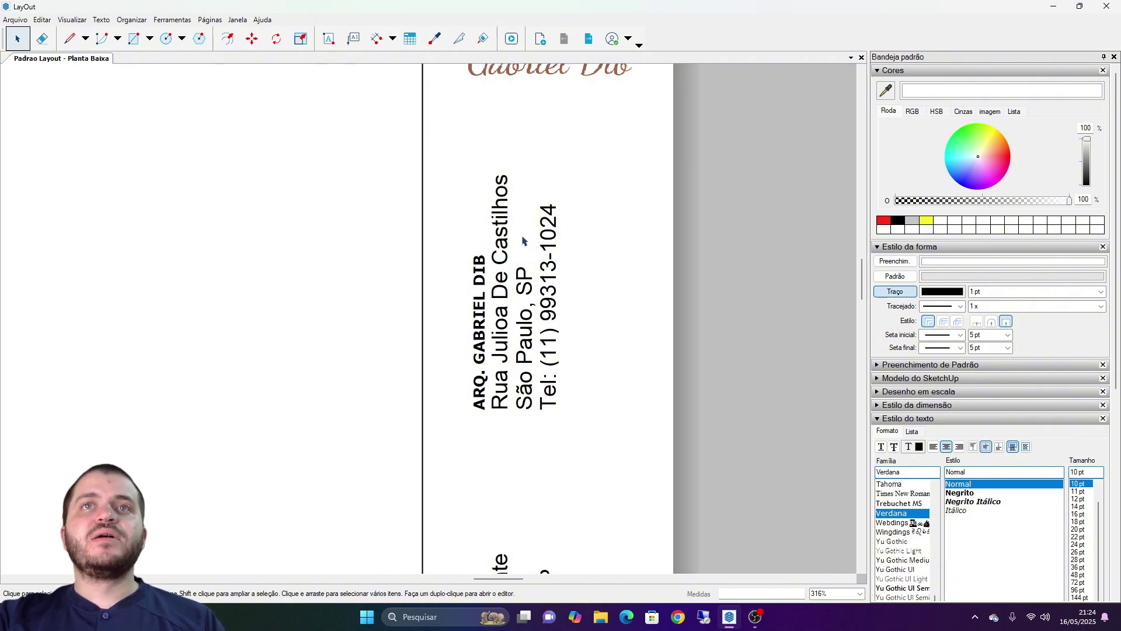
- Examine the auto-text tag behind the rotated sheet title above the sheet number
scroll(558, 373, down, 5)
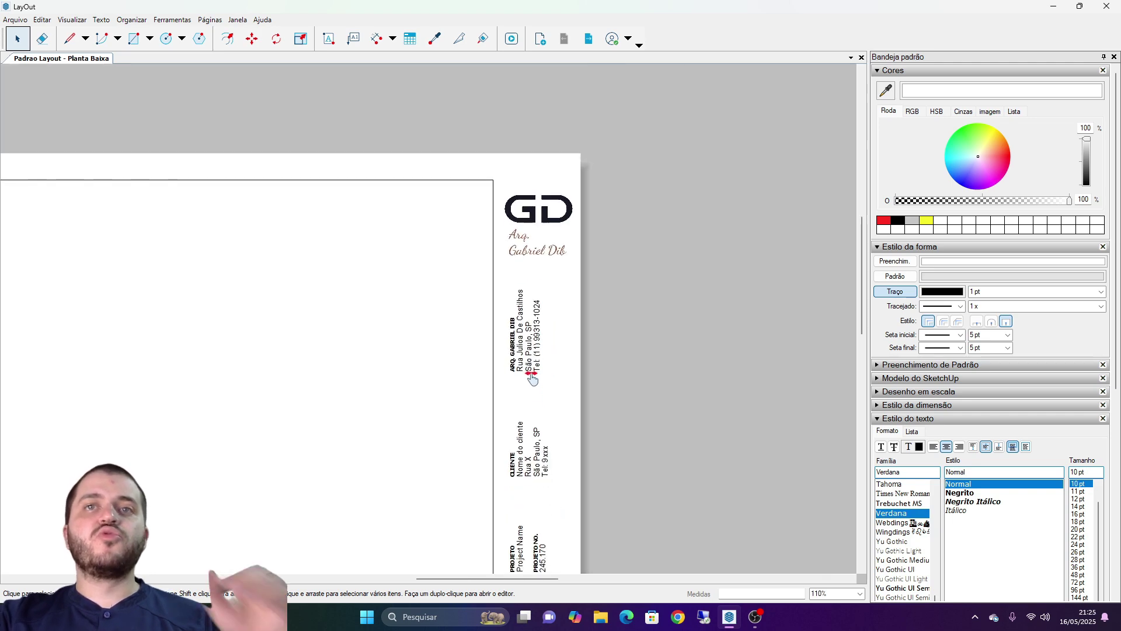
scroll(525, 351, up, 4)
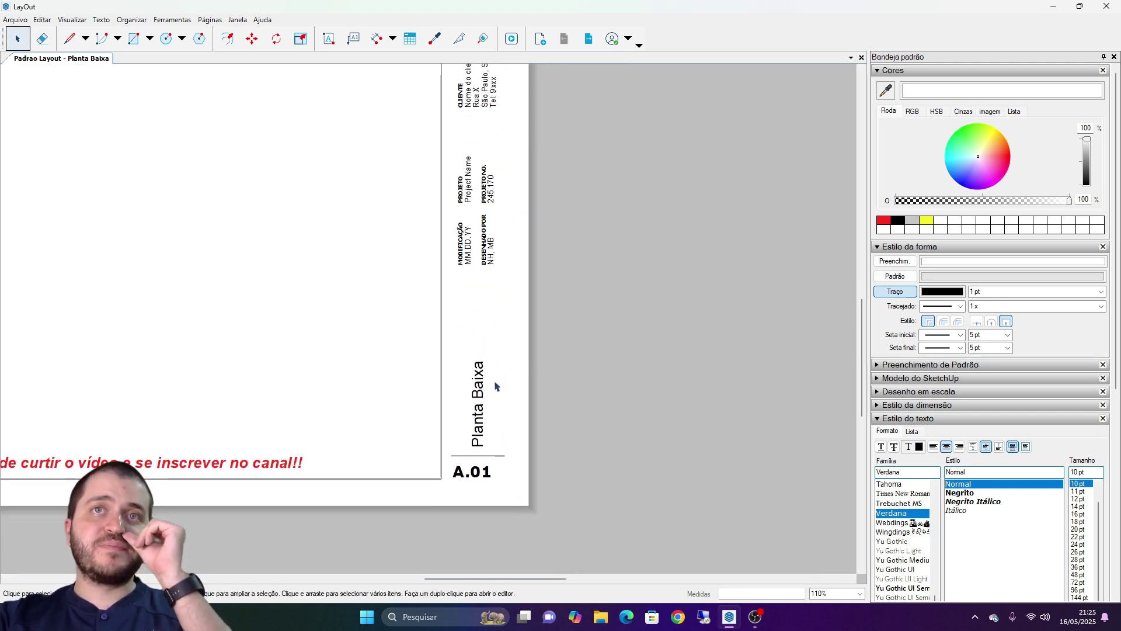
double_click(495, 386)
scroll(481, 401, up, 4)
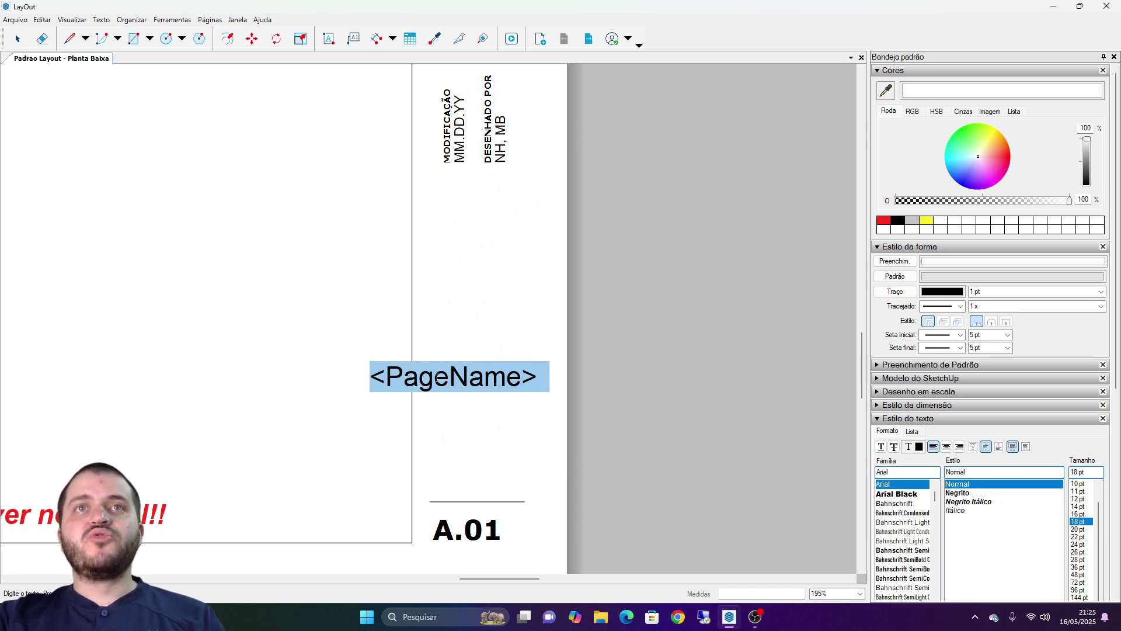
click(327, 350)
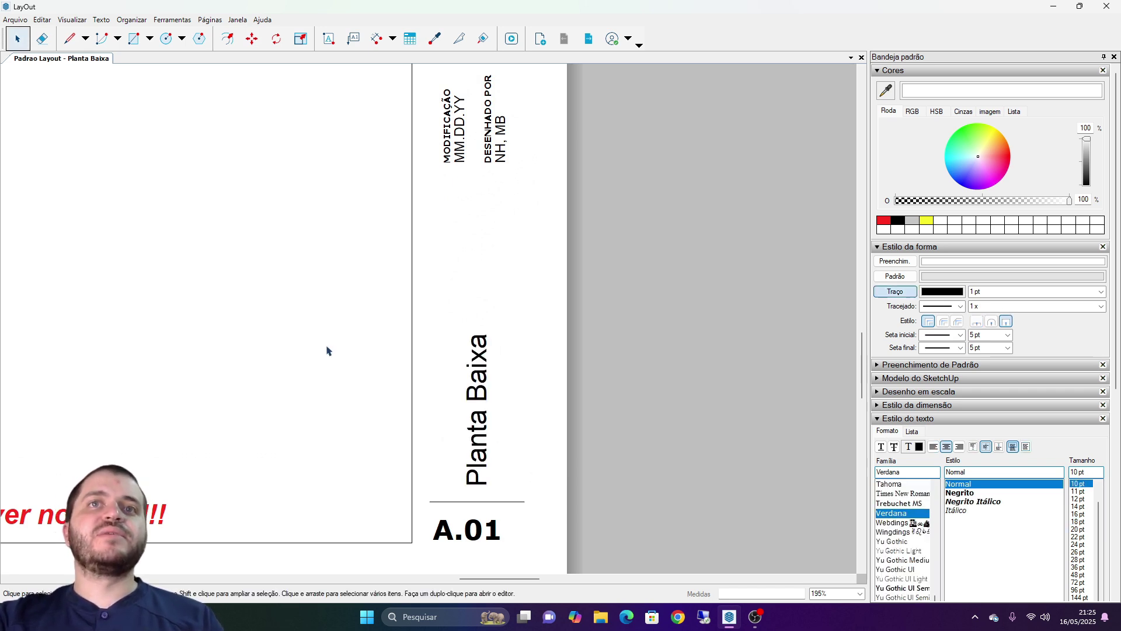
- Insert a text box with the auto-text tag <PageName> in the blank area beside the floor plan
scroll(327, 351, down, 6)
middle_drag(396, 388, 396, 388)
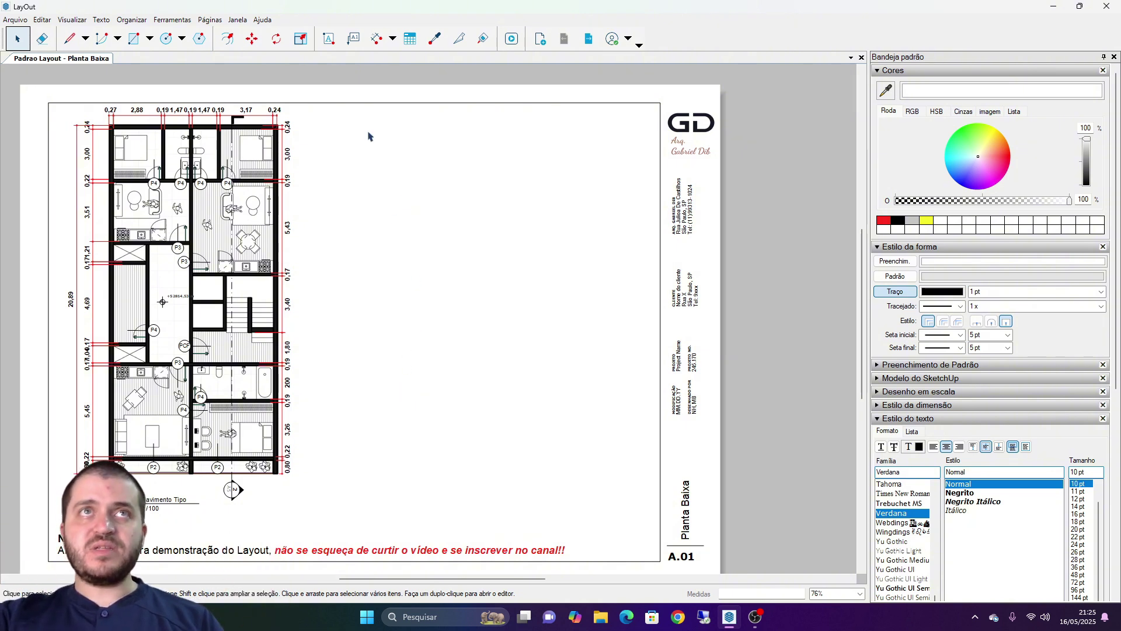
scroll(368, 136, up, 2)
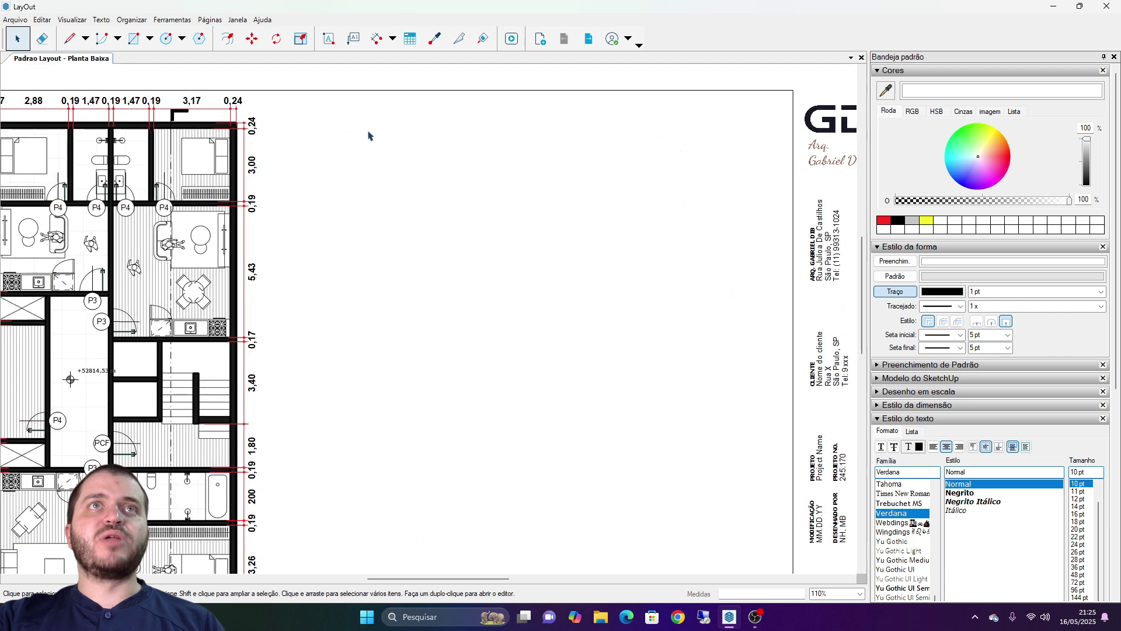
click(329, 39)
click(344, 175)
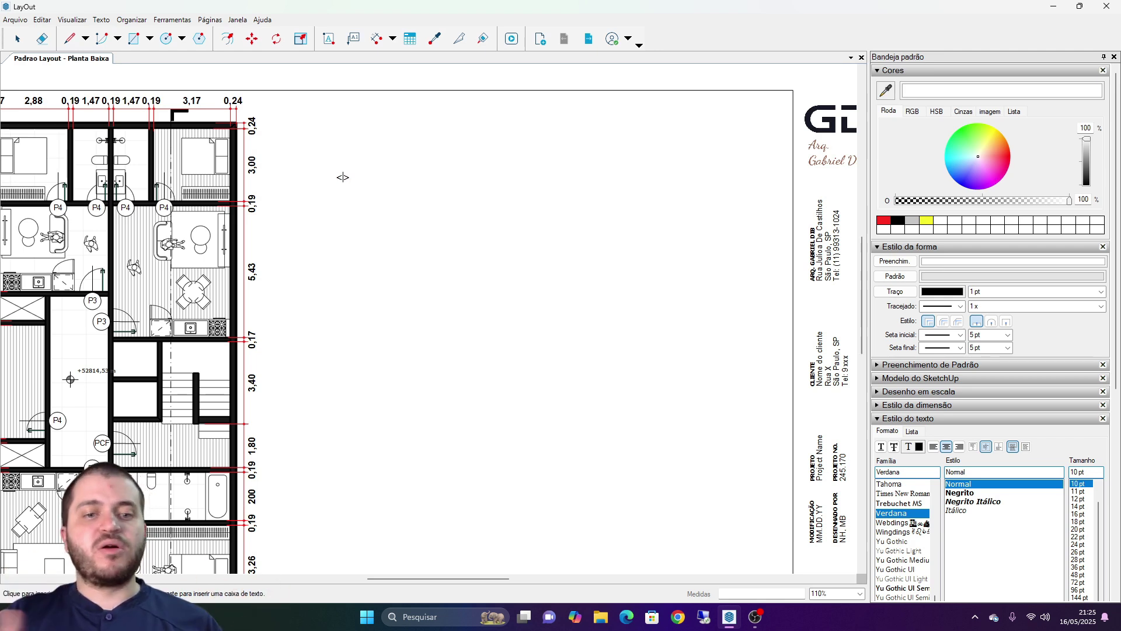
text(Page)
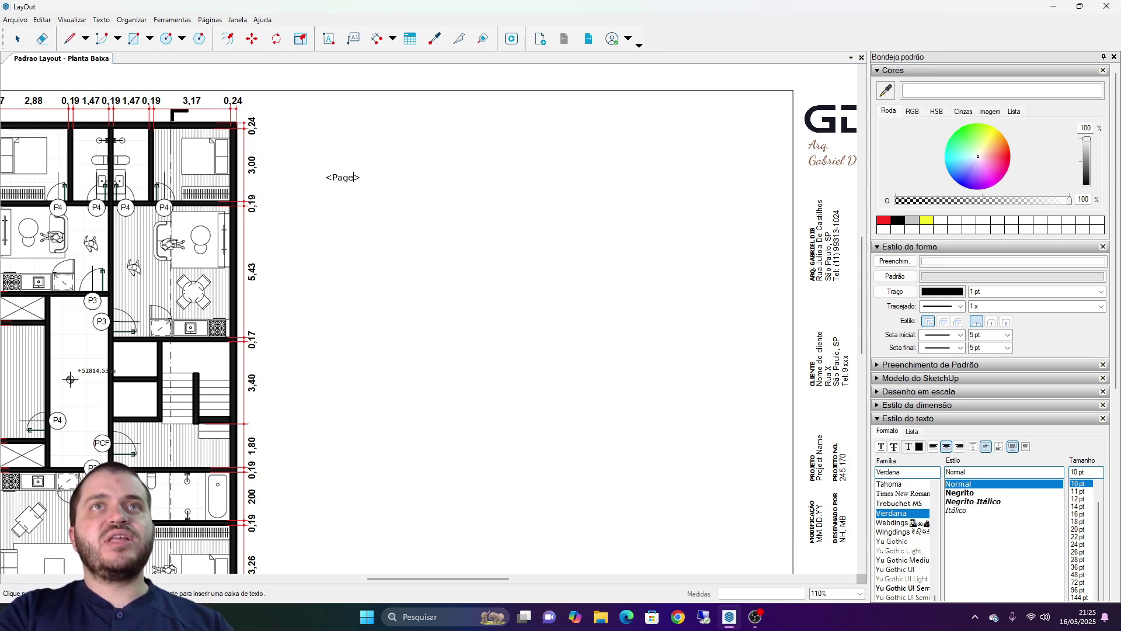
text(Name)
key(Escape)
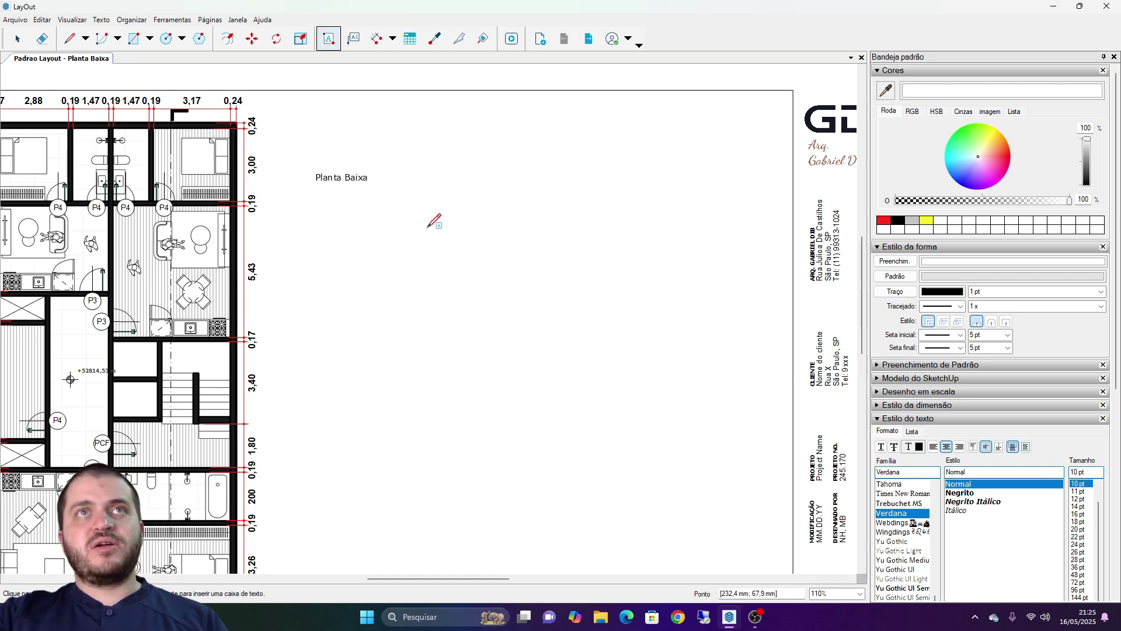
key(space)
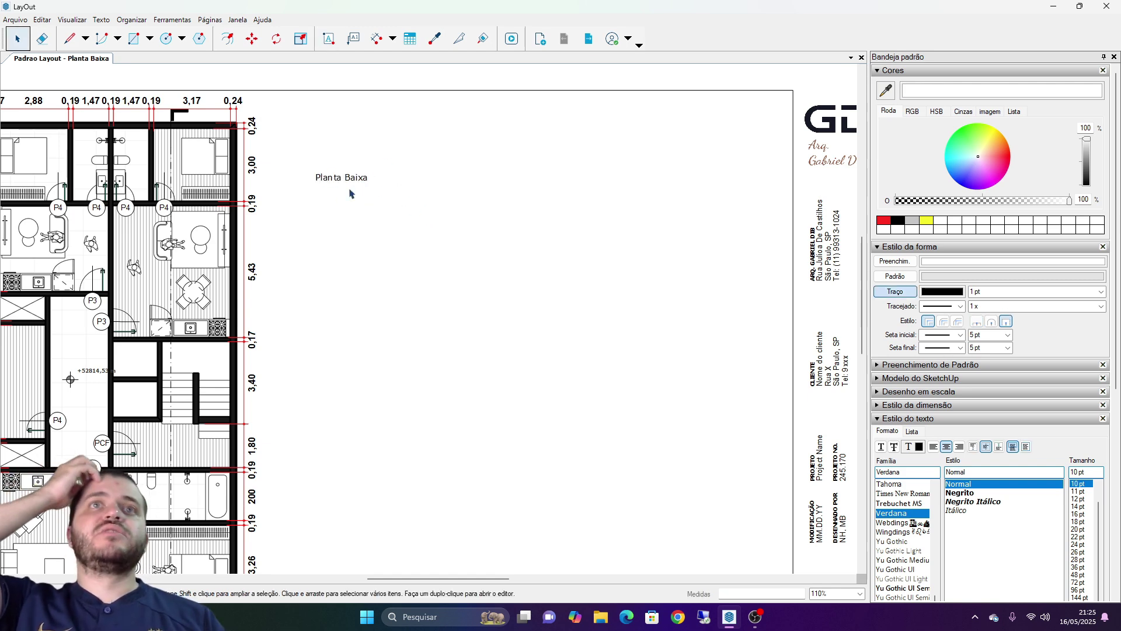
- Collapse the Estilo do texto settings and check the tag behind the new page-name text
scroll(350, 193, up, 3)
scroll(330, 157, up, 6)
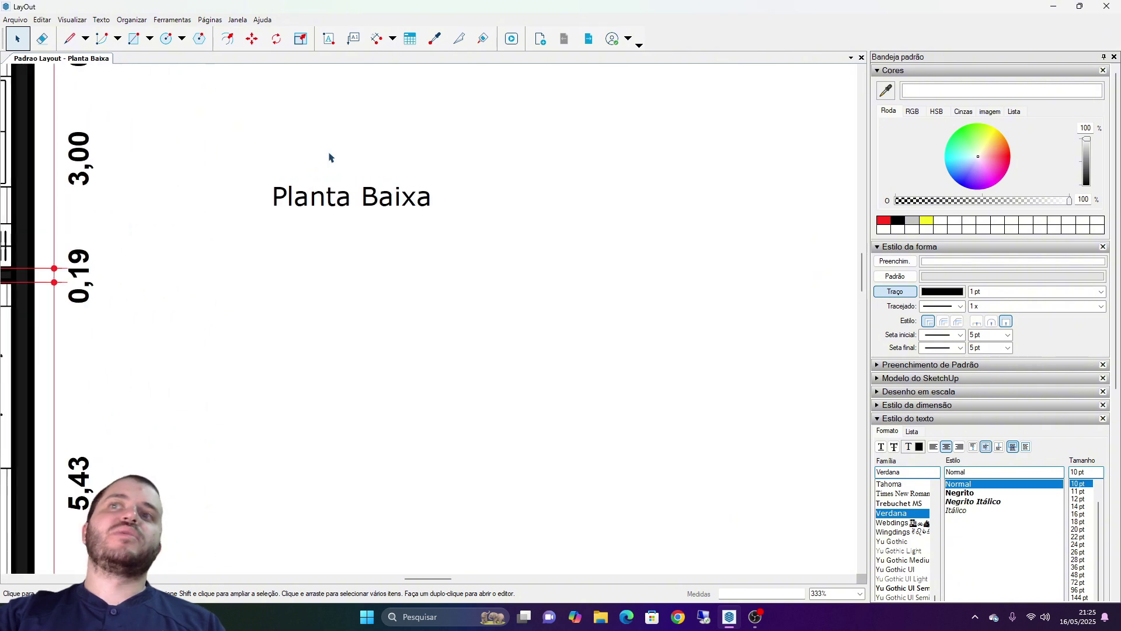
click(879, 418)
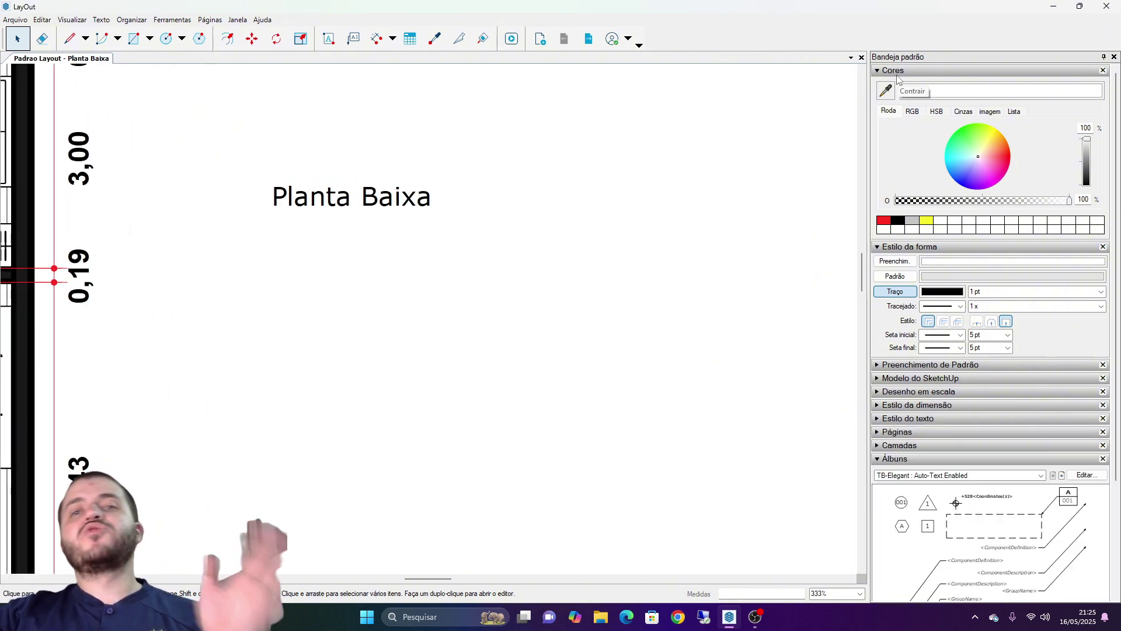
double_click(391, 195)
click(317, 320)
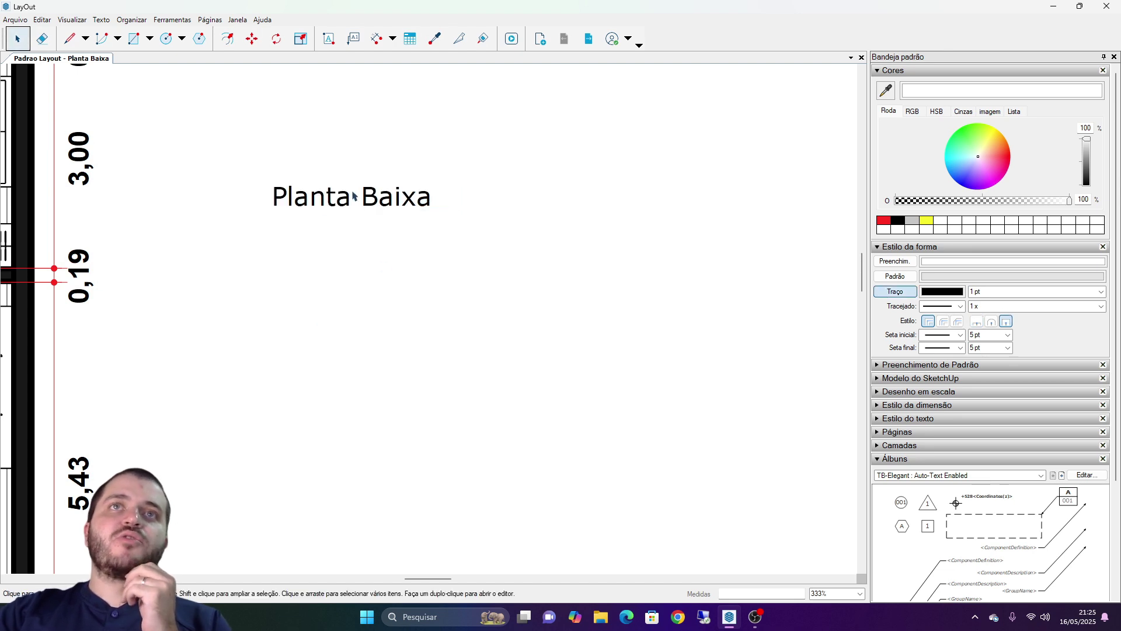
- Show the document's page list and collapse the Álbuns and Cores sections
click(896, 458)
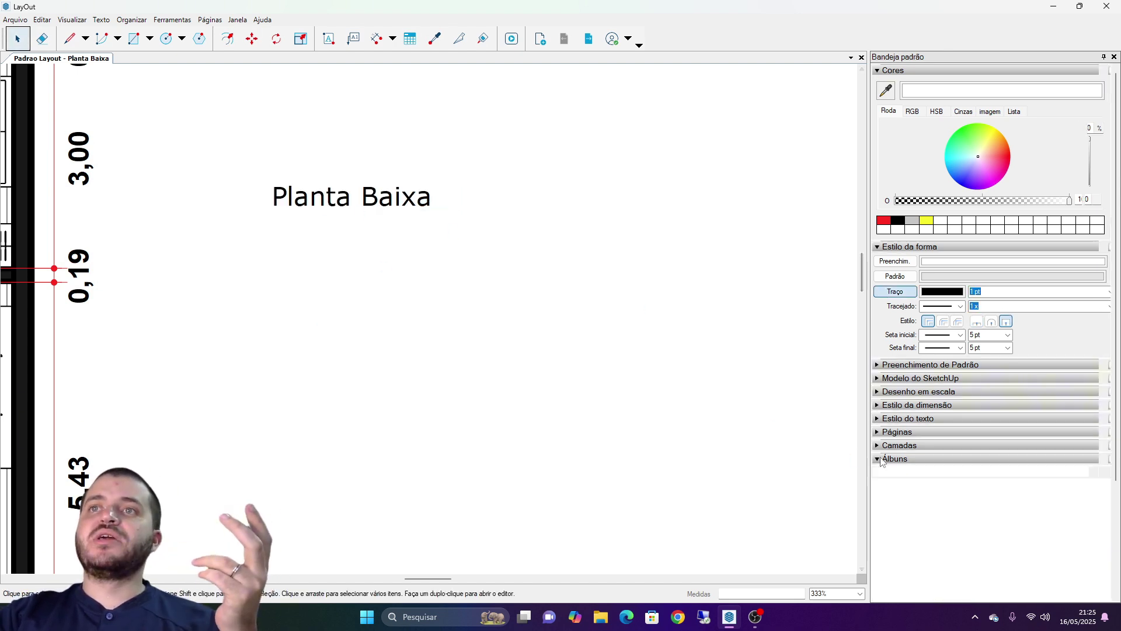
click(897, 431)
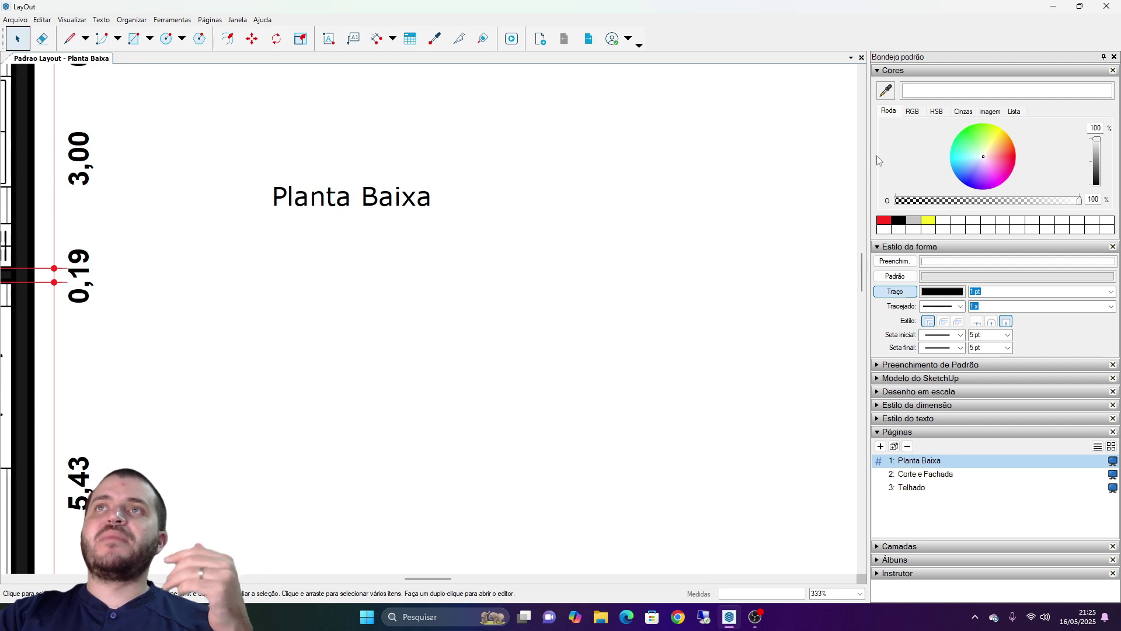
click(892, 71)
scroll(382, 281, down, 5)
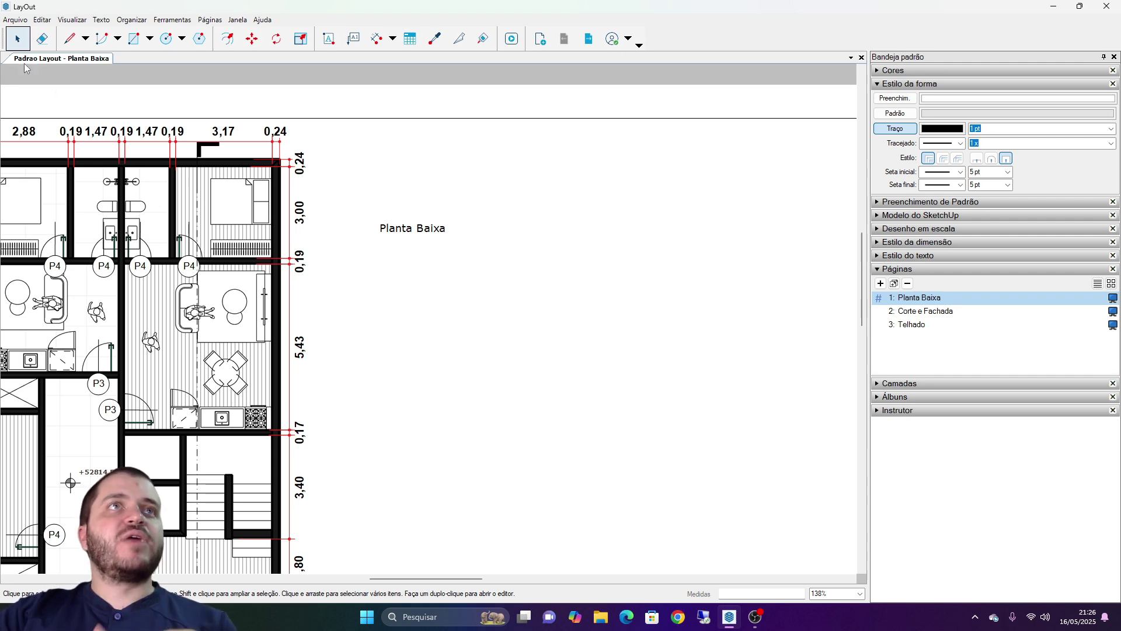
- Open the document's auto-text settings and enlarge the dialog to show the whole tag list
click(14, 20)
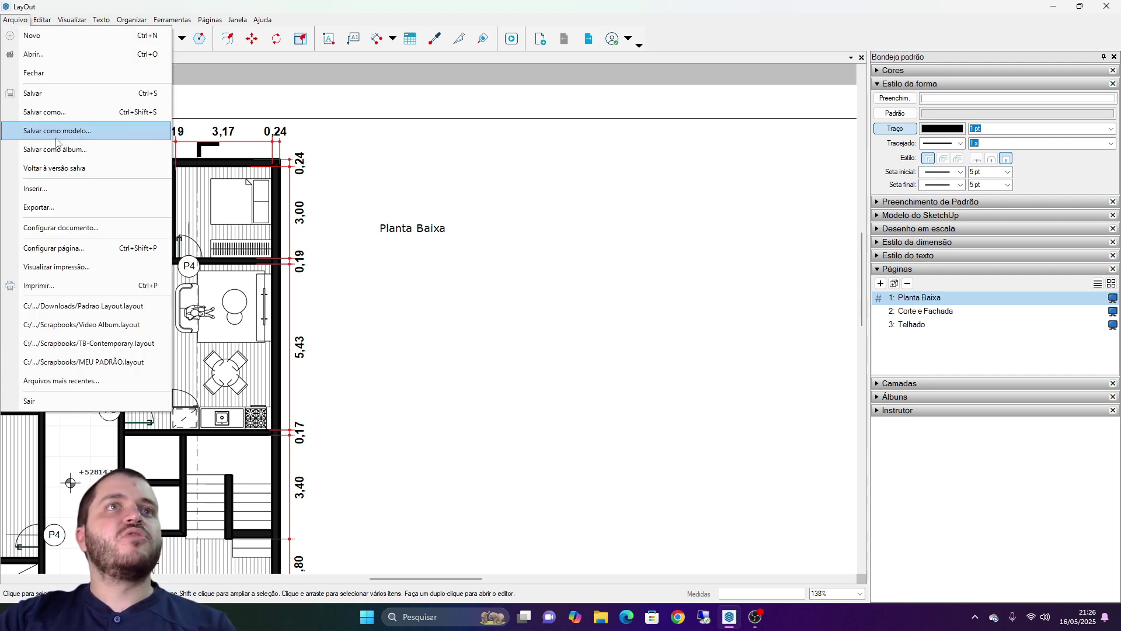
click(69, 229)
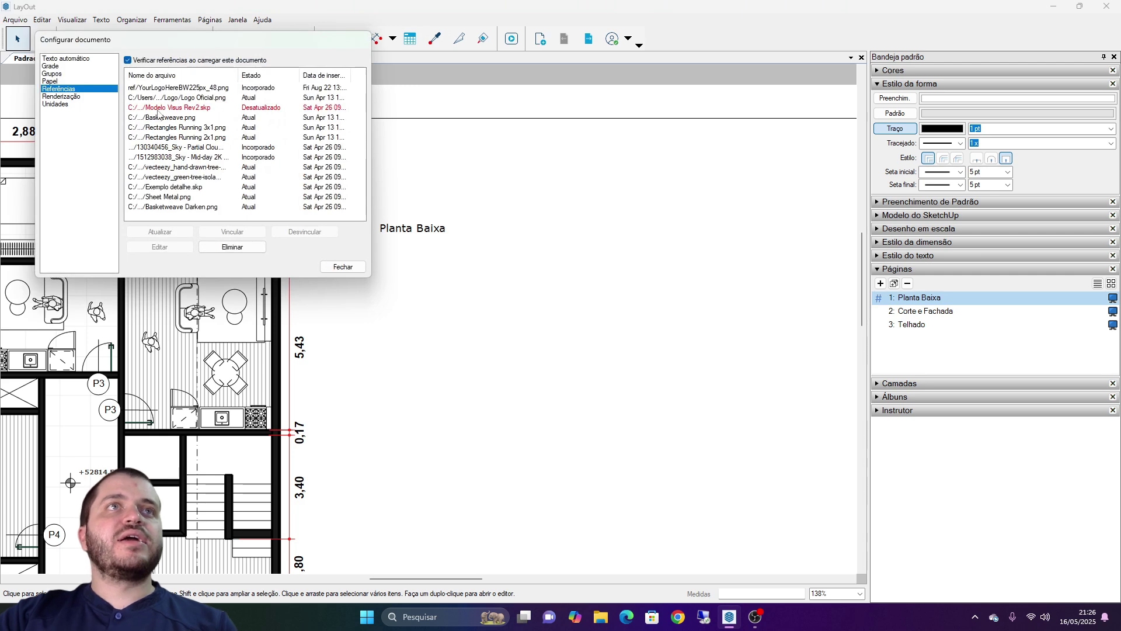
click(80, 59)
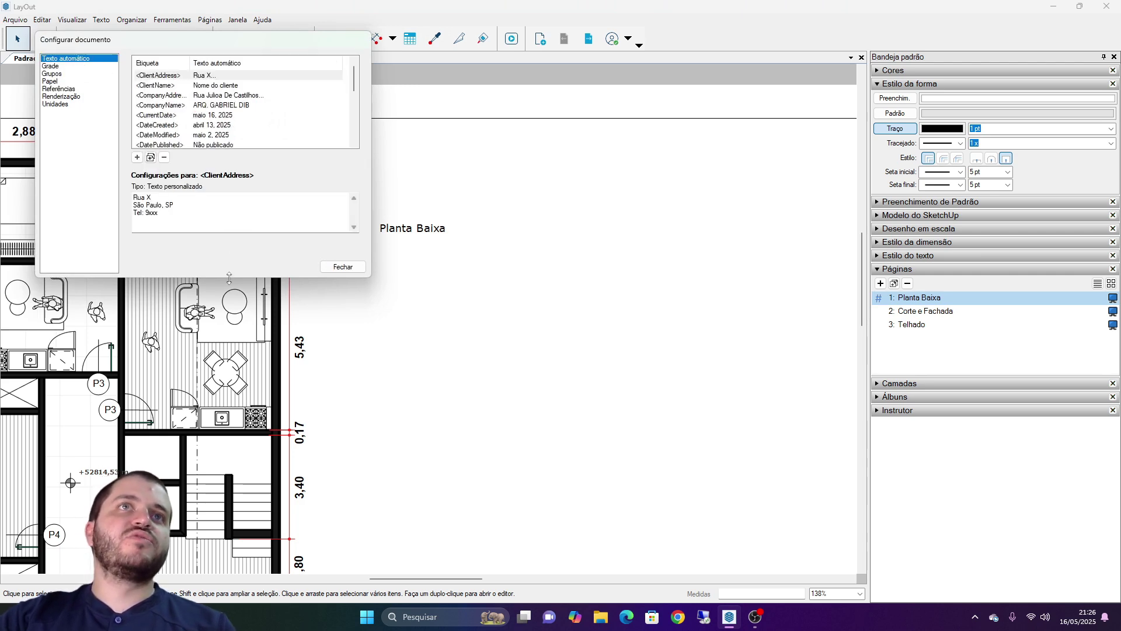
drag(229, 278, 234, 435)
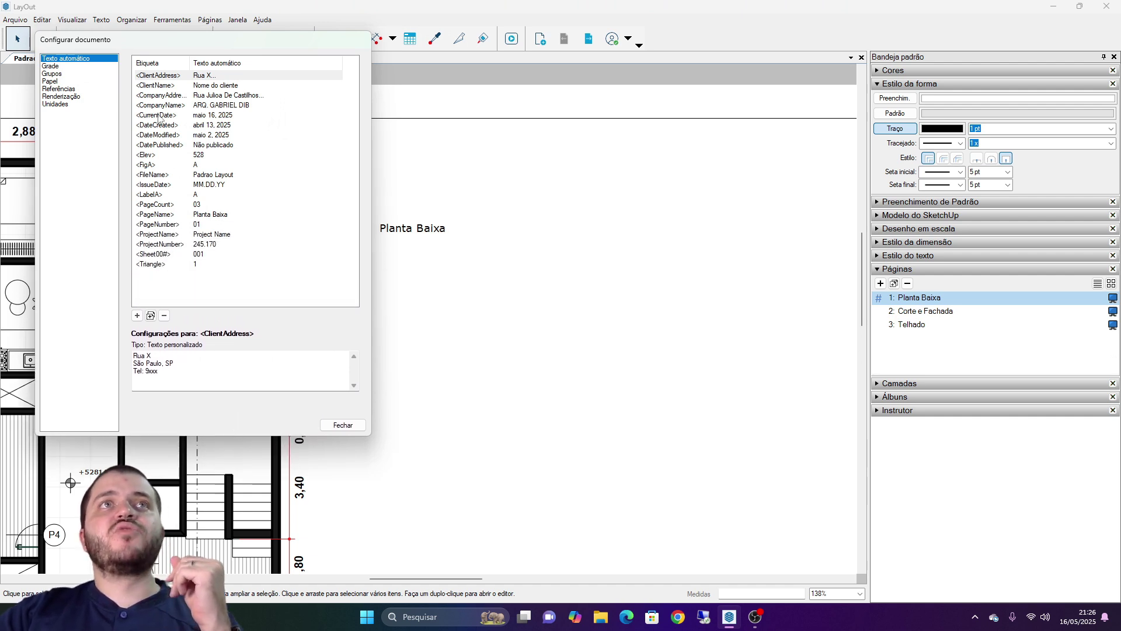
- Review the settings of the <ClientName>, <CompanyAddress> and <CurrentDate> tags
click(171, 86)
click(184, 95)
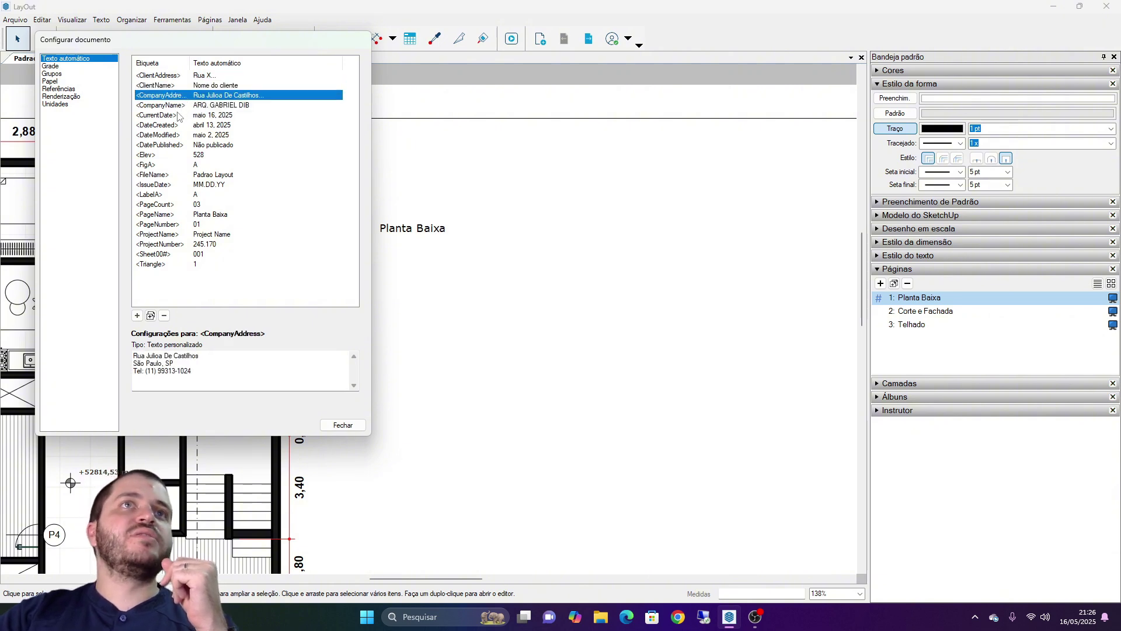
click(177, 116)
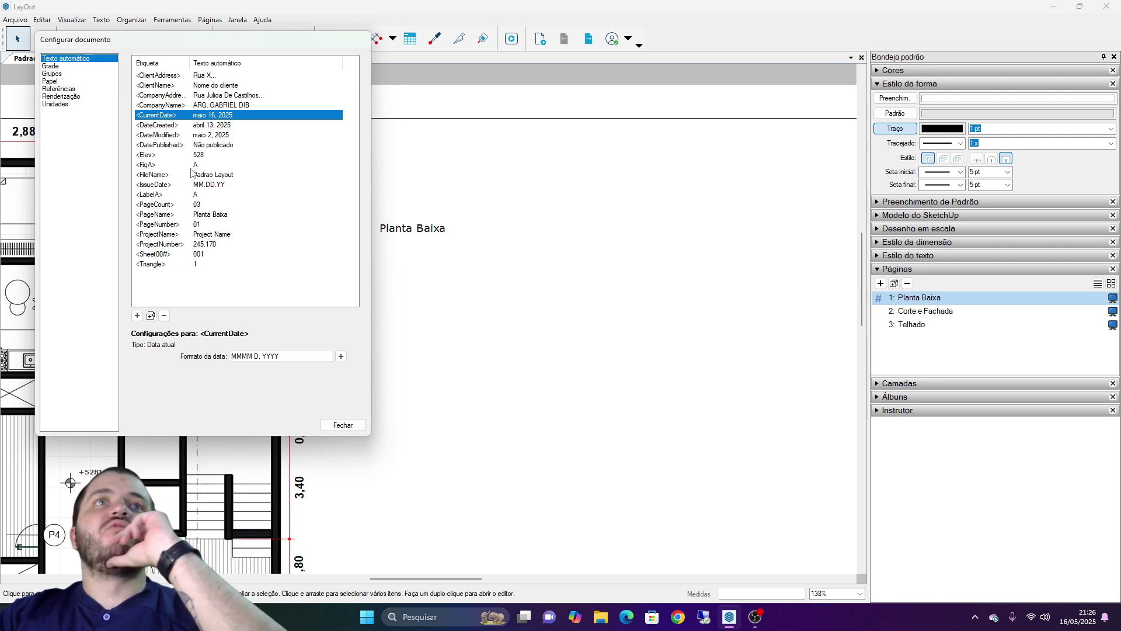
- Widen the tag name column and examine the custom text of the <ClientAddress>, <ClientName> and <CompanyAddress> tags
drag(188, 66, 199, 64)
click(181, 76)
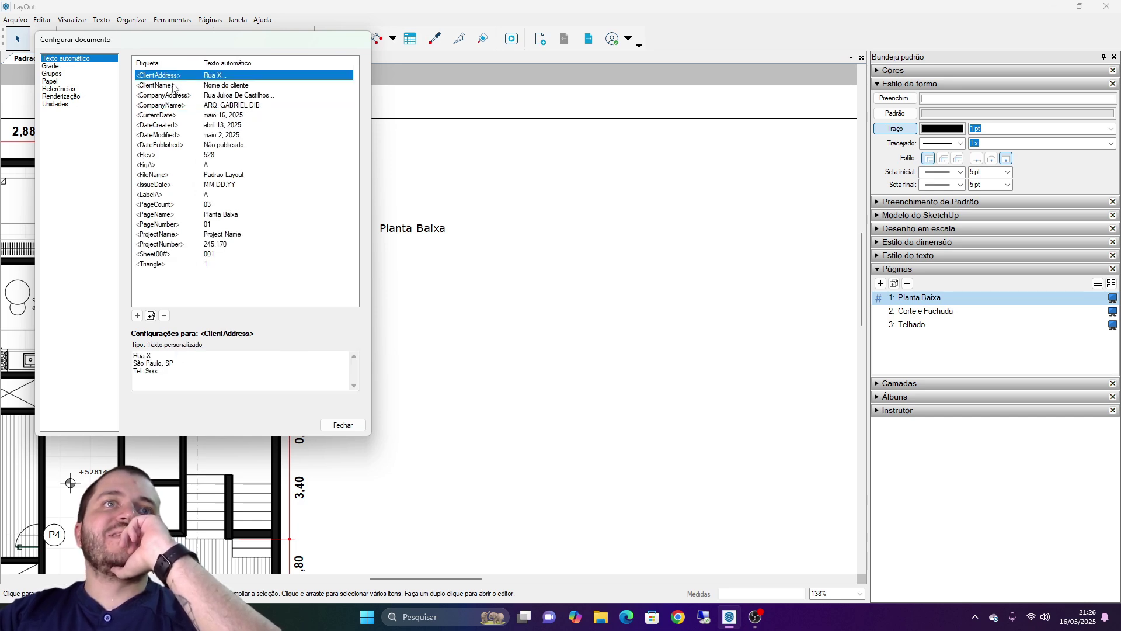
click(165, 85)
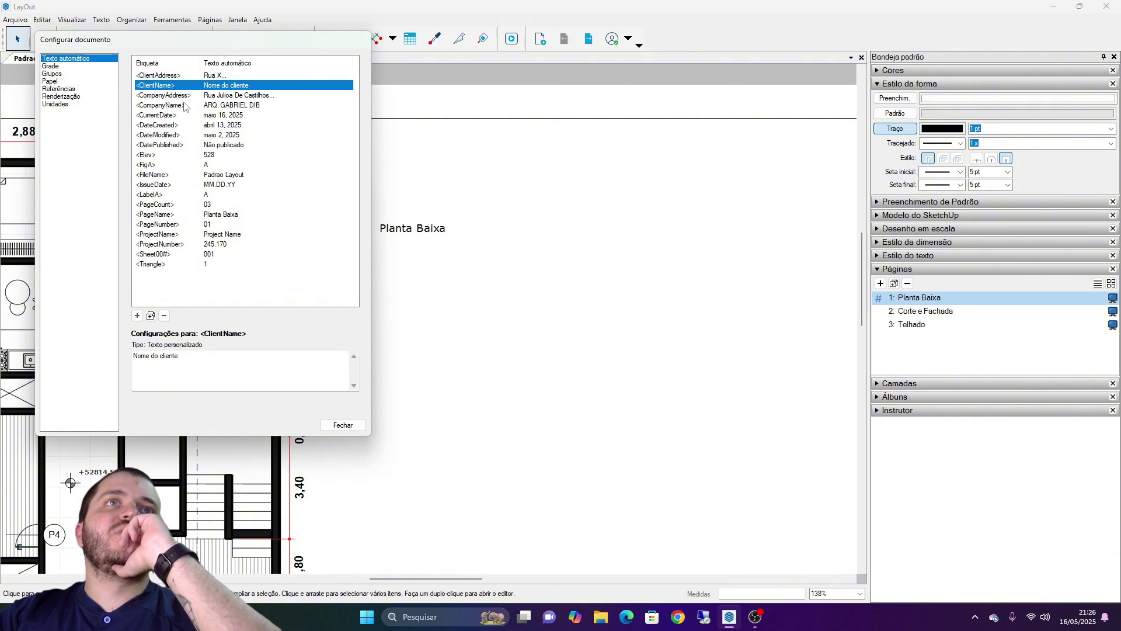
click(178, 96)
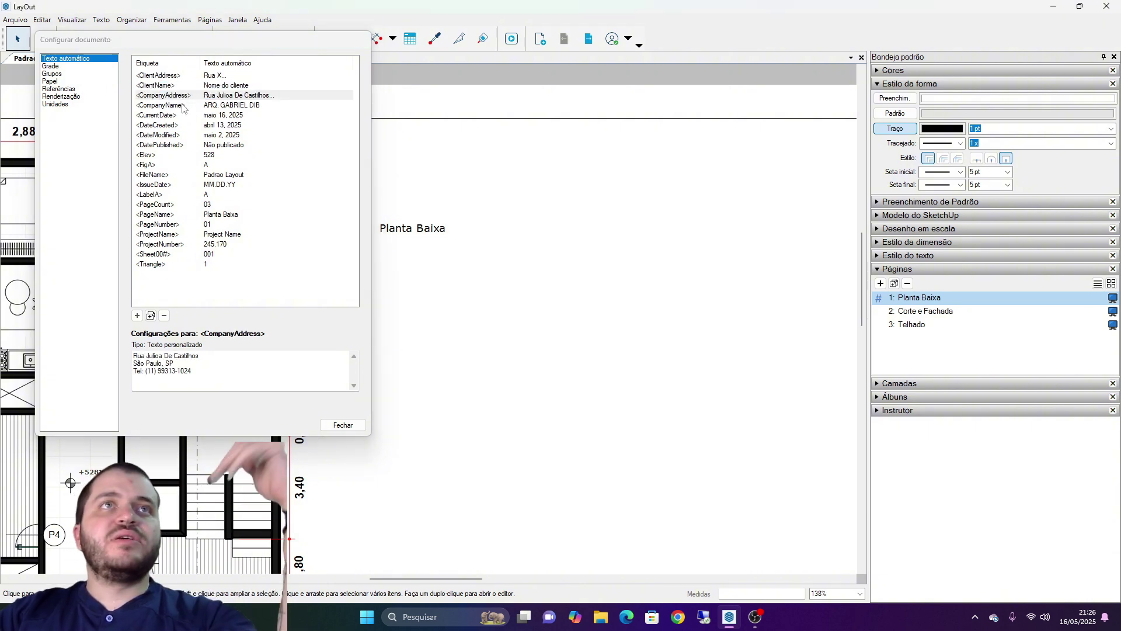
click(151, 97)
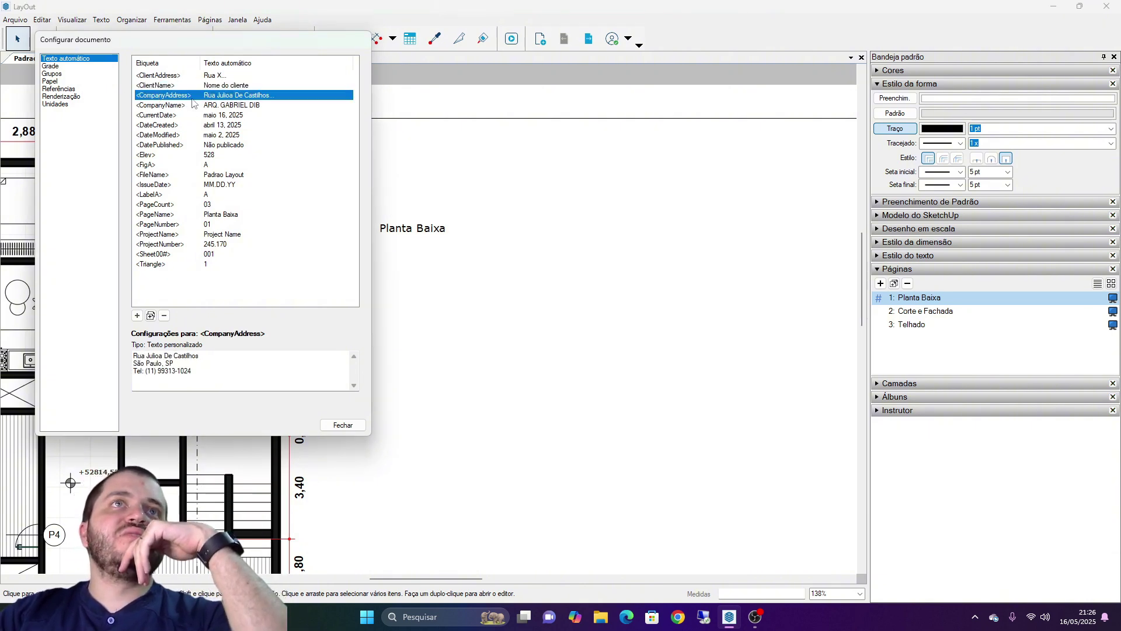
click(474, 250)
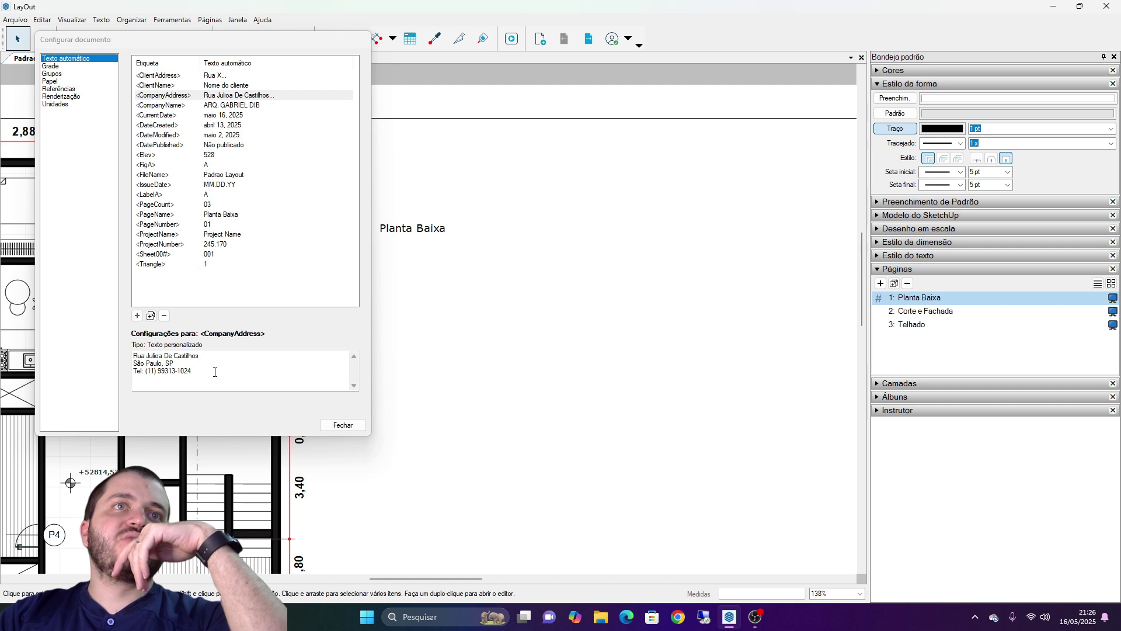
drag(194, 372, 130, 362)
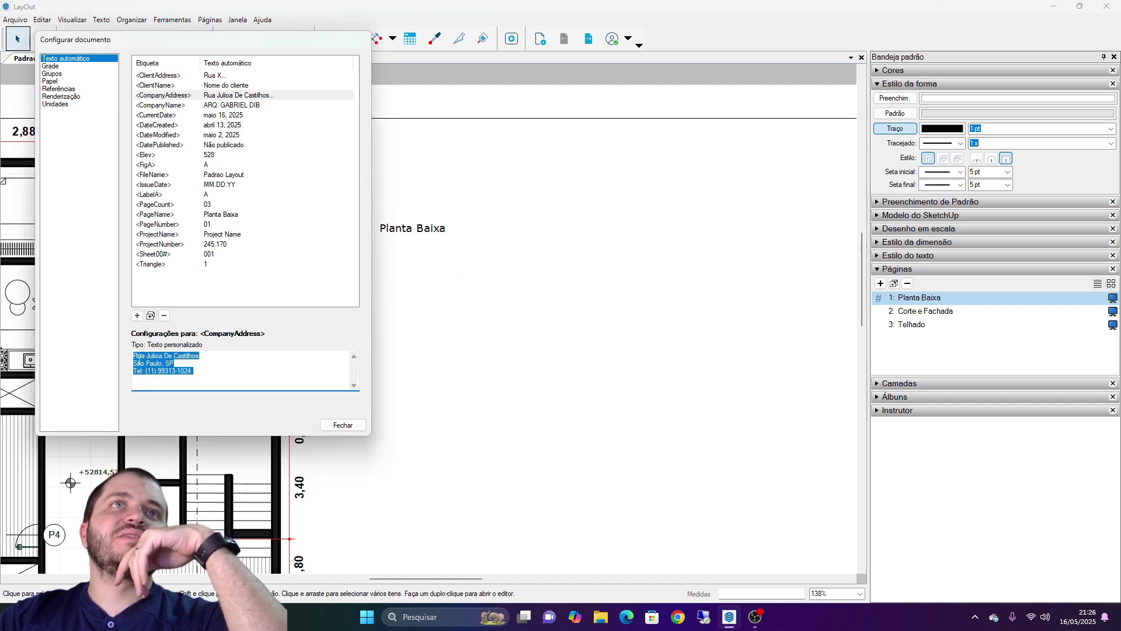
click(268, 264)
- Copy the <CompanyAddress> tag name from the auto-text list and close the document settings
click(180, 108)
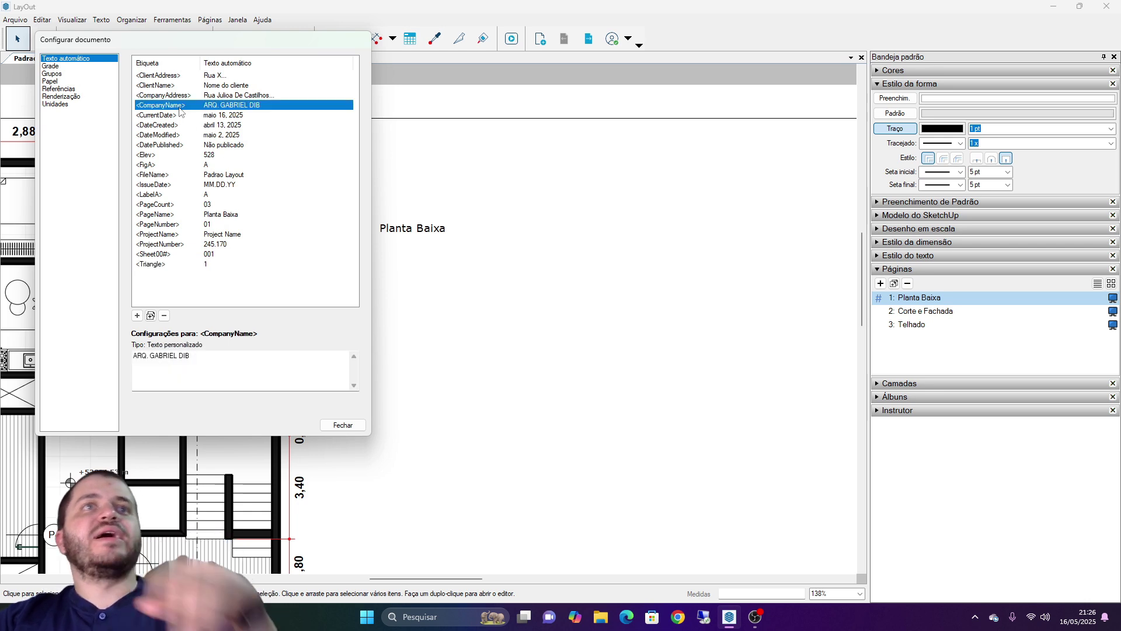
click(175, 97)
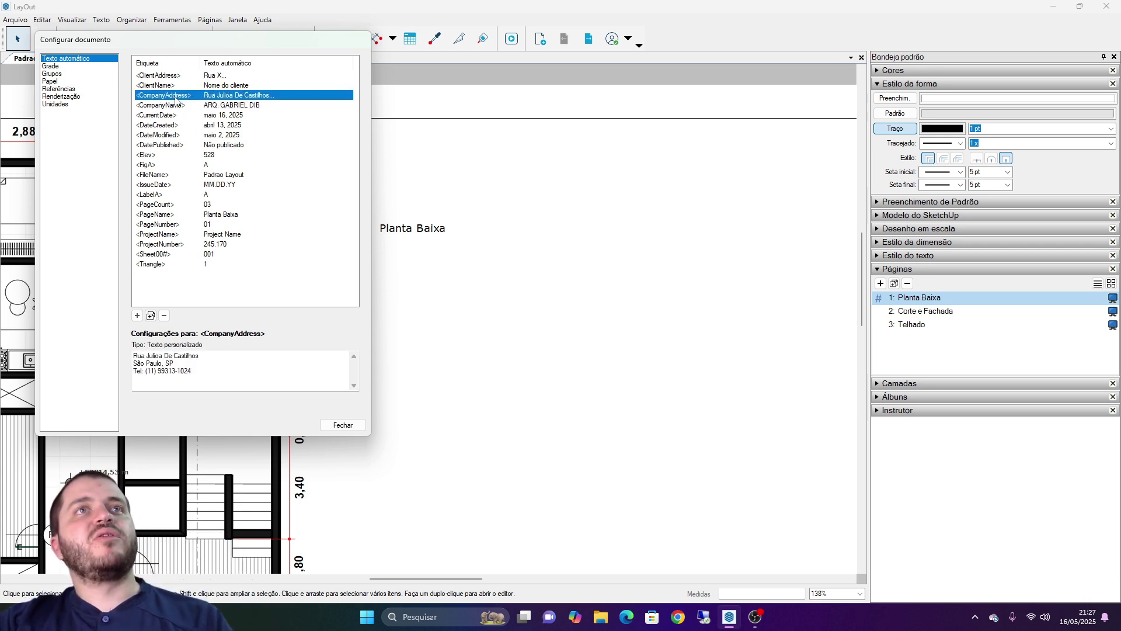
click(175, 97)
double_click(176, 96)
key(ctrl+c)
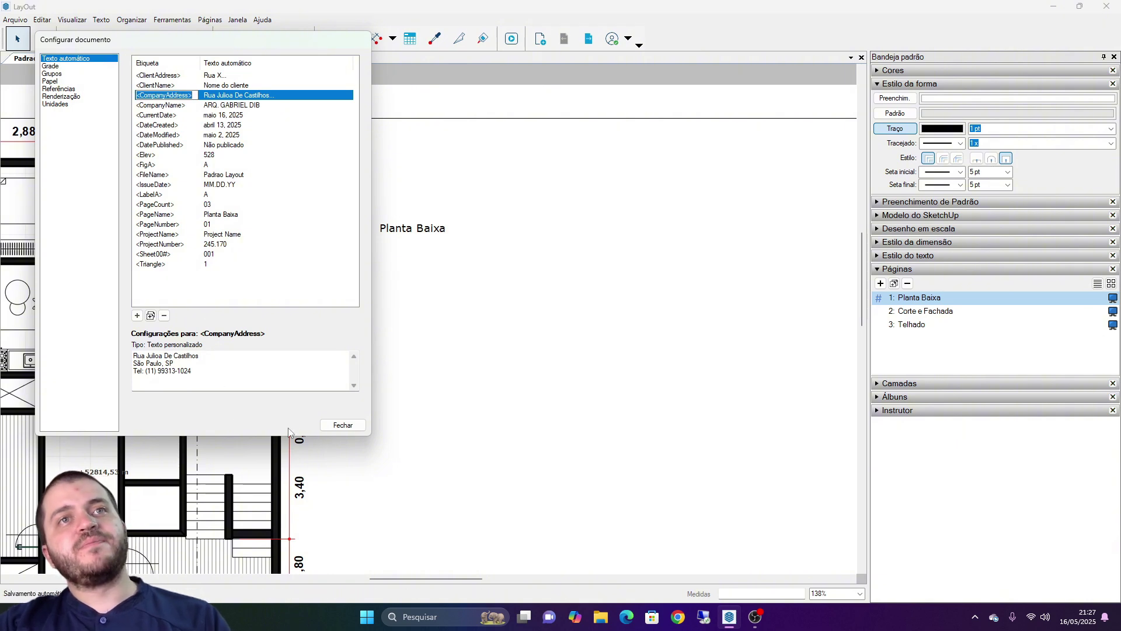
click(342, 425)
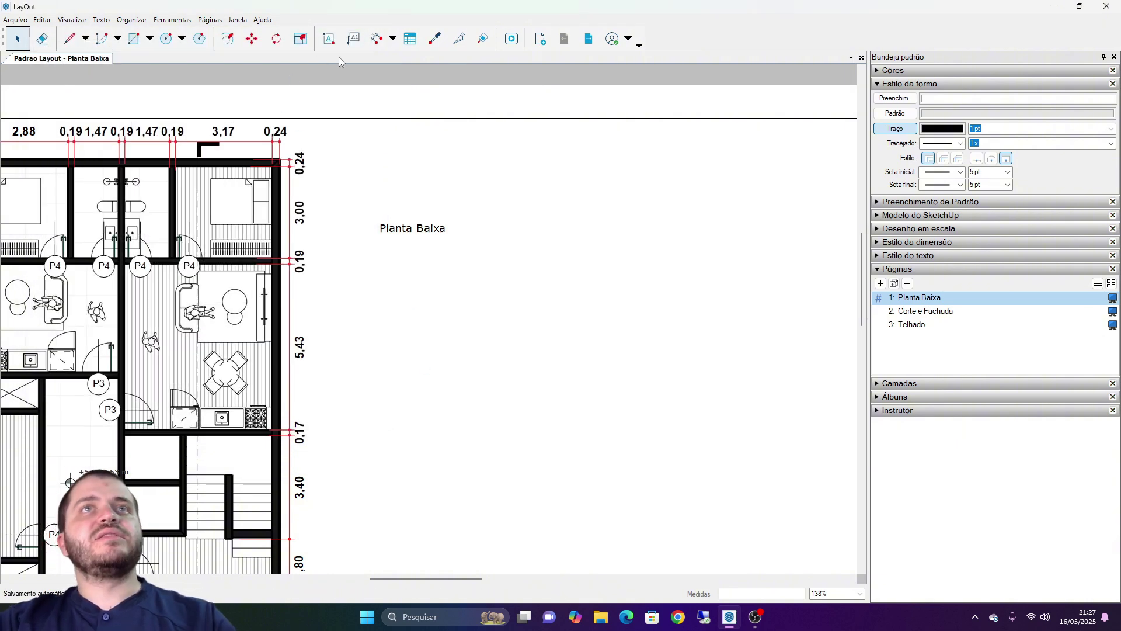
- Insert a text box with the auto-text tag <CompanyAddress> below the page-name text beside the floor plan
click(329, 38)
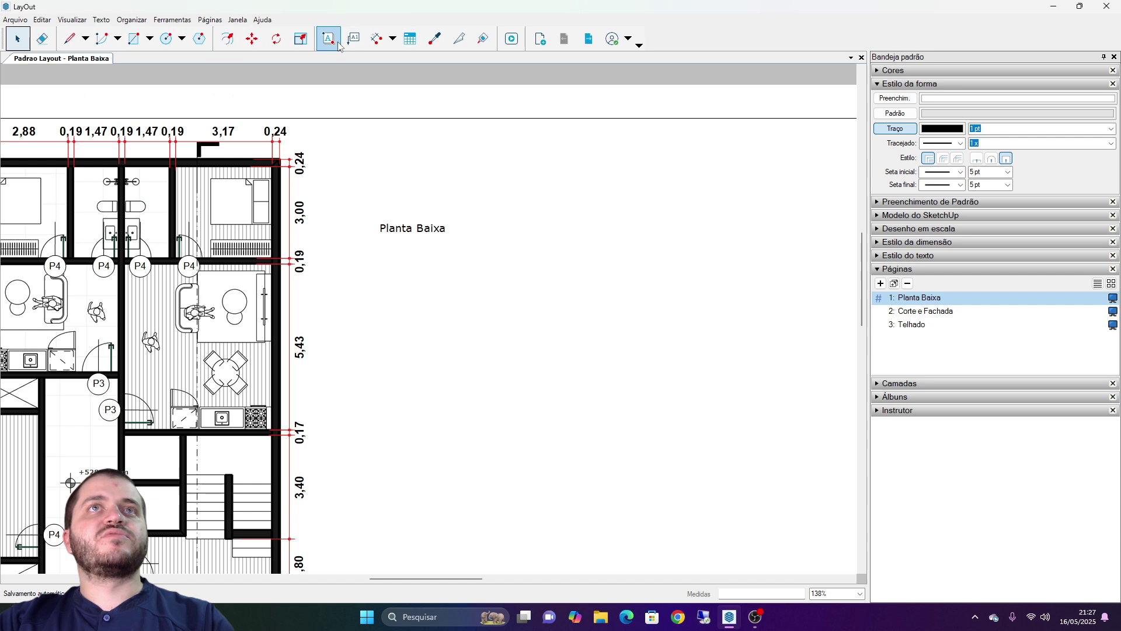
right_click(405, 299)
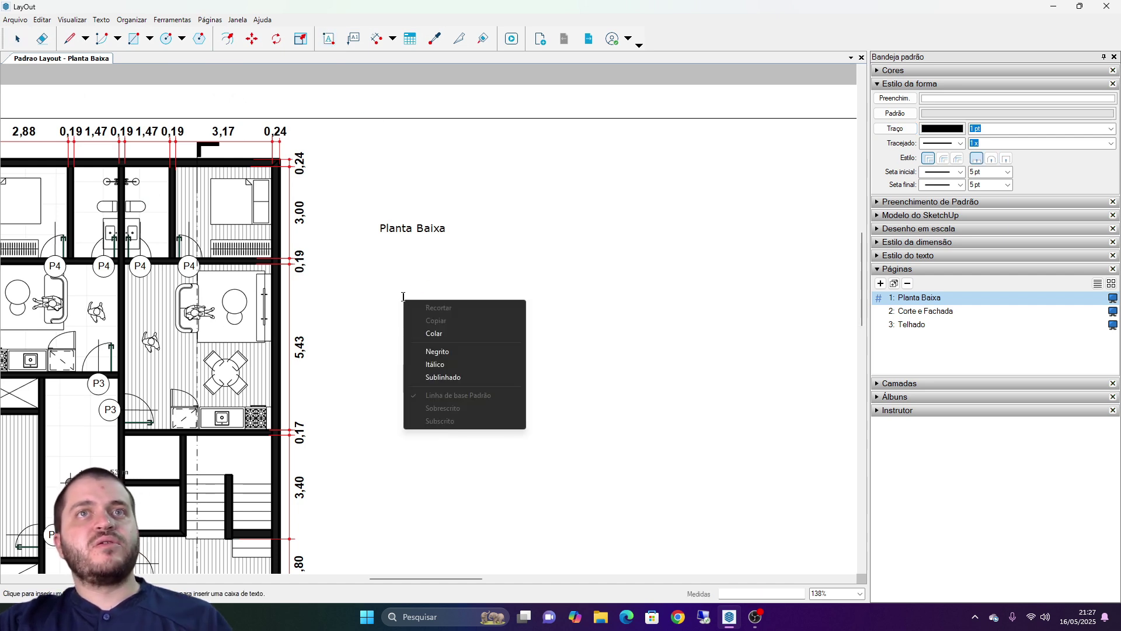
click(403, 296)
key(ctrl+v)
right_click(409, 300)
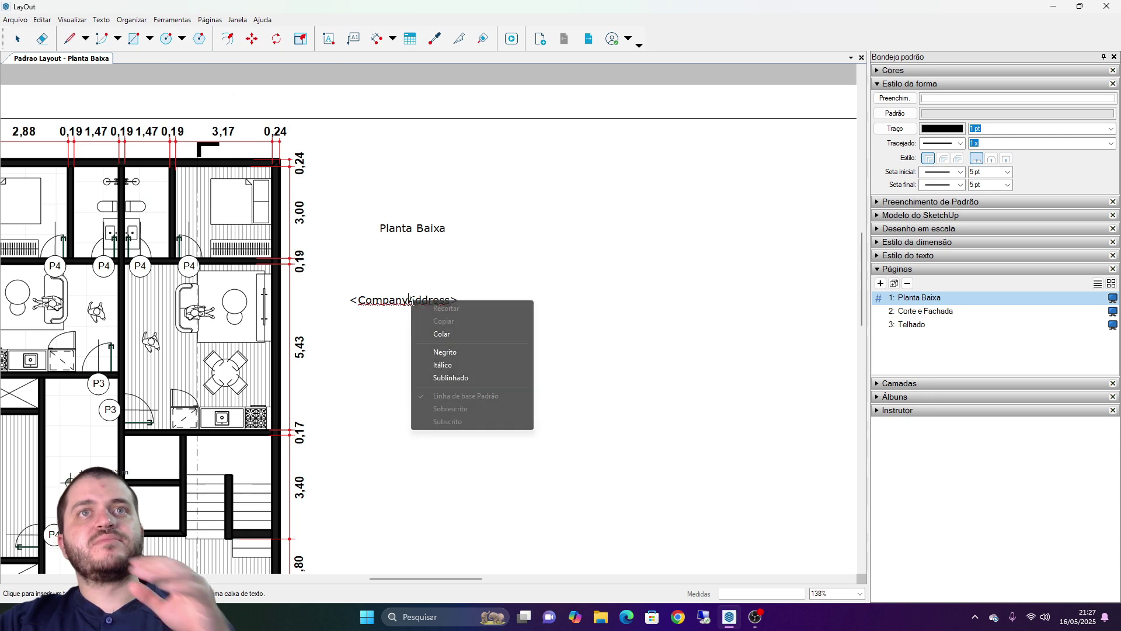
double_click(403, 299)
right_click(406, 300)
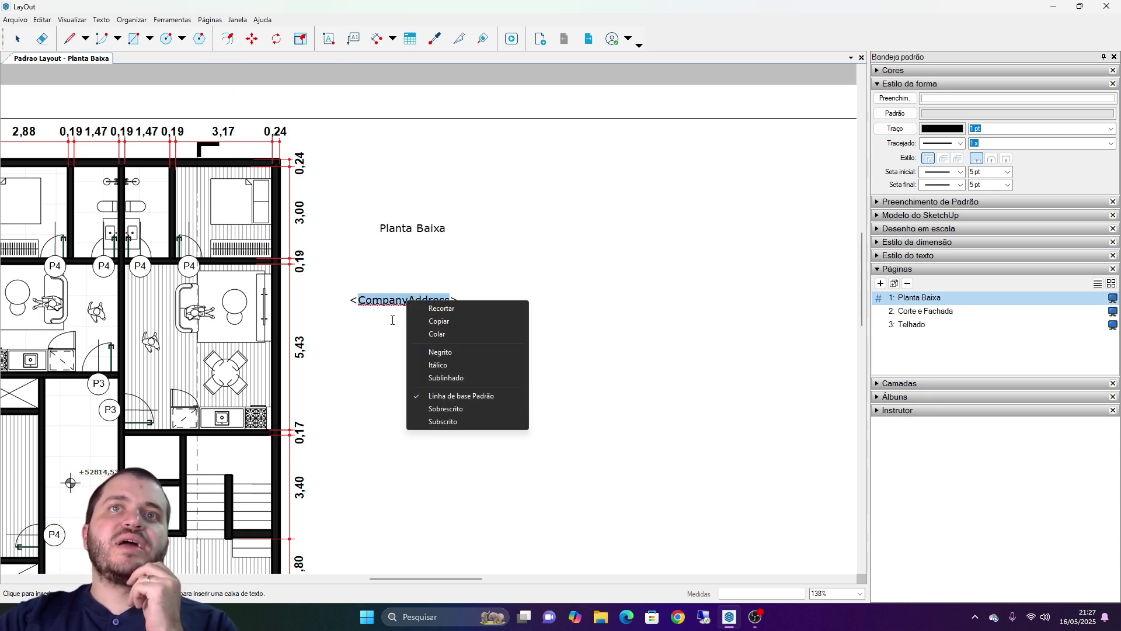
key(Escape)
key(Escape)
scroll(405, 310, up, 2)
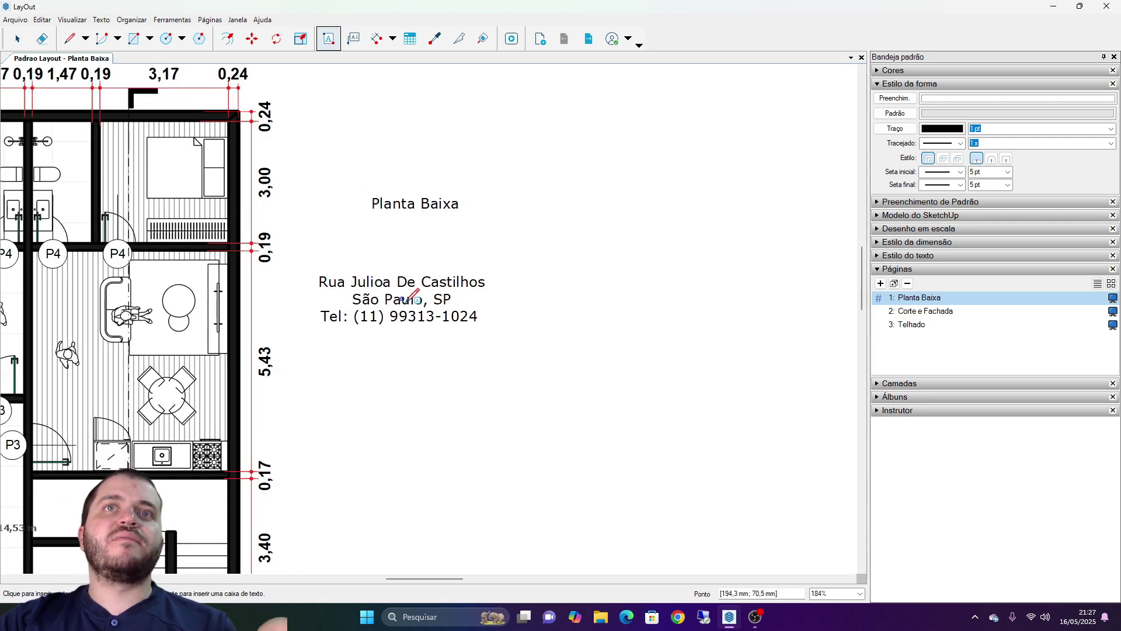
- Select the new company address text and check the operations available for it, including converting auto-text to plain text
scroll(409, 299, up, 1)
key(space)
click(407, 300)
right_click(407, 301)
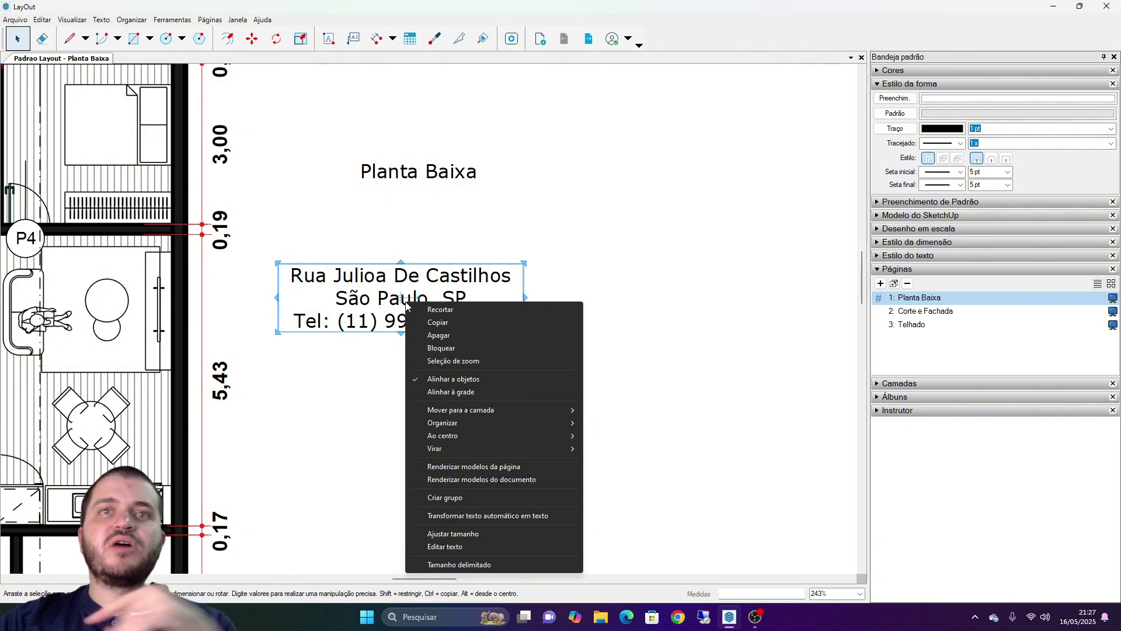
key(Escape)
key(Escape)
scroll(370, 323, down, 1)
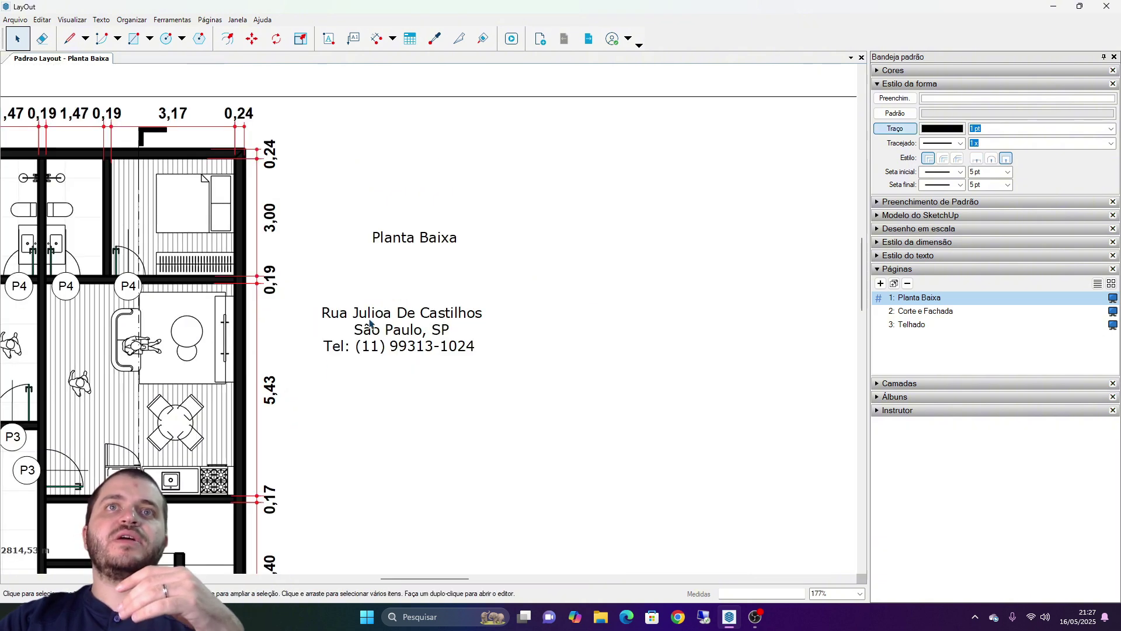
scroll(376, 345, down, 1)
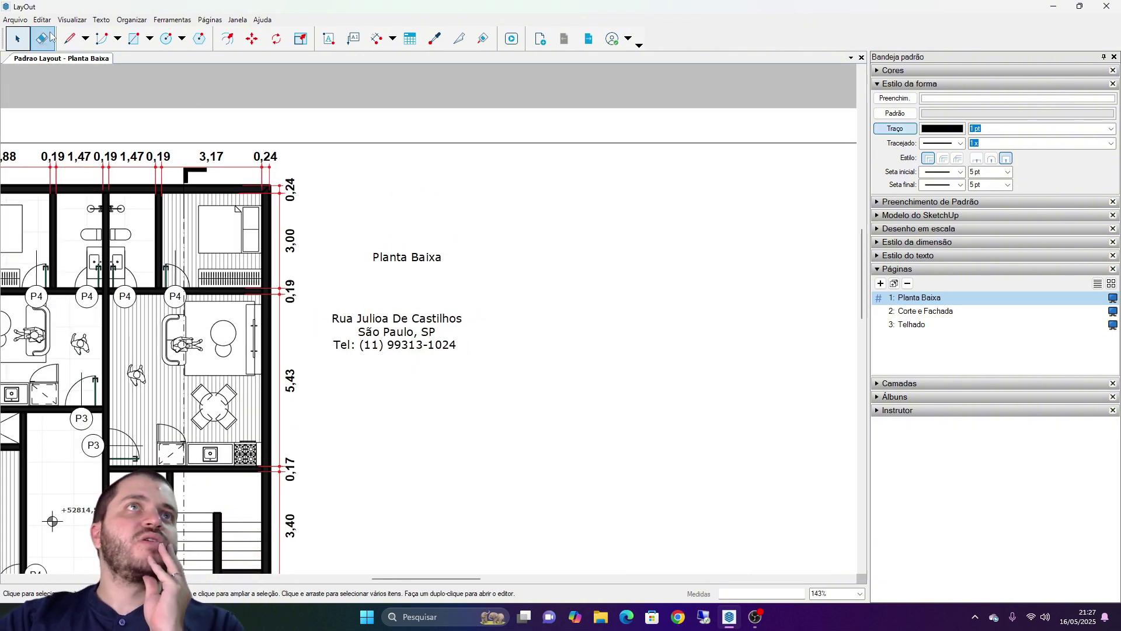
- Remove the phone line from the <CompanyAddress> auto-text, correct the street name's spelling and close the document settings
click(42, 20)
click(15, 19)
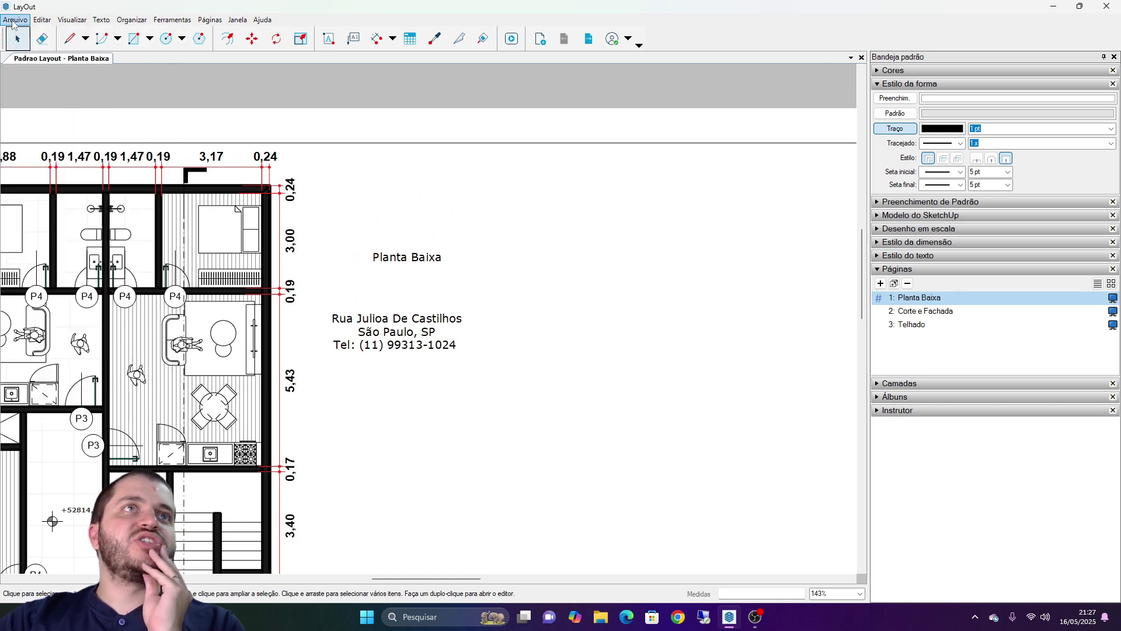
click(61, 227)
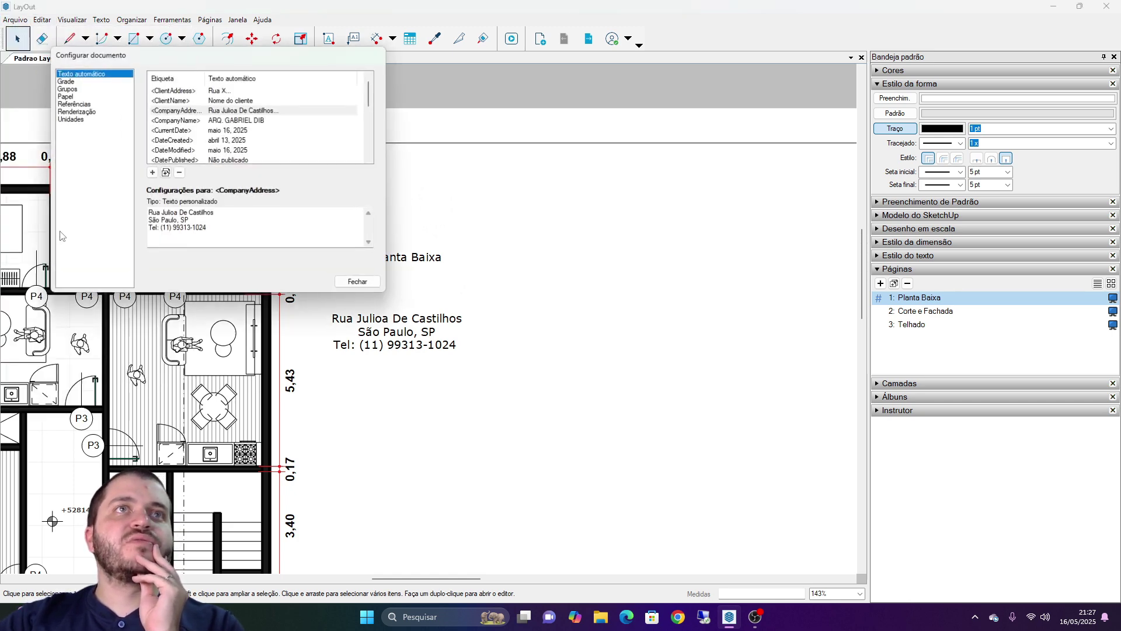
double_click(168, 112)
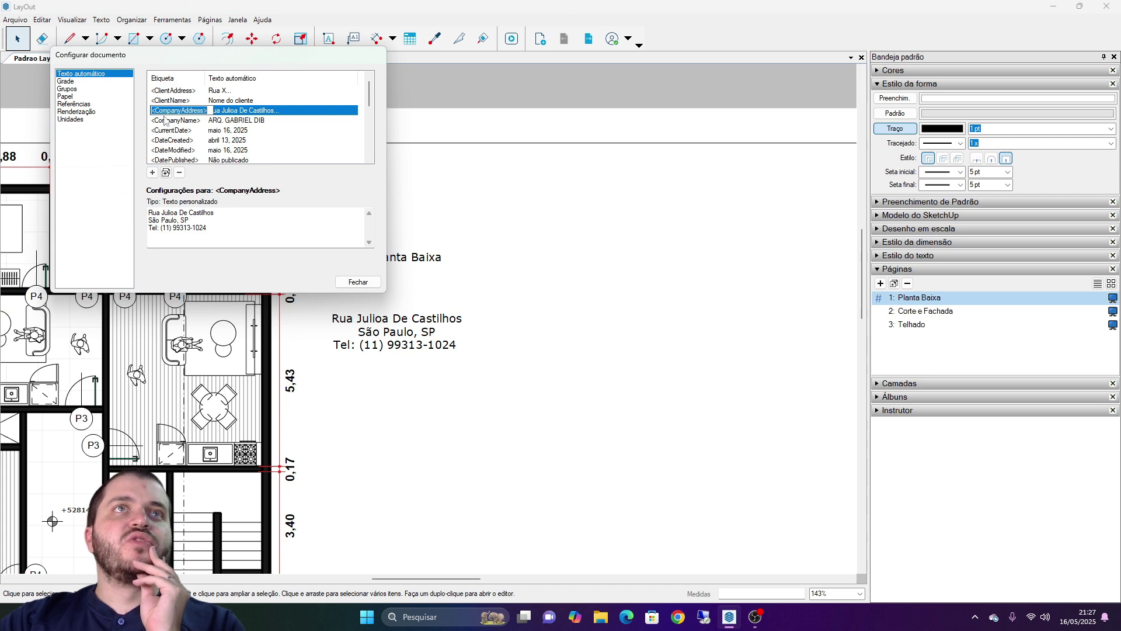
drag(235, 232, 131, 212)
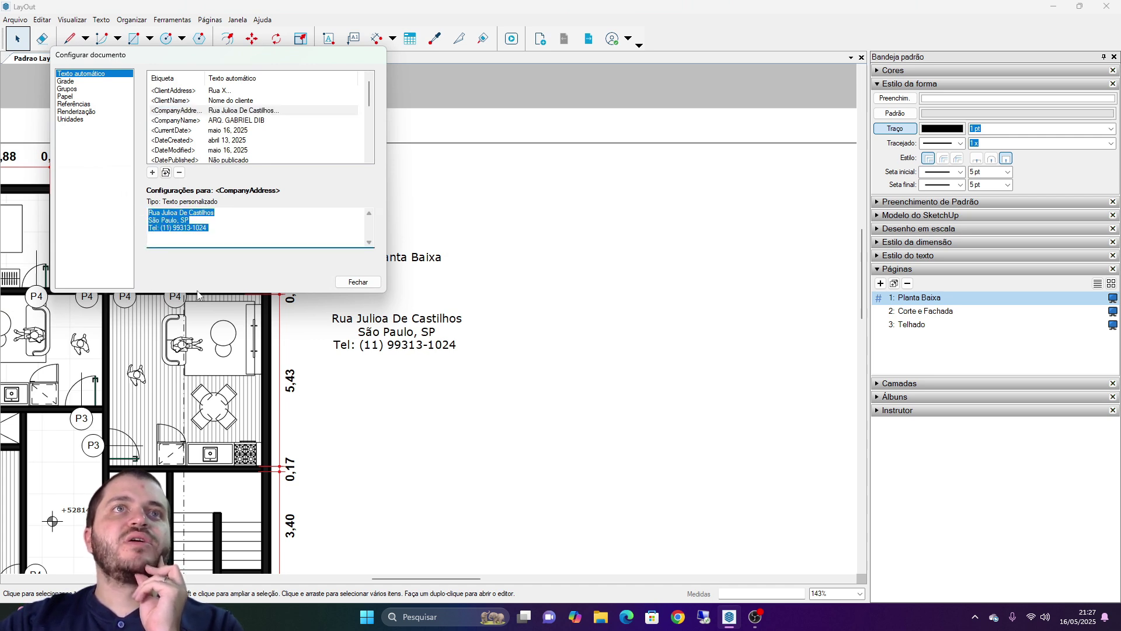
click(273, 338)
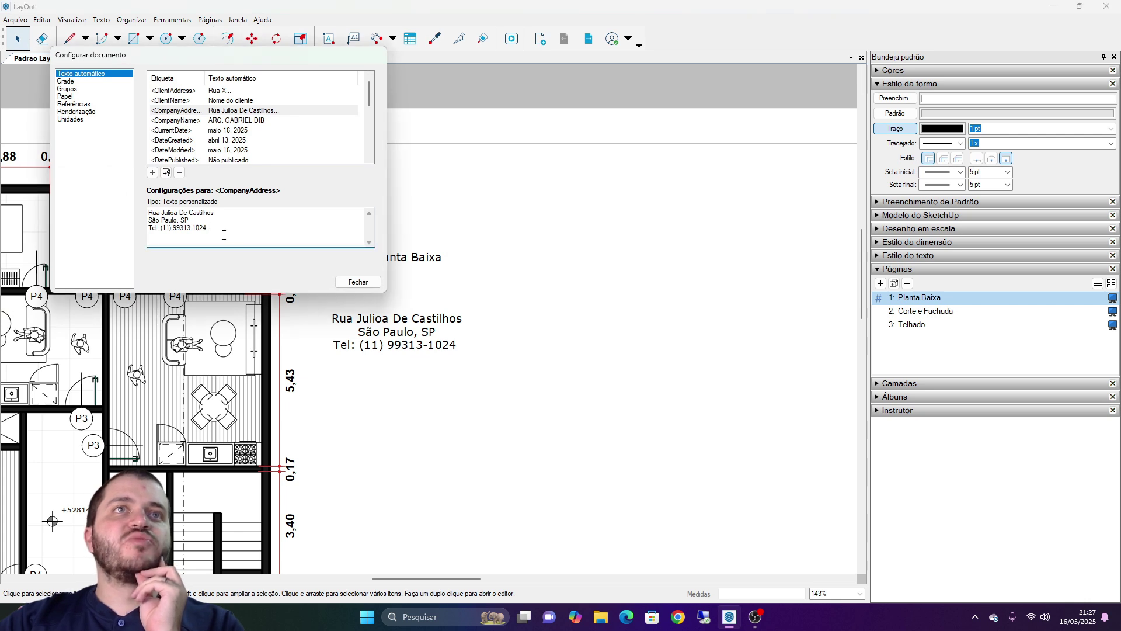
drag(223, 228, 147, 234)
key(Delete)
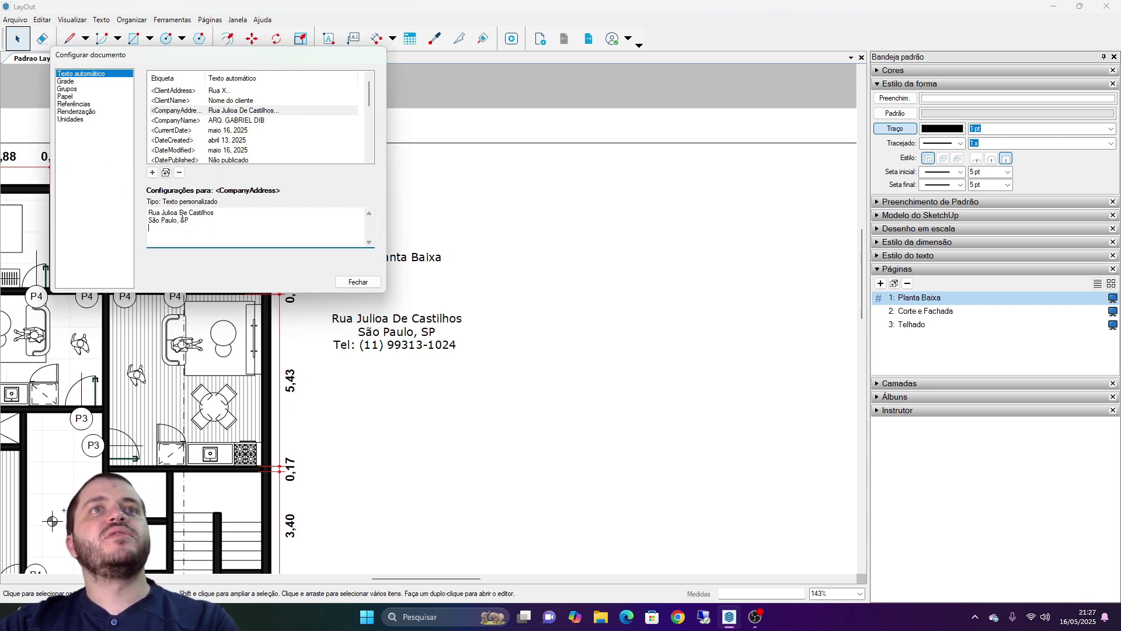
key(BackSpace)
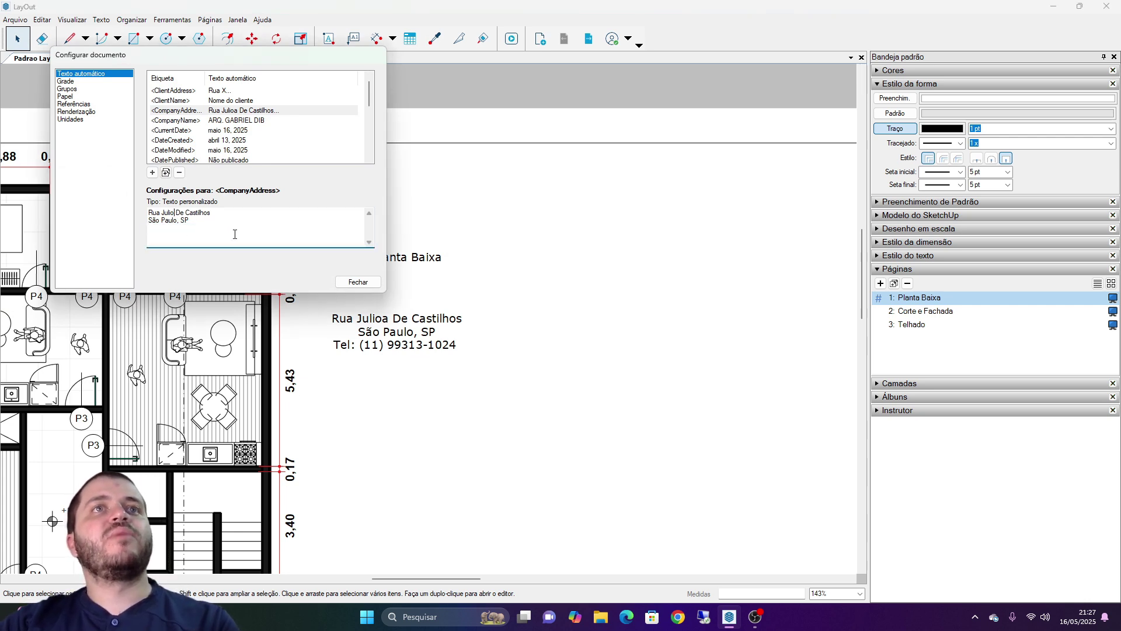
click(345, 282)
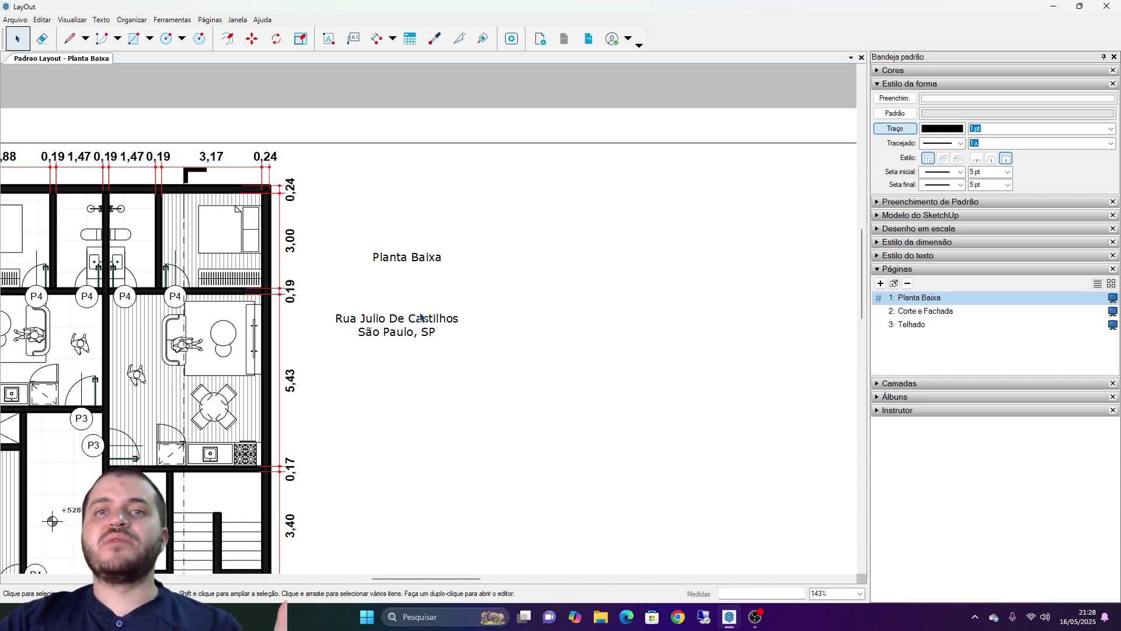
- Check the updated company address in the title block beneath the logo
scroll(422, 318, down, 5)
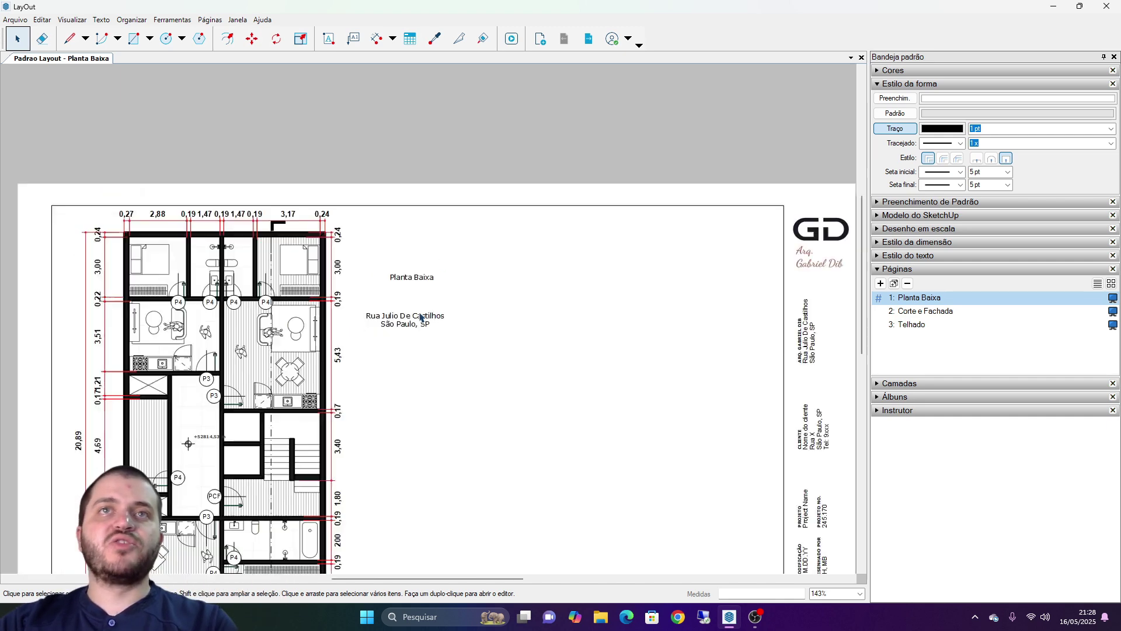
scroll(433, 351, up, 5)
scroll(584, 315, up, 3)
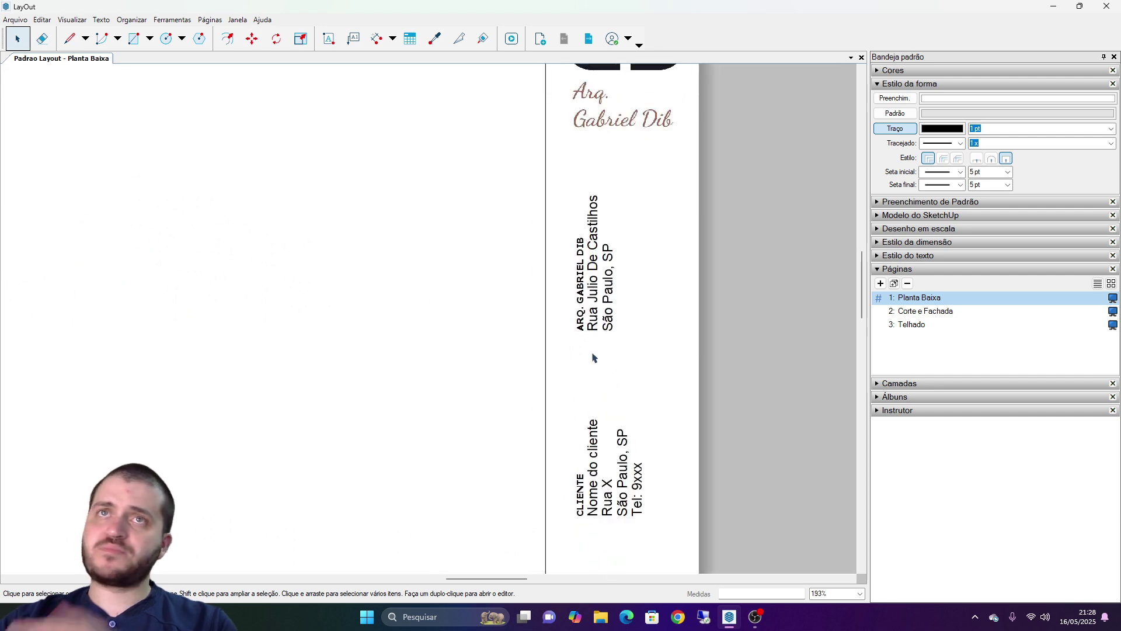
scroll(610, 260, up, 3)
scroll(613, 263, up, 2)
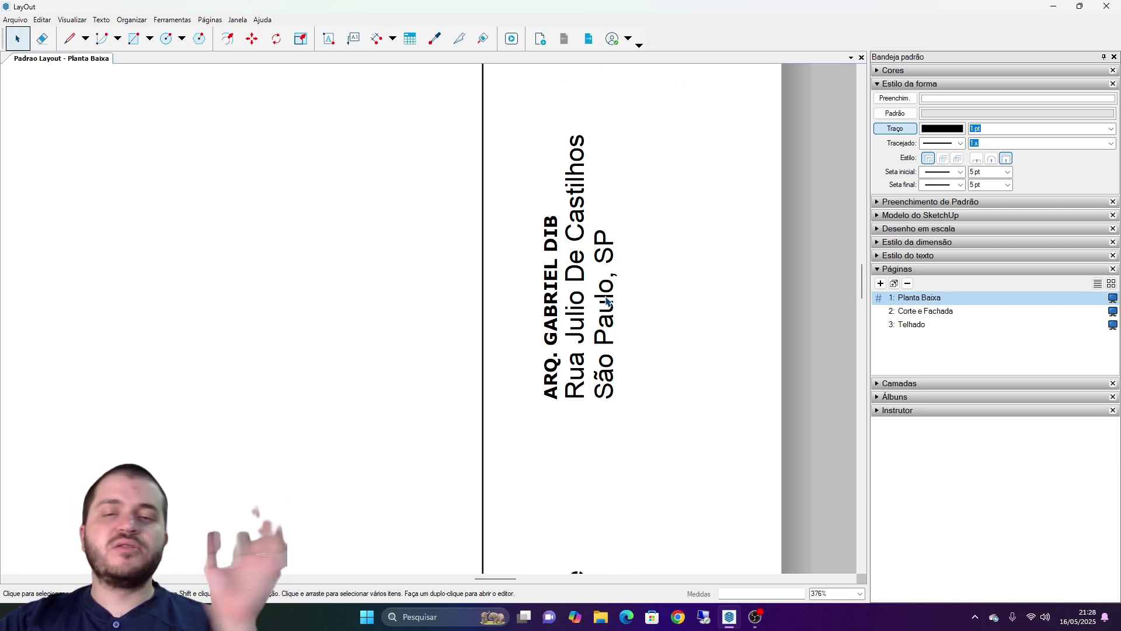
- Open the document's auto-text settings and examine the content of the <CompanyAddress> tag
scroll(608, 302, down, 6)
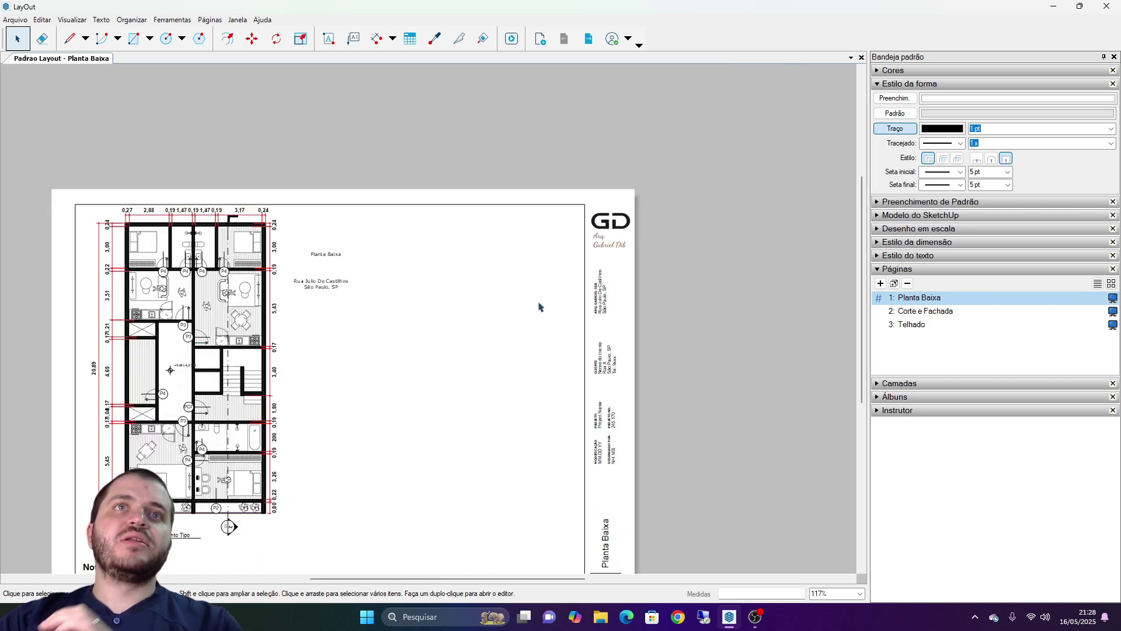
scroll(335, 301, up, 3)
scroll(334, 301, up, 3)
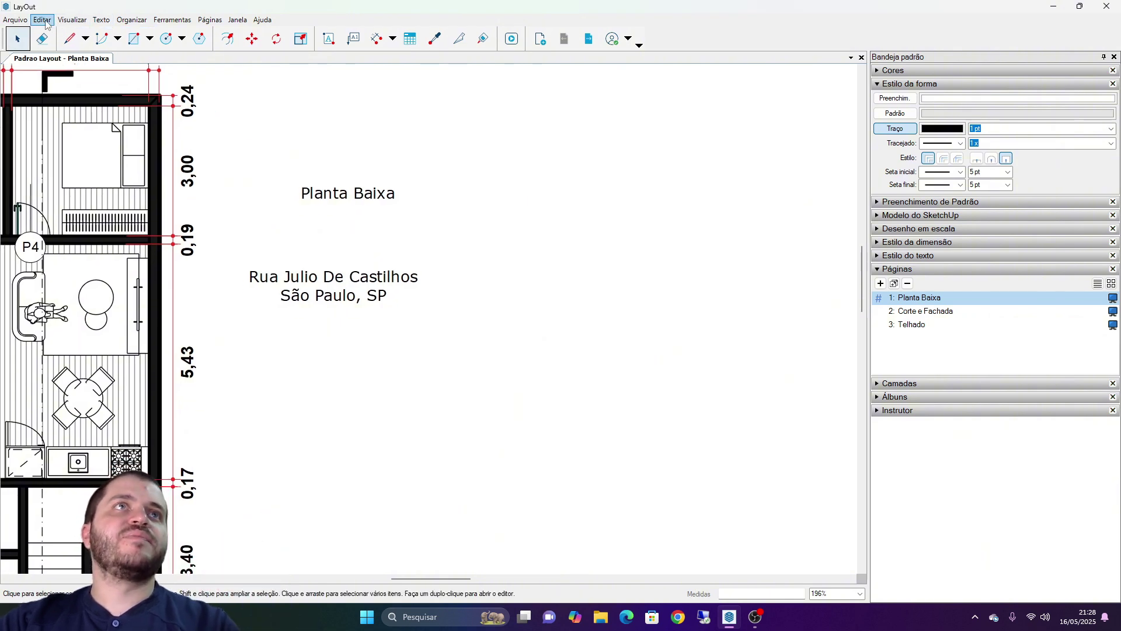
click(16, 20)
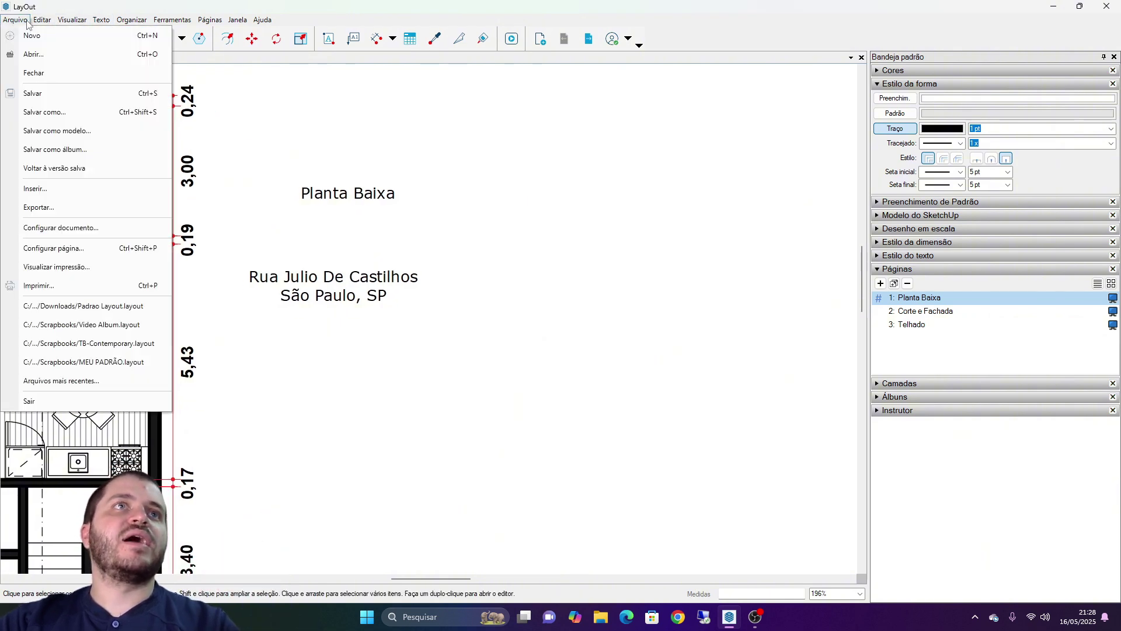
click(89, 228)
click(206, 127)
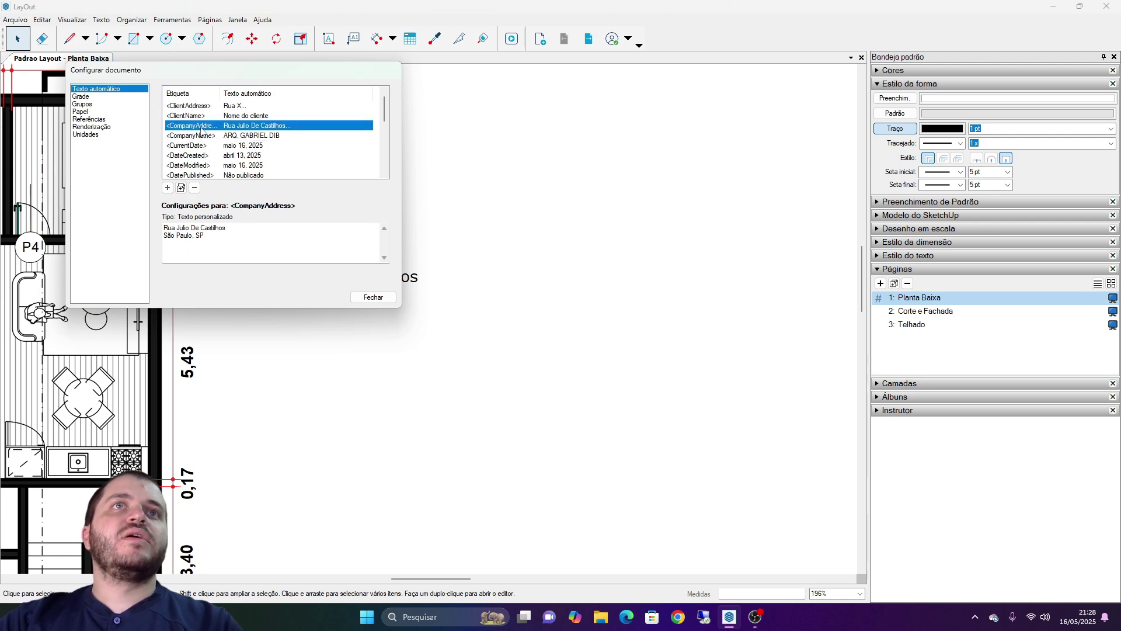
drag(206, 236, 157, 230)
click(61, 193)
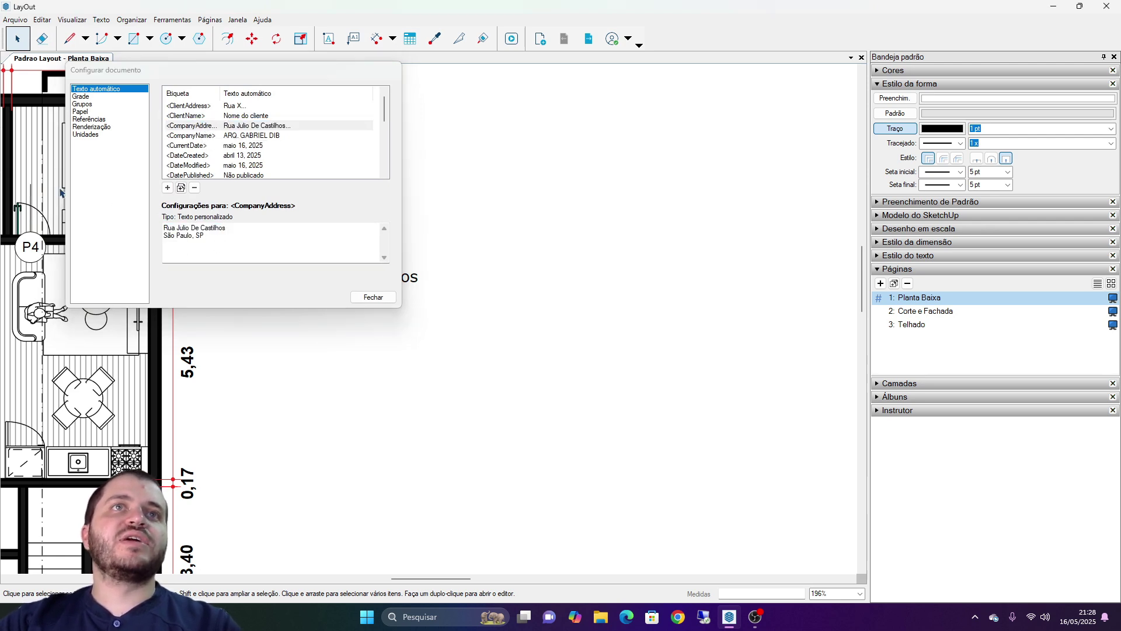
- Examine the settings of the date tags, <Elev> and <FigA>, and look through the rest of the auto-text list
click(195, 156)
click(188, 166)
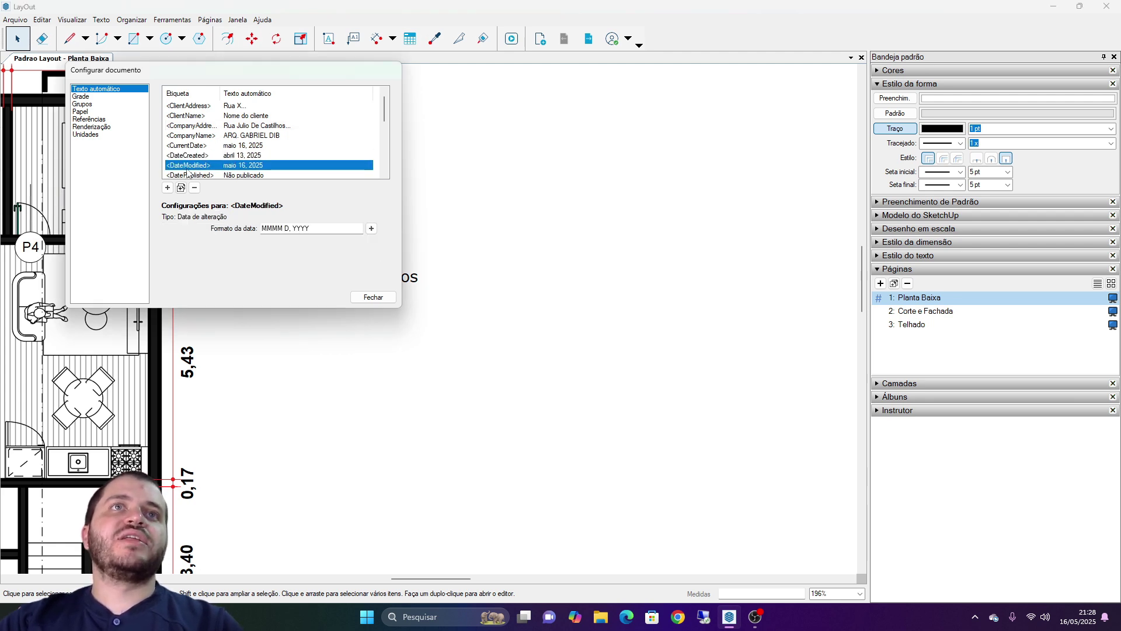
click(196, 174)
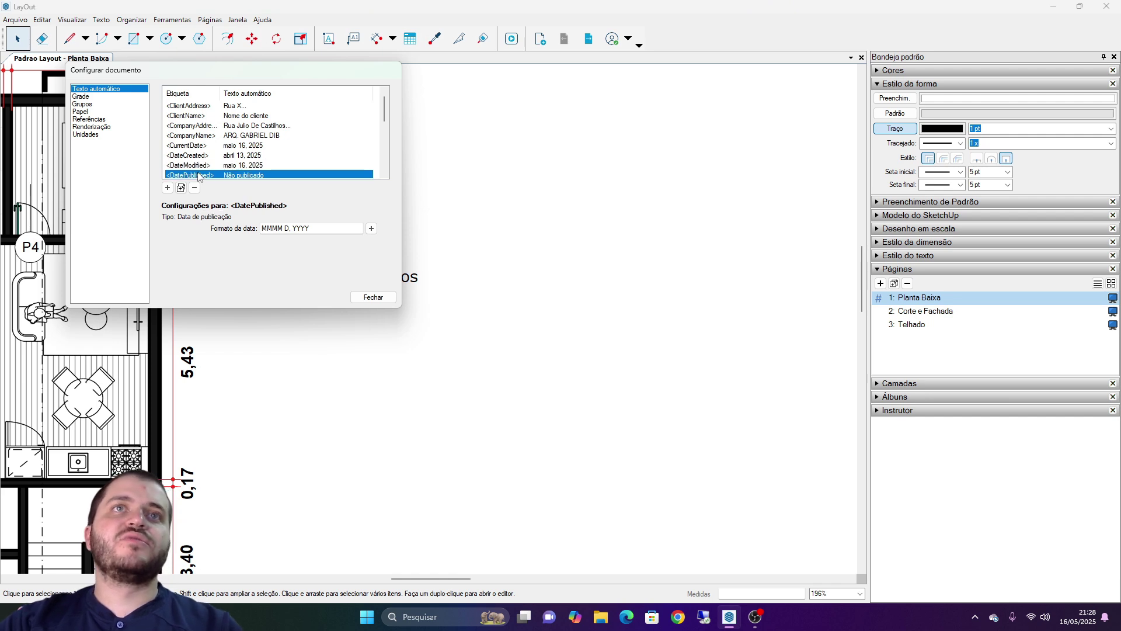
scroll(200, 167, down, 1)
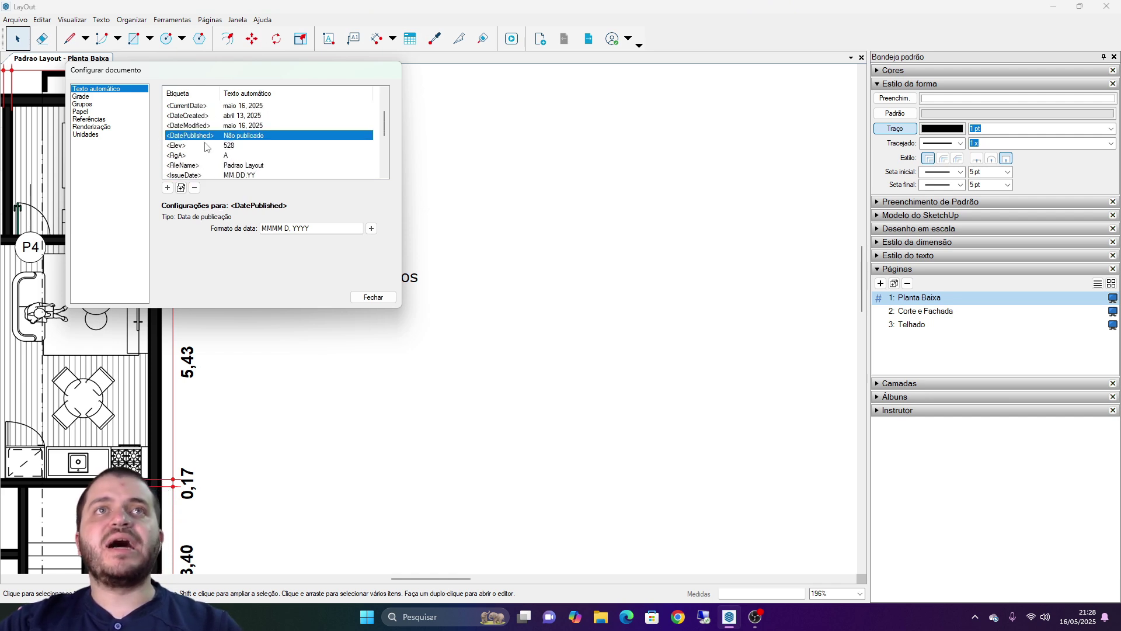
click(192, 147)
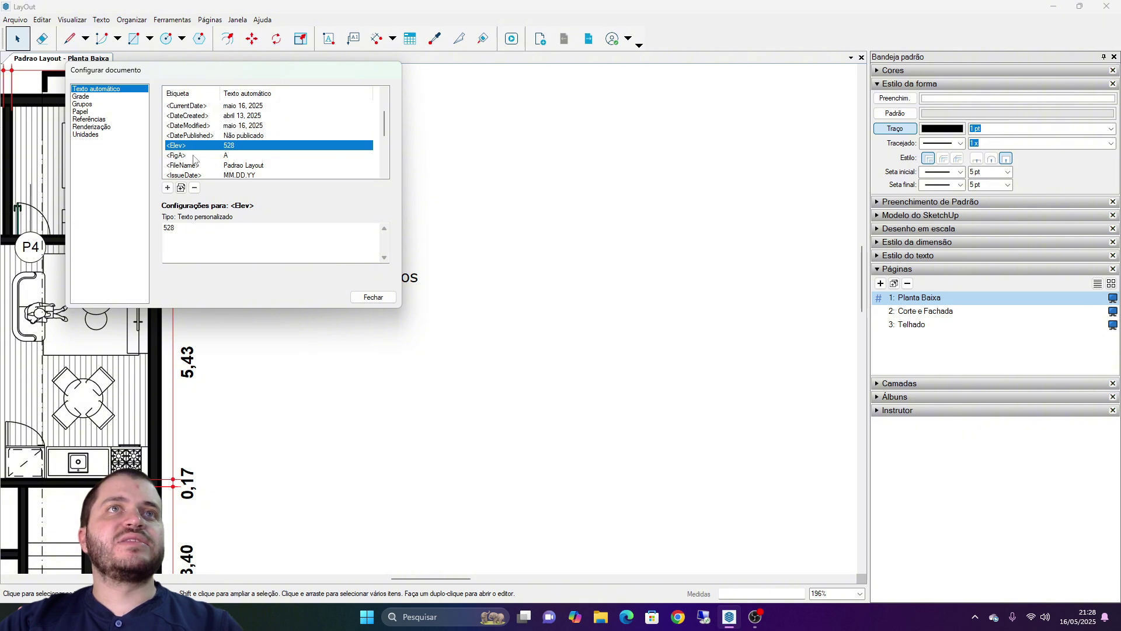
click(195, 157)
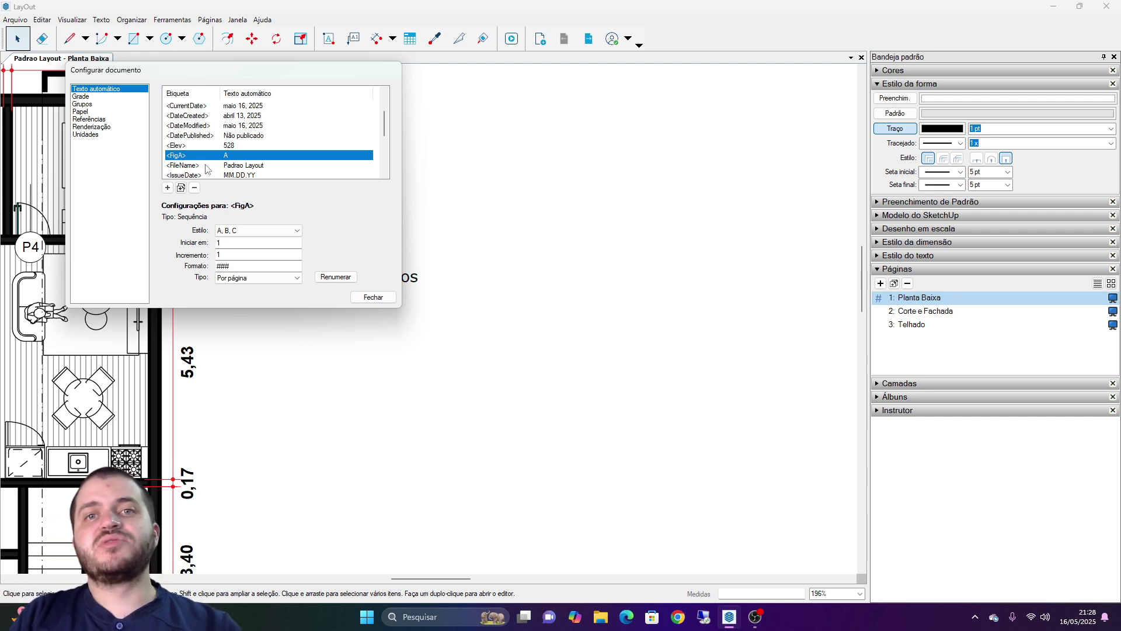
scroll(208, 169, down, 3)
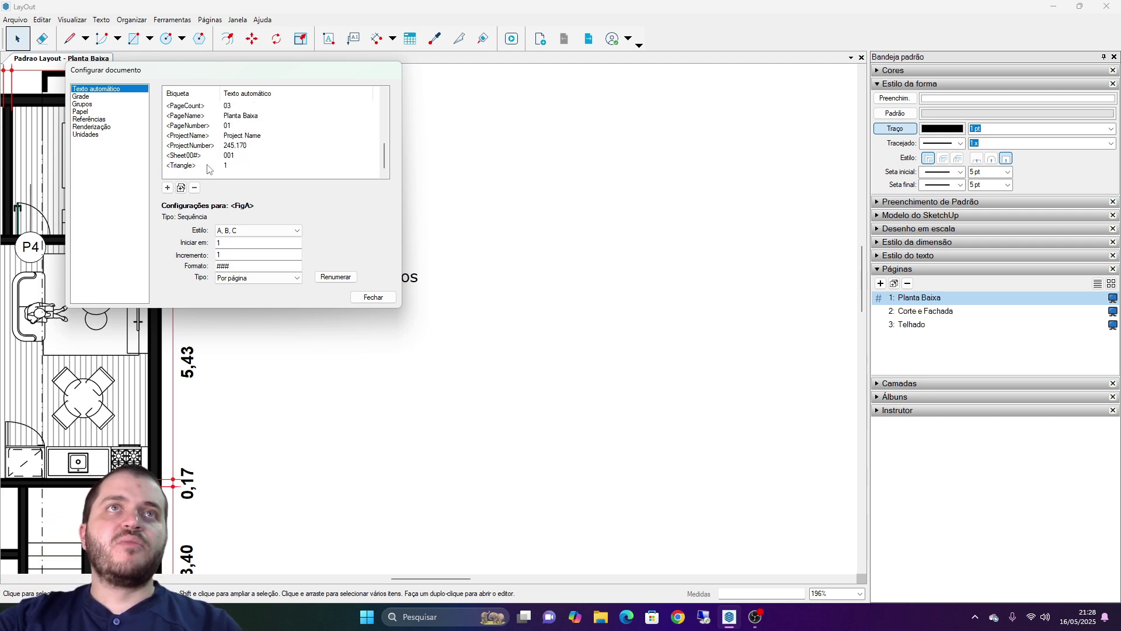
scroll(207, 166, up, 5)
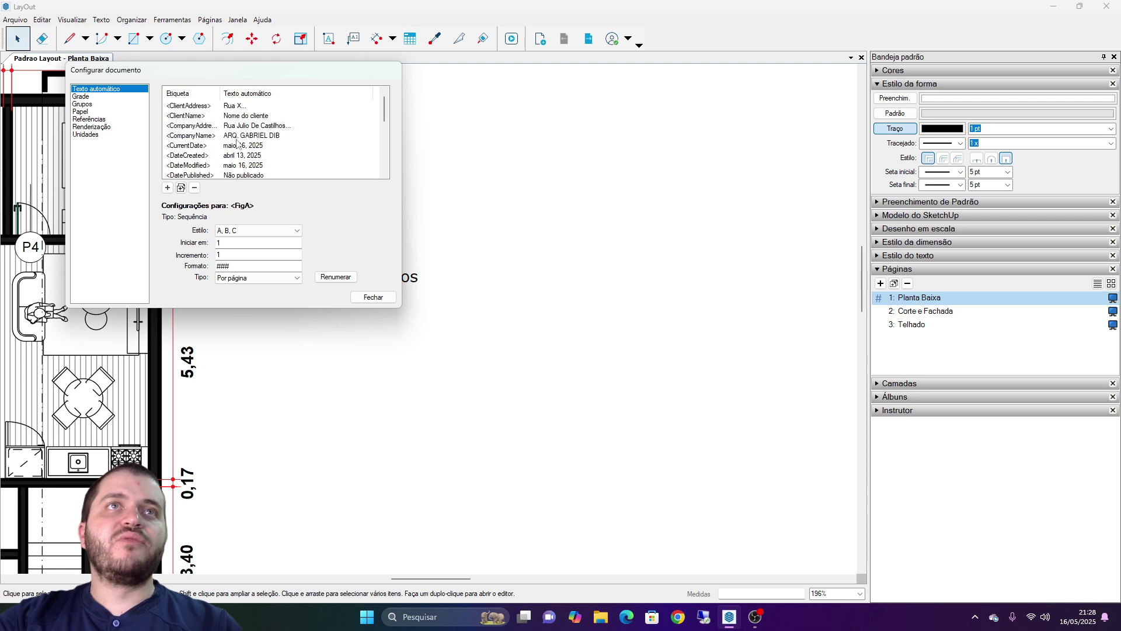
- Add a new auto-text tag of the current-date type and name it <DataVideo>
click(168, 188)
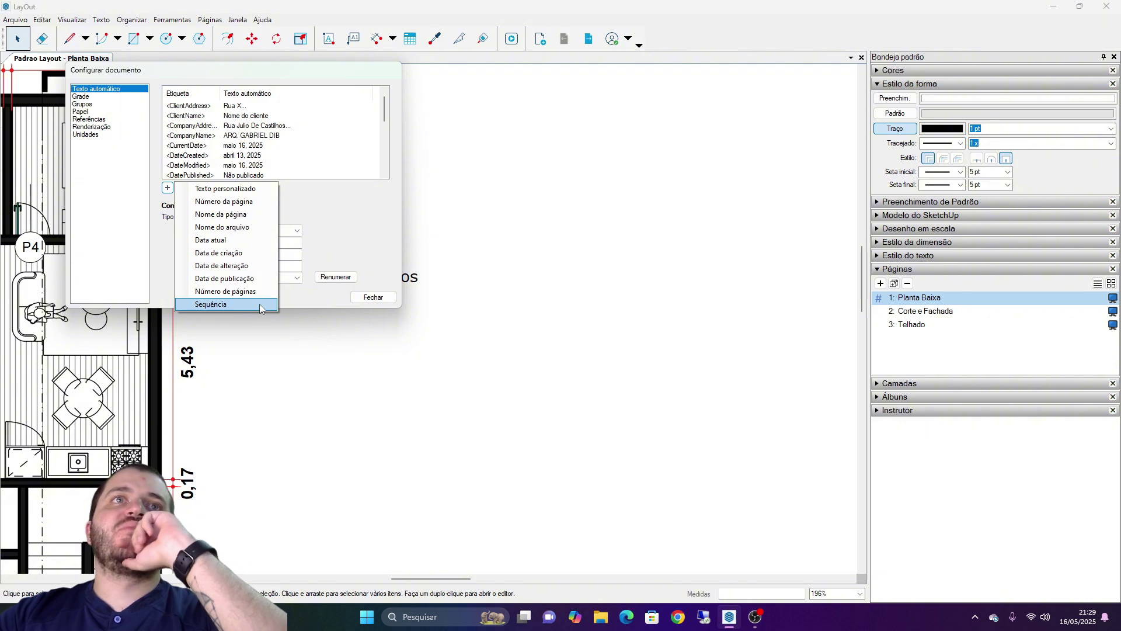
click(221, 243)
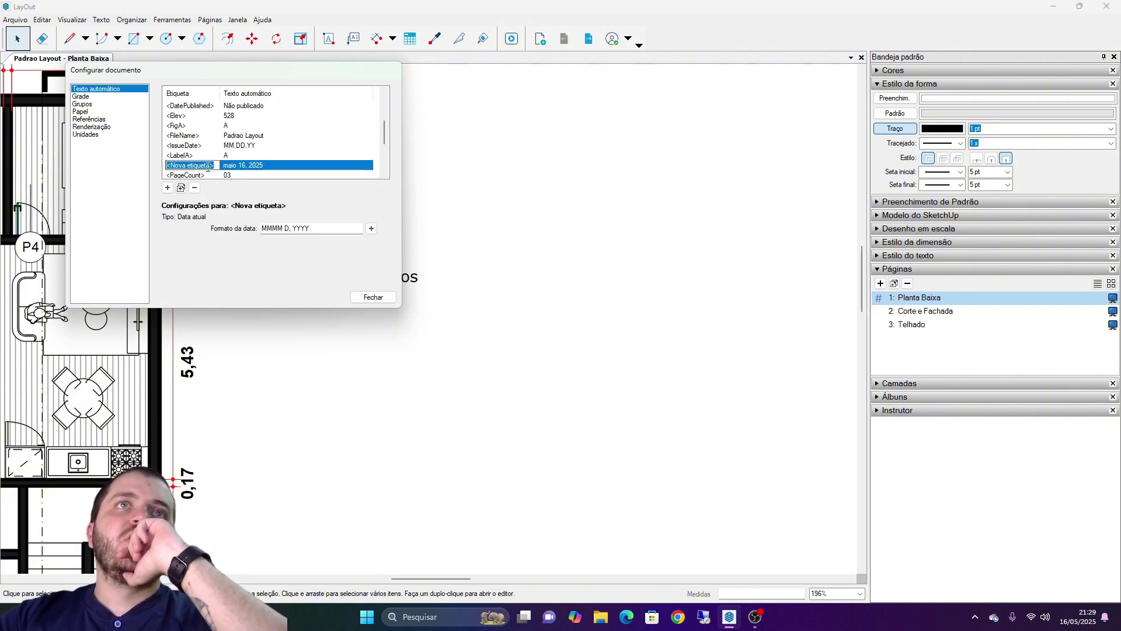
drag(208, 168, 176, 170)
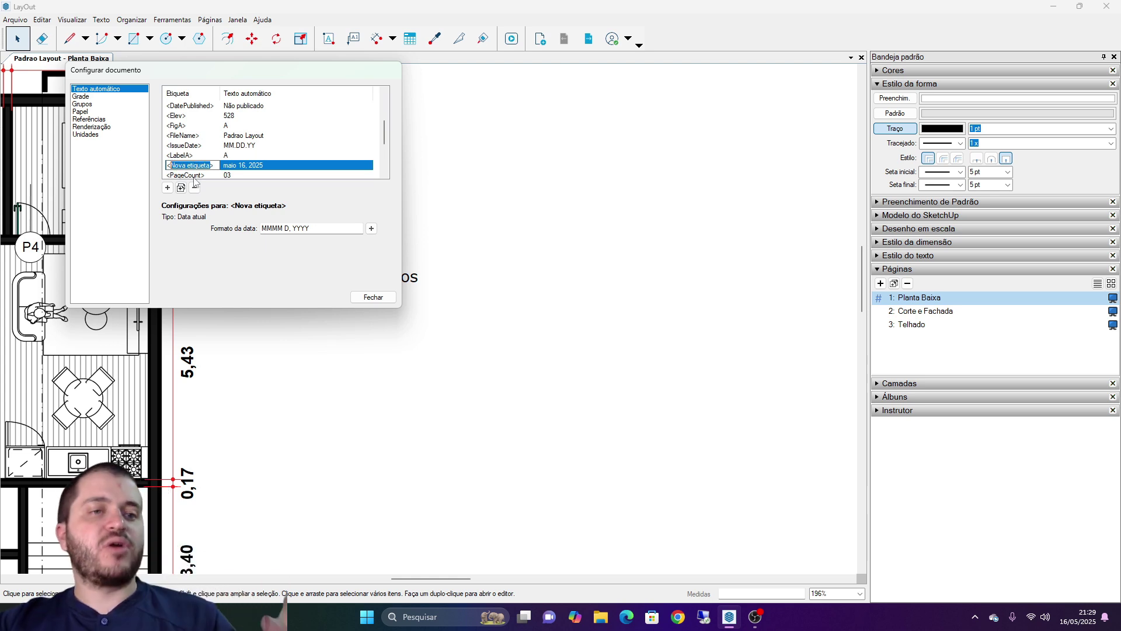
text(Data)
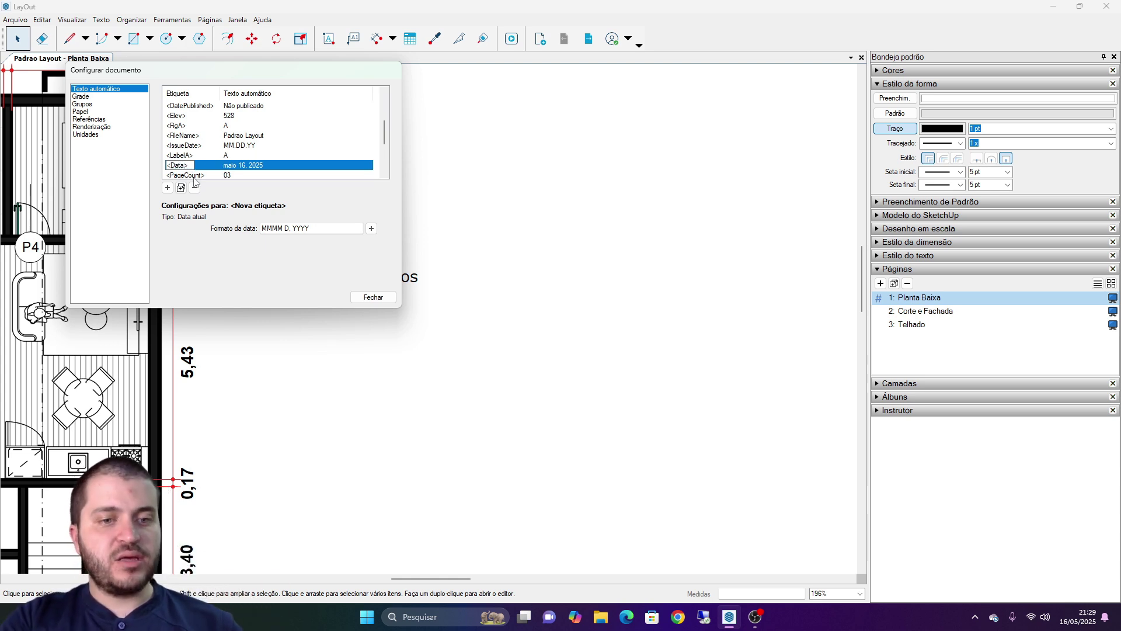
text(Video)
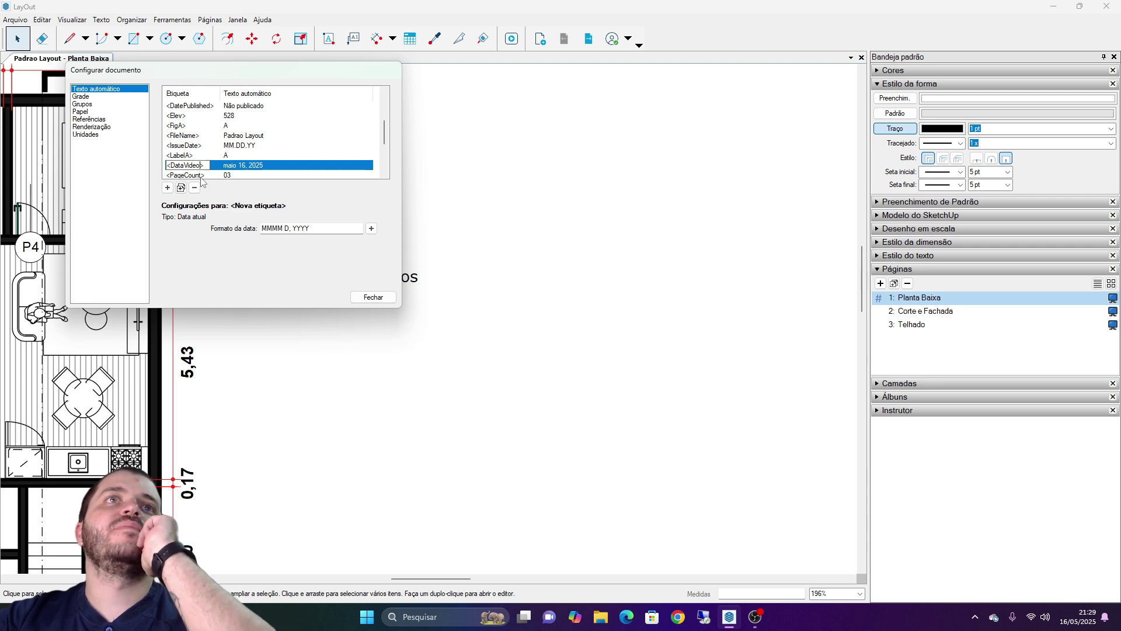
key(Return)
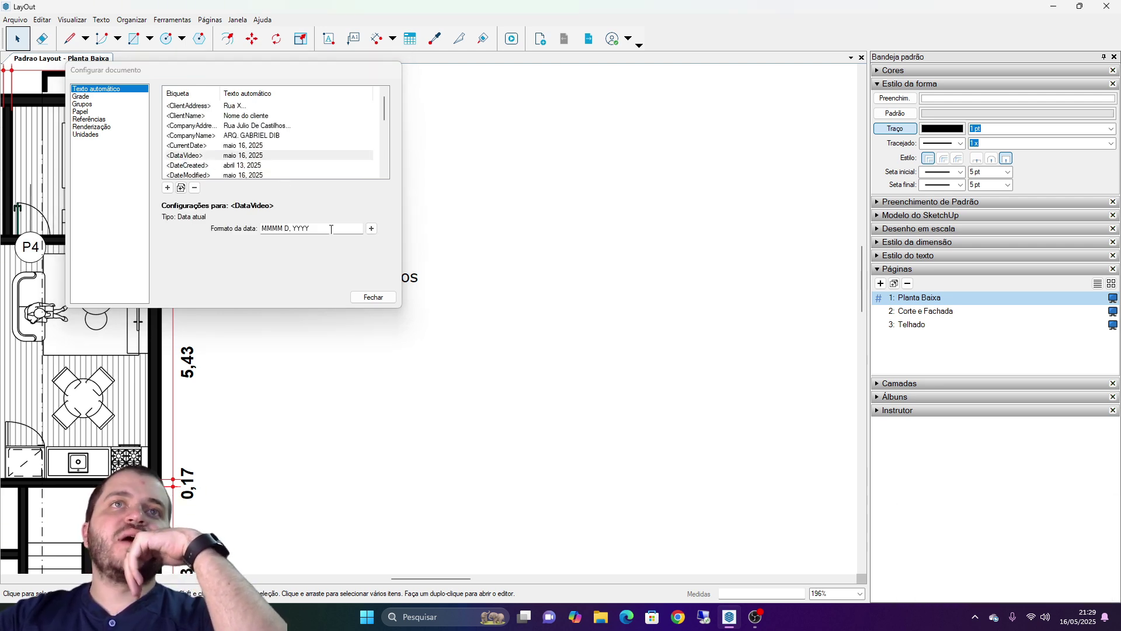
- Examine the month, day and year parts of the <DataVideo> date format and close the document settings
click(330, 228)
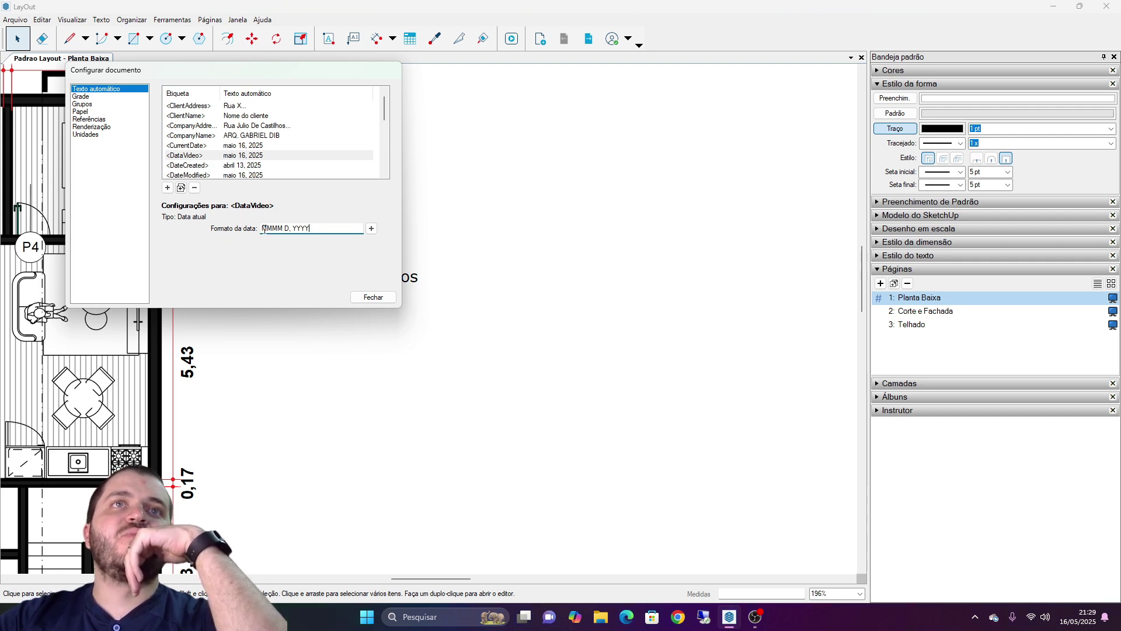
double_click(268, 231)
click(285, 228)
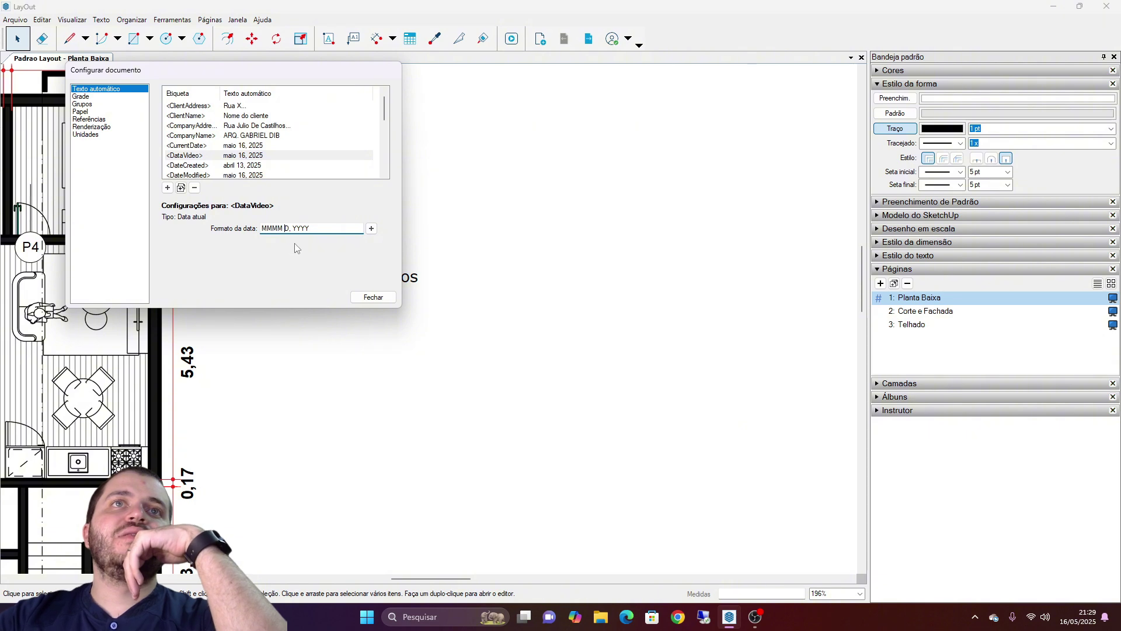
double_click(299, 228)
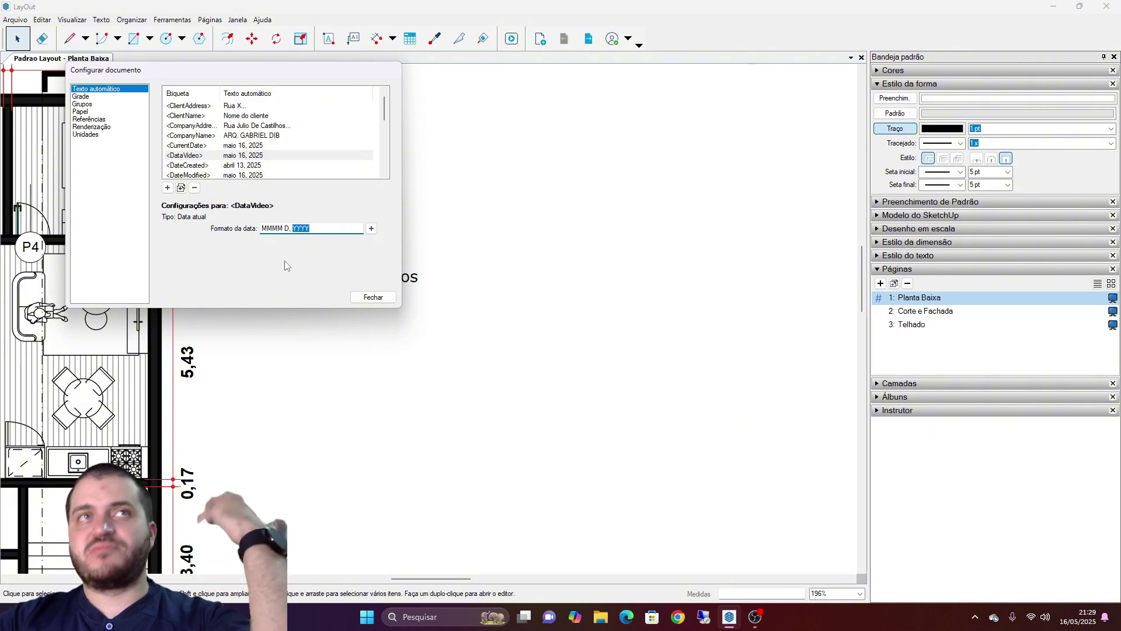
click(373, 297)
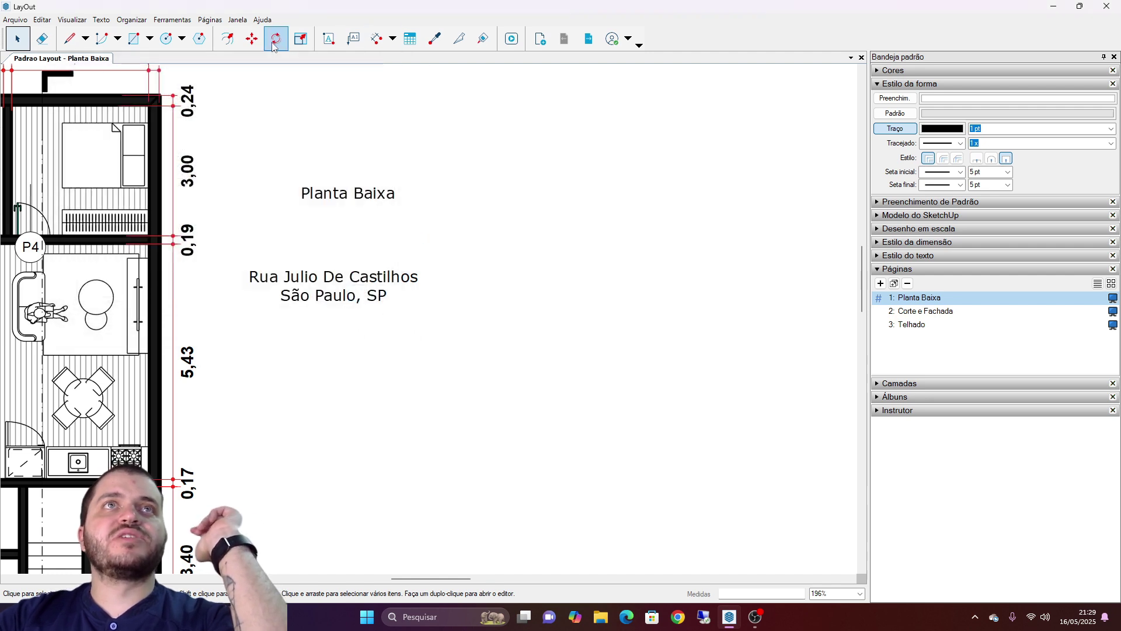
- Insert a text box with the auto-text tag <DataVideo> below the company address text beside the floor plan
click(329, 38)
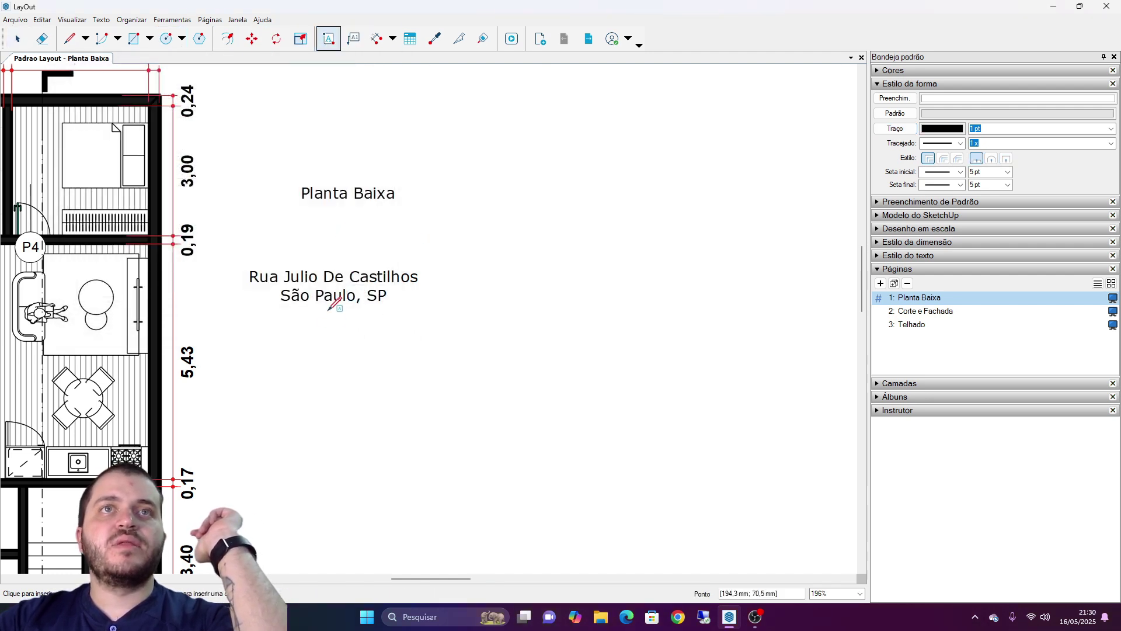
click(338, 354)
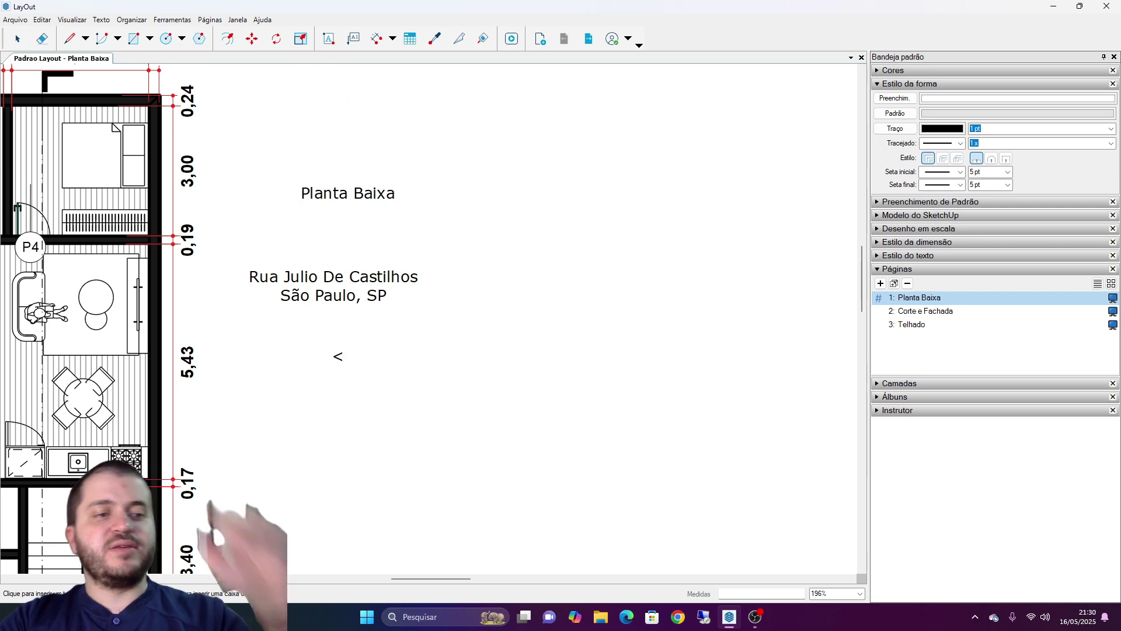
text(<Data)
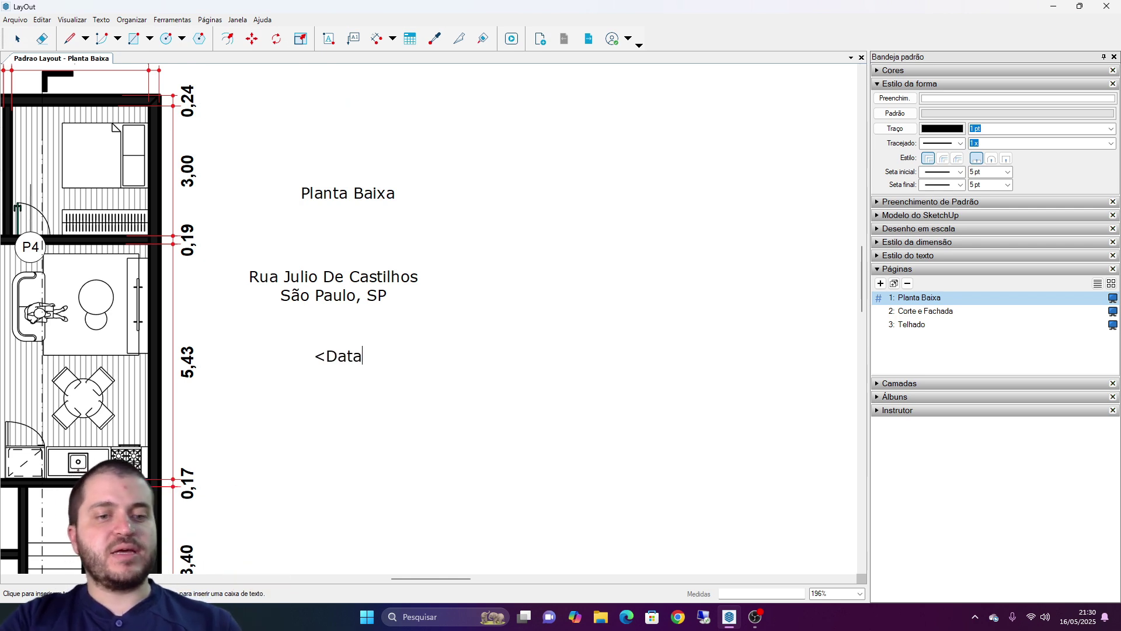
text(Video>)
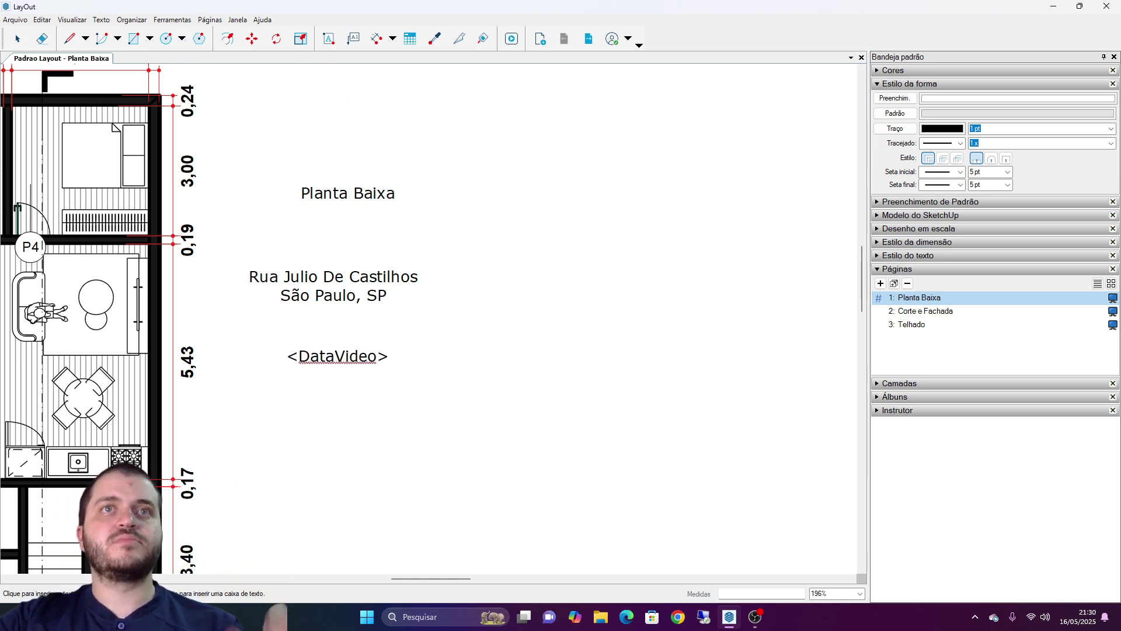
click(415, 388)
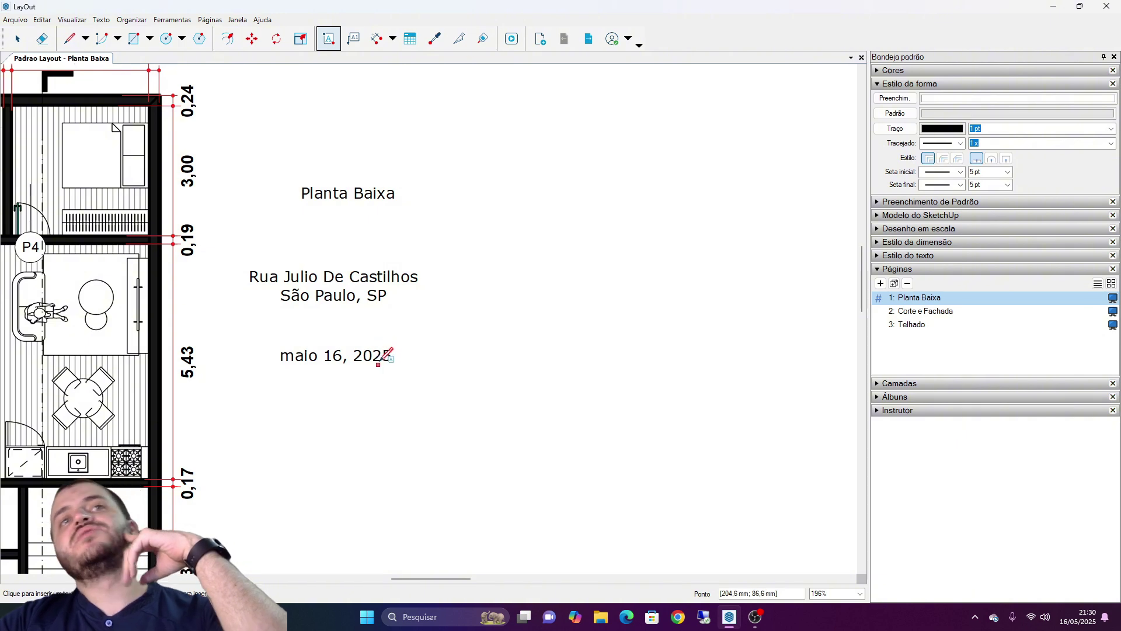
key(space)
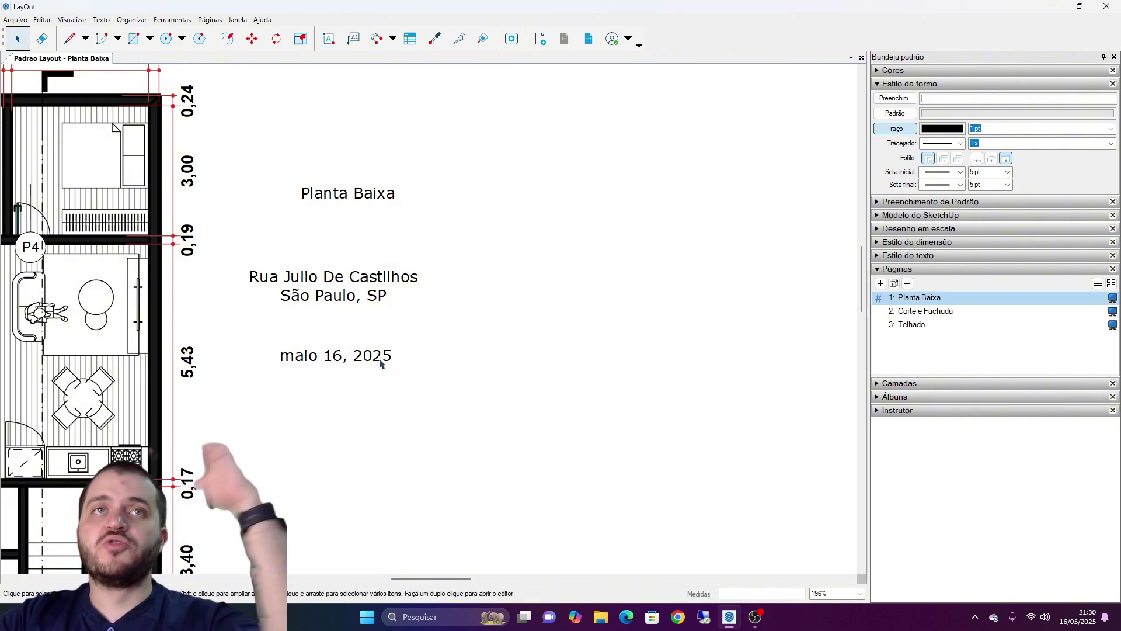
click(382, 357)
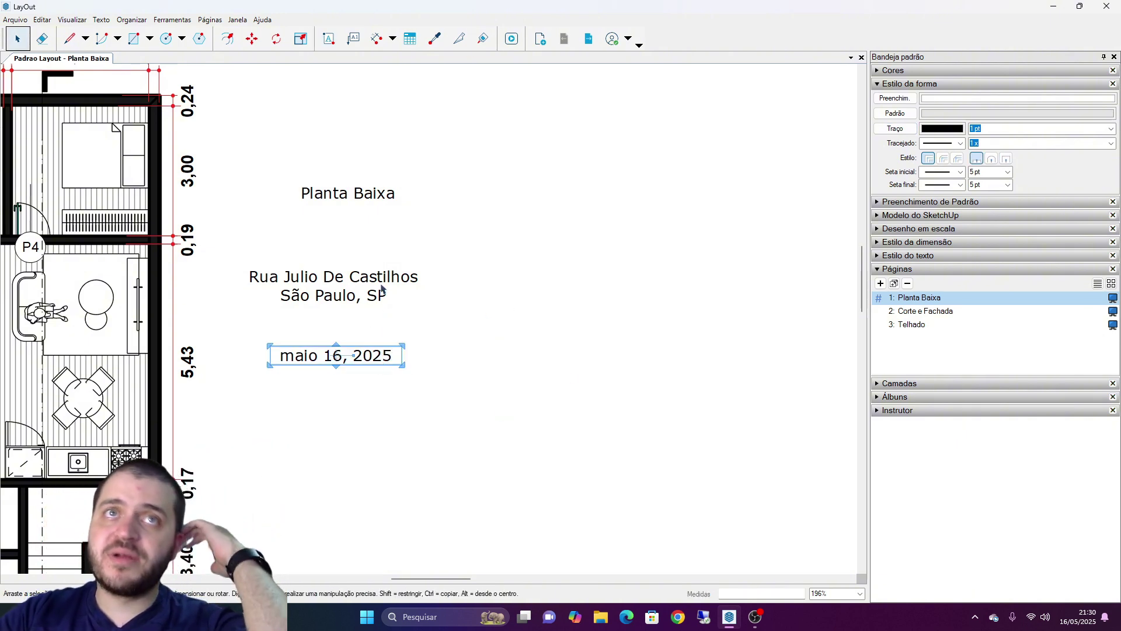
click(17, 20)
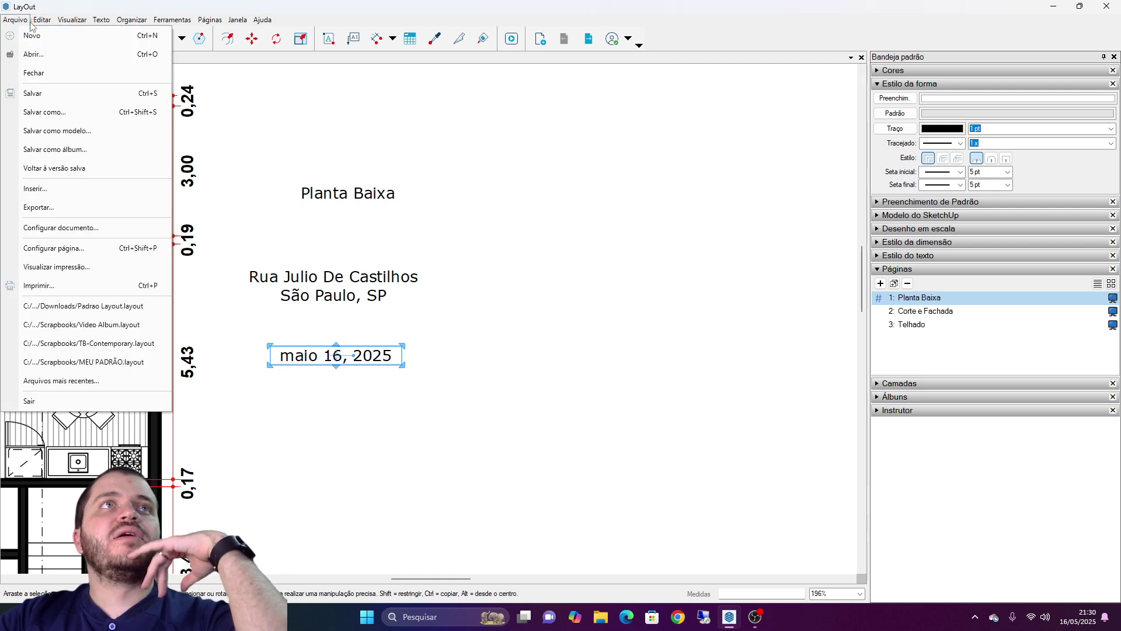
click(400, 331)
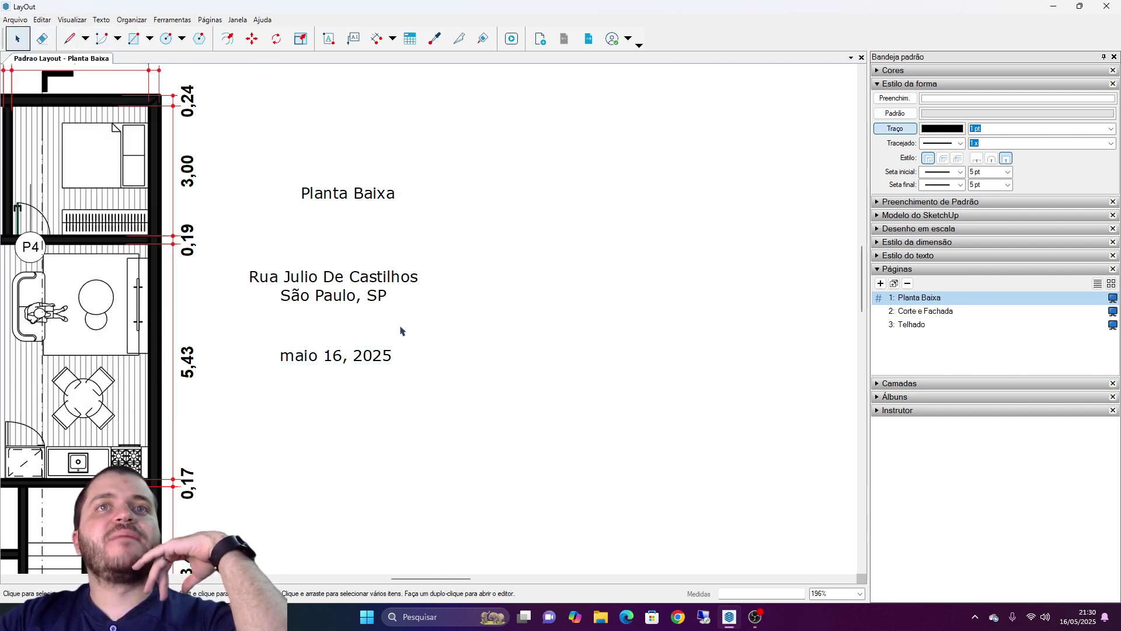
click(379, 361)
click(518, 306)
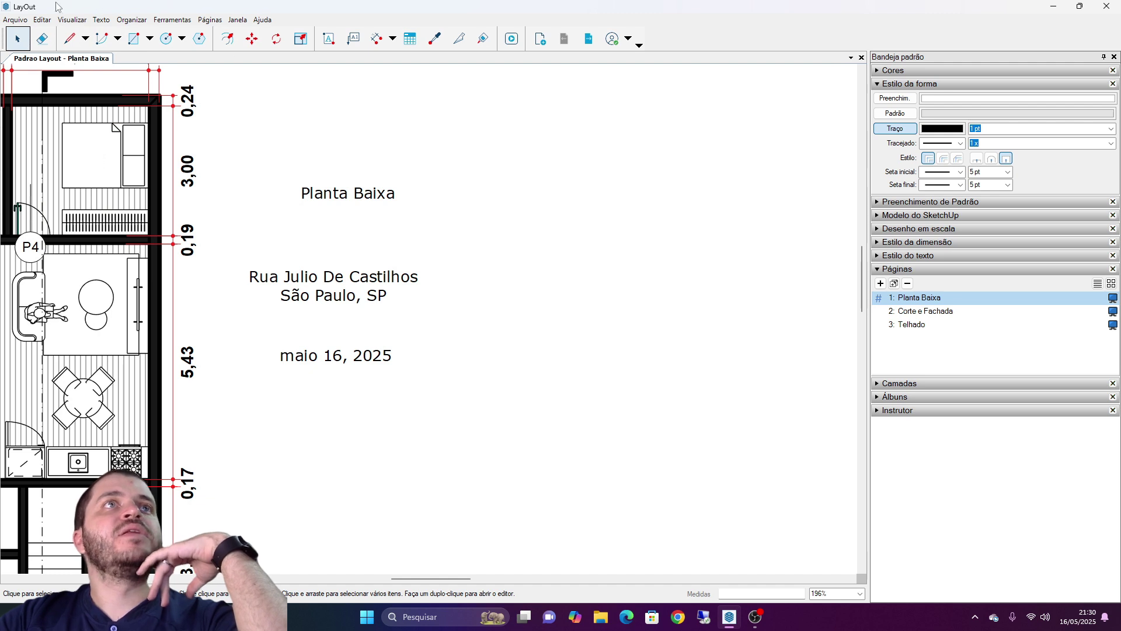
- Open the document's auto-text settings and clear the date format of the <DataVideo> tag
click(16, 20)
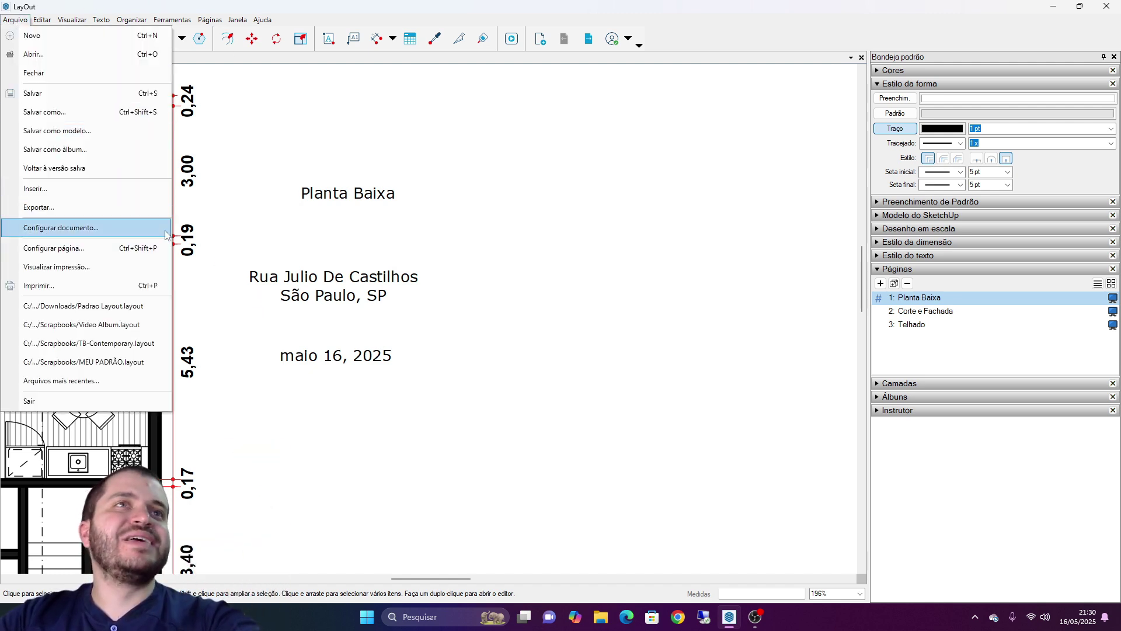
click(103, 229)
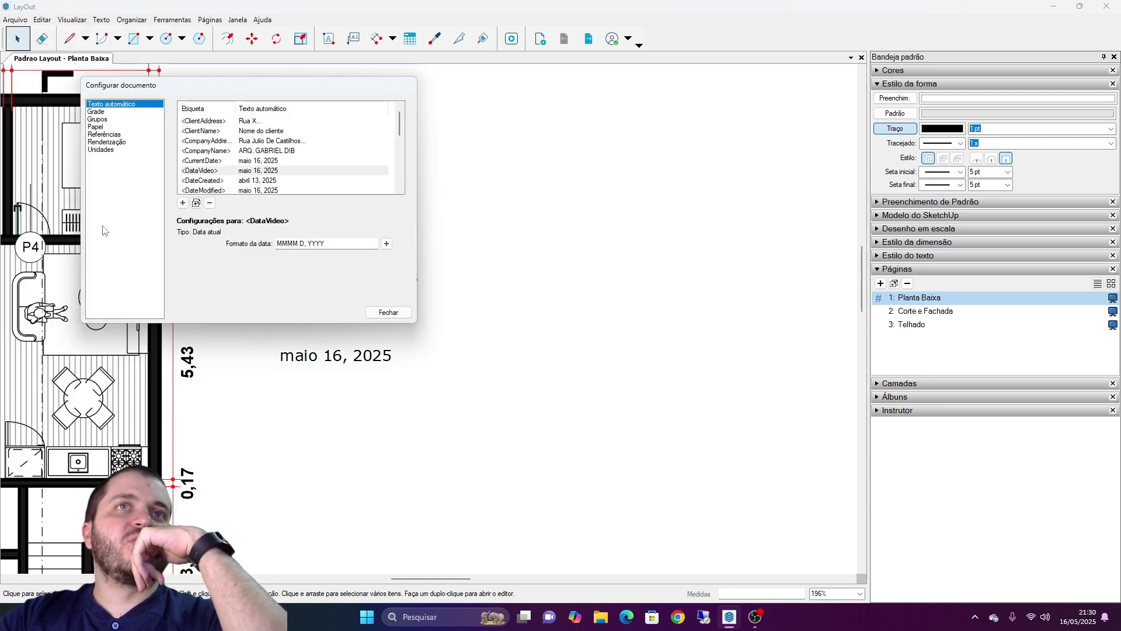
click(386, 244)
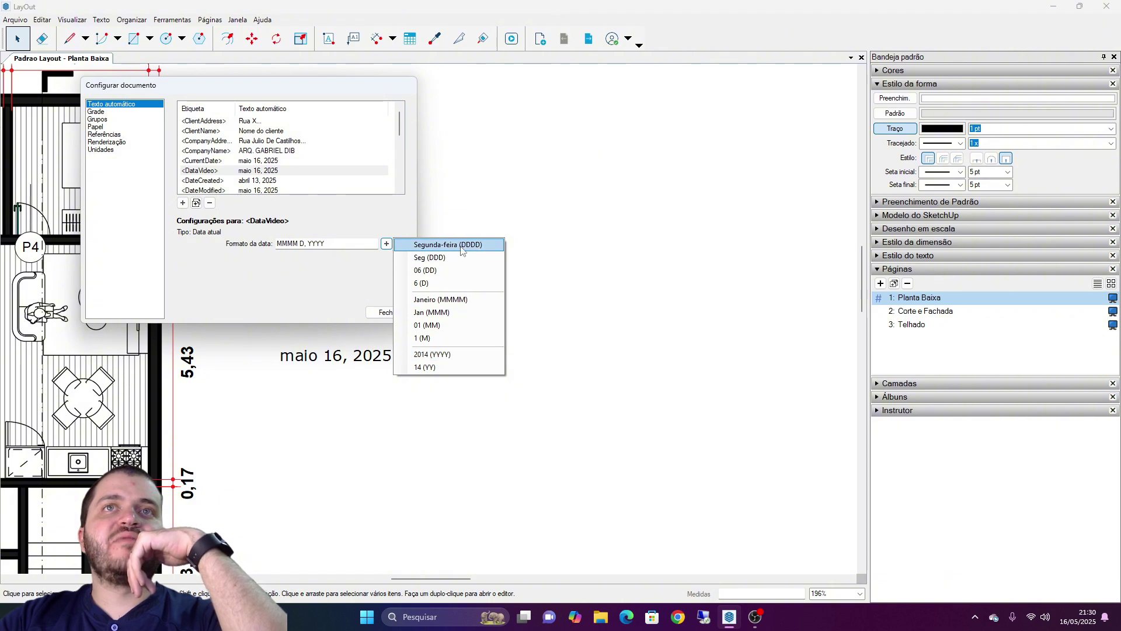
click(339, 244)
drag(343, 244, 251, 247)
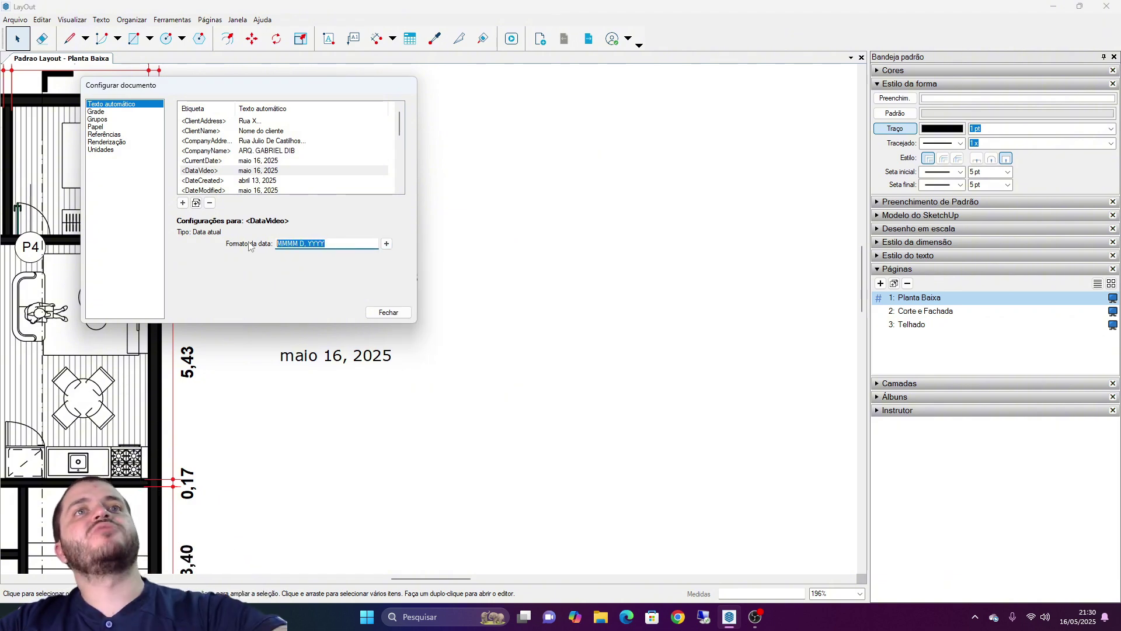
key(BackSpace)
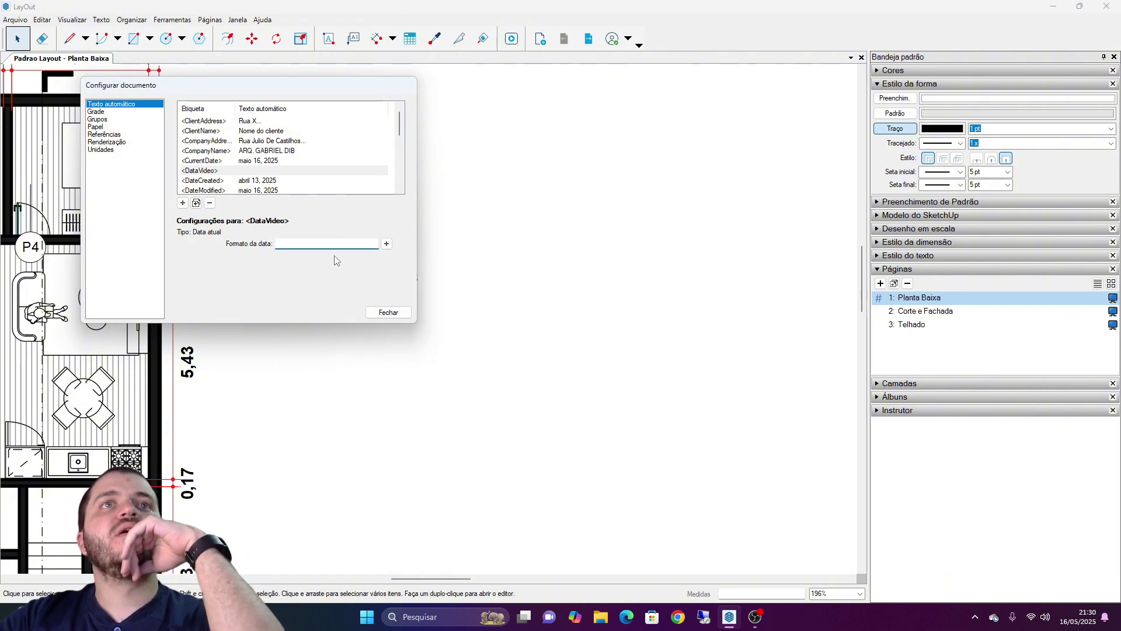
- Start the <DataVideo> date format with the full weekday, a comma and the two-digit day, as "DDDD, DD"
click(387, 244)
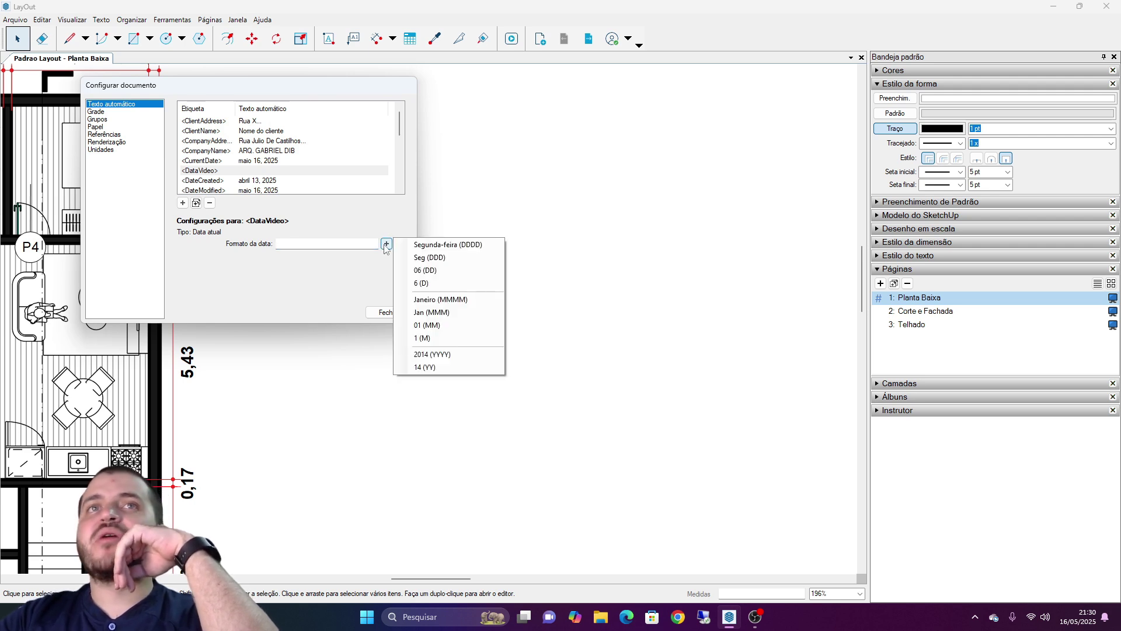
click(446, 246)
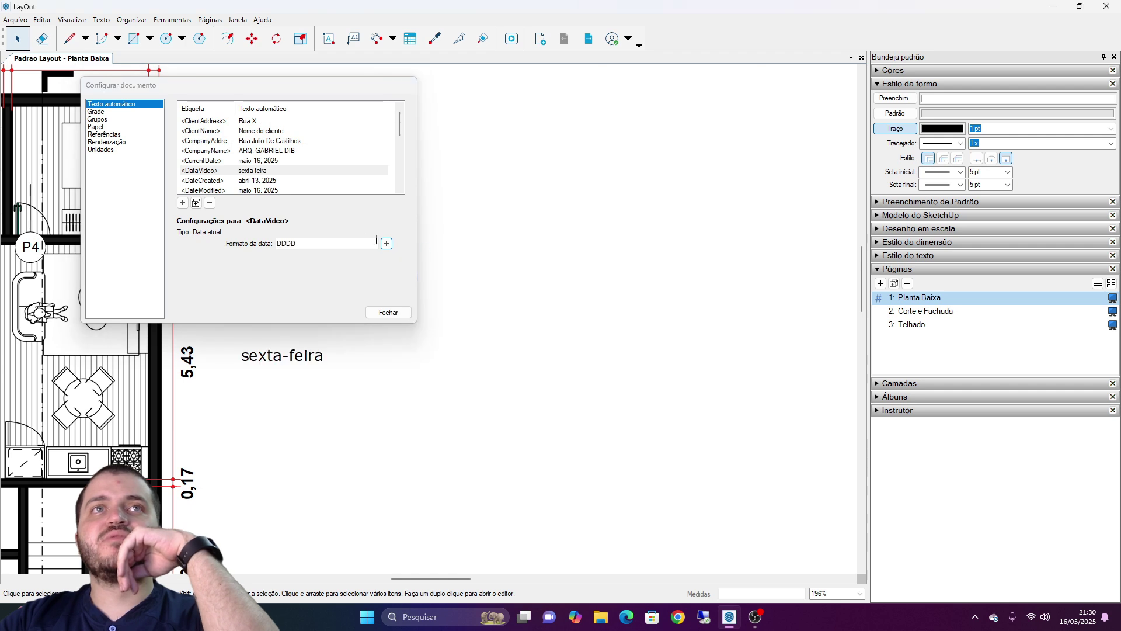
click(349, 241)
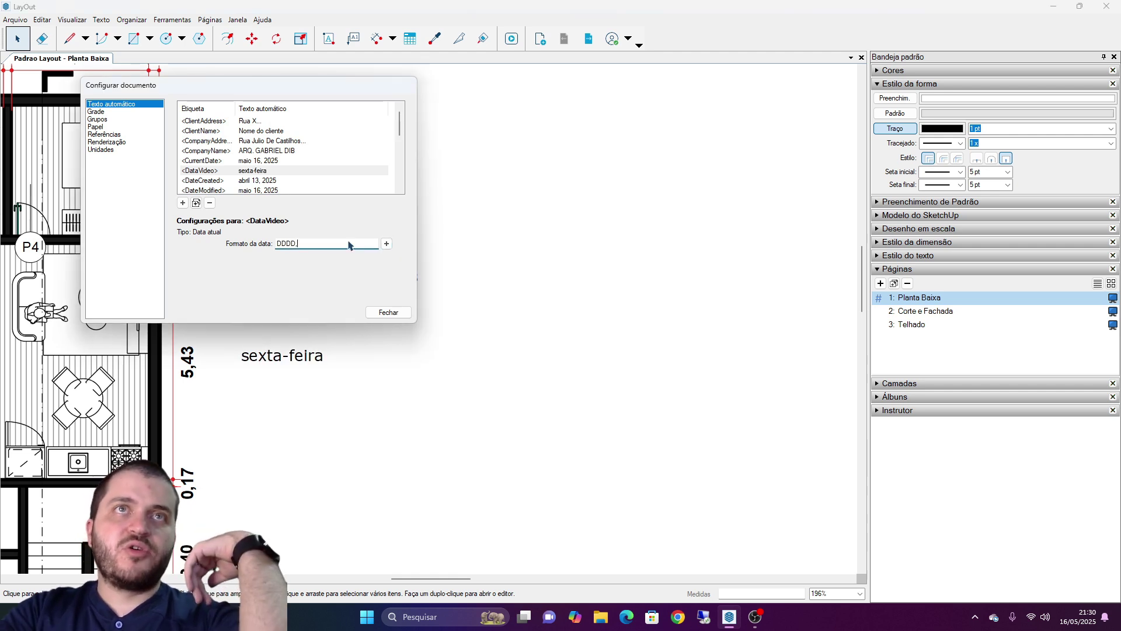
text(,)
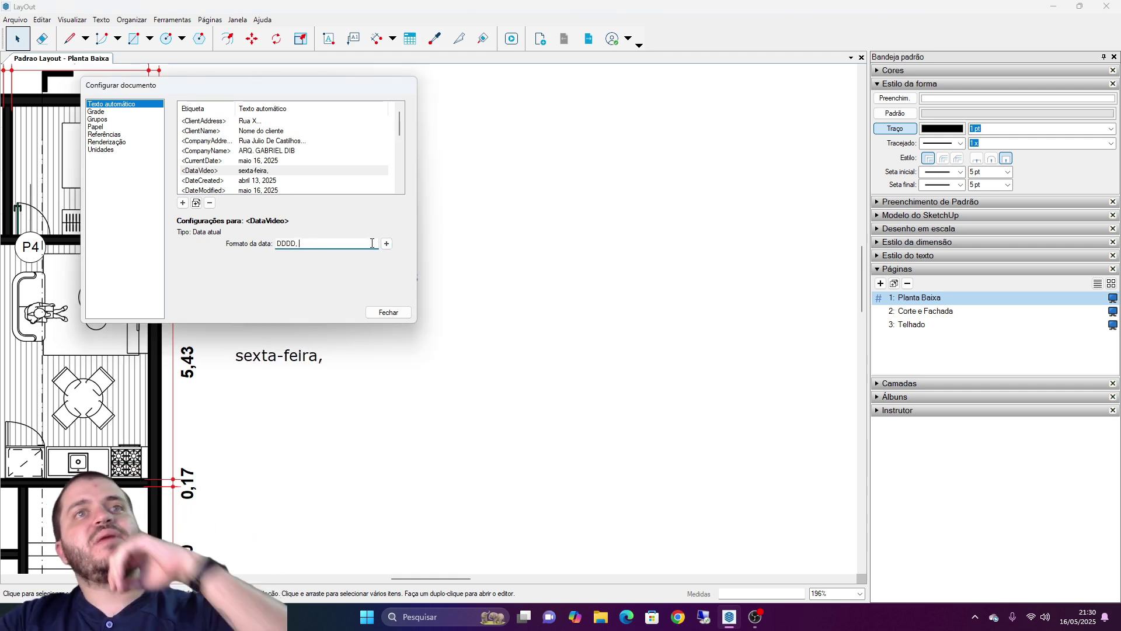
click(386, 243)
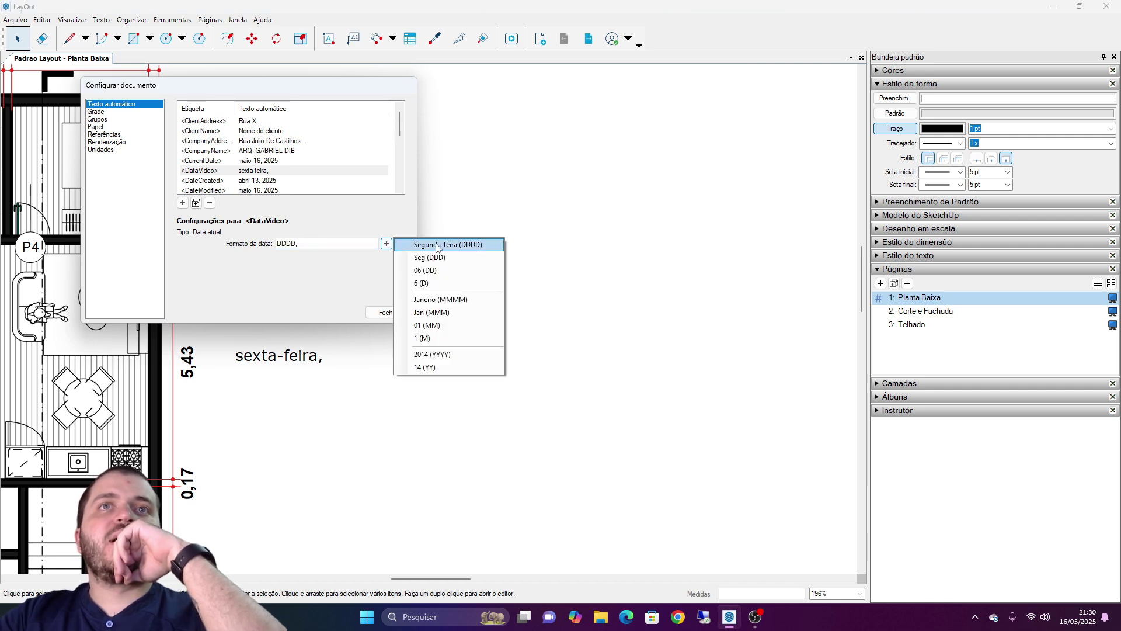
click(451, 270)
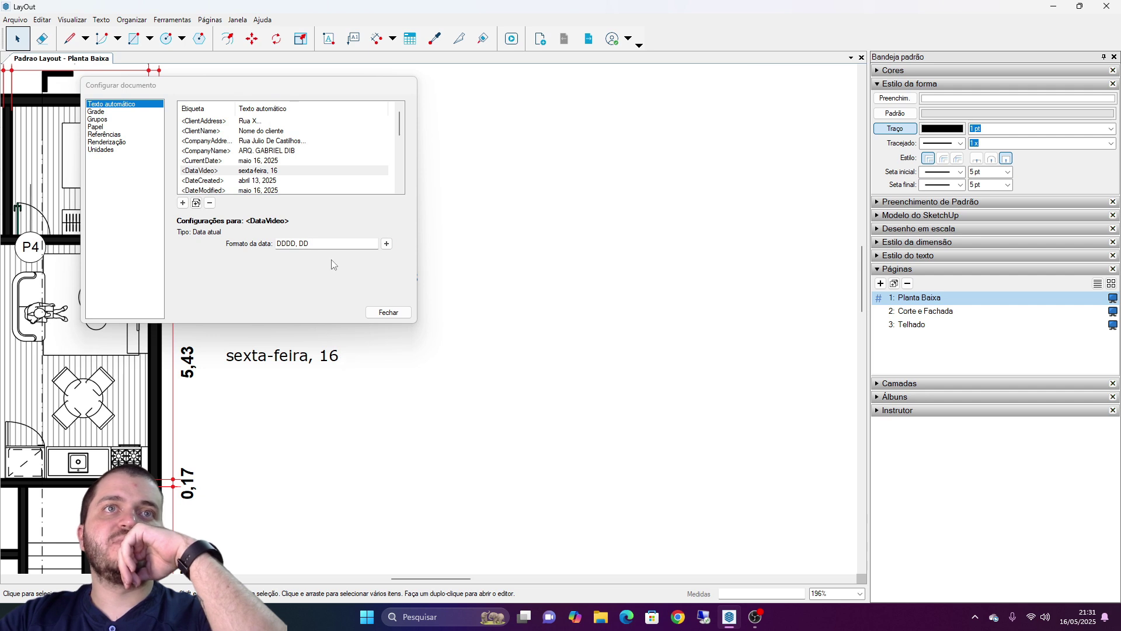
- Extend the <DataVideo> date format with "de MMMM de YYYY" and close the document settings
click(332, 244)
text(de)
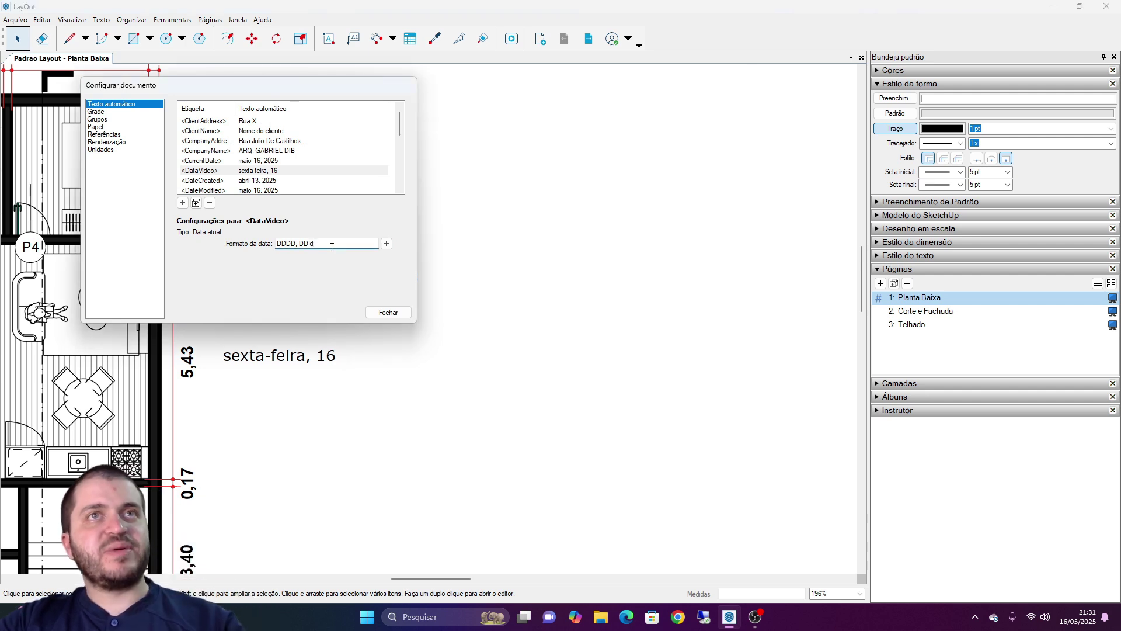
click(386, 245)
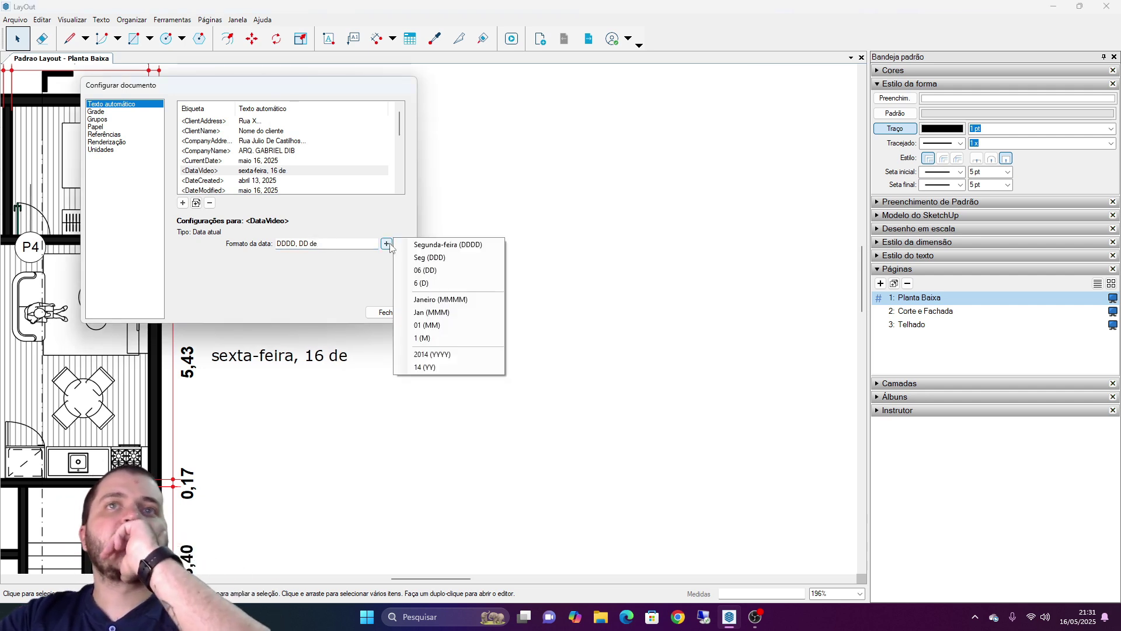
click(442, 300)
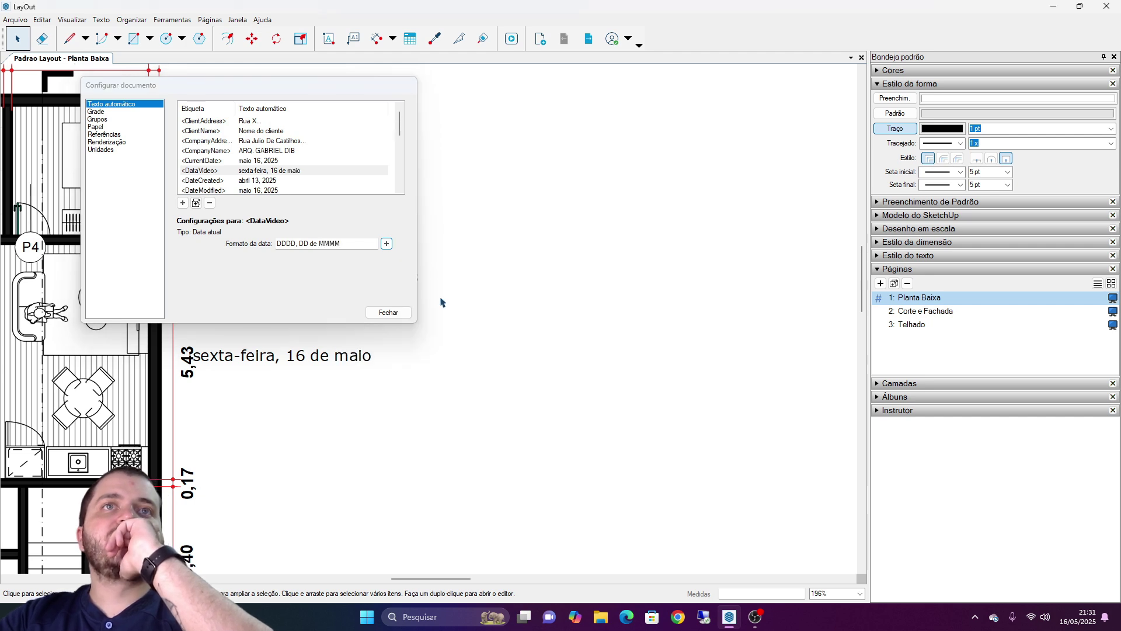
click(358, 246)
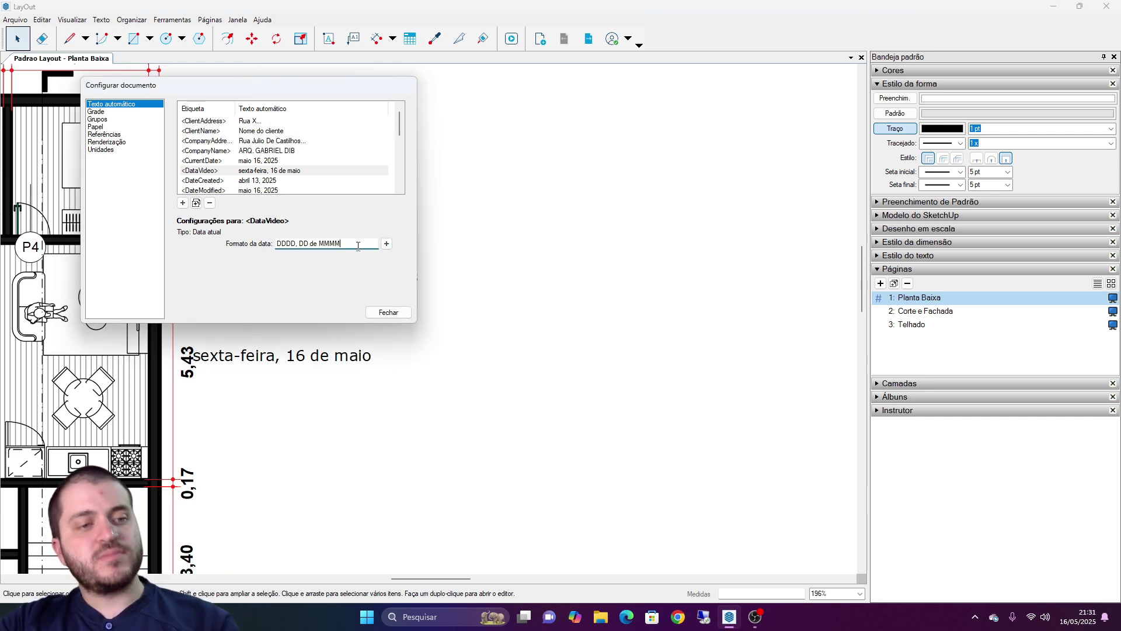
text(de)
click(387, 243)
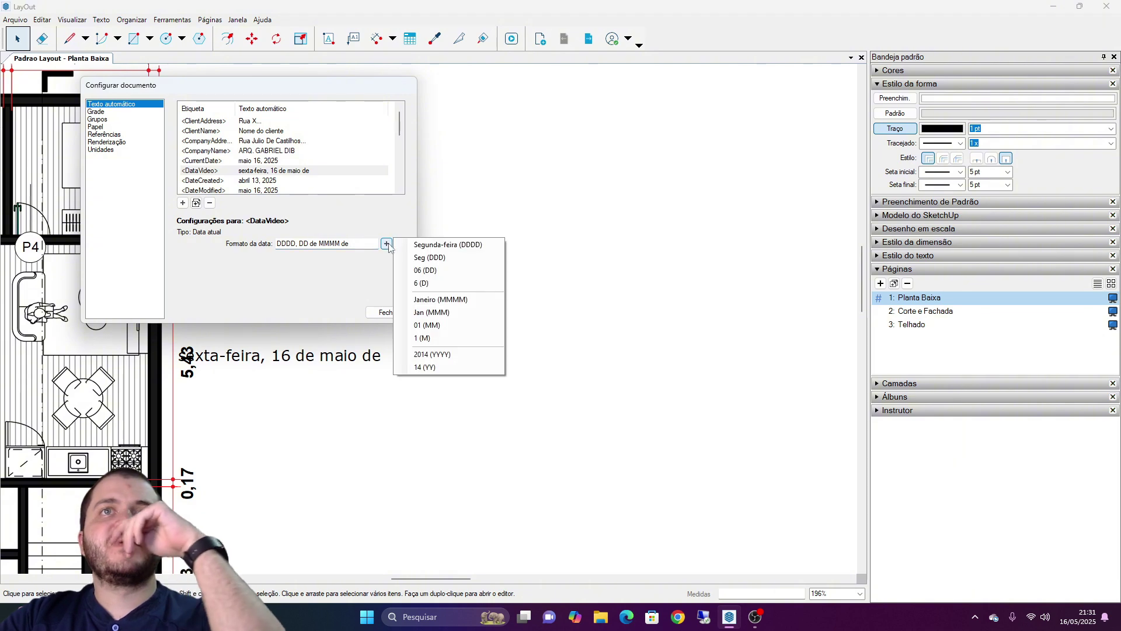
click(429, 353)
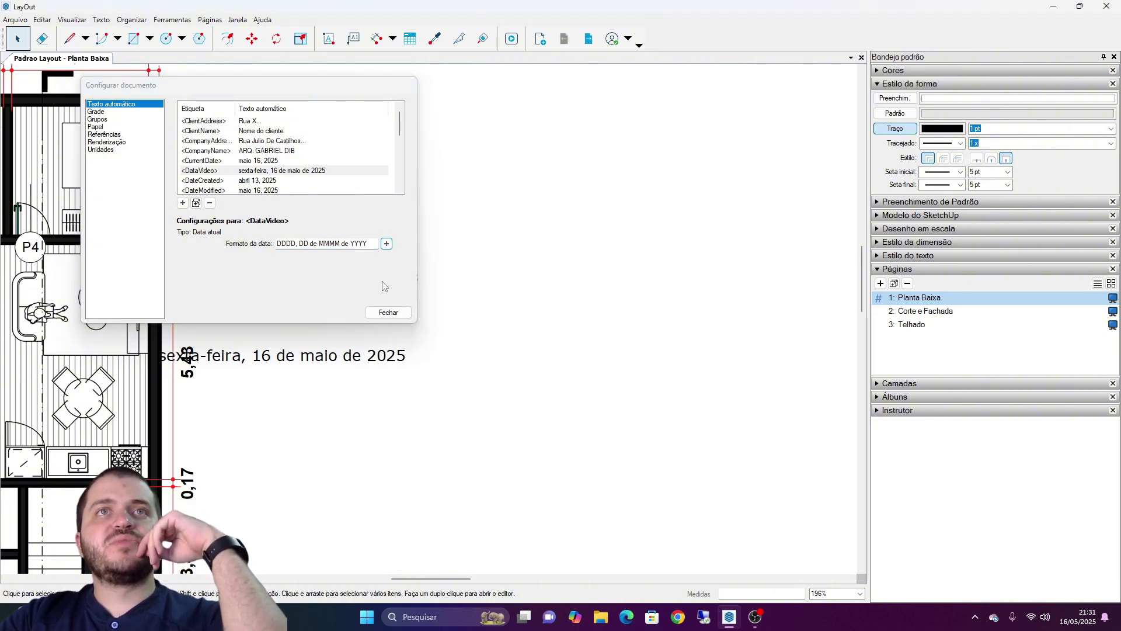
click(382, 311)
- Move the date text clear of the floor plan, into the empty area below the company address text
click(351, 356)
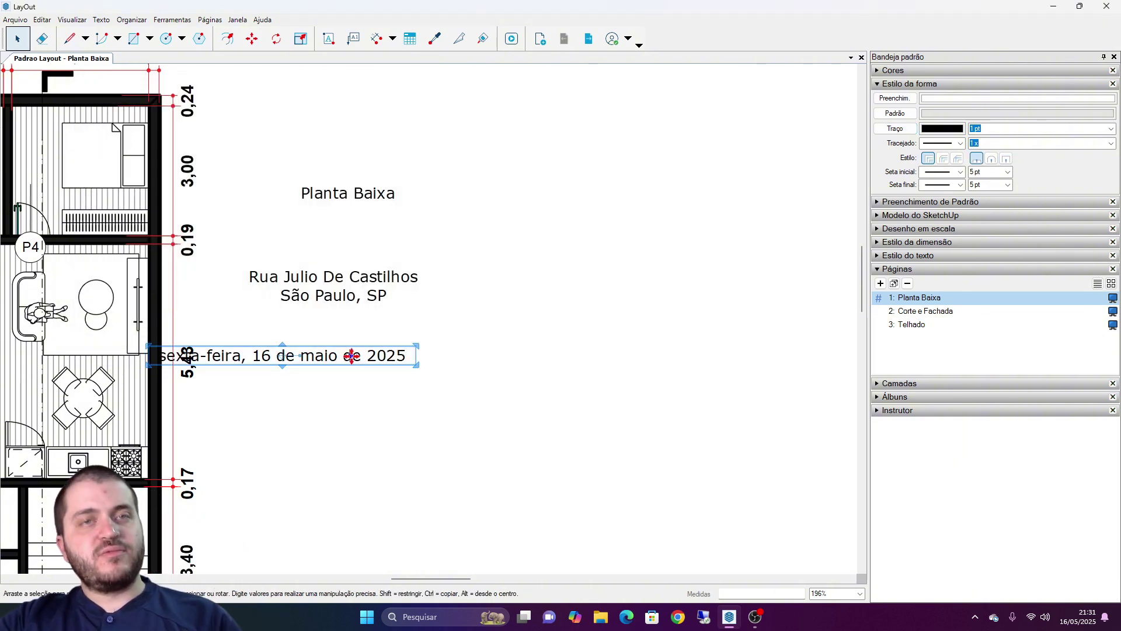
drag(352, 356, 498, 396)
click(507, 331)
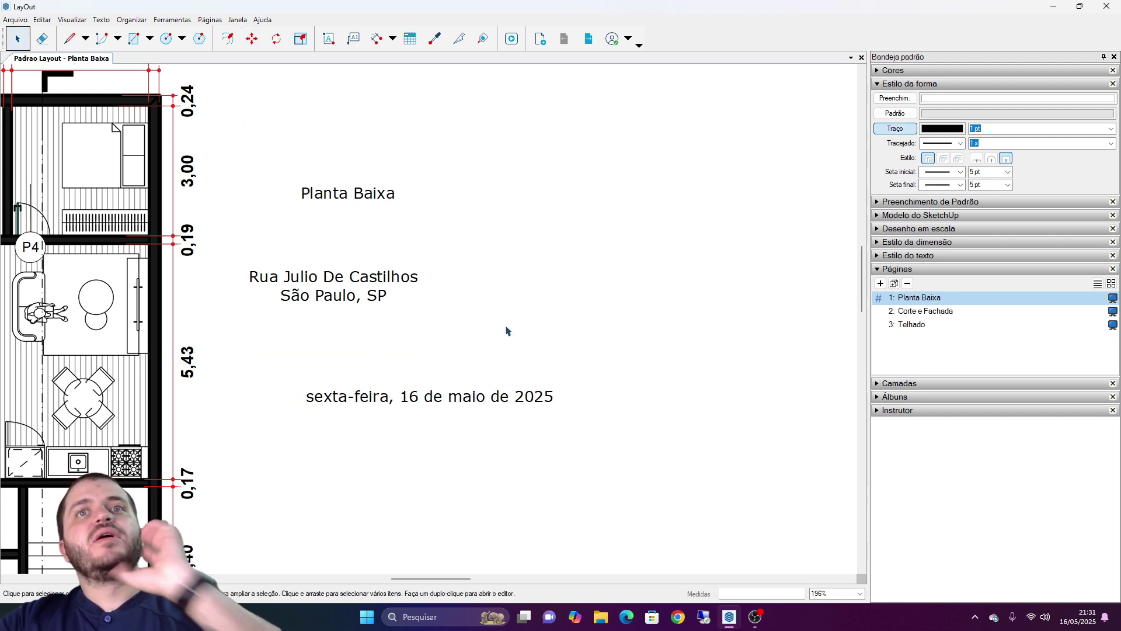
click(497, 398)
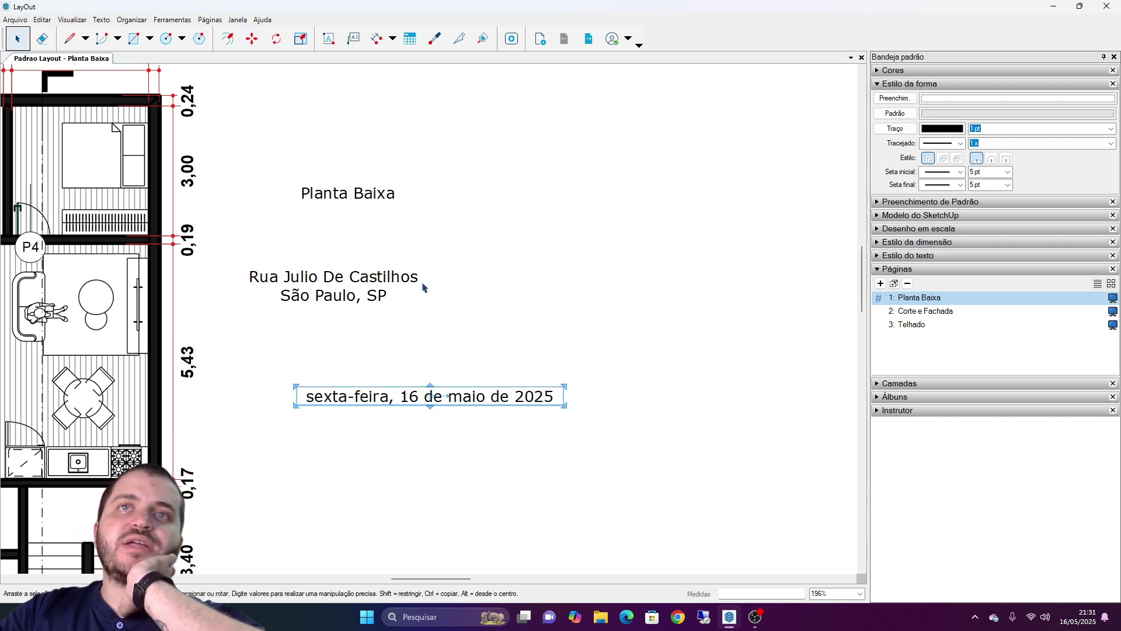
click(508, 349)
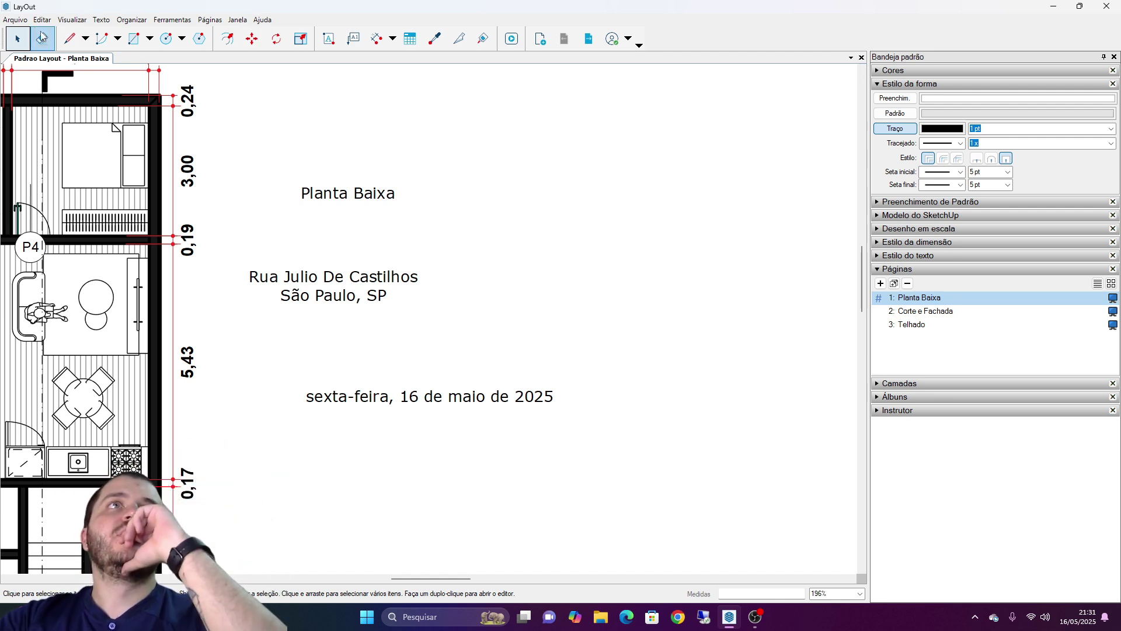
- Reopen the auto-text settings and examine the day, month and year options for the <DataVideo> date format
click(15, 19)
click(61, 227)
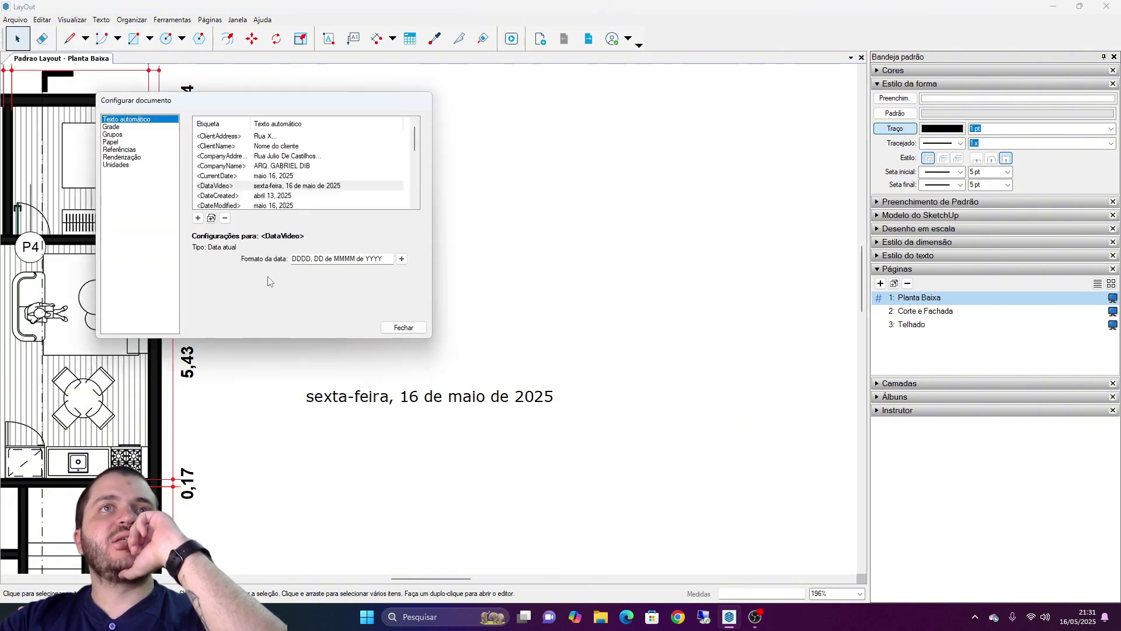
click(402, 258)
click(445, 273)
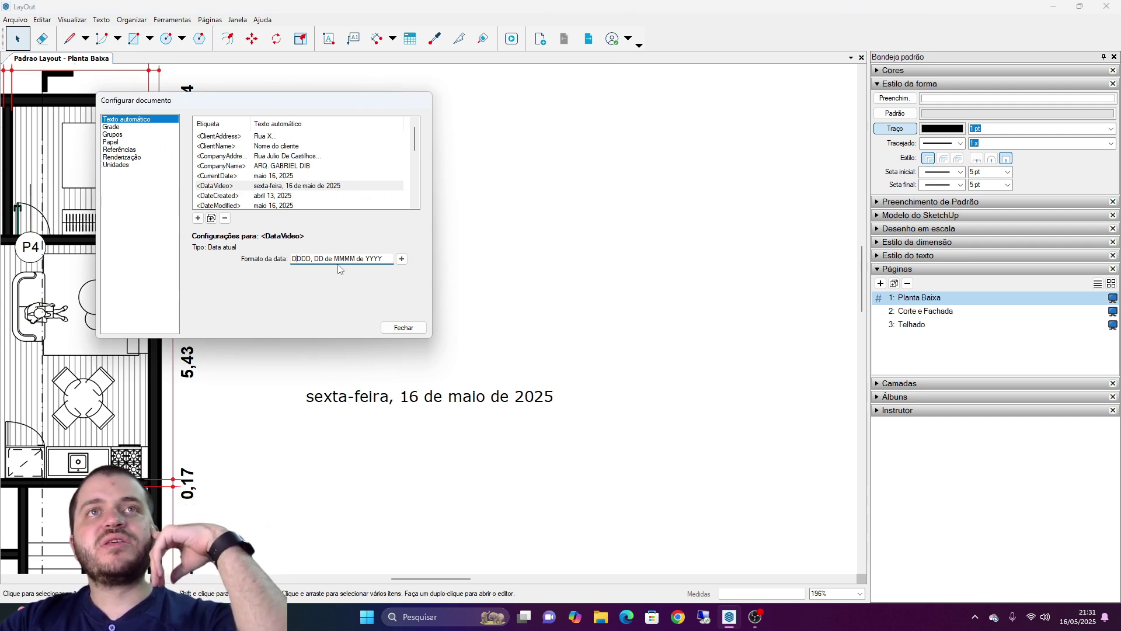
click(402, 259)
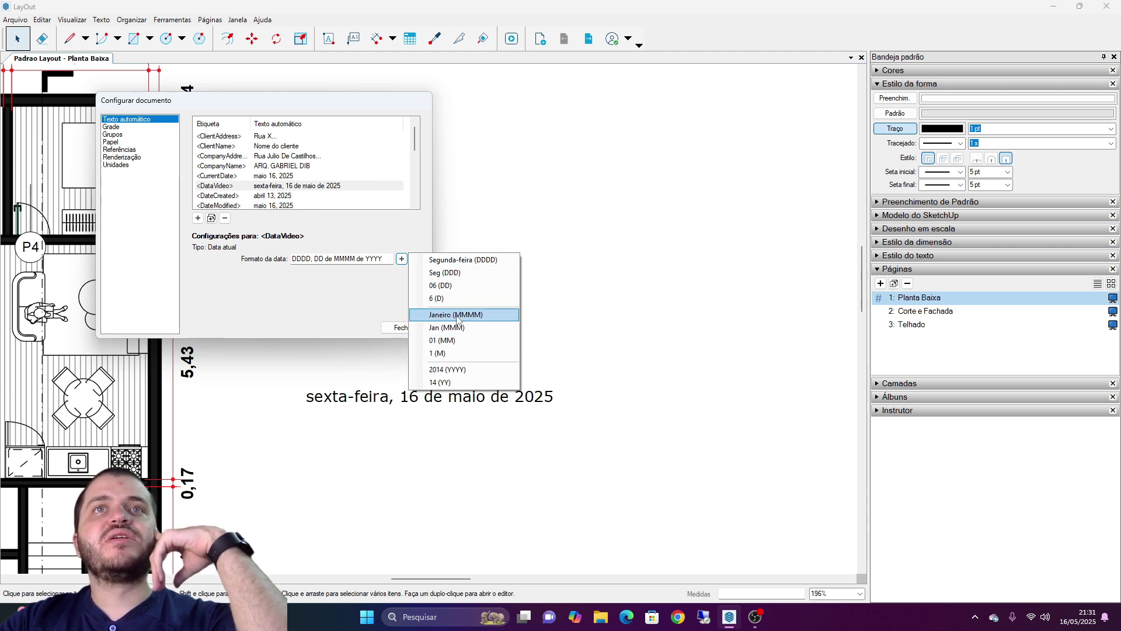
click(291, 296)
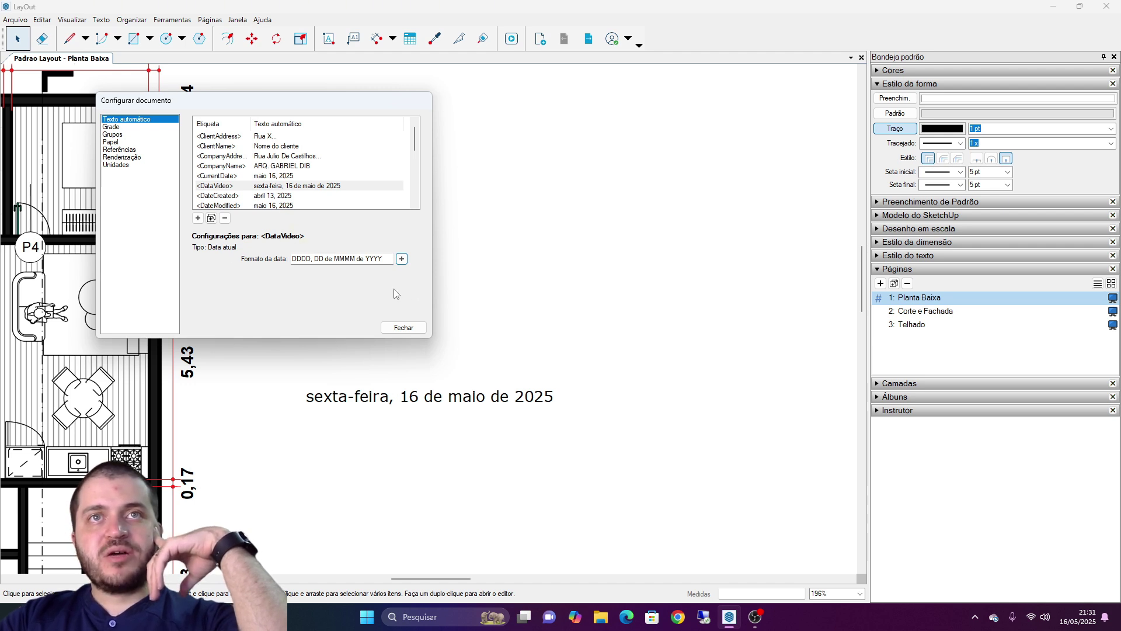
- Add a custom-text auto-text tag named <Estado> with the content "São Paulo" and close the document settings
click(198, 218)
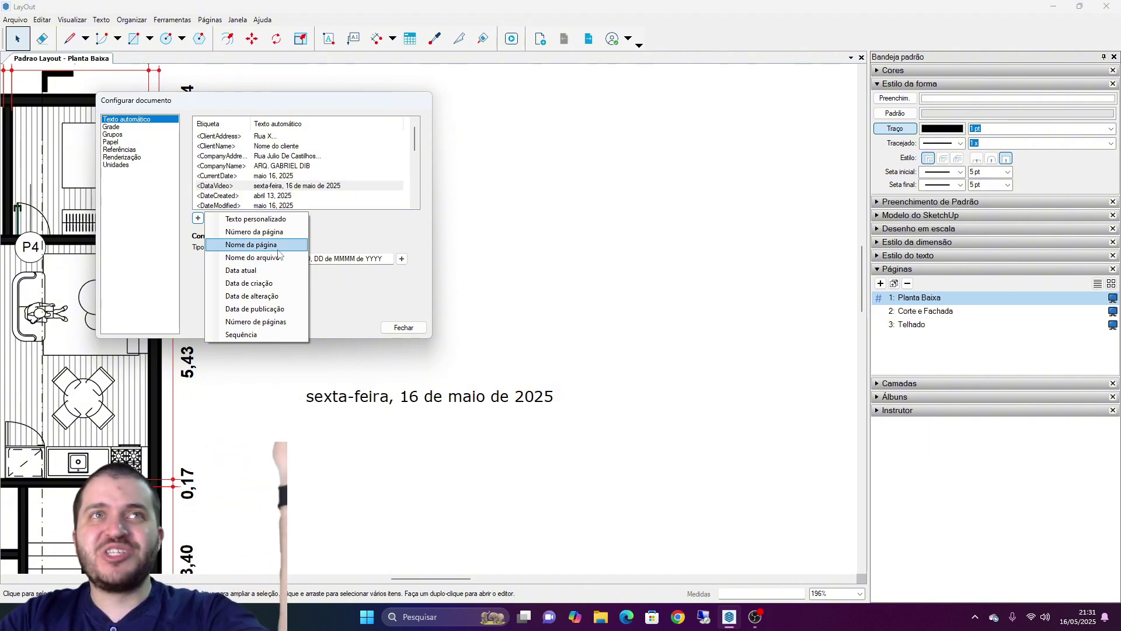
click(286, 221)
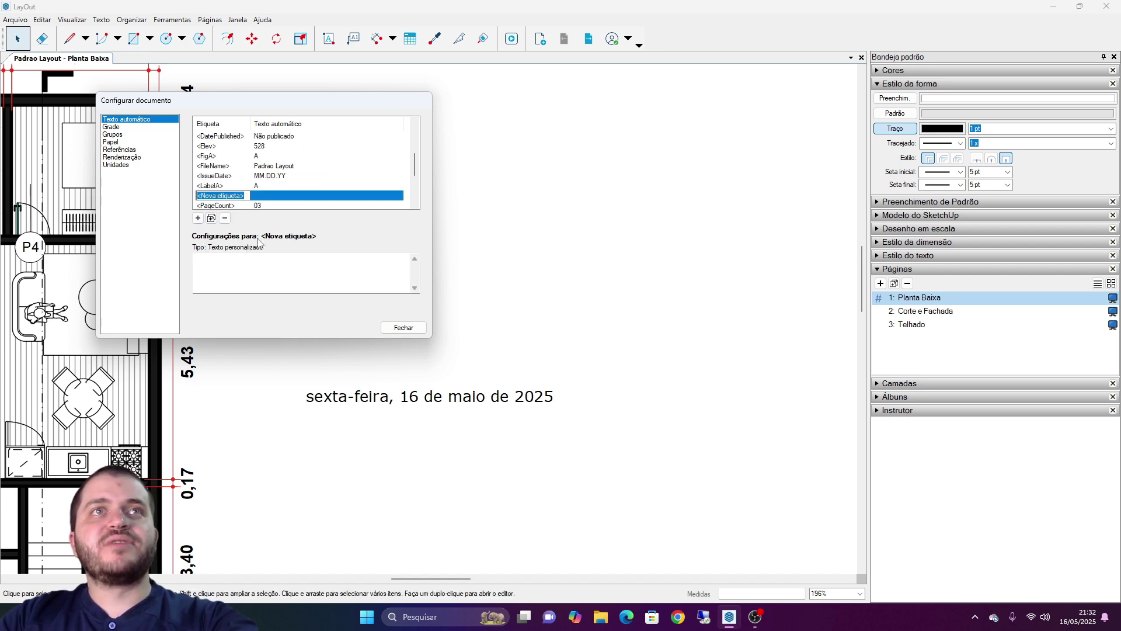
drag(244, 196, 212, 199)
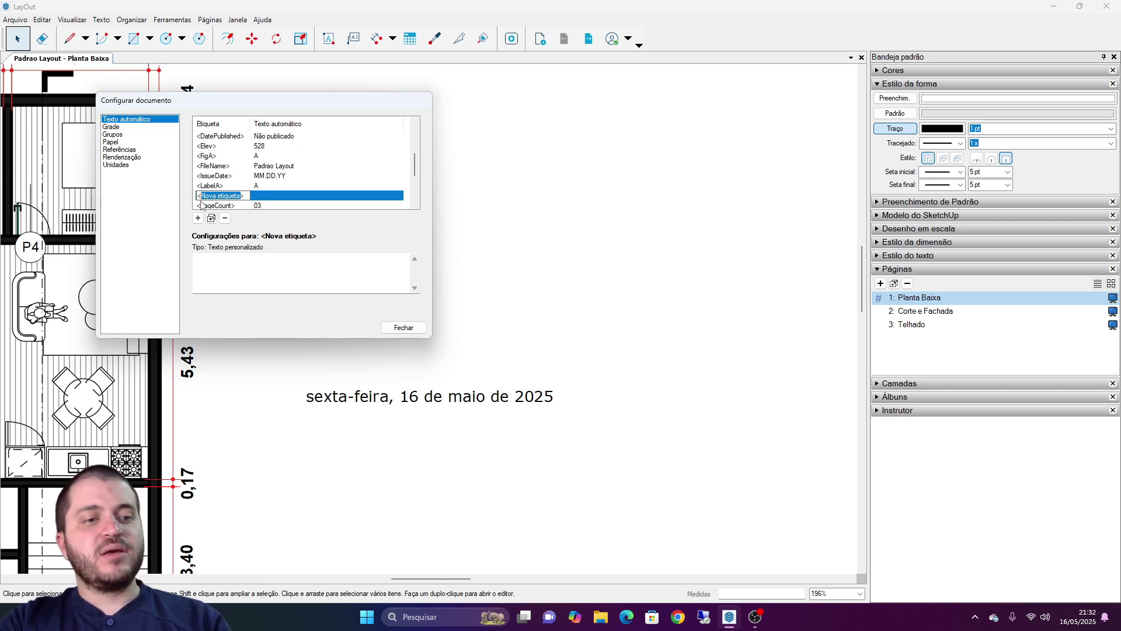
text(Estado>)
key(Return)
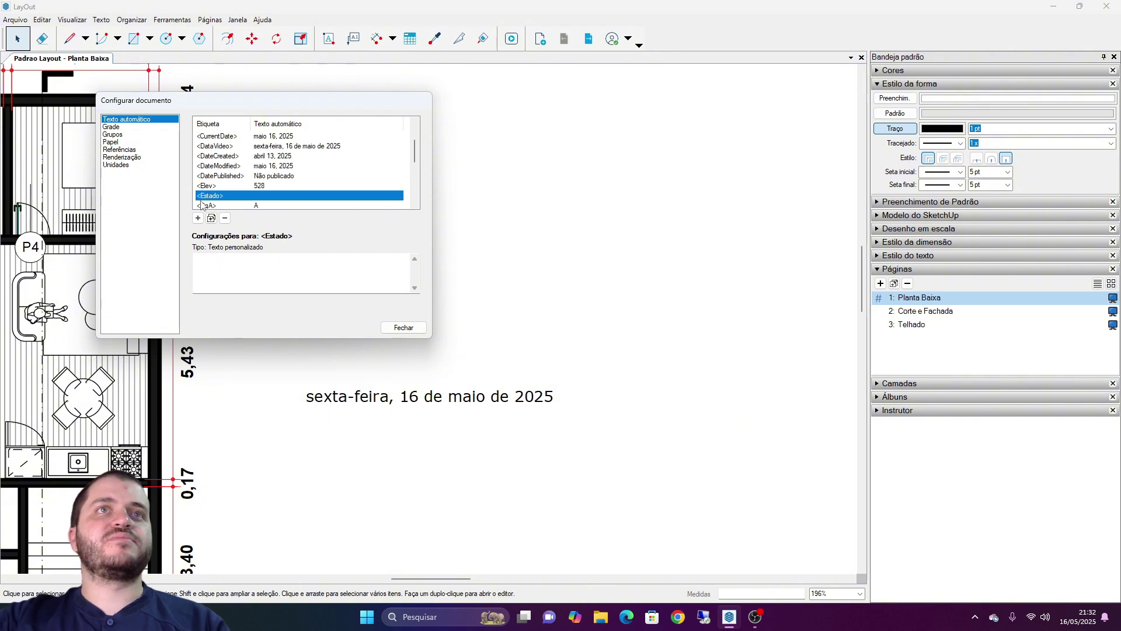
click(222, 260)
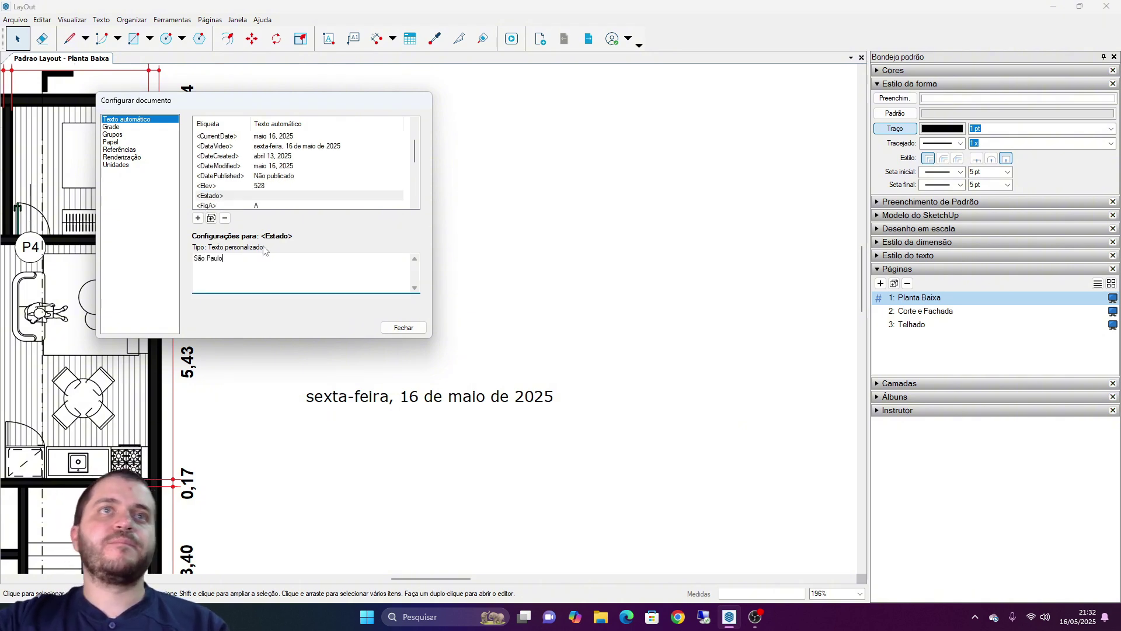
click(383, 328)
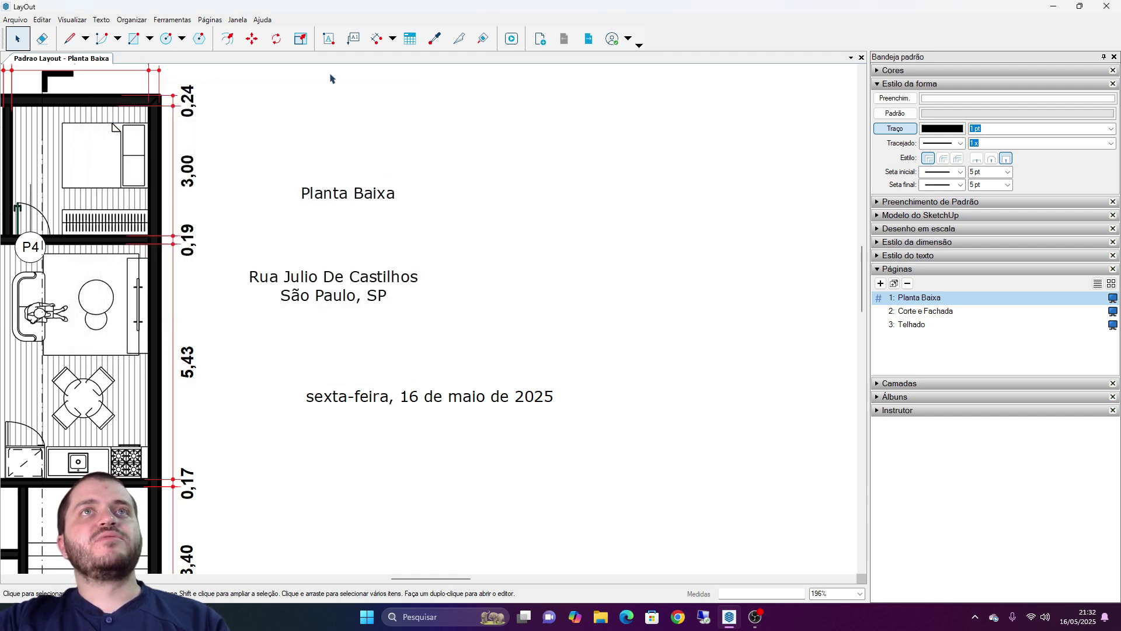
- Insert a text box with the auto-text tag <Estado> below the date text and select it
click(329, 38)
click(325, 447)
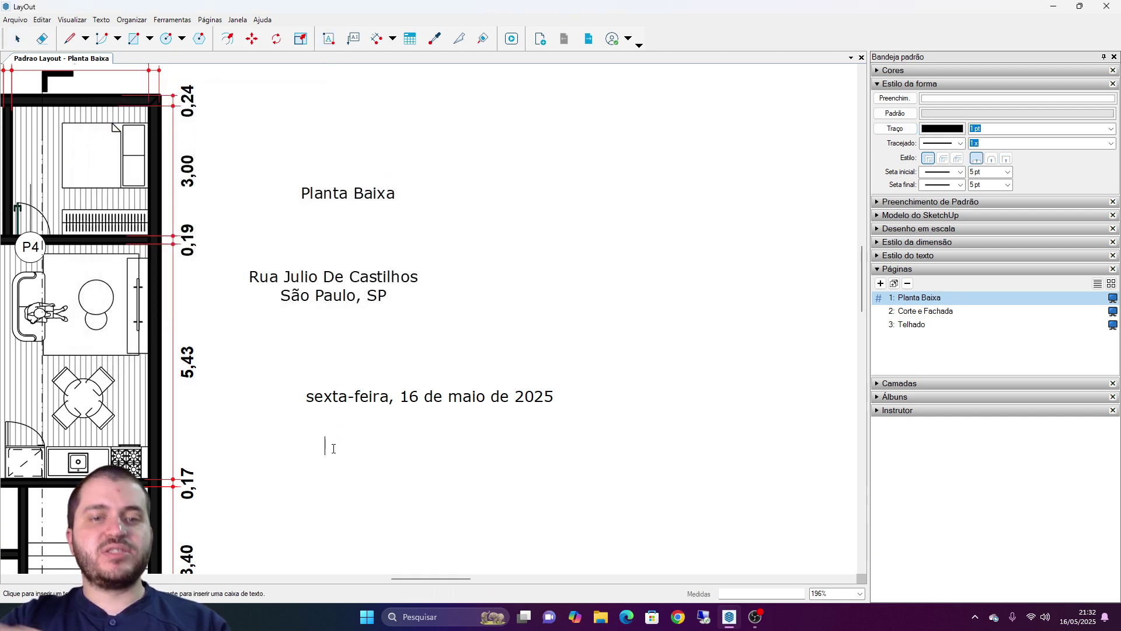
text(<>Estado>)
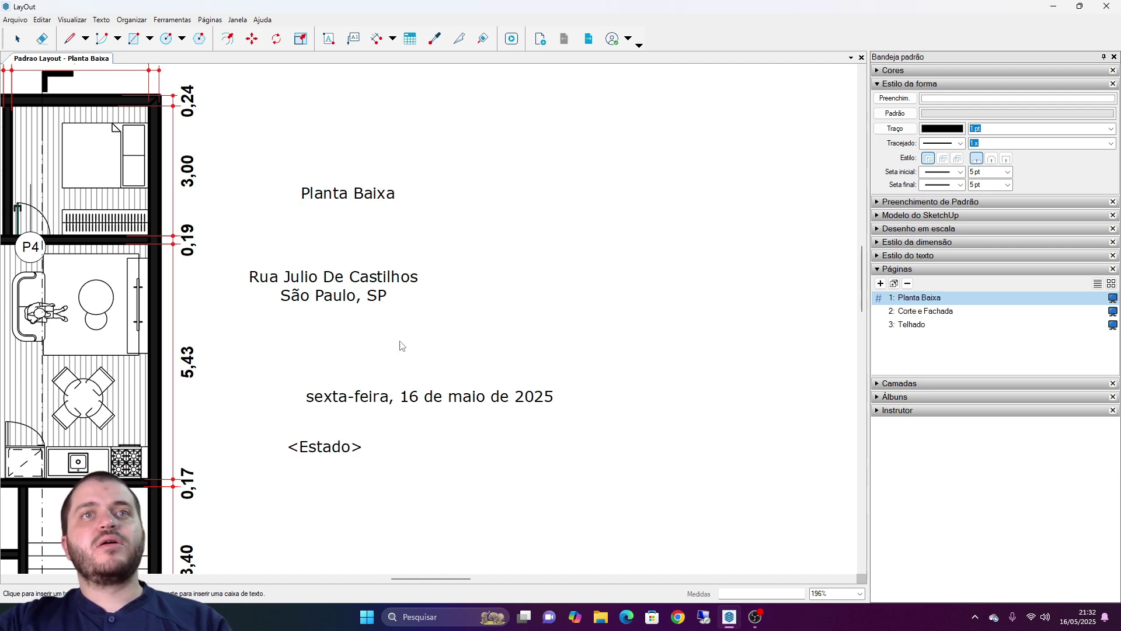
key(Escape)
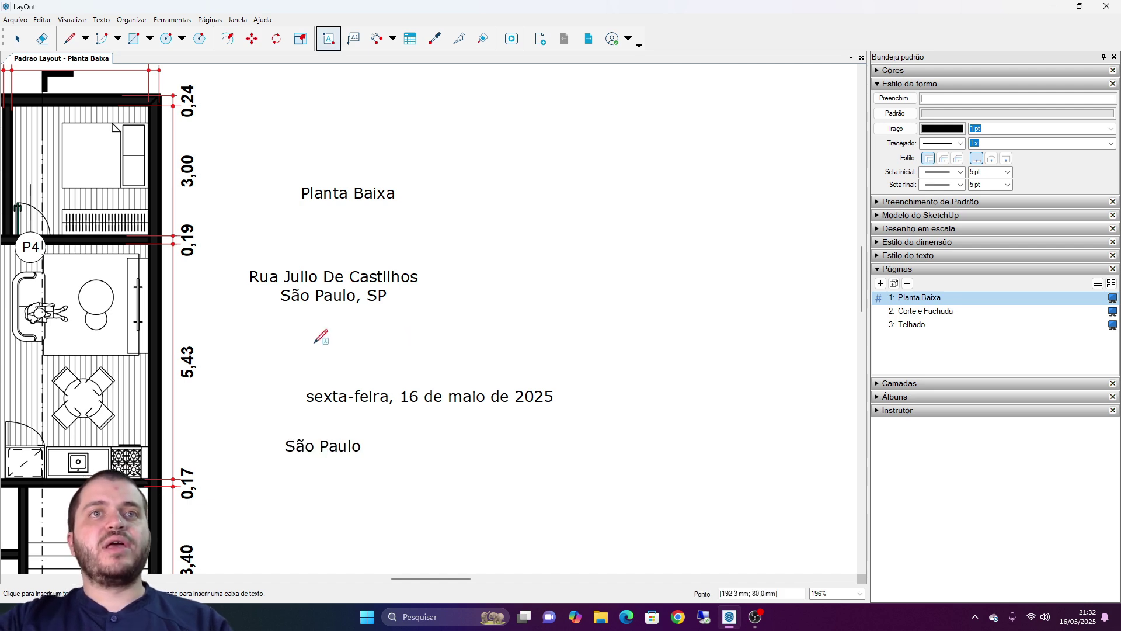
key(space)
click(350, 450)
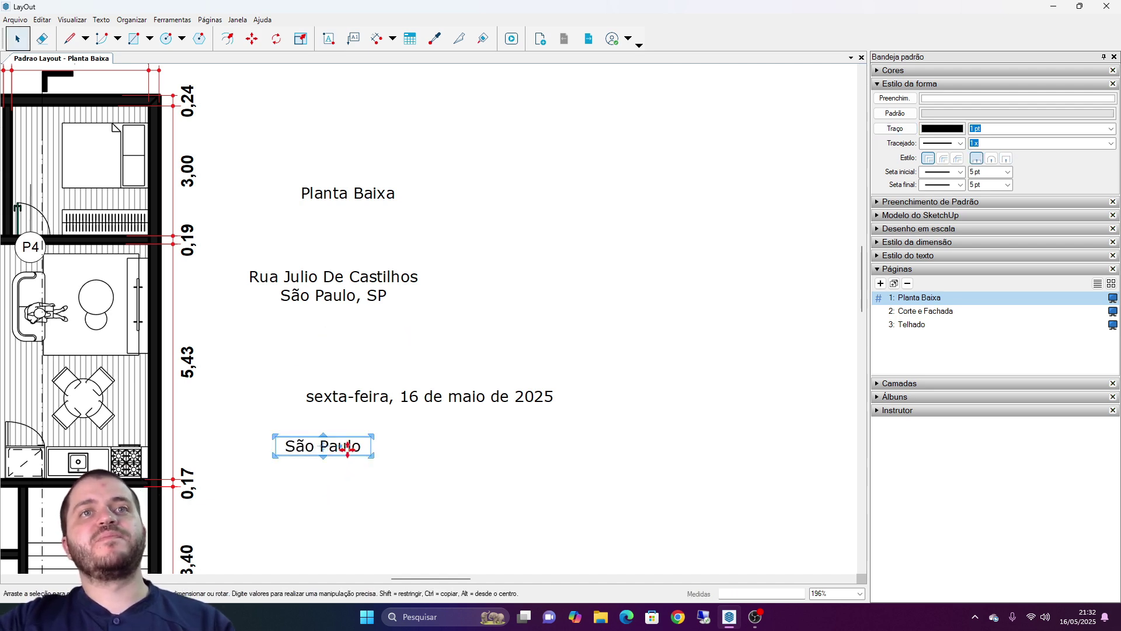
- Move the São Paulo text directly above the date text and select it
drag(354, 454, 379, 380)
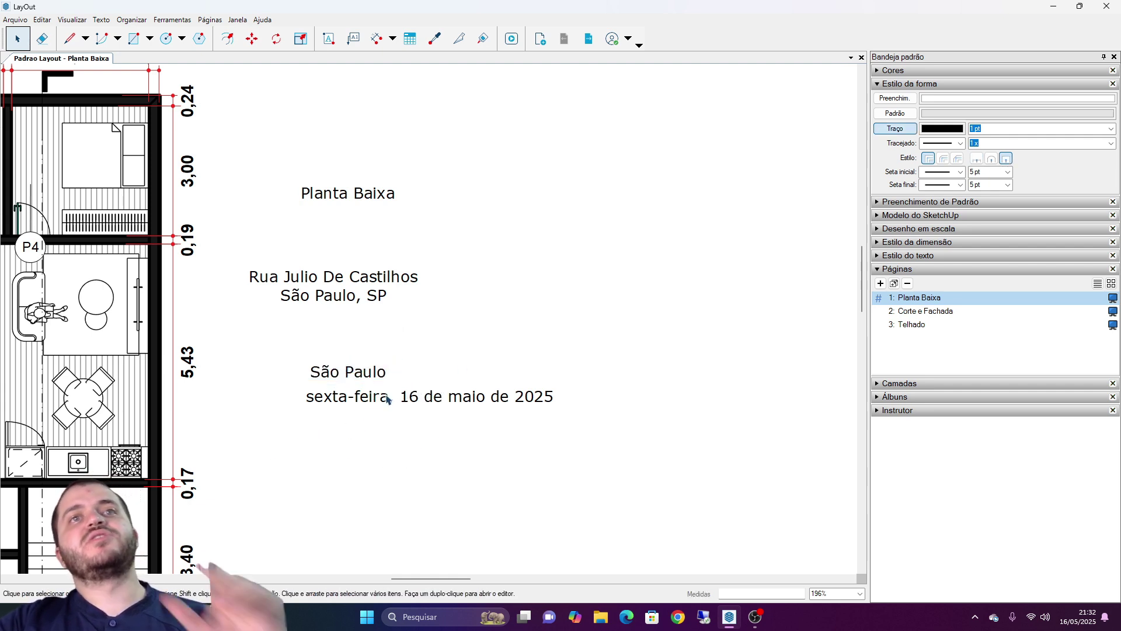
click(354, 374)
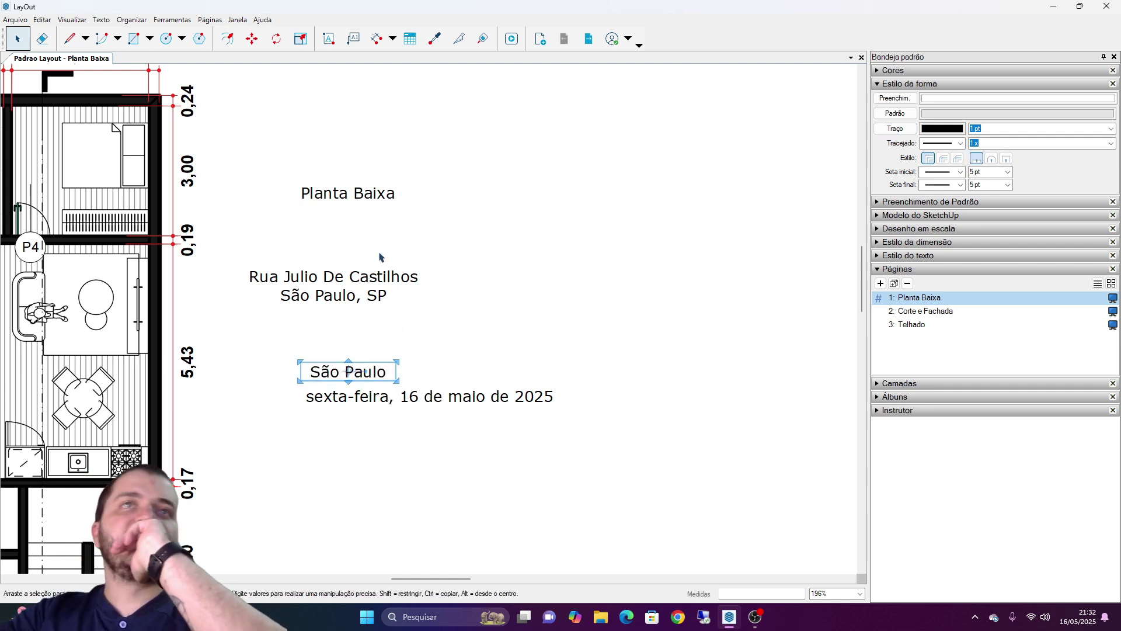
- Change the <Estado> tag's content to "Rio de Janeiro" and align its text with the start of the date line
click(15, 19)
click(75, 231)
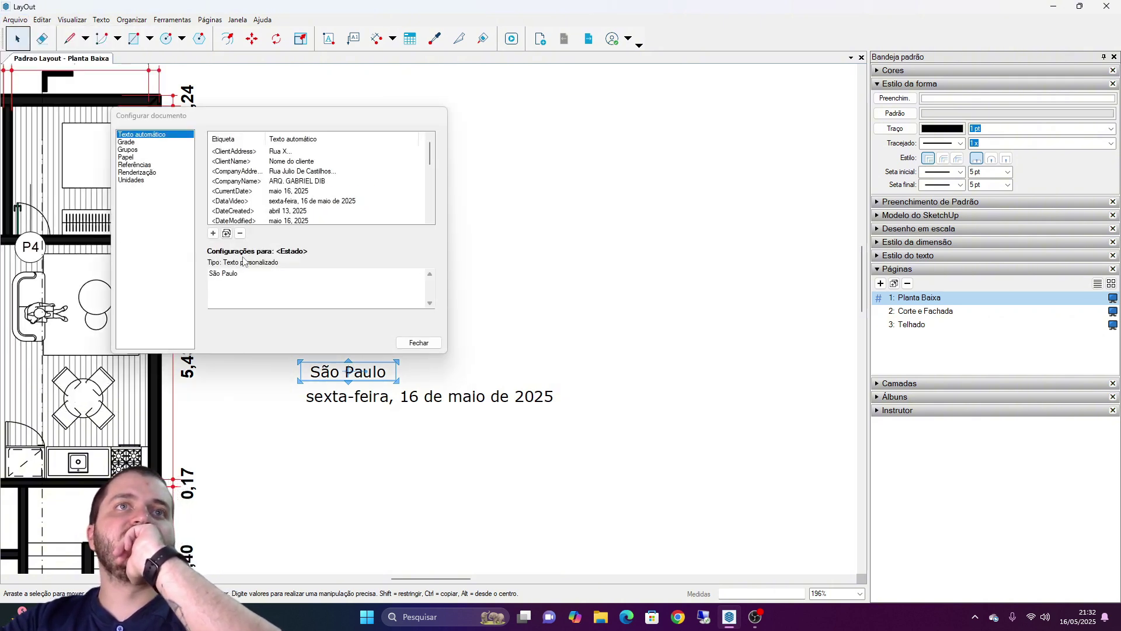
text(Rio)
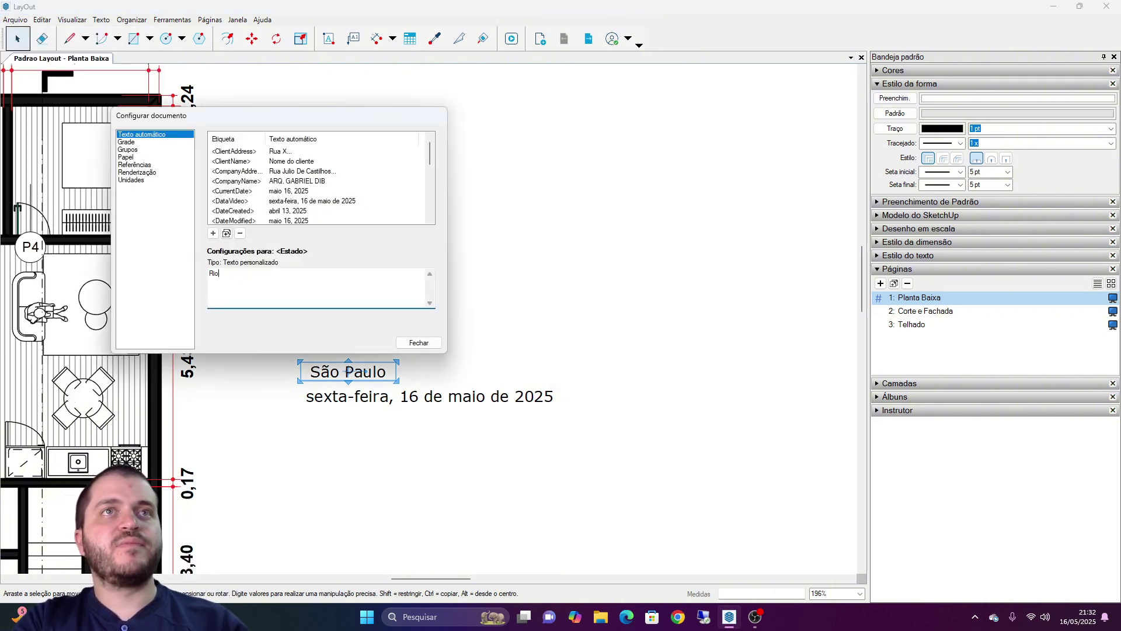
text( de Janeiro)
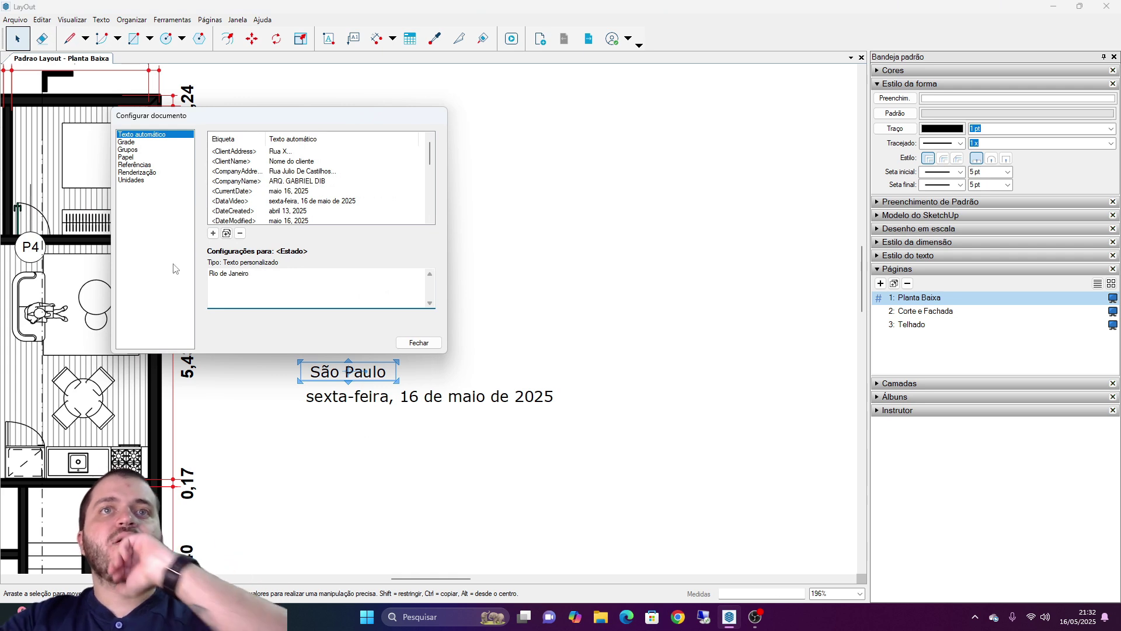
click(411, 344)
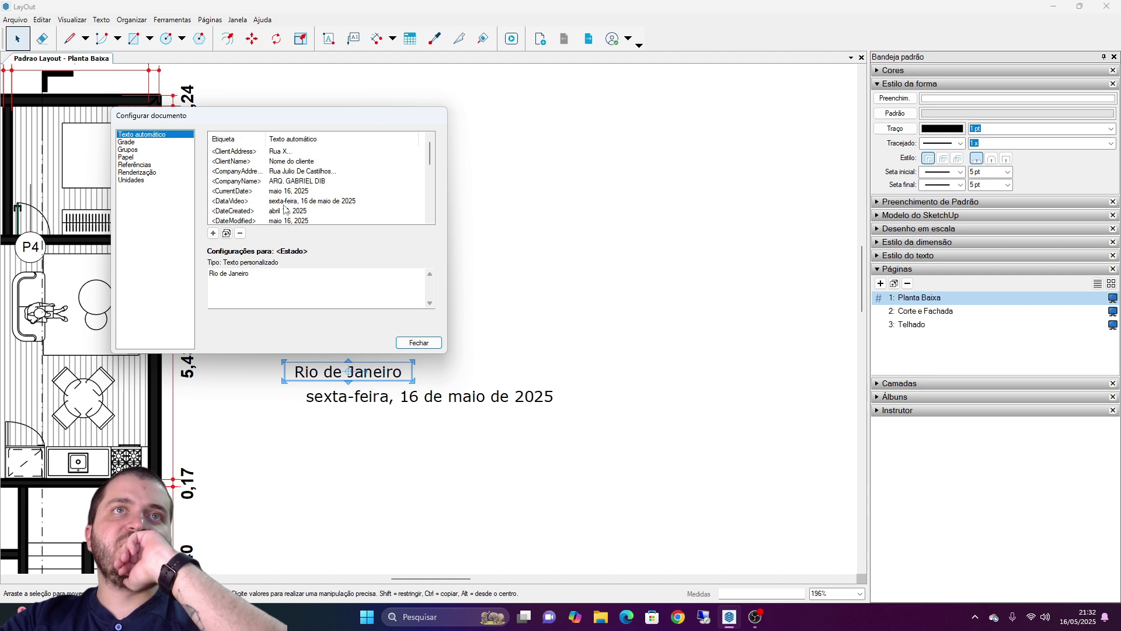
click(410, 343)
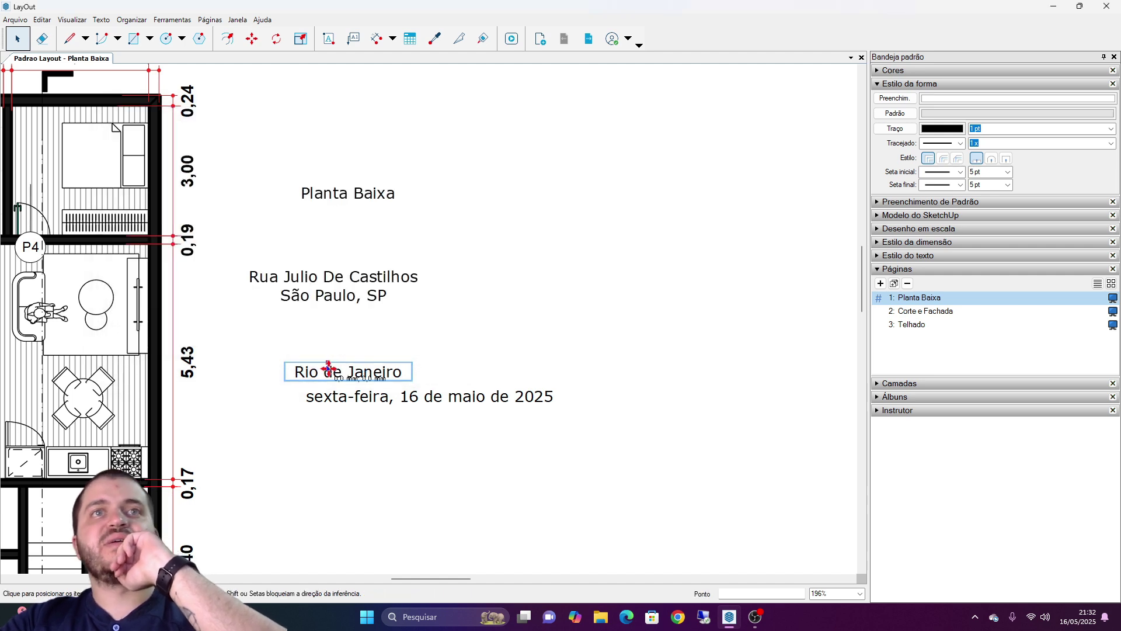
drag(333, 371, 345, 371)
click(445, 346)
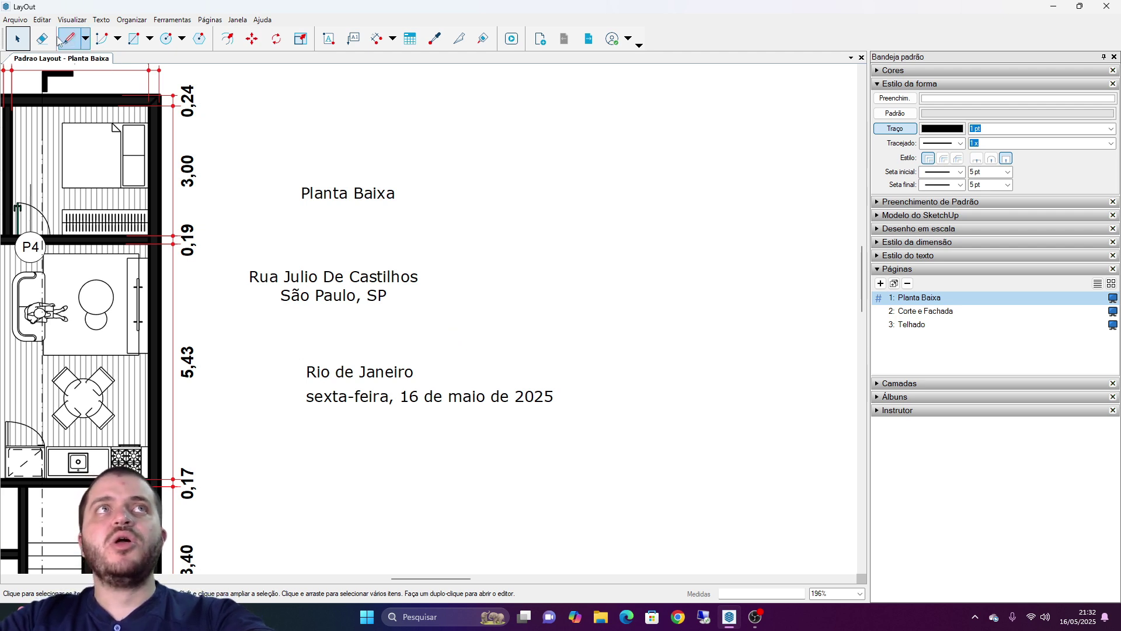
- Add a sequence-type auto-text tag named <Nova> in the document settings
click(15, 20)
click(88, 228)
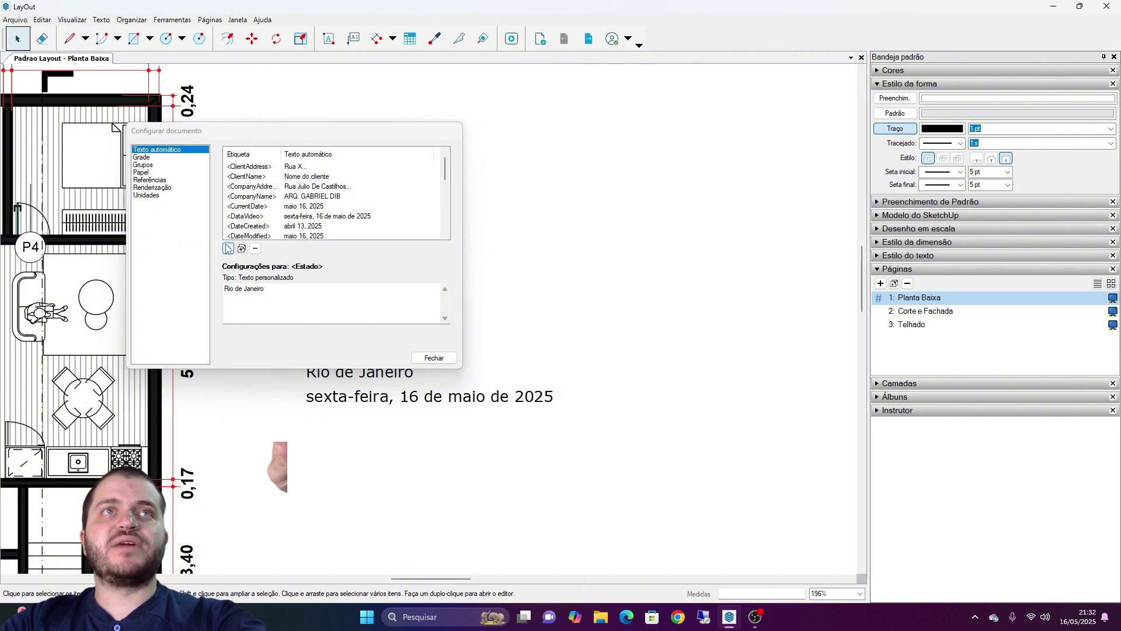
scroll(257, 231, down, 3)
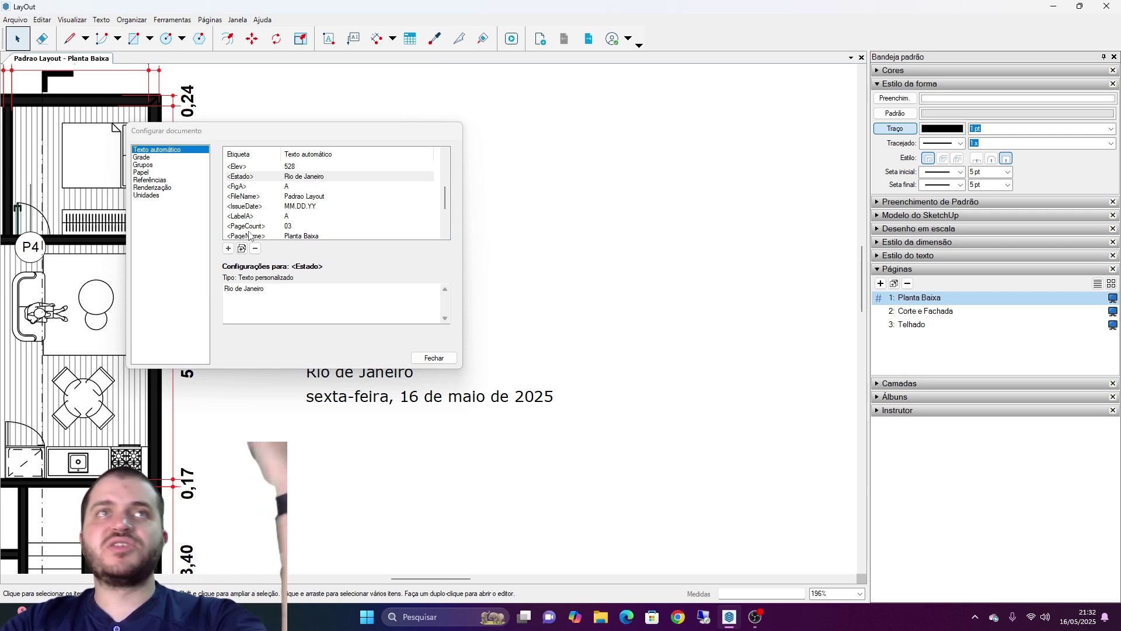
scroll(250, 234, down, 2)
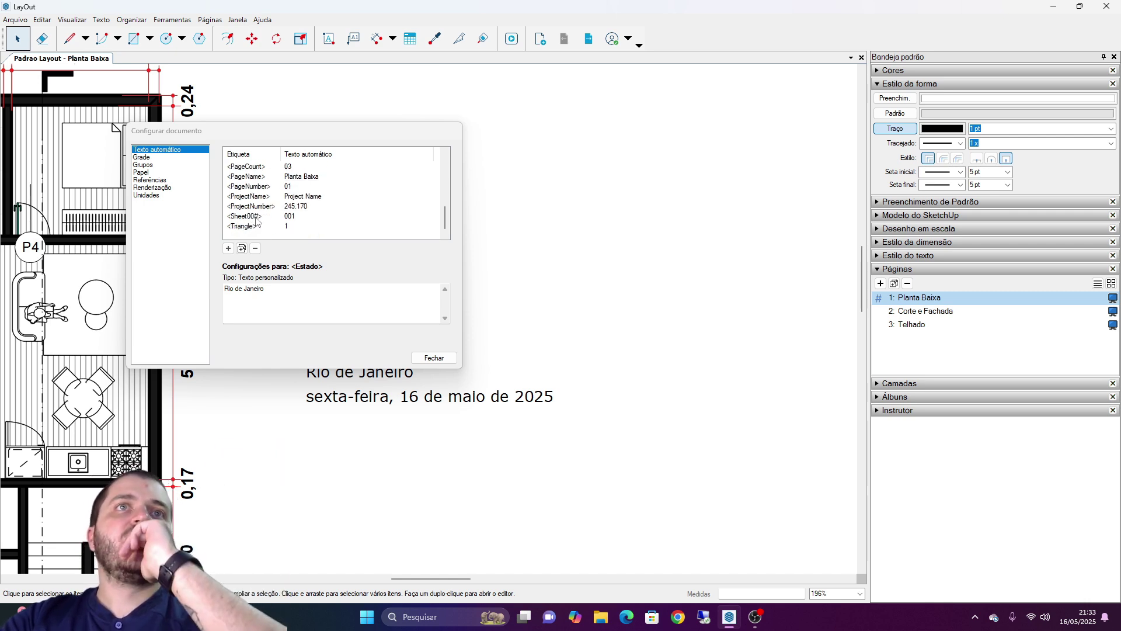
click(228, 248)
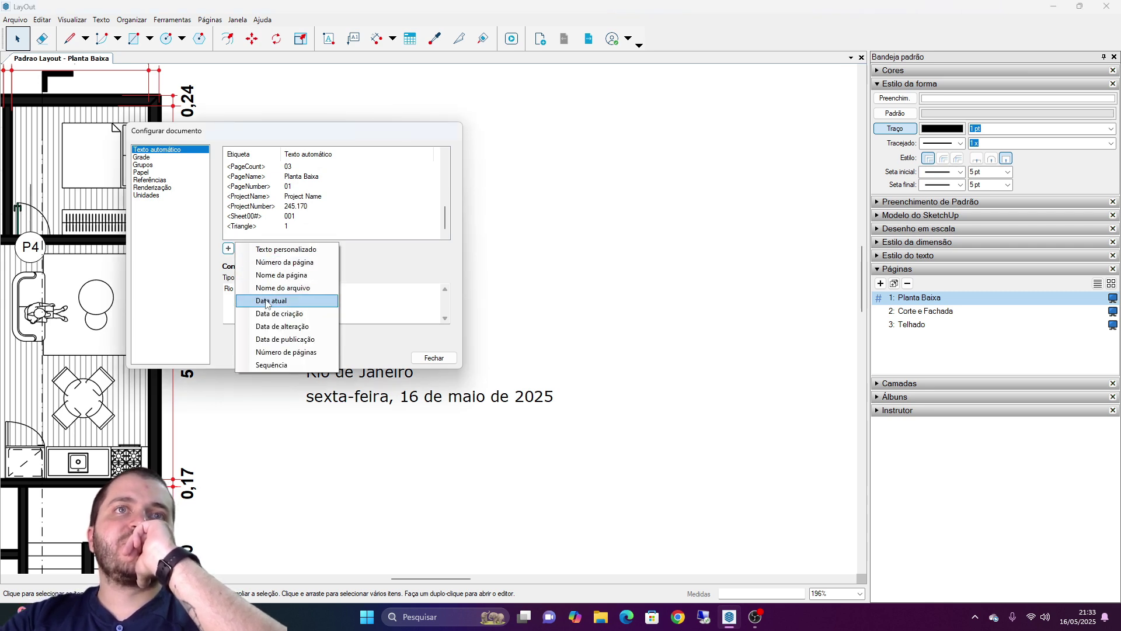
click(290, 365)
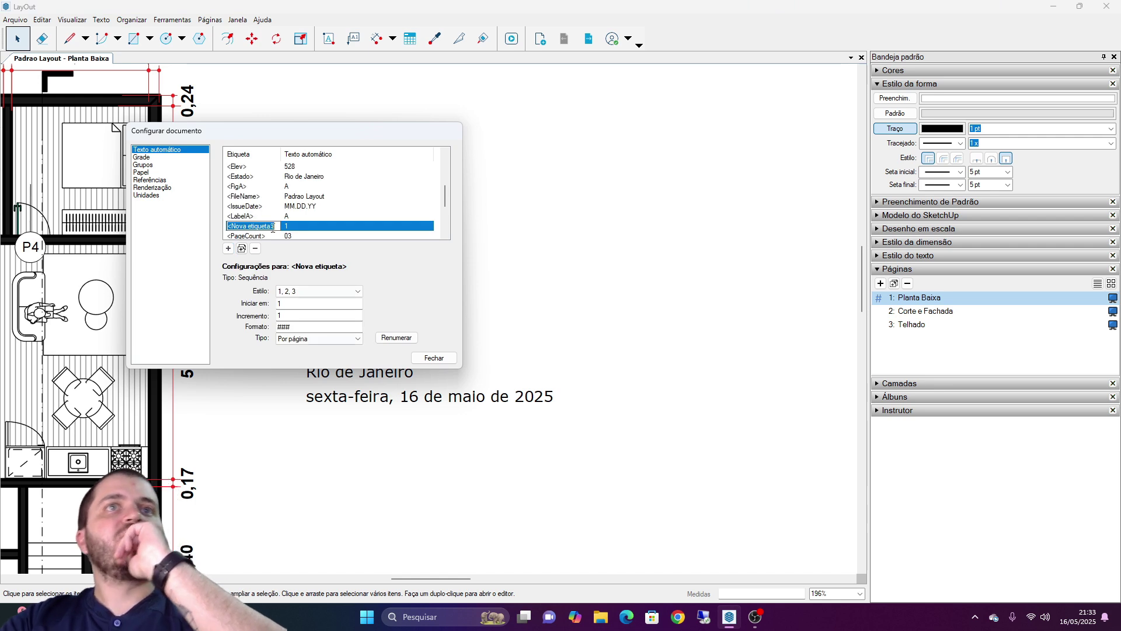
click(272, 225)
drag(271, 225, 244, 225)
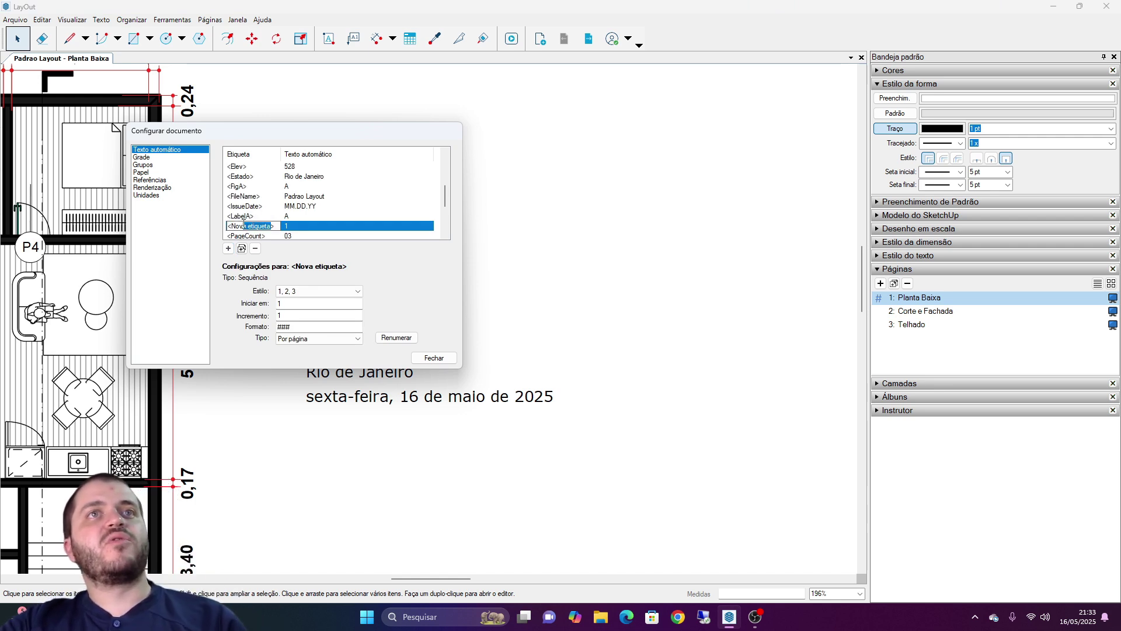
key(BackSpace)
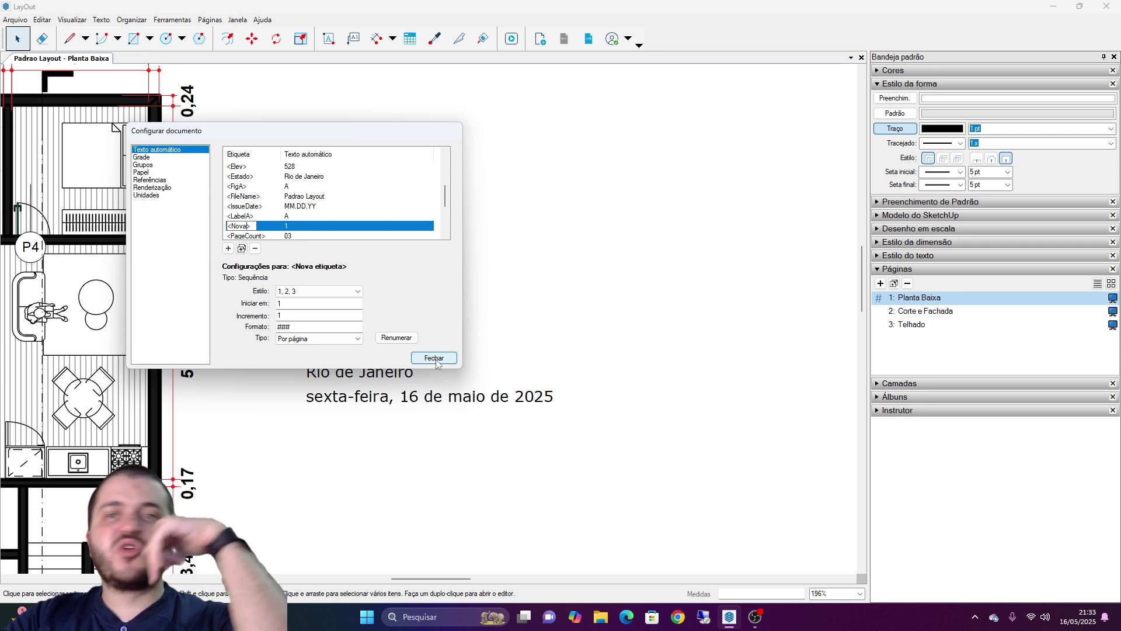
- Examine the style, start, increment, format and type settings of the <Nova> sequence tag, and close the document settings
click(290, 295)
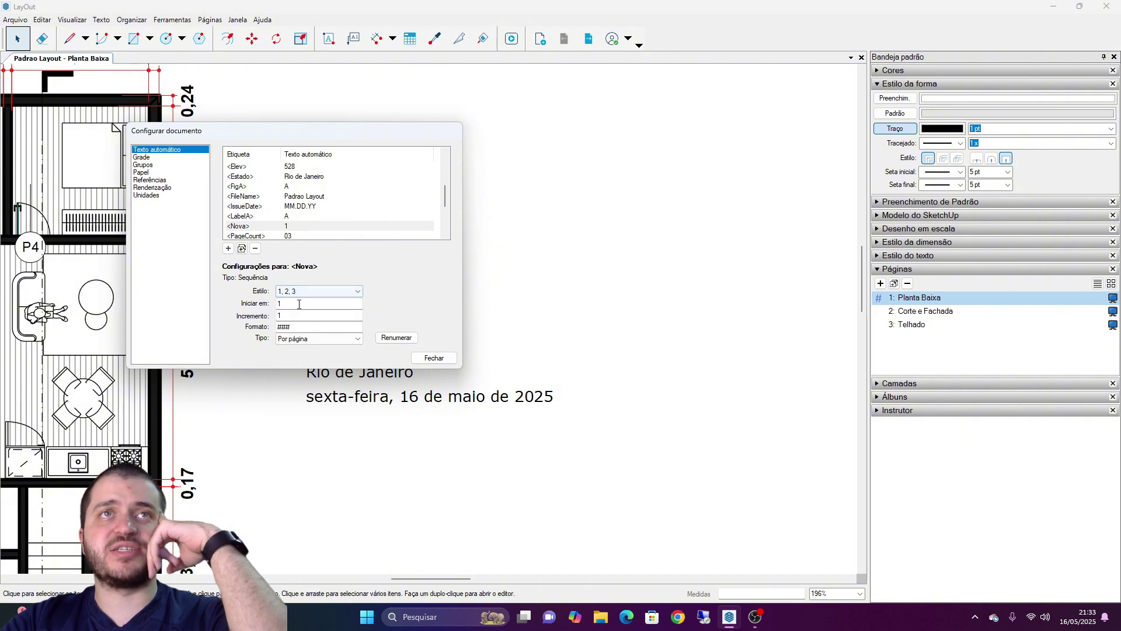
click(317, 303)
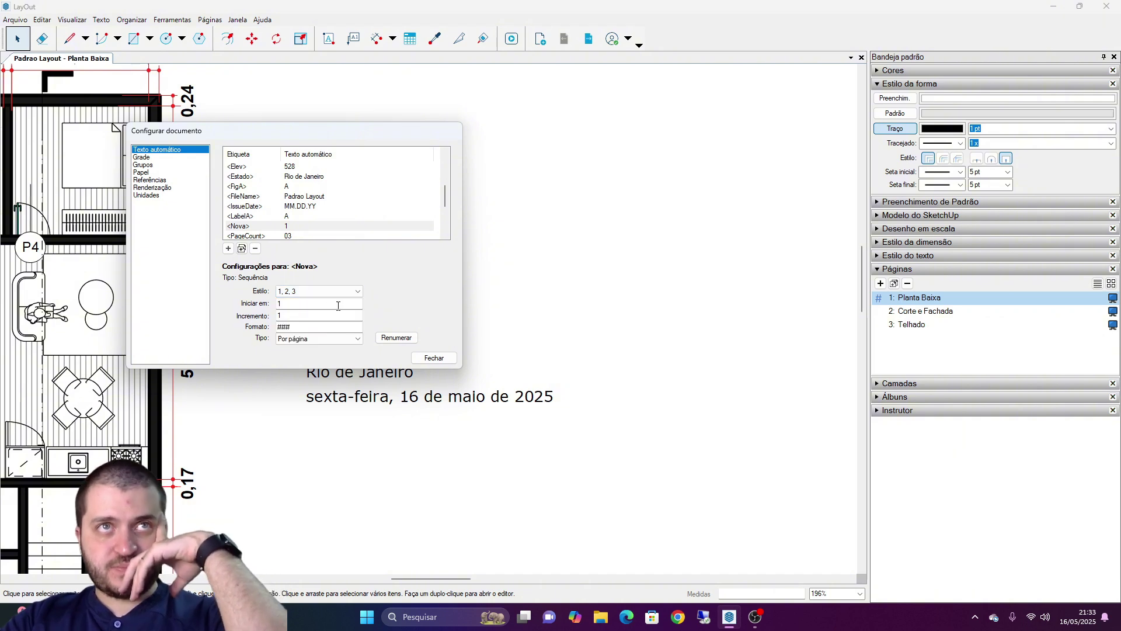
double_click(336, 306)
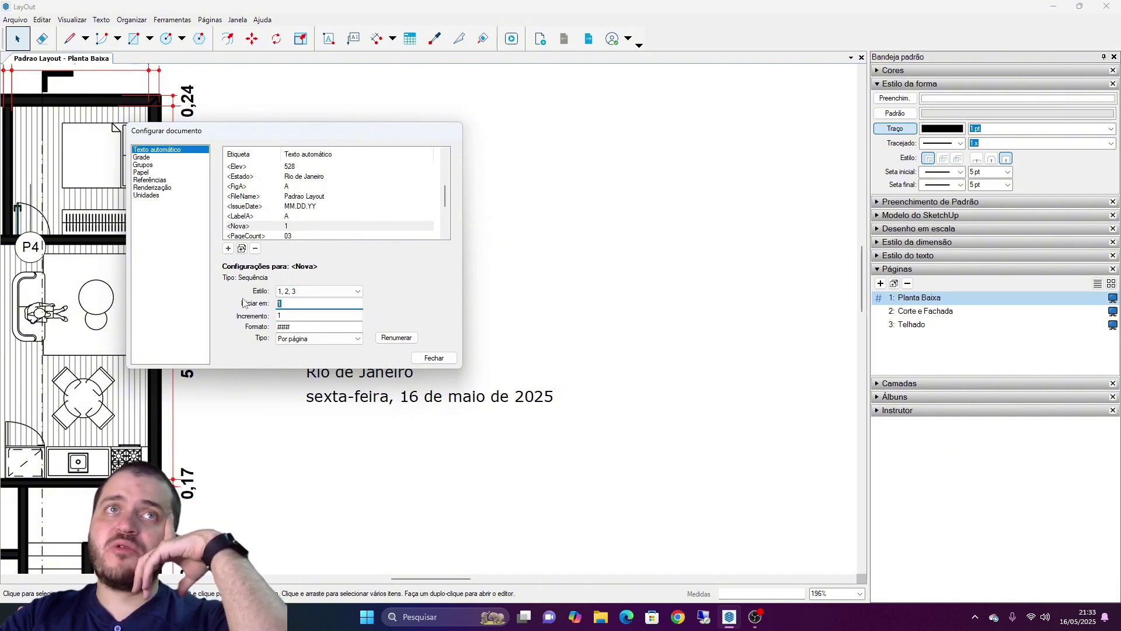
double_click(296, 316)
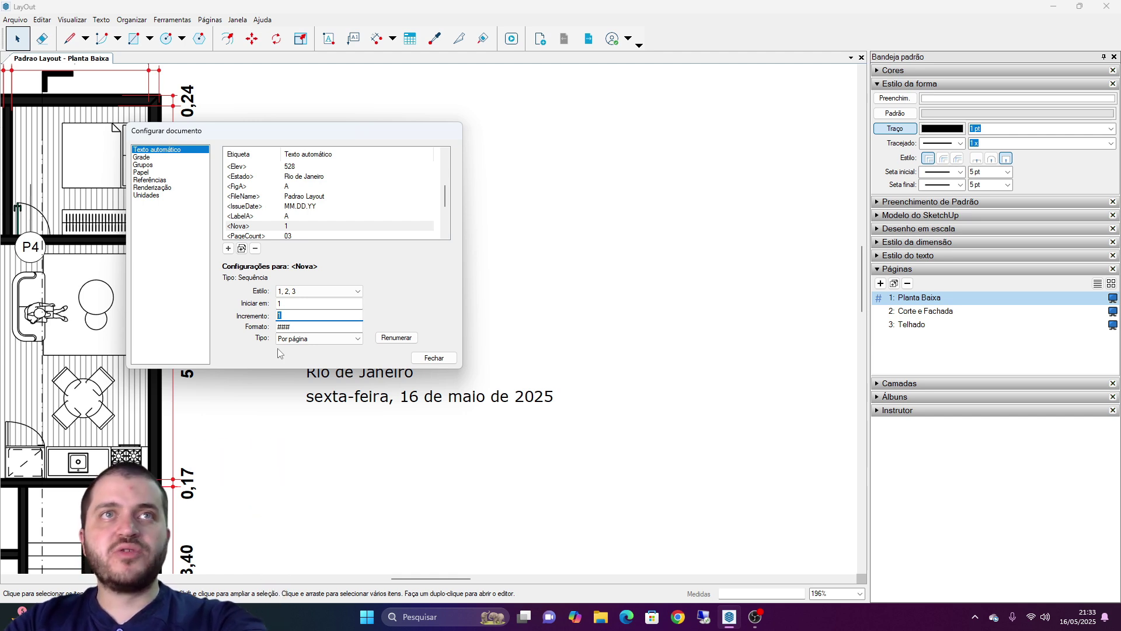
click(290, 327)
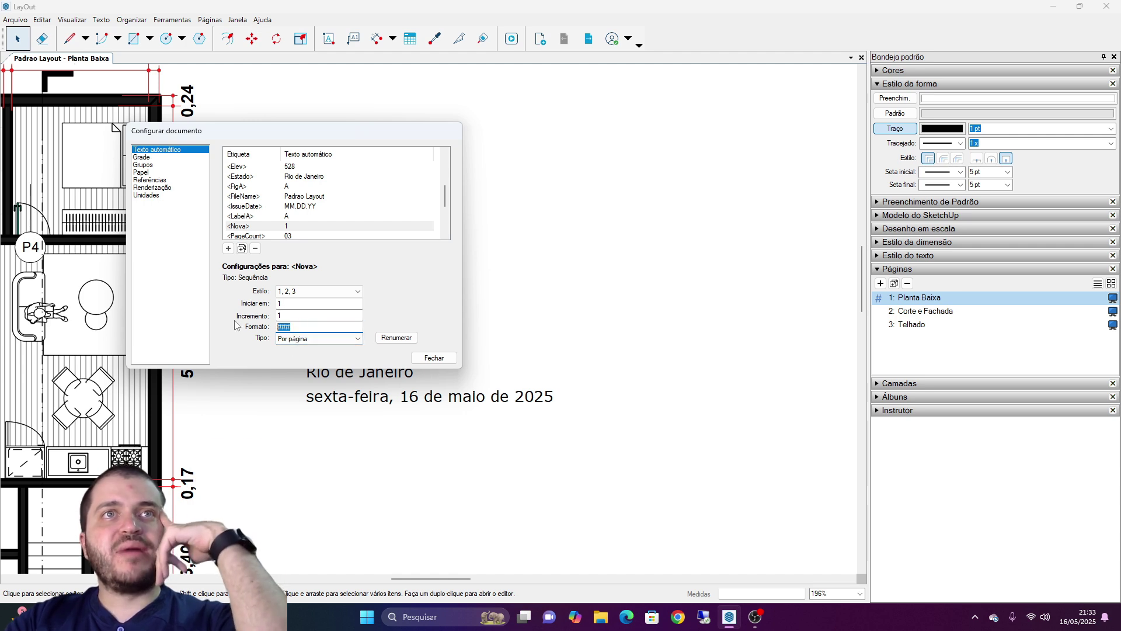
click(286, 339)
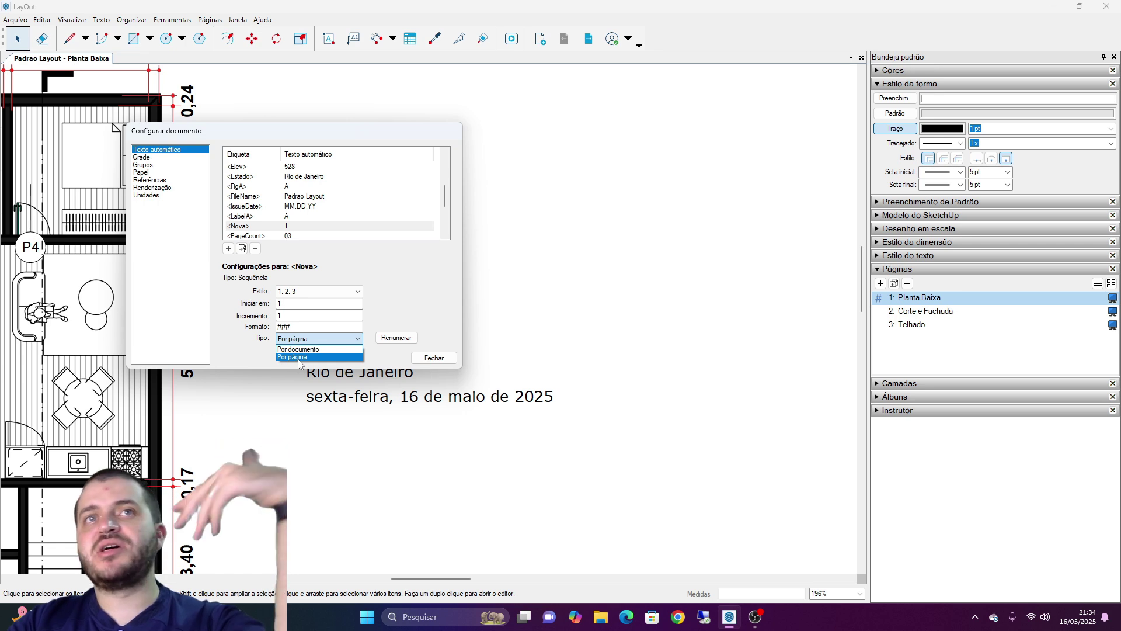
click(391, 301)
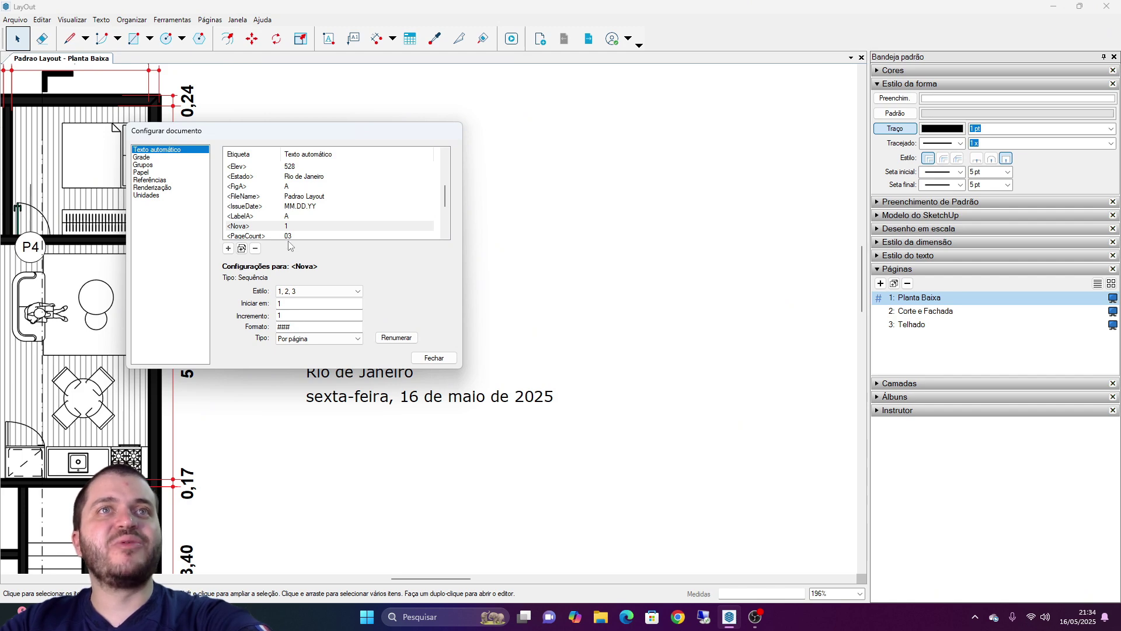
click(434, 357)
- Insert a text box with the auto-text tag <Nova> in the empty area below the date text
scroll(396, 308, down, 5)
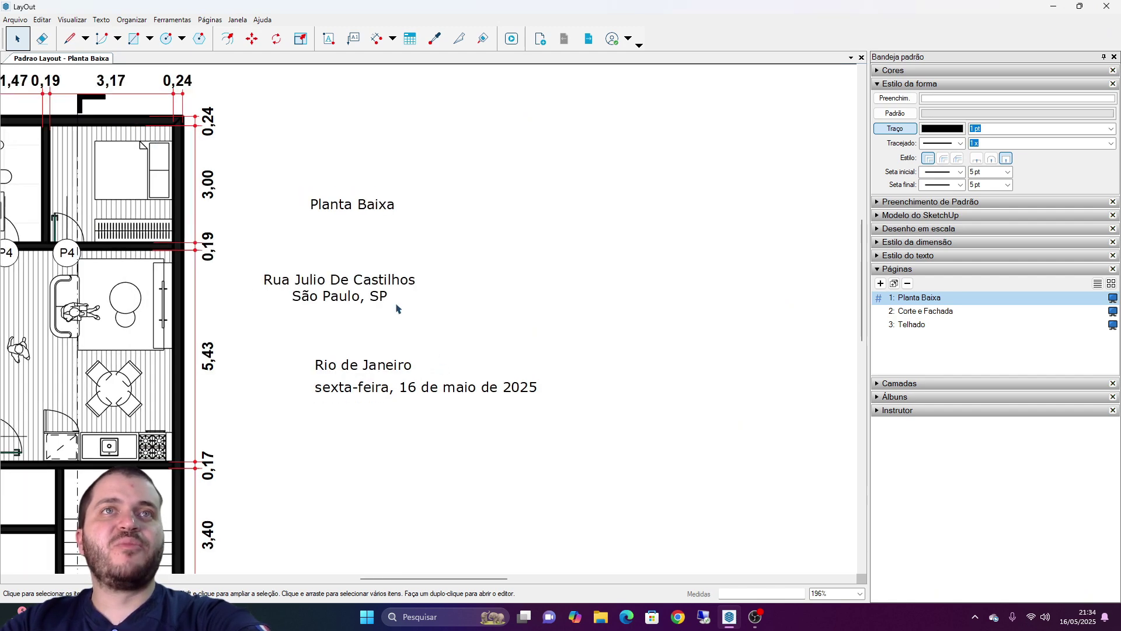
middle_drag(394, 338, 368, 279)
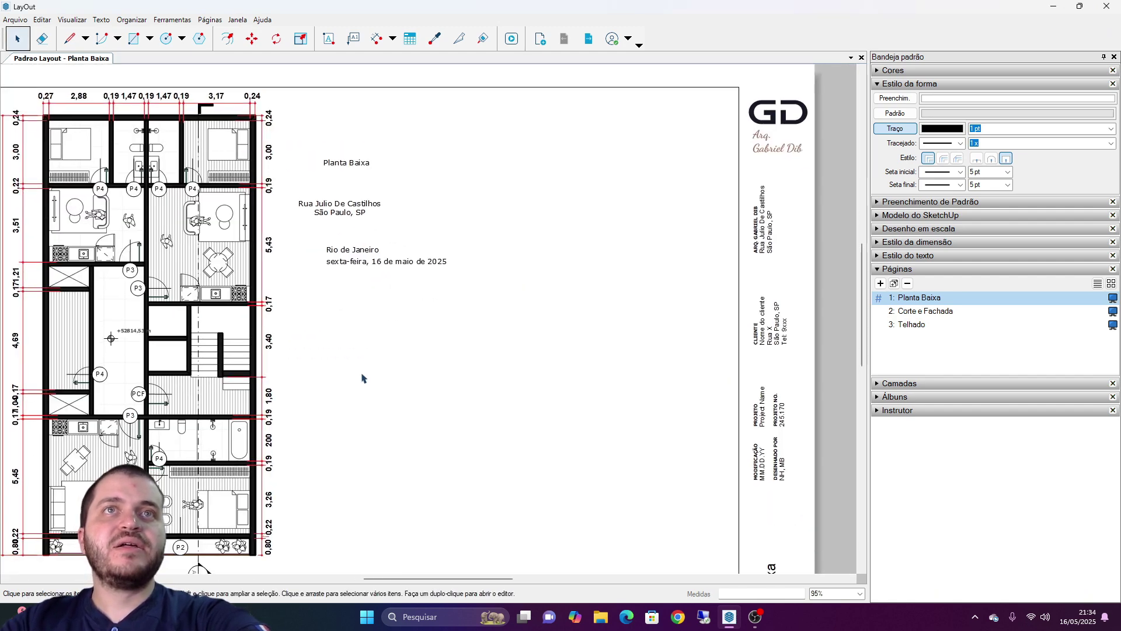
scroll(362, 378, up, 2)
click(329, 38)
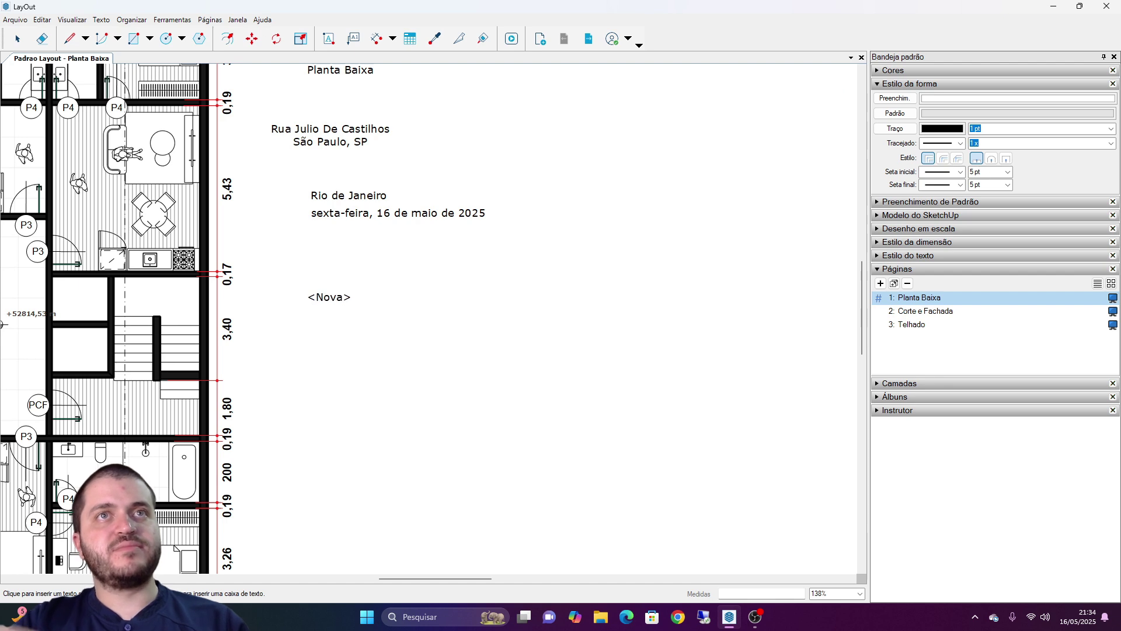
click(380, 321)
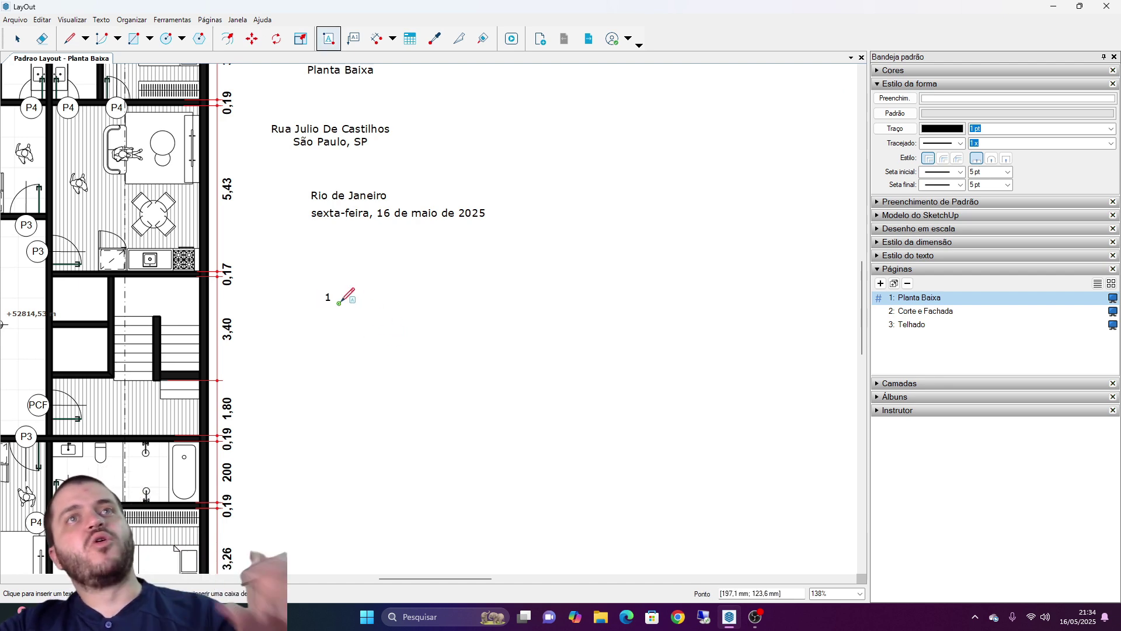
key(space)
- Copy the <Nova> sequence text to ten scattered spots in the empty area below the date with the Move tool
click(328, 297)
scroll(329, 299, up, 2)
key(m)
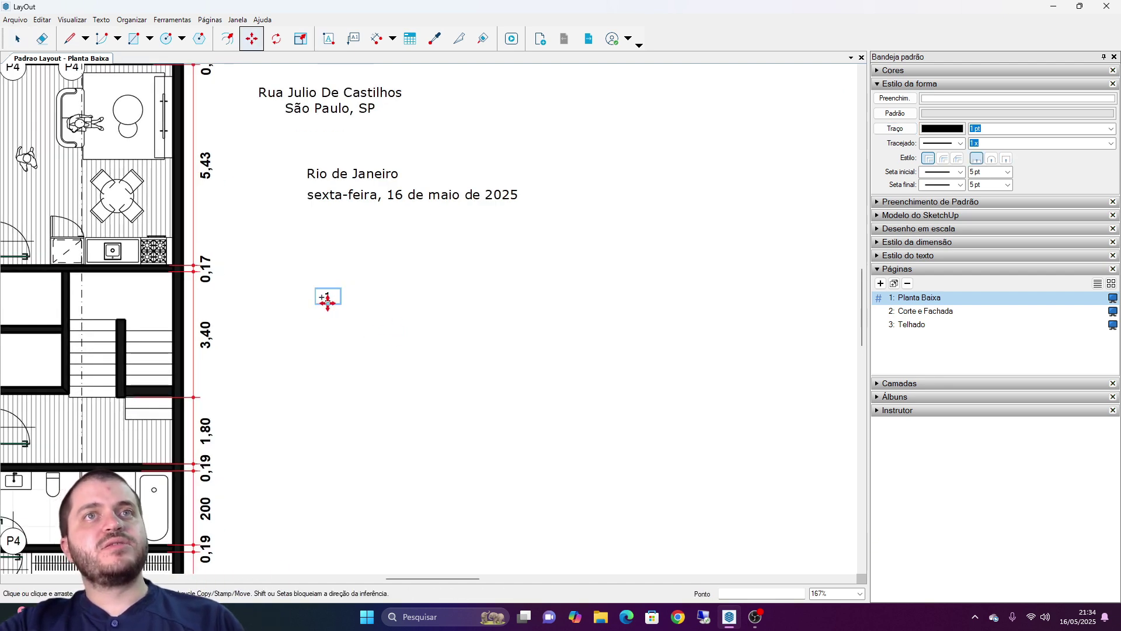
ctrl+drag(328, 299, 575, 363)
click(334, 348)
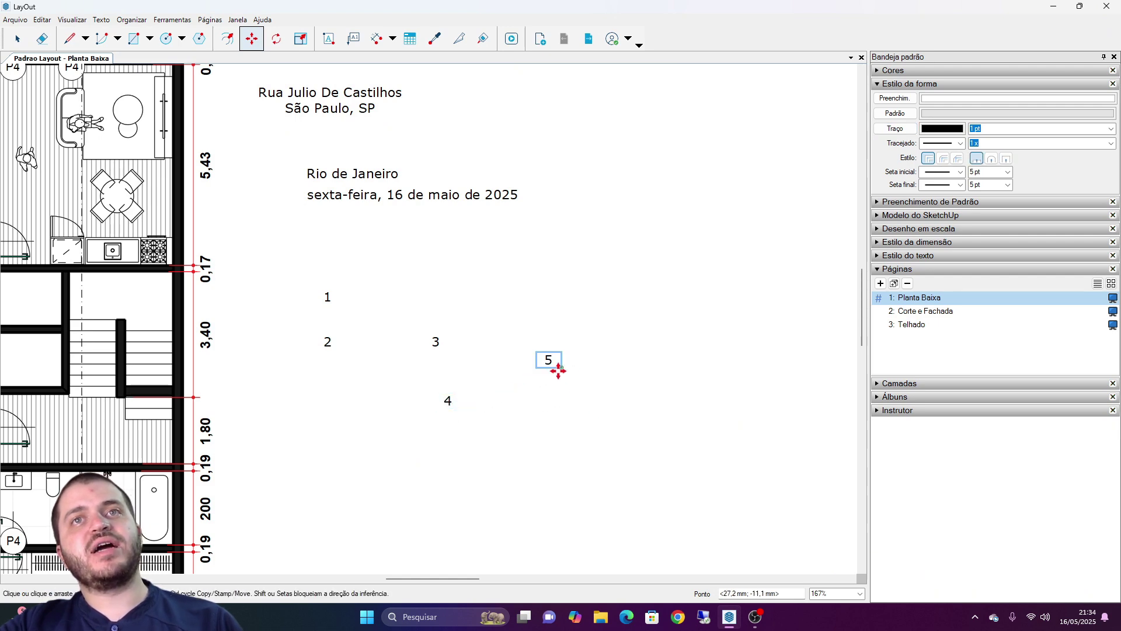
key(ctrl)
key(ctrl)
click(602, 301)
click(704, 240)
click(731, 344)
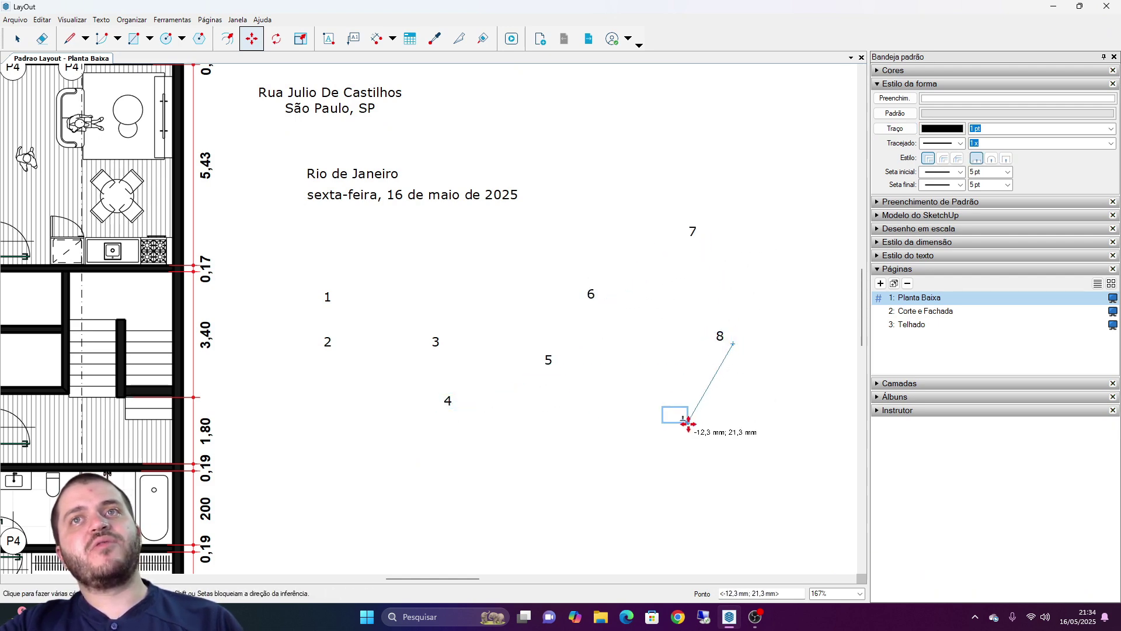
click(685, 423)
click(622, 464)
click(540, 470)
scroll(479, 449, down, 3)
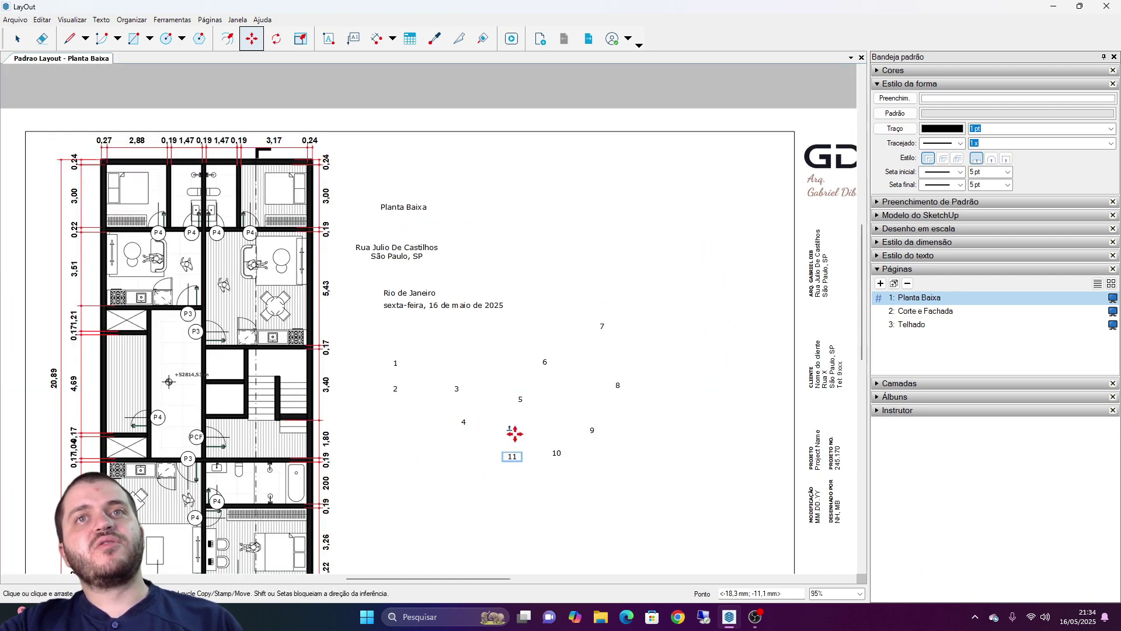
key(space)
scroll(277, 484, down, 2)
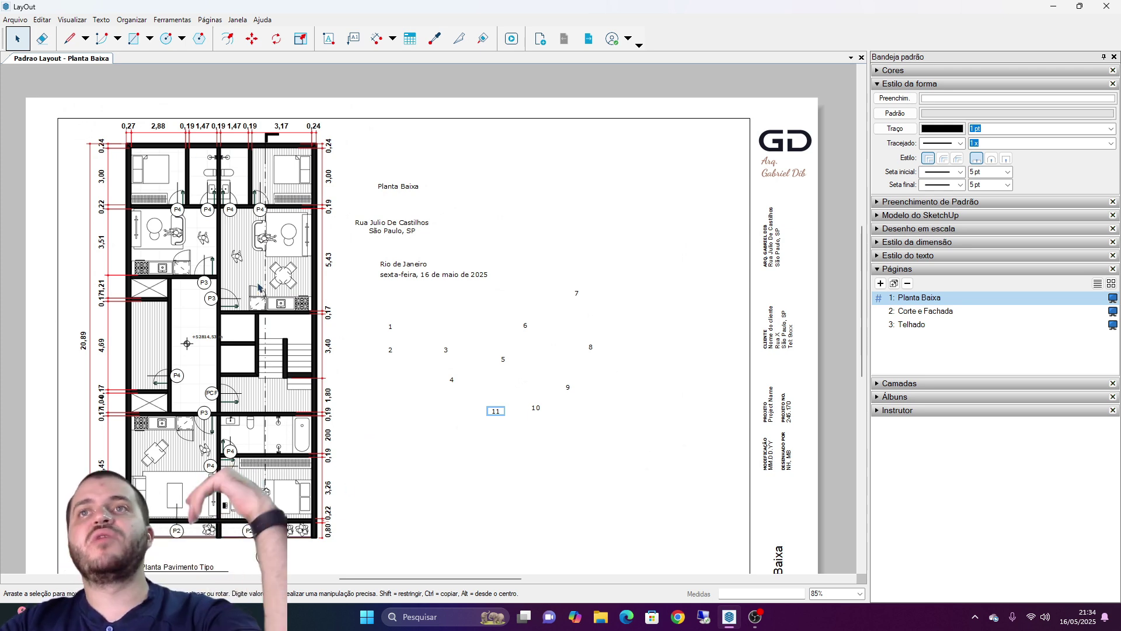
click(641, 446)
- Delete all the <Nova> sequence number texts from the empty area beside the floor plan
scroll(299, 347, up, 3)
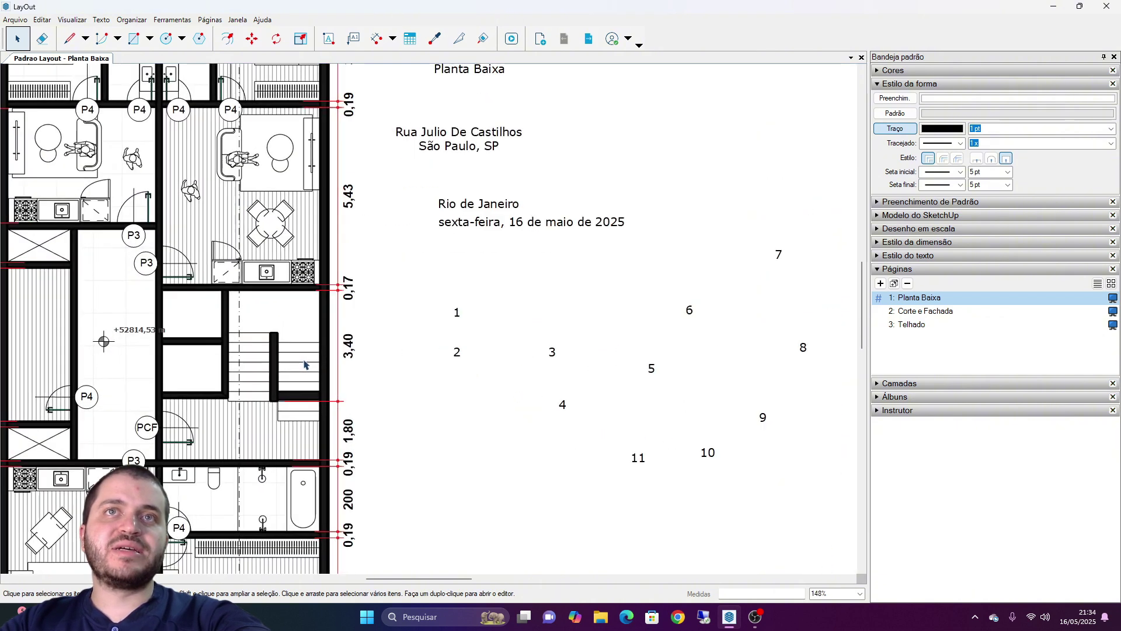
drag(783, 496, 440, 304)
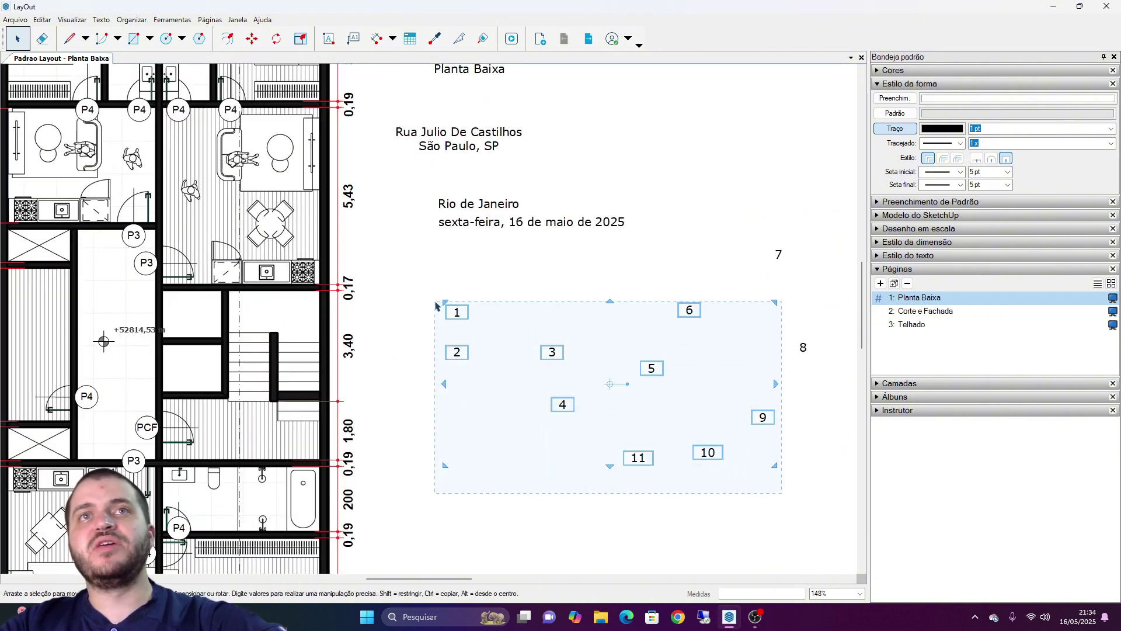
key(Delete)
drag(841, 363, 770, 241)
scroll(260, 376, up, 4)
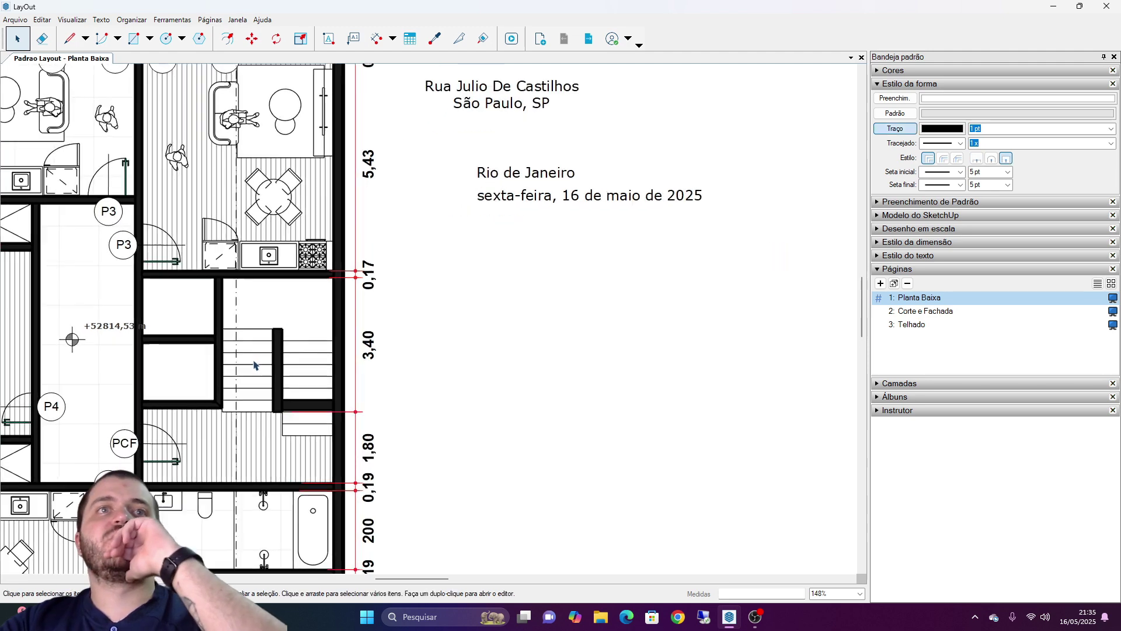
scroll(260, 376, up, 1)
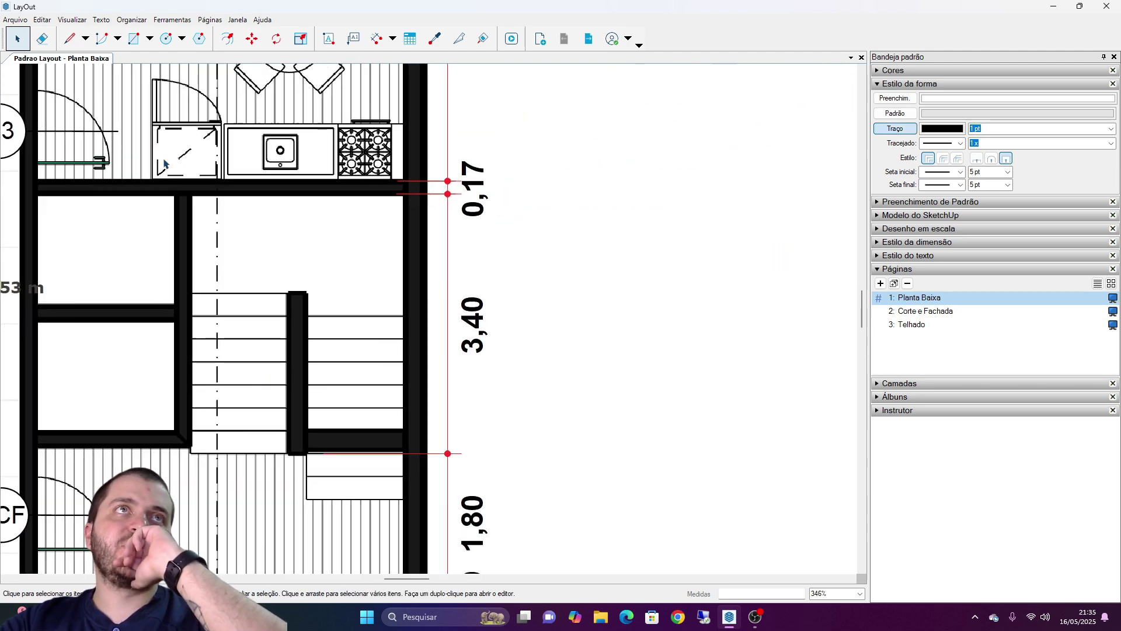
- Check the <Nova> sequence tag's settings in the document setup and close it
click(23, 21)
click(65, 226)
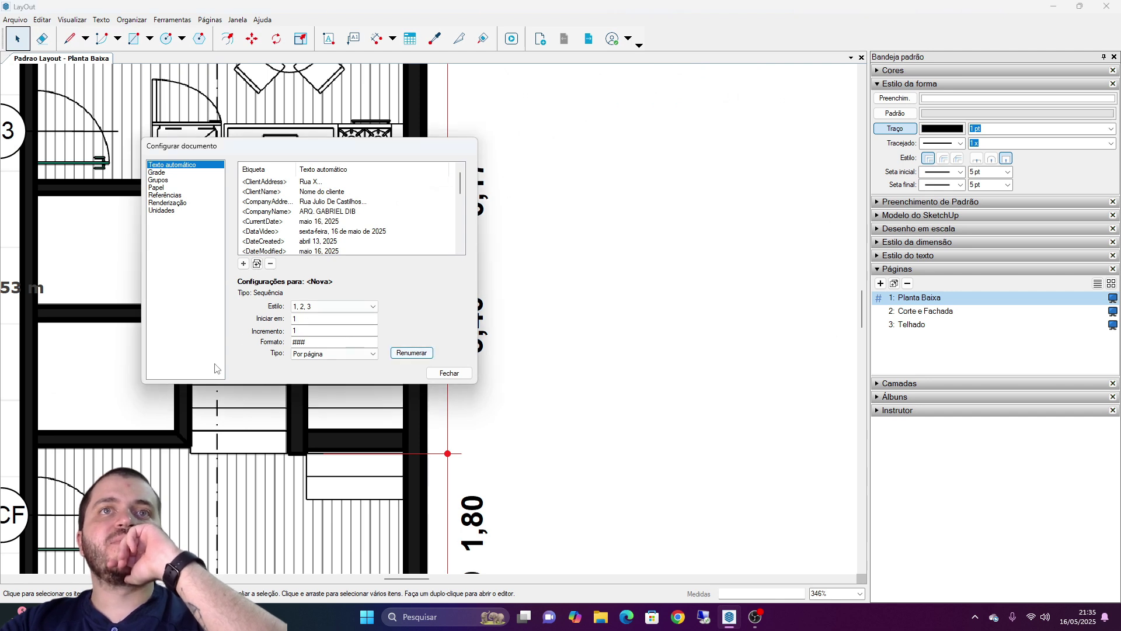
click(449, 375)
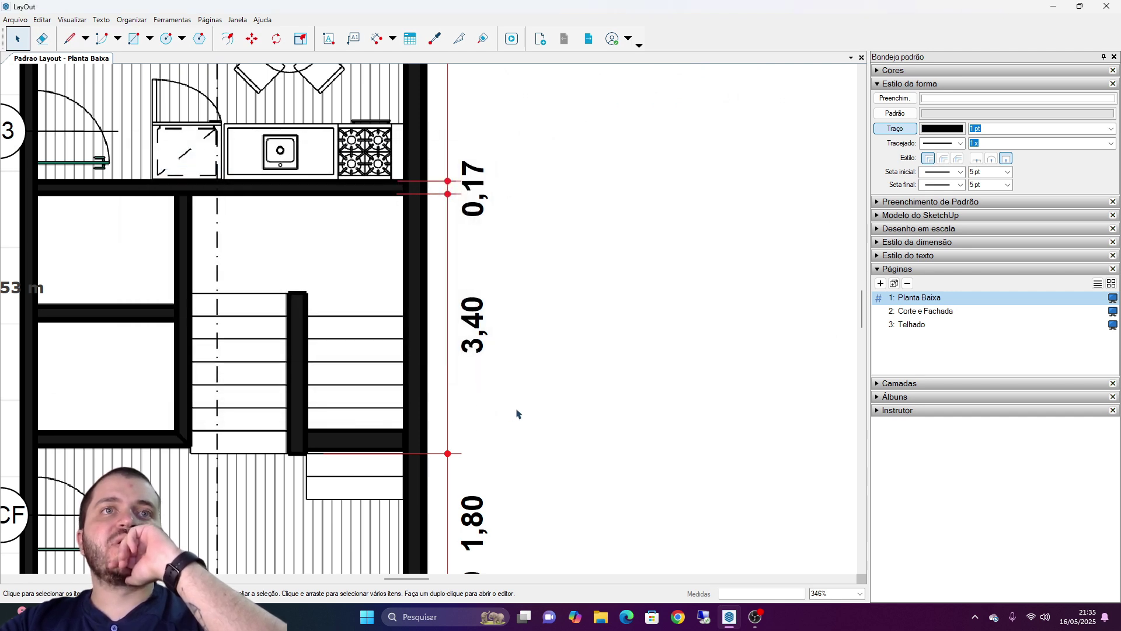
- Insert a text box with the auto-text tag <Nova> in the empty area beside the floor plan's staircase
click(328, 38)
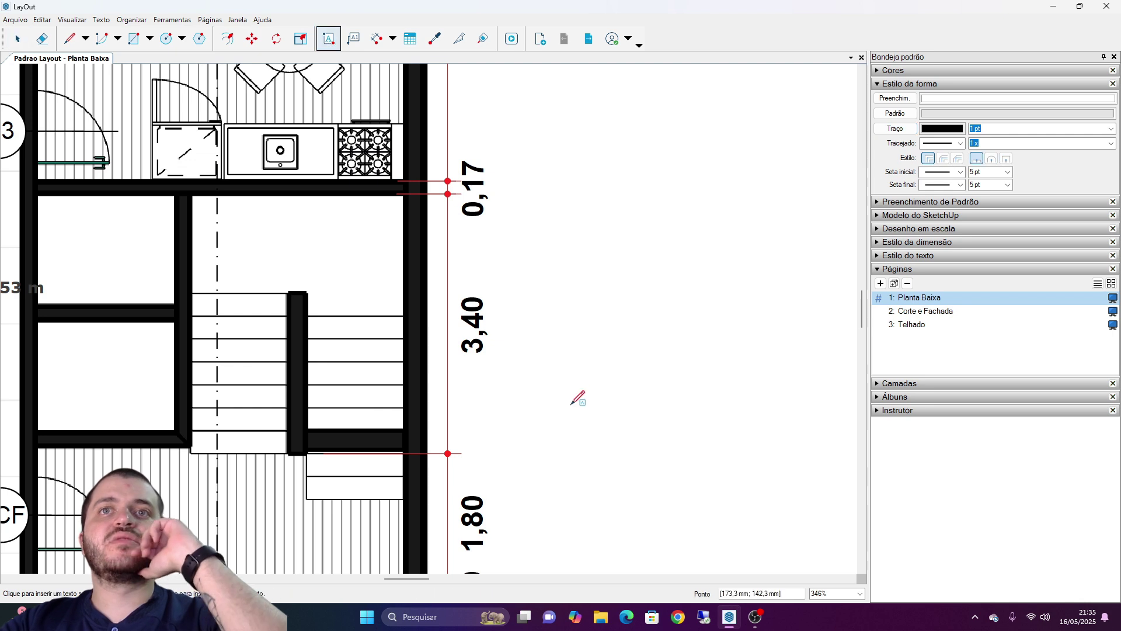
click(563, 419)
text(<>)
key(Left)
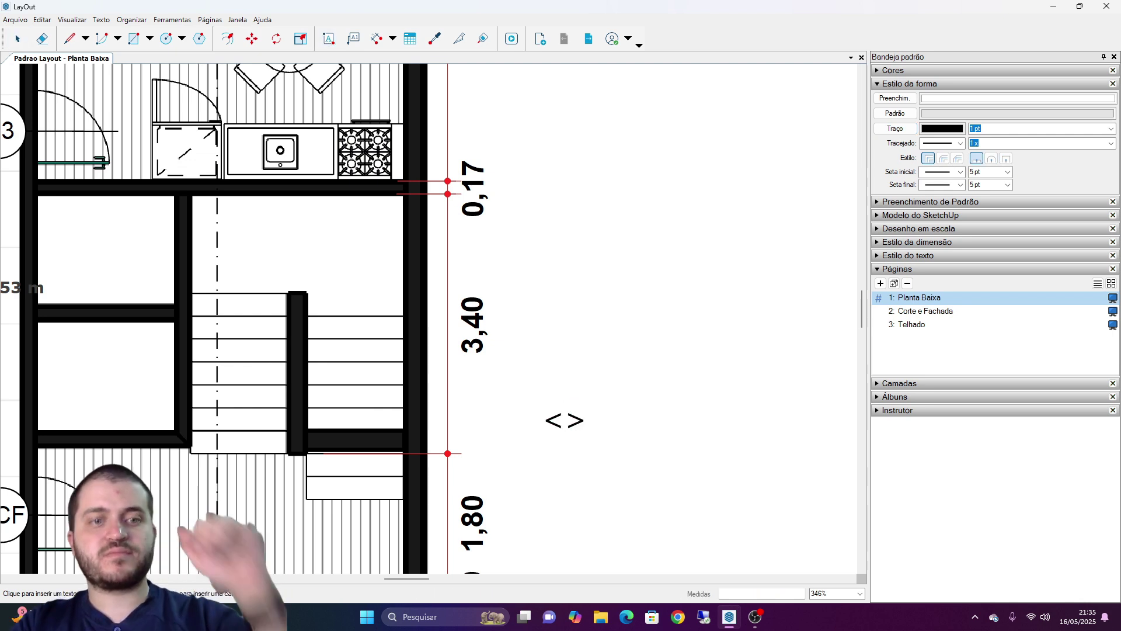
text(Nova)
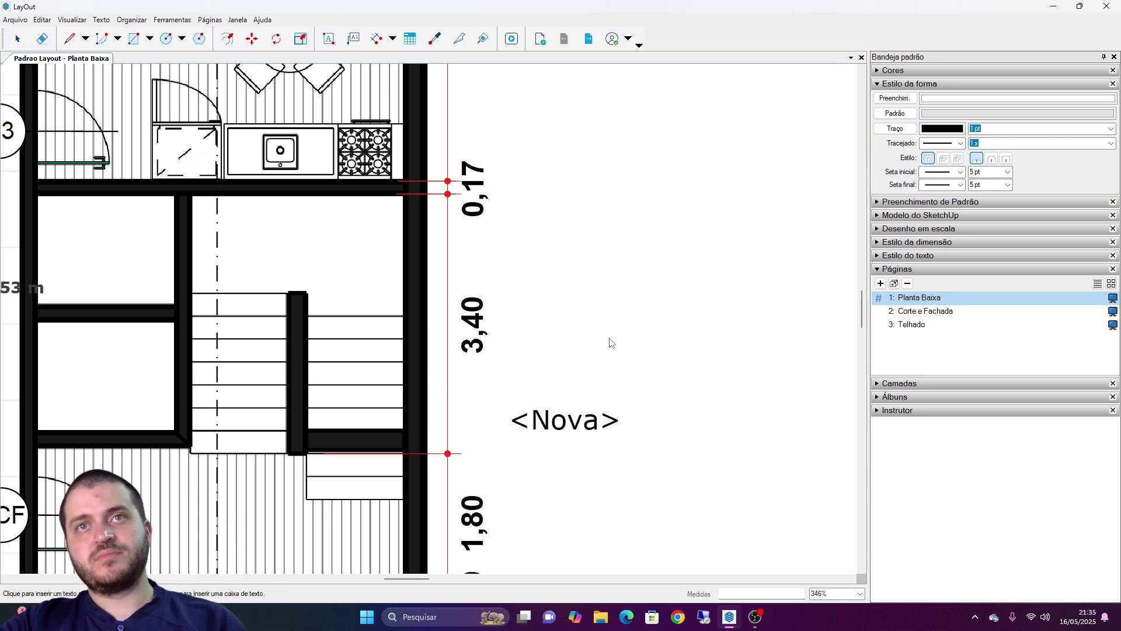
key(Escape)
key(space)
- Move the sequence number onto the lowest tread of the left stair flight and set its font size to 9 pt
click(564, 420)
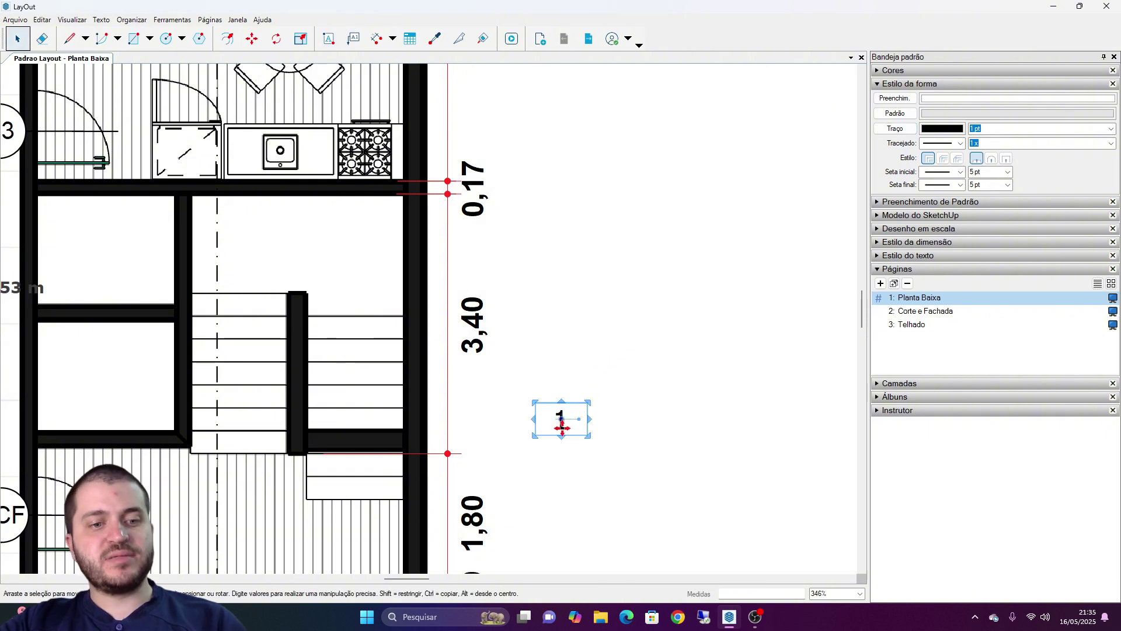
key(m)
drag(565, 435, 273, 456)
click(270, 457)
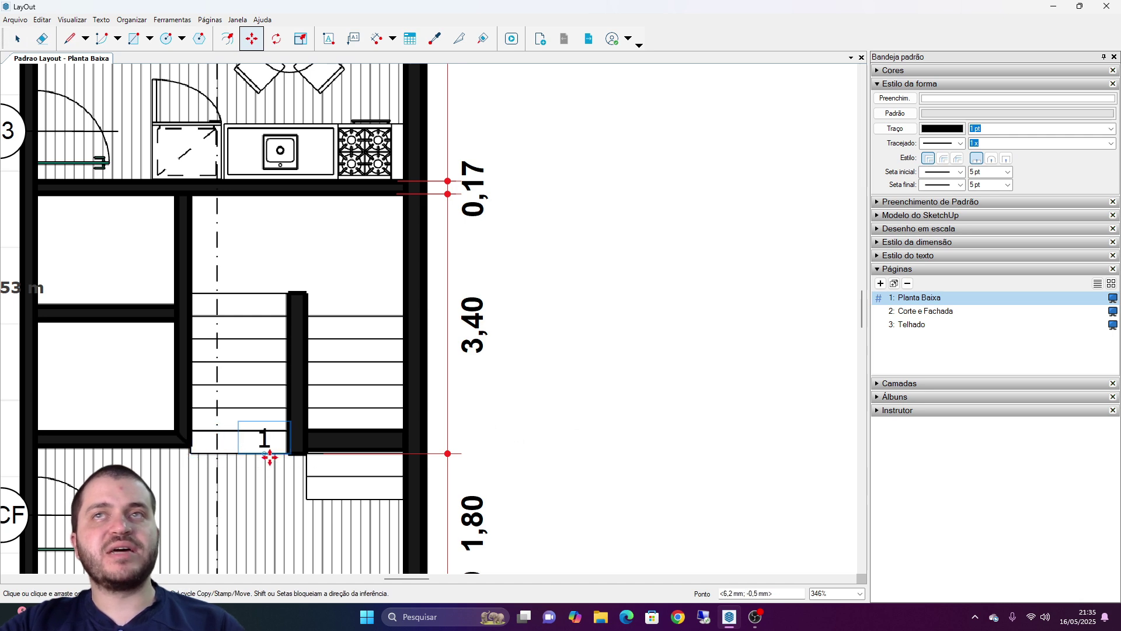
click(908, 256)
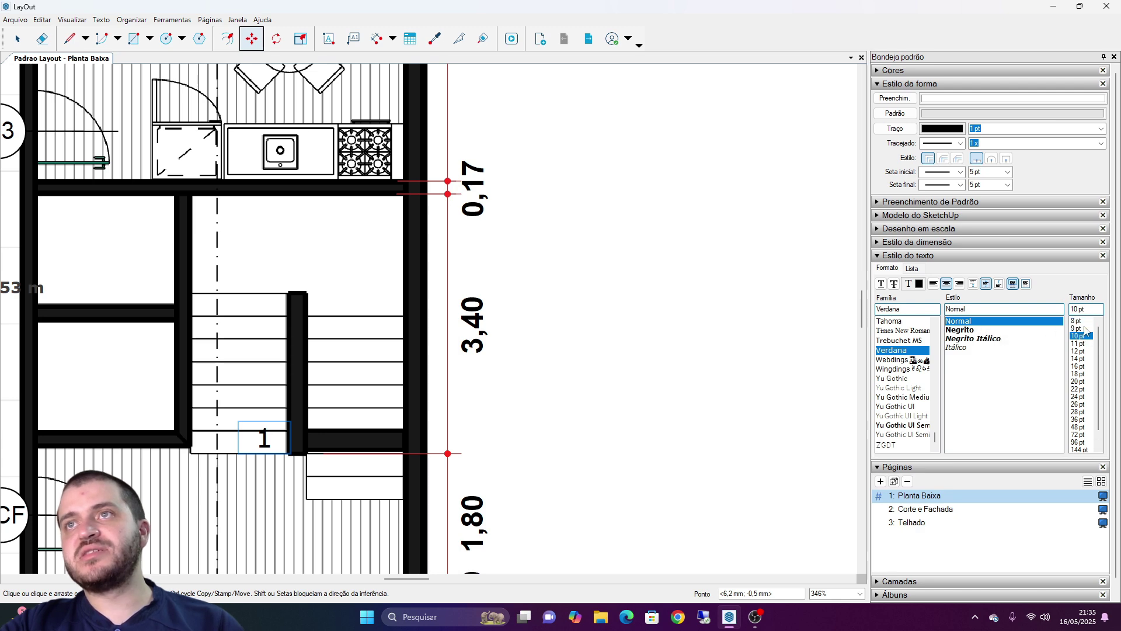
click(1087, 331)
- Copy the sequence number up the left stair flight and down the right one with the Move tool, numbering up to 13
scroll(276, 453, up, 5)
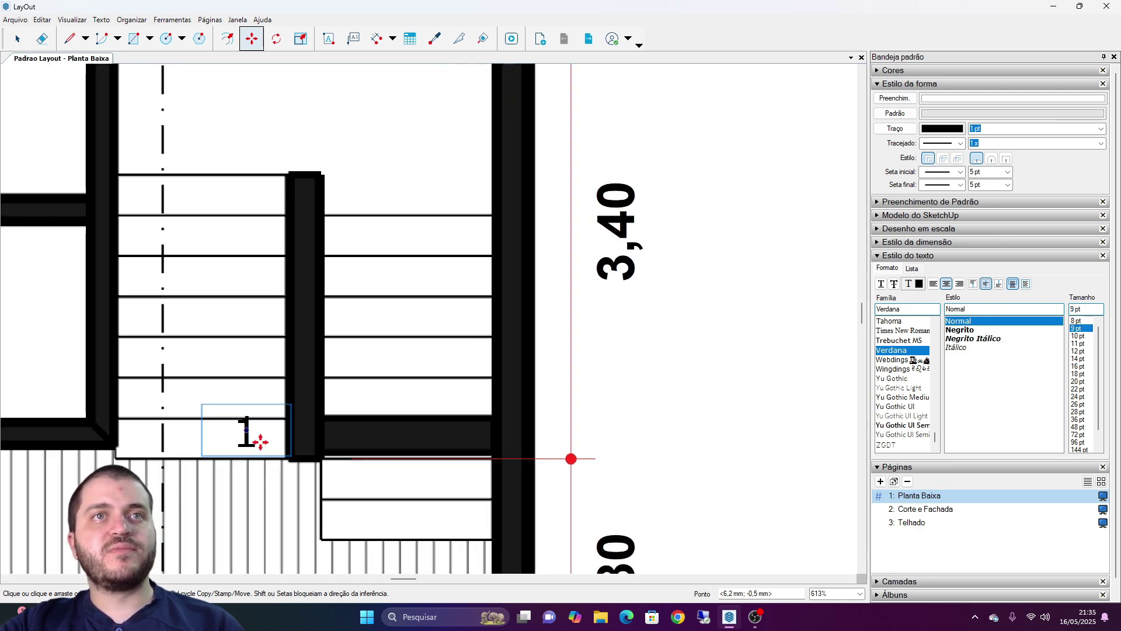
drag(266, 453, 258, 142)
middle_drag(258, 143, 249, 280)
ctrl+drag(249, 287, 245, 226)
ctrl+drag(245, 226, 378, 489)
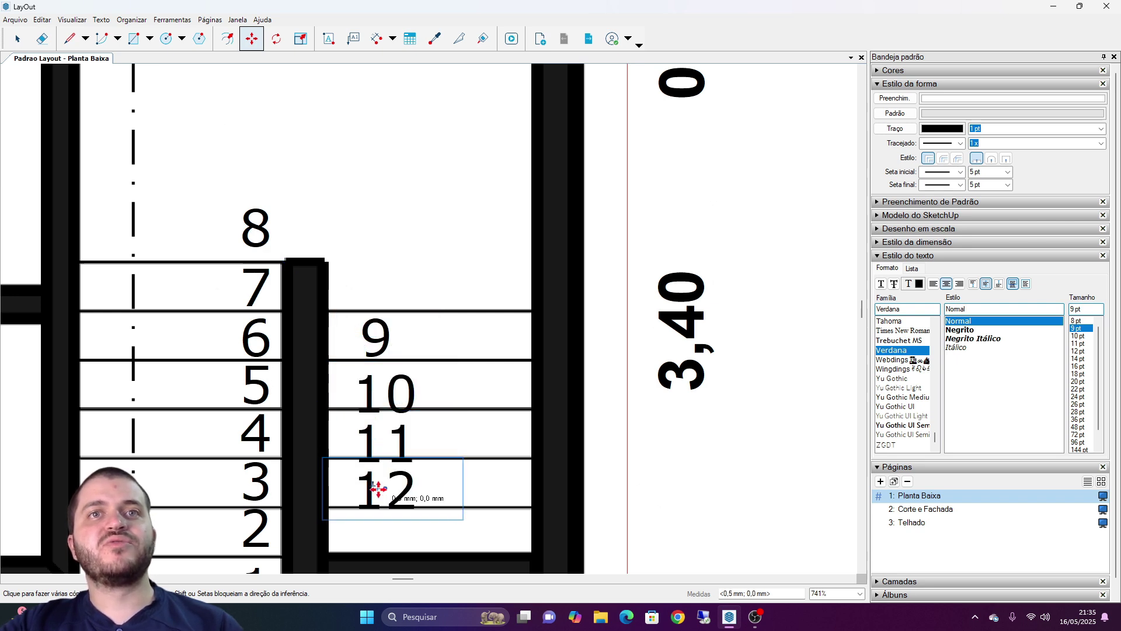
click(380, 527)
scroll(408, 459, down, 4)
middle_drag(408, 459, 299, 380)
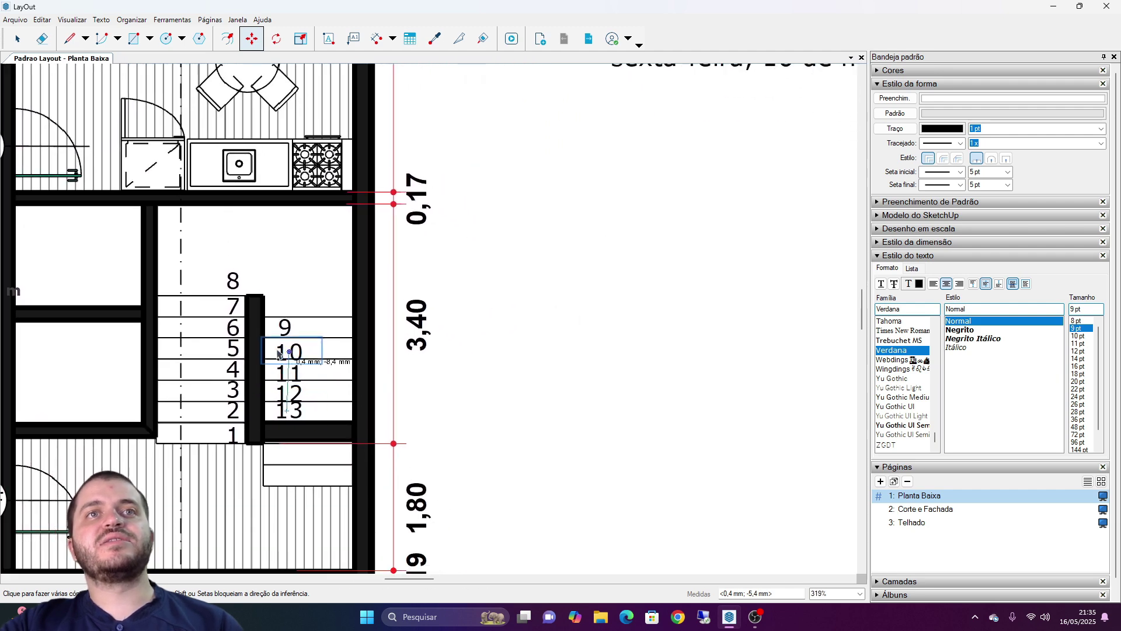
key(space)
scroll(318, 276, down, 7)
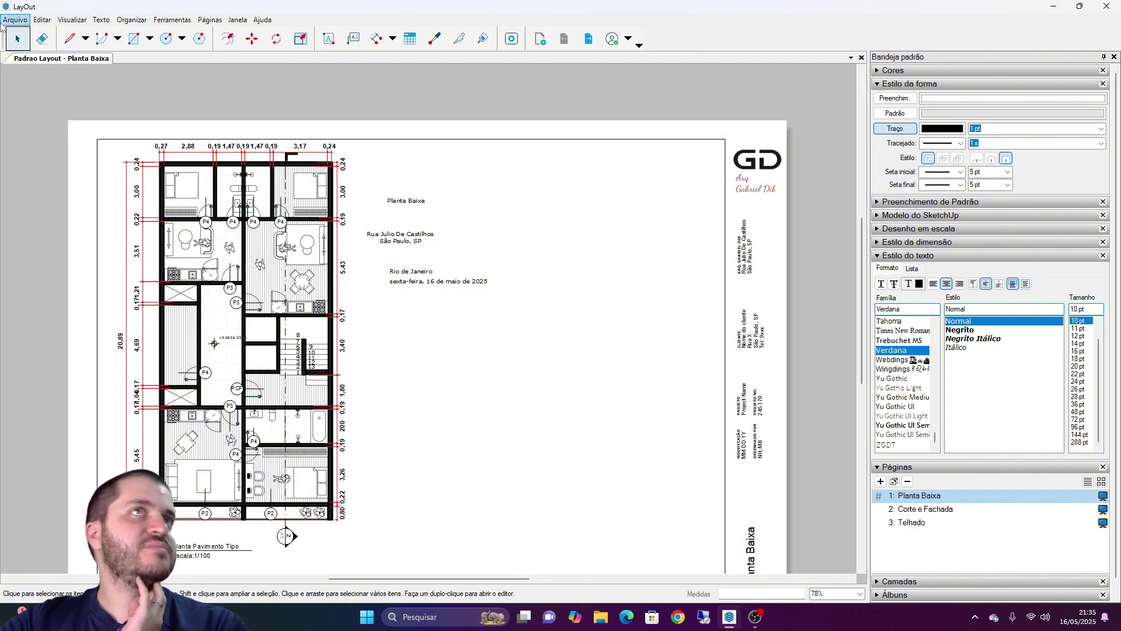
- Review the <Nova> sequence tag's type setting in the document setup, close it, and look at the numbered stairs
click(3, 21)
click(36, 229)
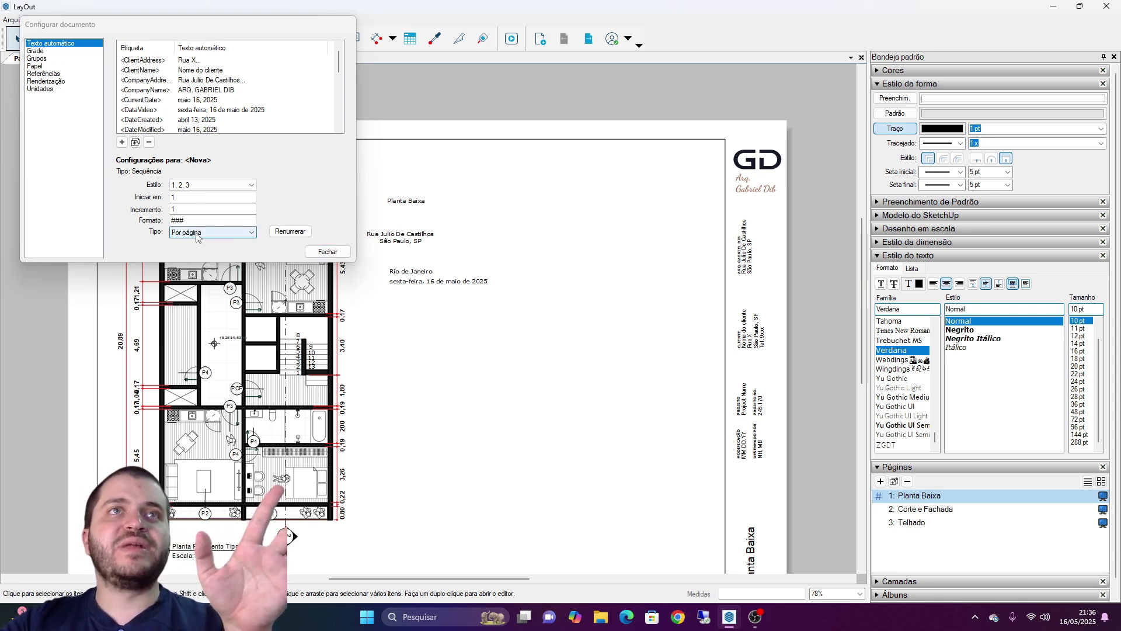
click(328, 251)
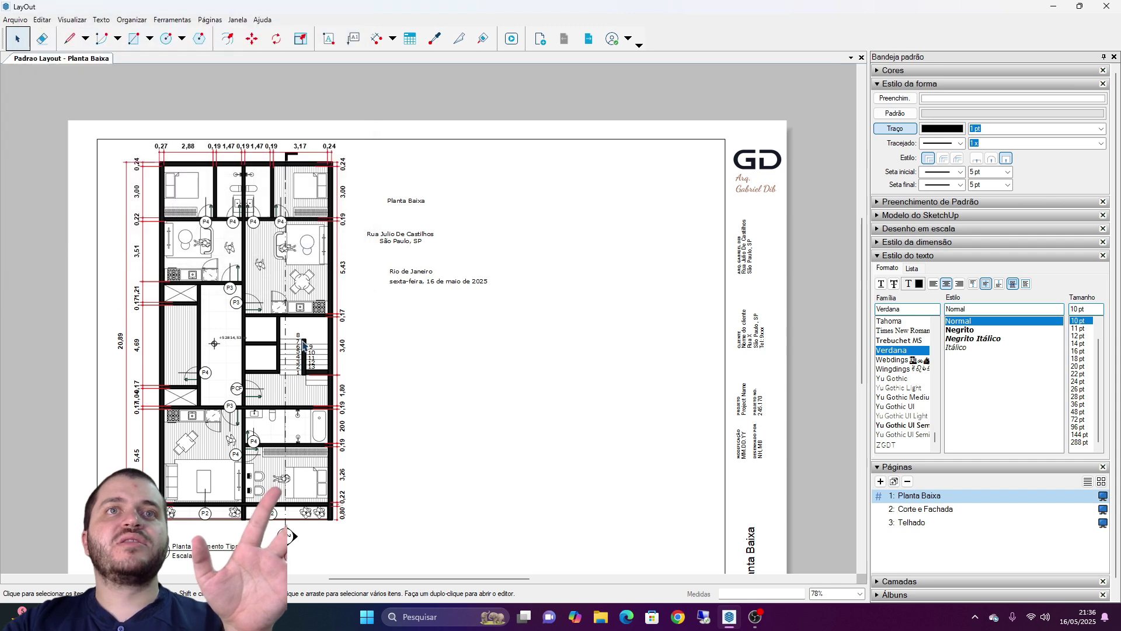
scroll(303, 382, up, 5)
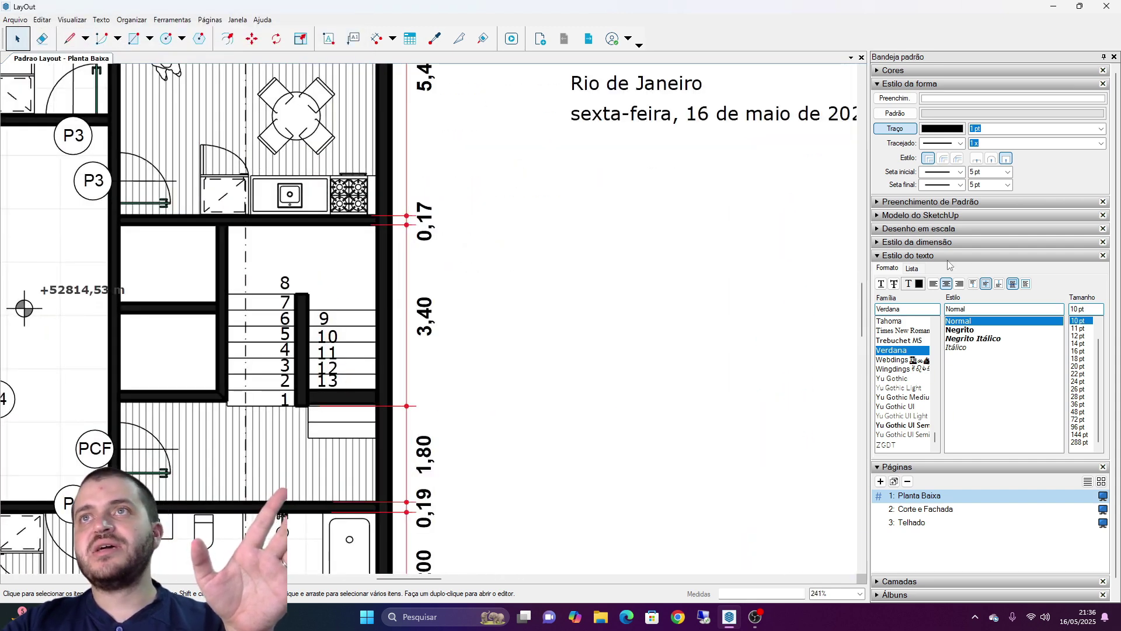
- On the Corte e Fachada page, draw a horizontal line outward from the lower right corner of the building section
click(588, 39)
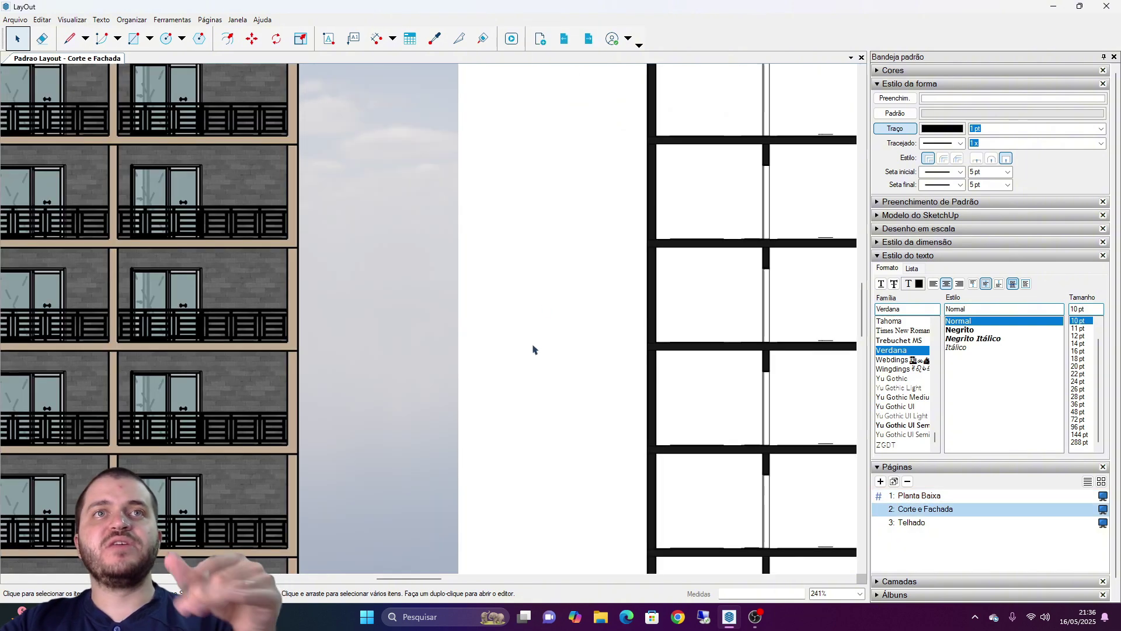
scroll(542, 355, down, 3)
scroll(350, 312, up, 4)
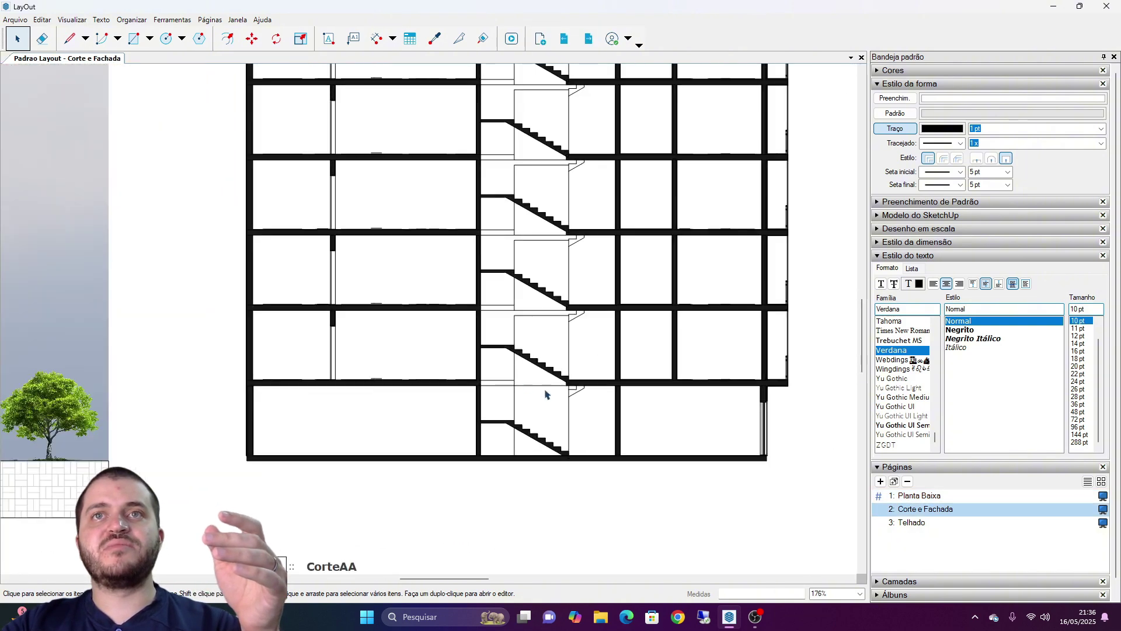
middle_drag(526, 398, 108, 371)
middle_drag(507, 375, 385, 375)
key(l)
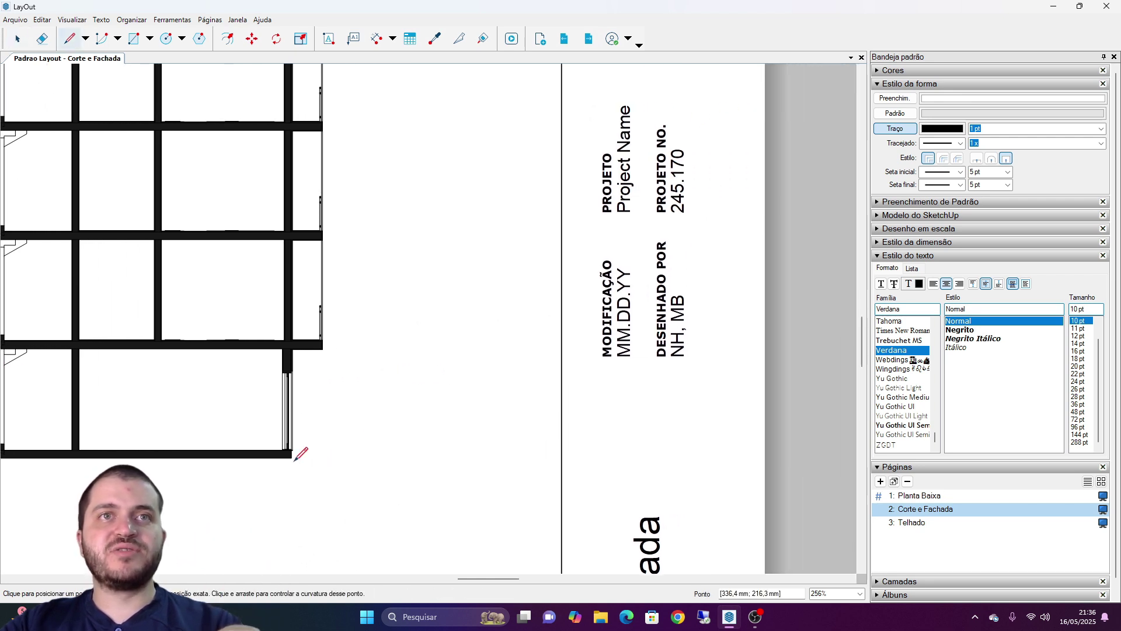
click(291, 458)
click(520, 458)
key(space)
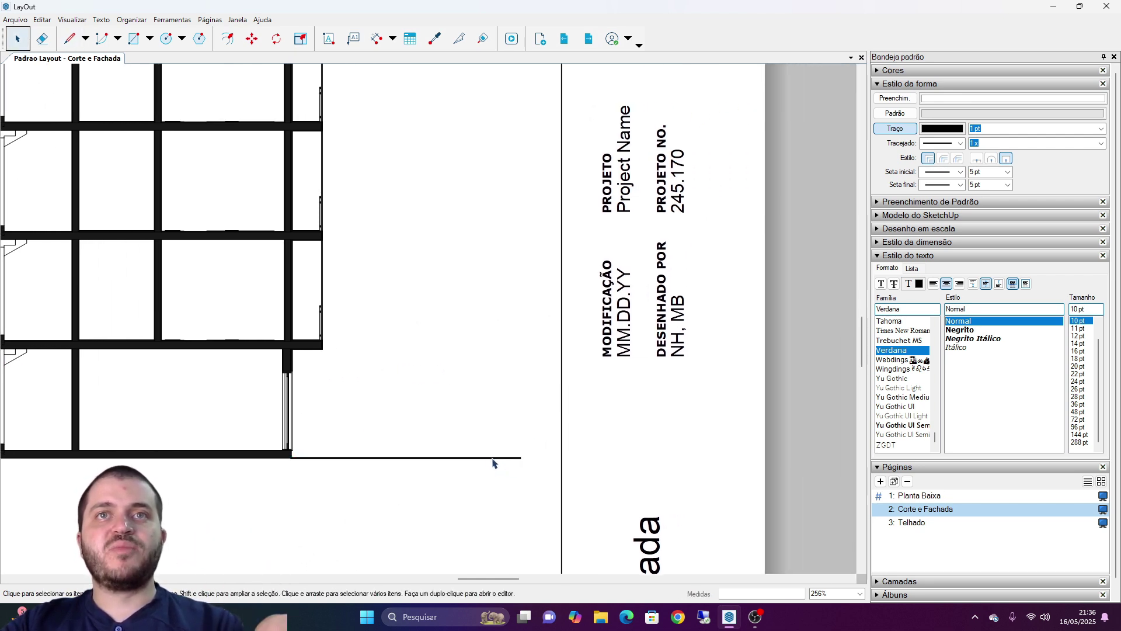
- Give the horizontal line at the section's base a dashed stroke pattern
click(496, 458)
click(960, 143)
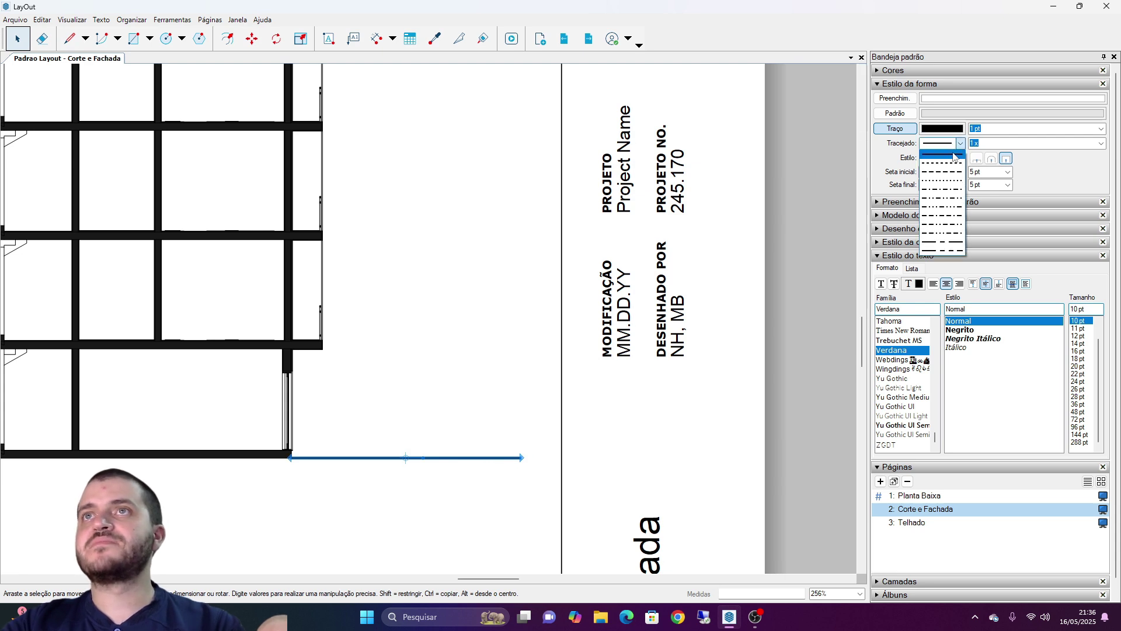
click(943, 175)
click(510, 300)
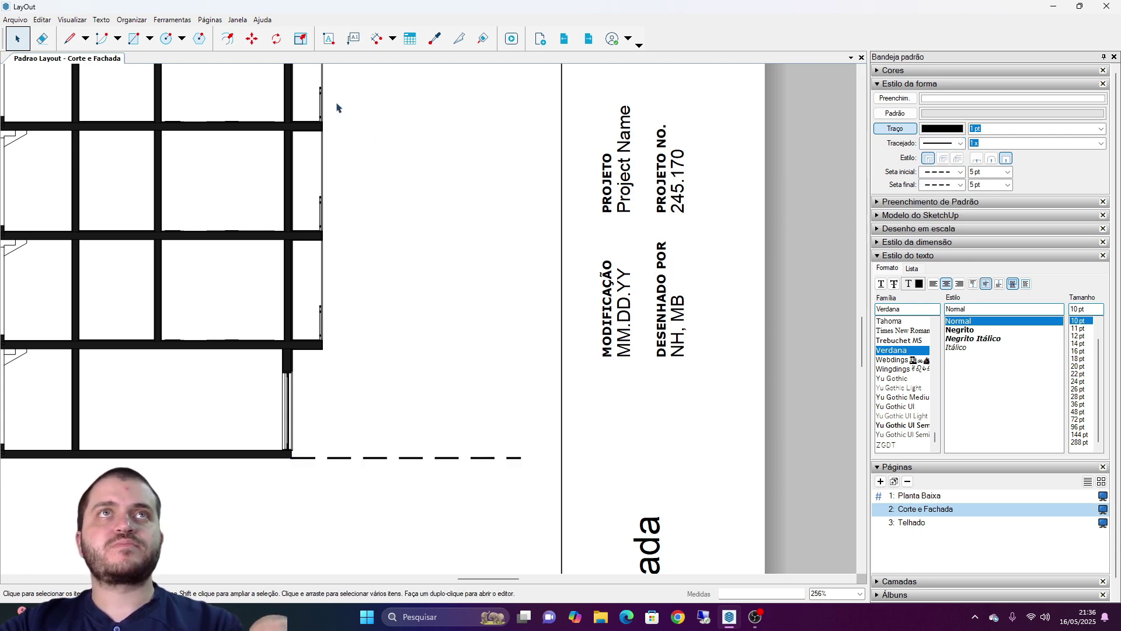
- Insert a text box with the auto-text tag <Nova> above the dashed line at the section's base
click(328, 38)
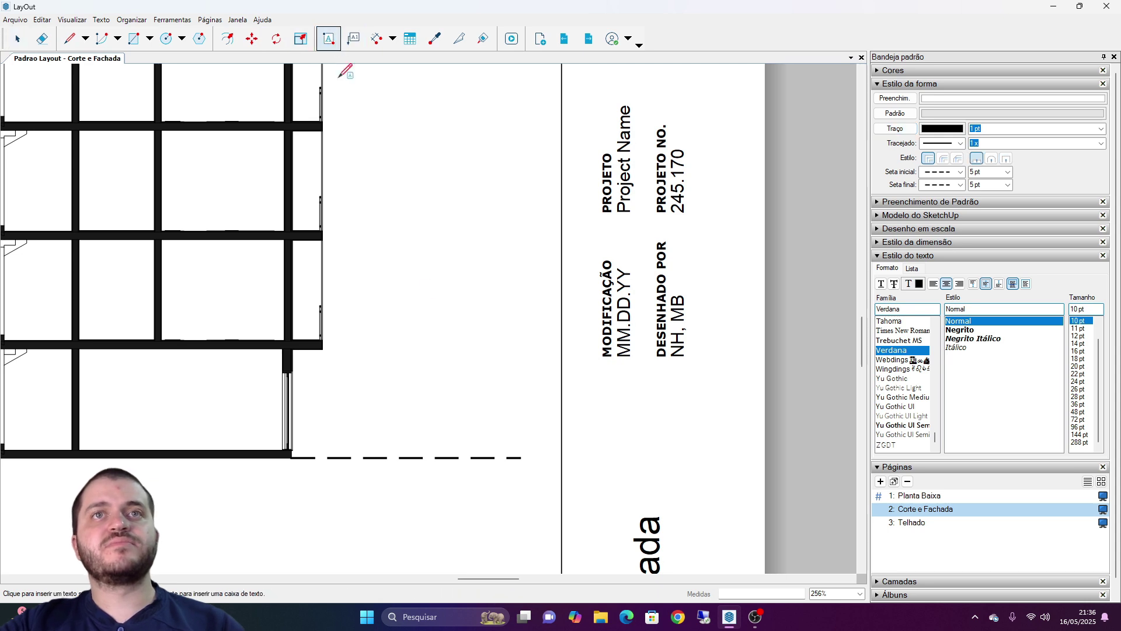
click(449, 434)
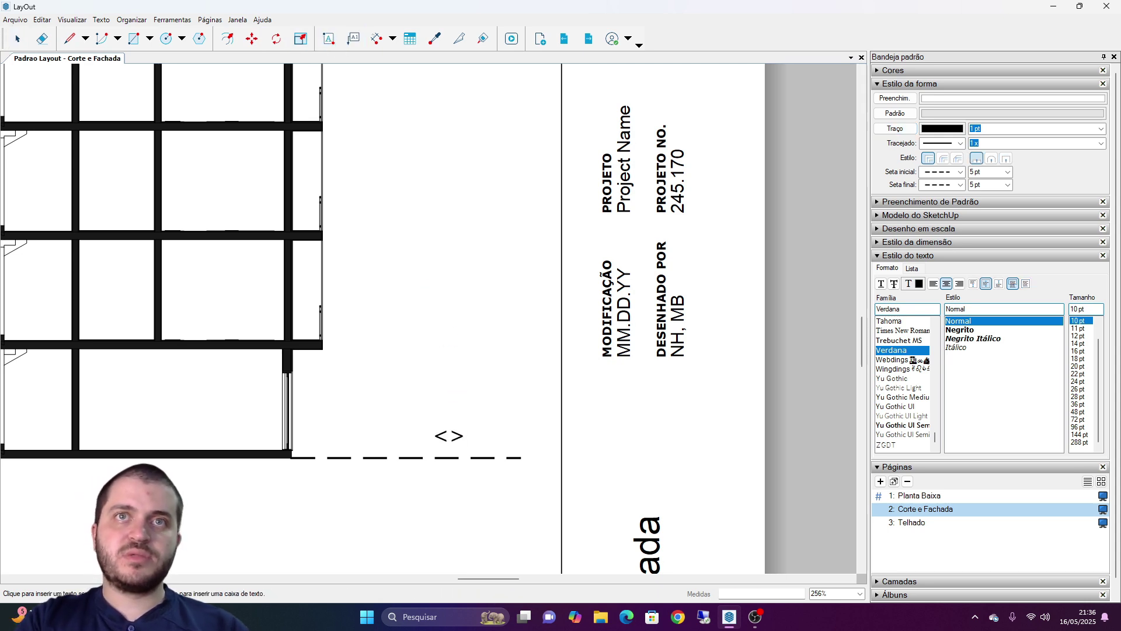
text(<Nova)
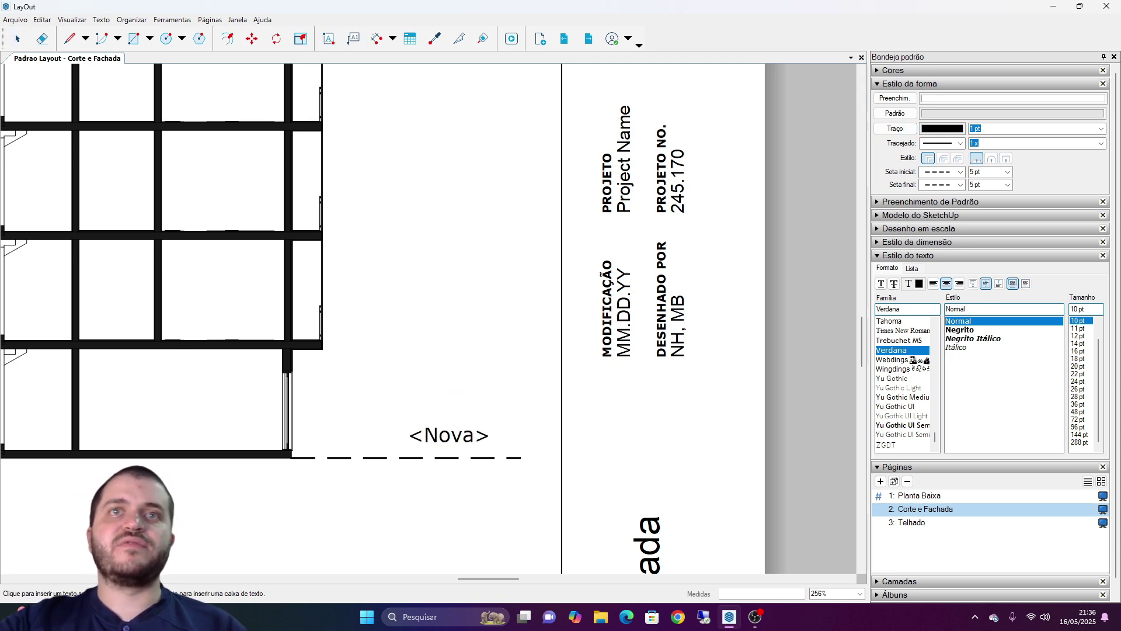
click(460, 397)
key(space)
- Move the sequence number horizontally toward the outer end of the dashed level line
click(454, 438)
key(m)
click(454, 443)
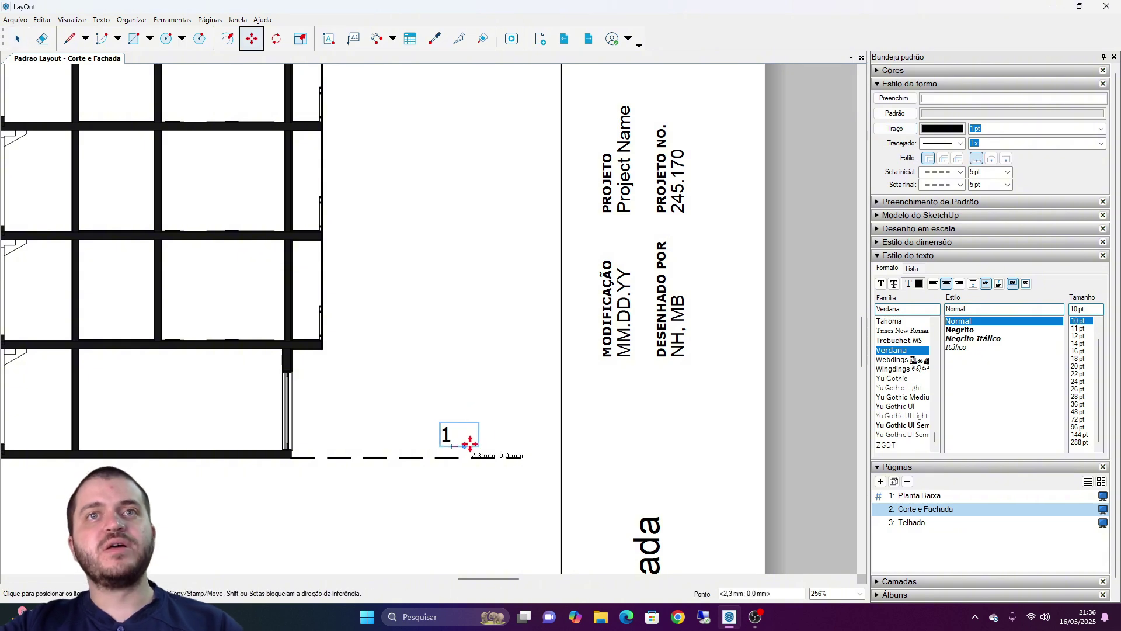
click(499, 447)
key(space)
- Copy the dashed base line together with its sequence number vertically to the next four floor levels of the section
drag(502, 481, 413, 410)
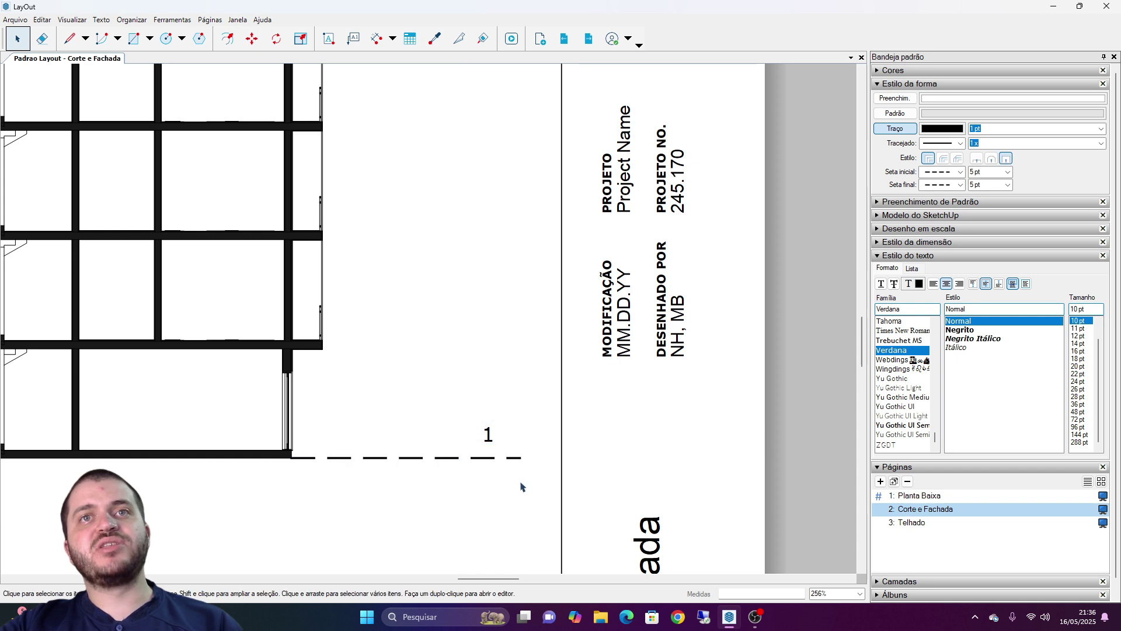
drag(523, 485, 480, 425)
key(m)
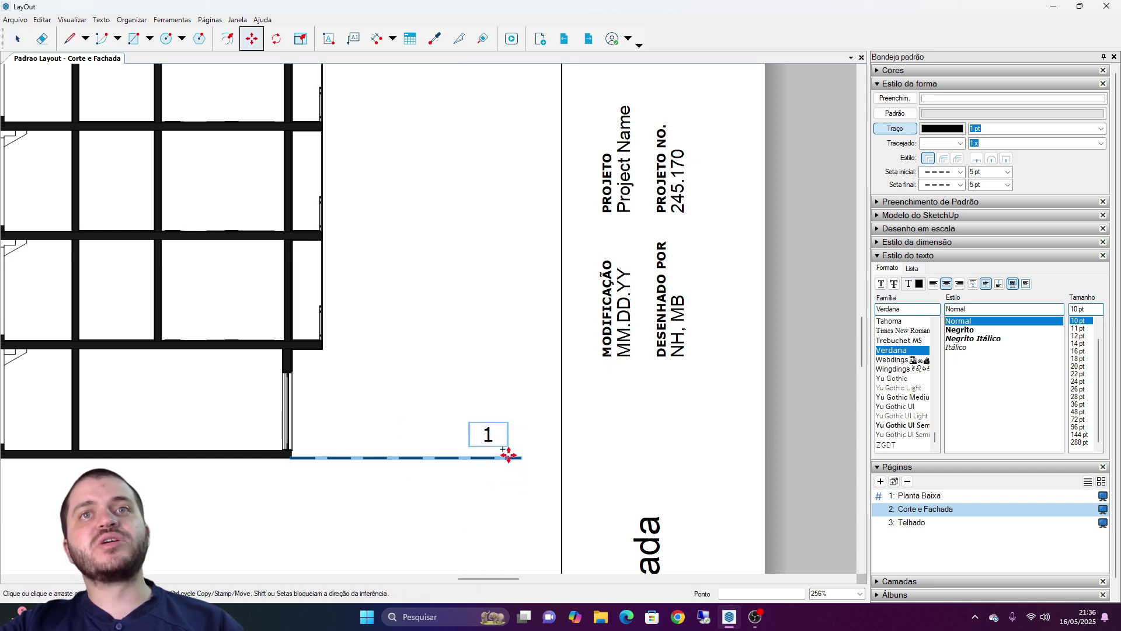
click(521, 458)
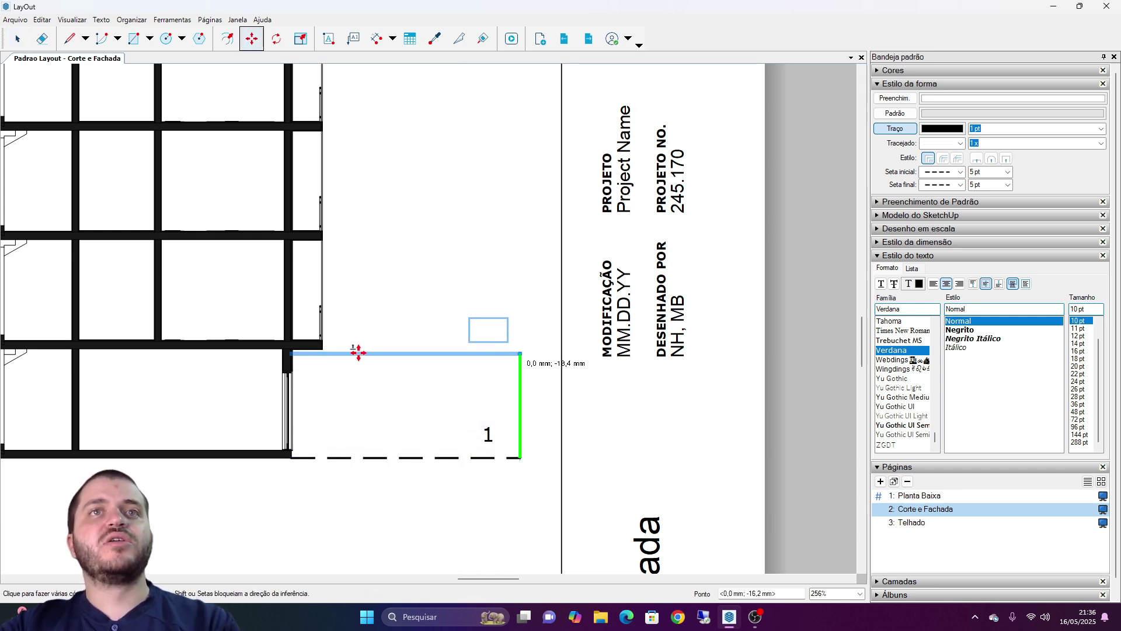
click(320, 352)
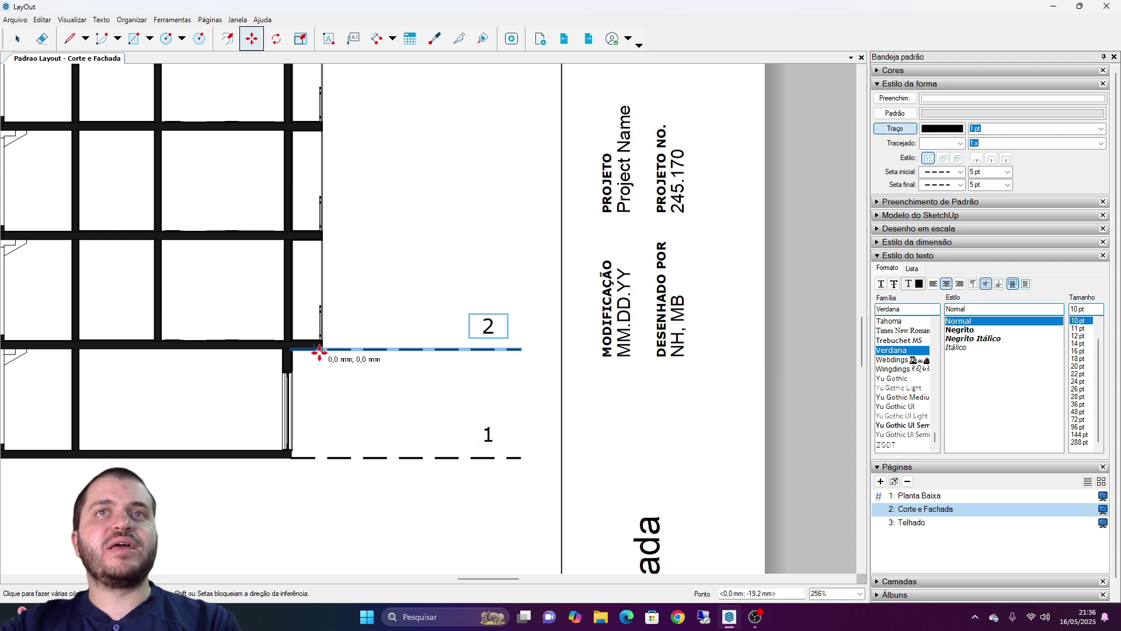
click(321, 237)
scroll(331, 222, down, 3)
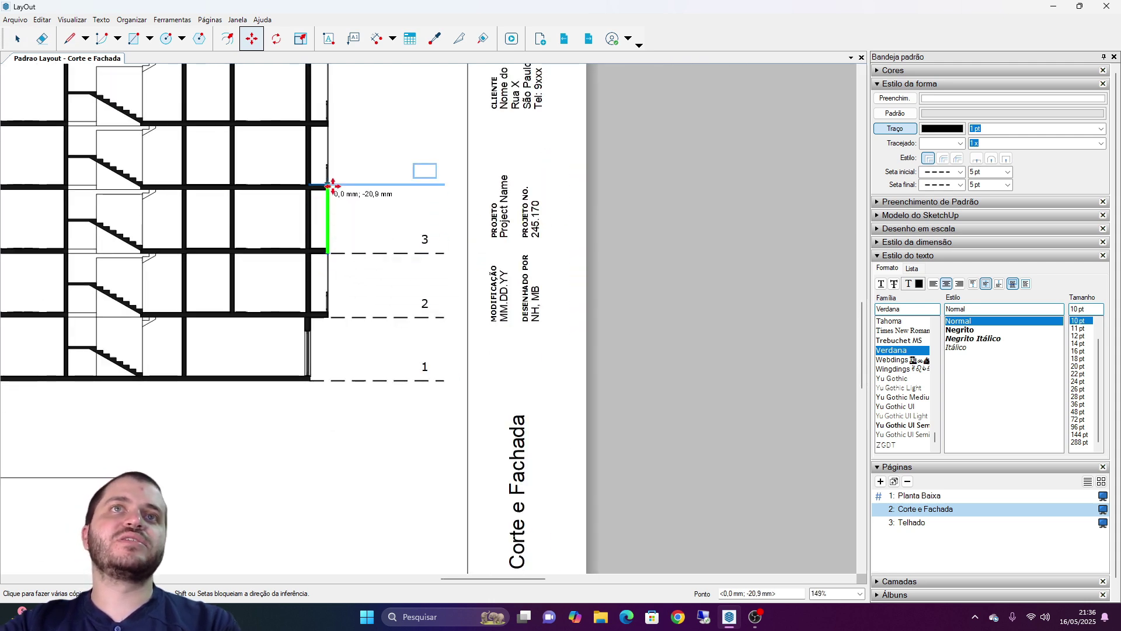
click(327, 186)
scroll(390, 233, down, 2)
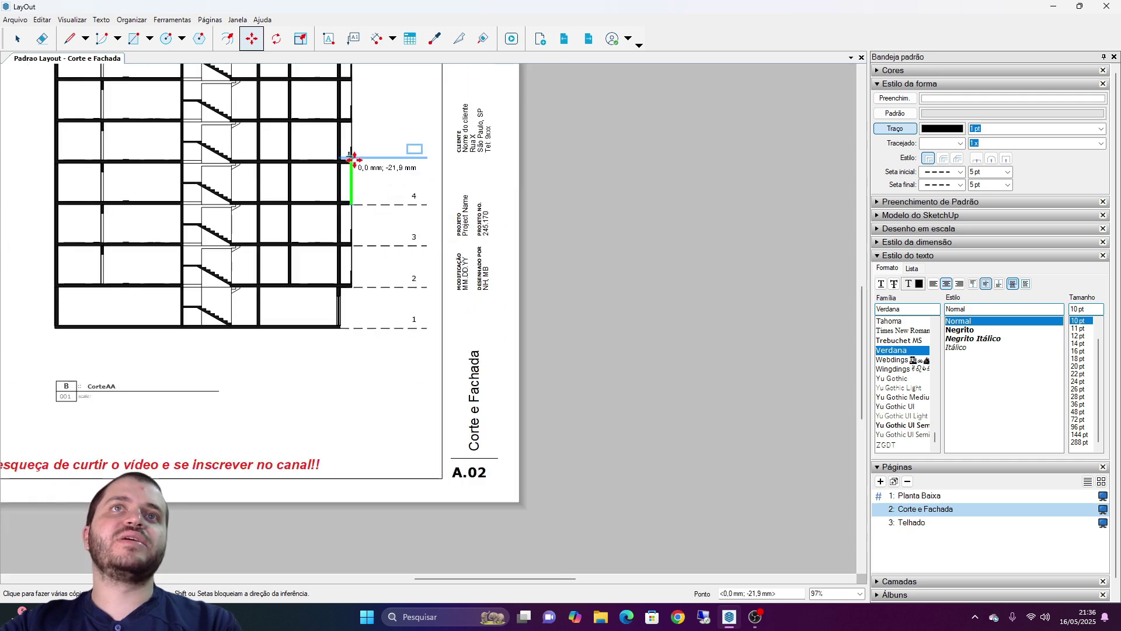
click(351, 164)
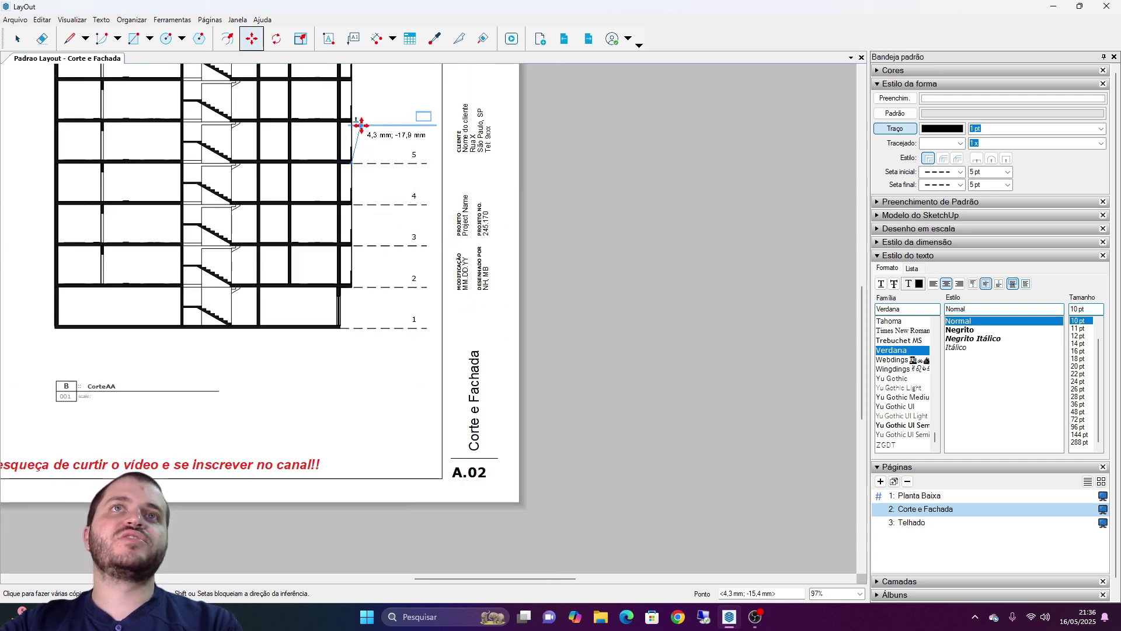
- Continue copying the dashed level line and its number to each remaining floor slab, ending at the uppermost roof level
scroll(354, 128, down, 3)
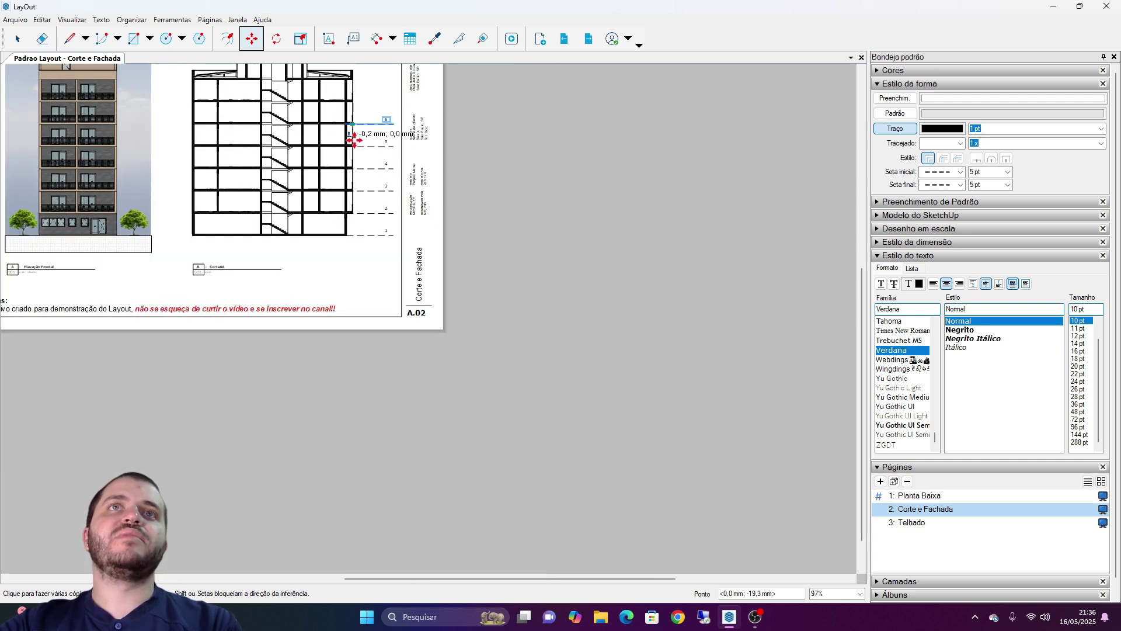
middle_drag(355, 140, 358, 212)
scroll(358, 213, up, 3)
scroll(363, 250, up, 3)
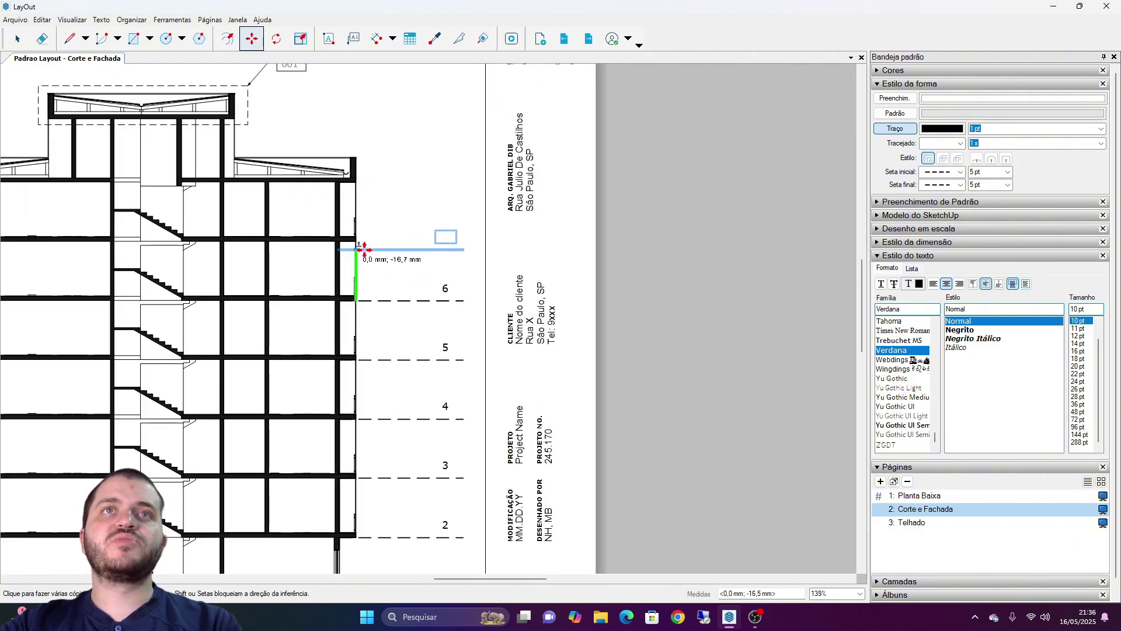
click(355, 241)
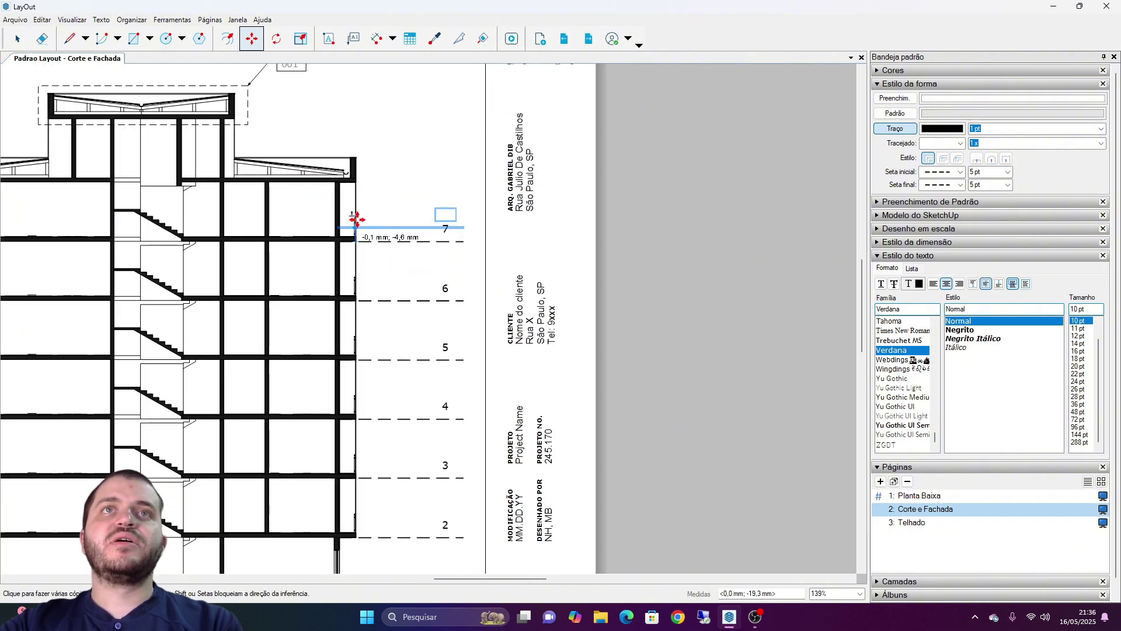
click(352, 188)
scroll(359, 191, down, 5)
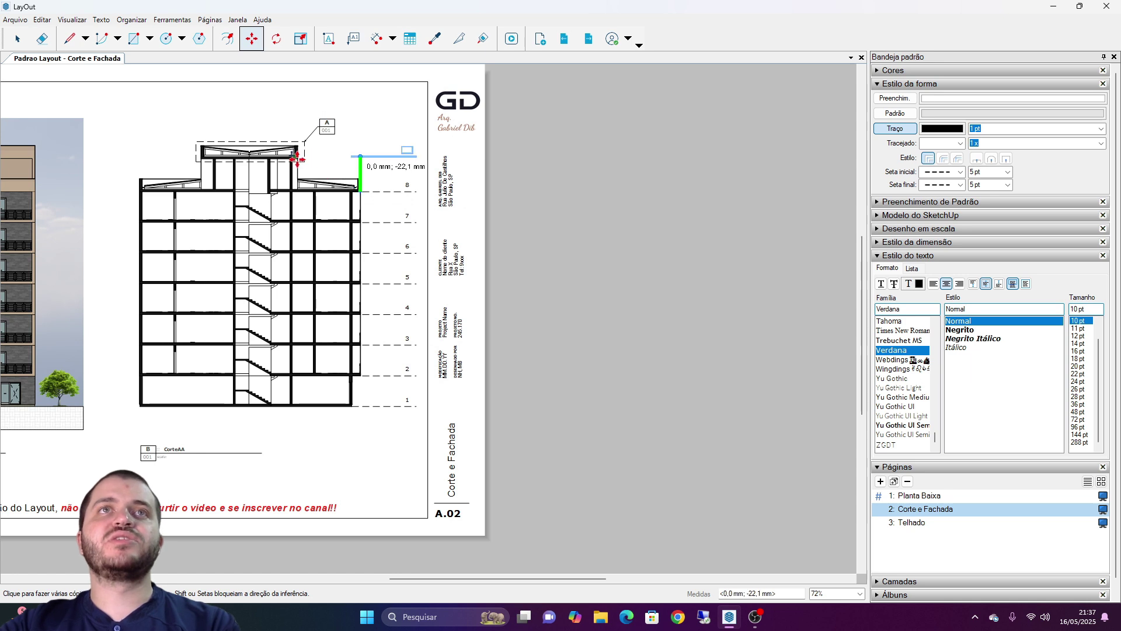
click(326, 159)
key(space)
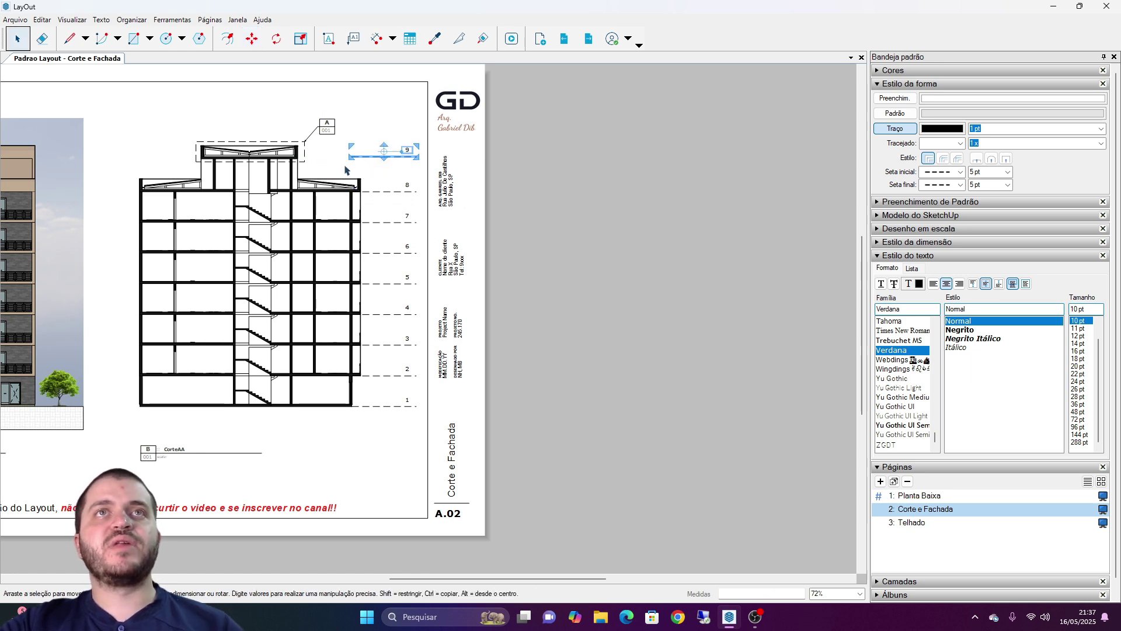
click(358, 157)
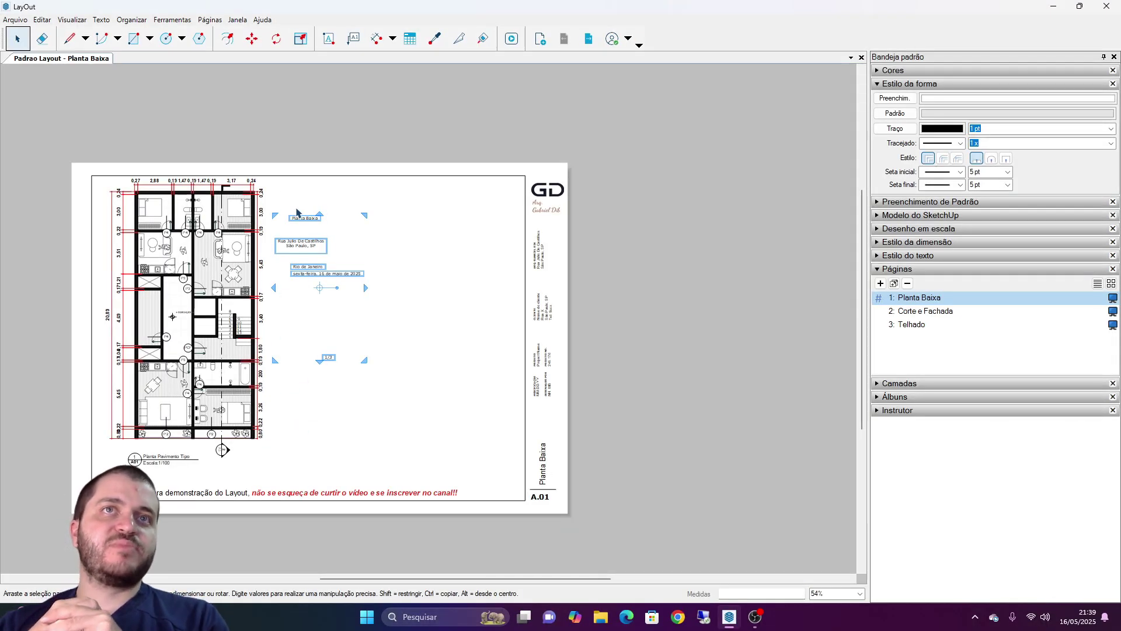
- Delete the sample auto-text boxes beside the floor plan on the Planta Baixa page and review the document's auto-text settings
key(Delete)
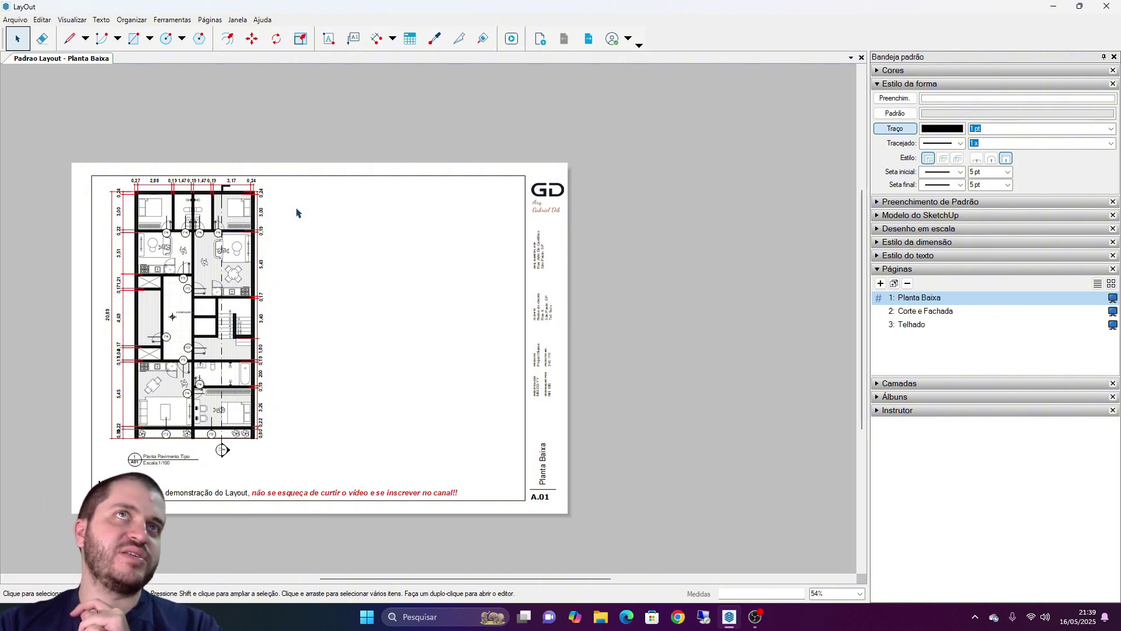
click(107, 21)
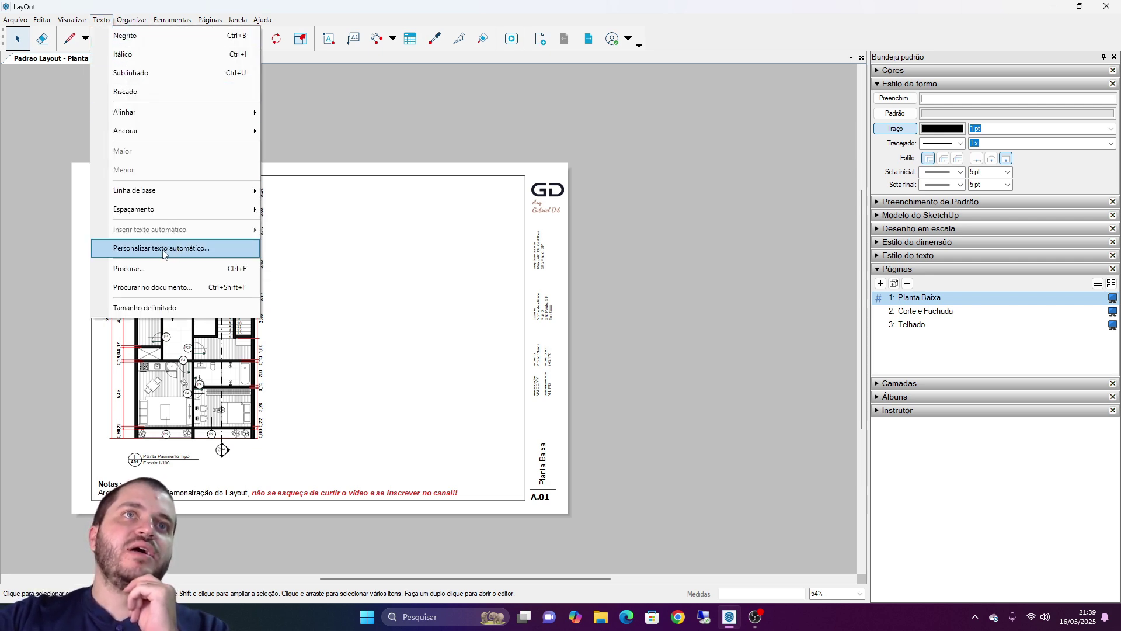
click(187, 259)
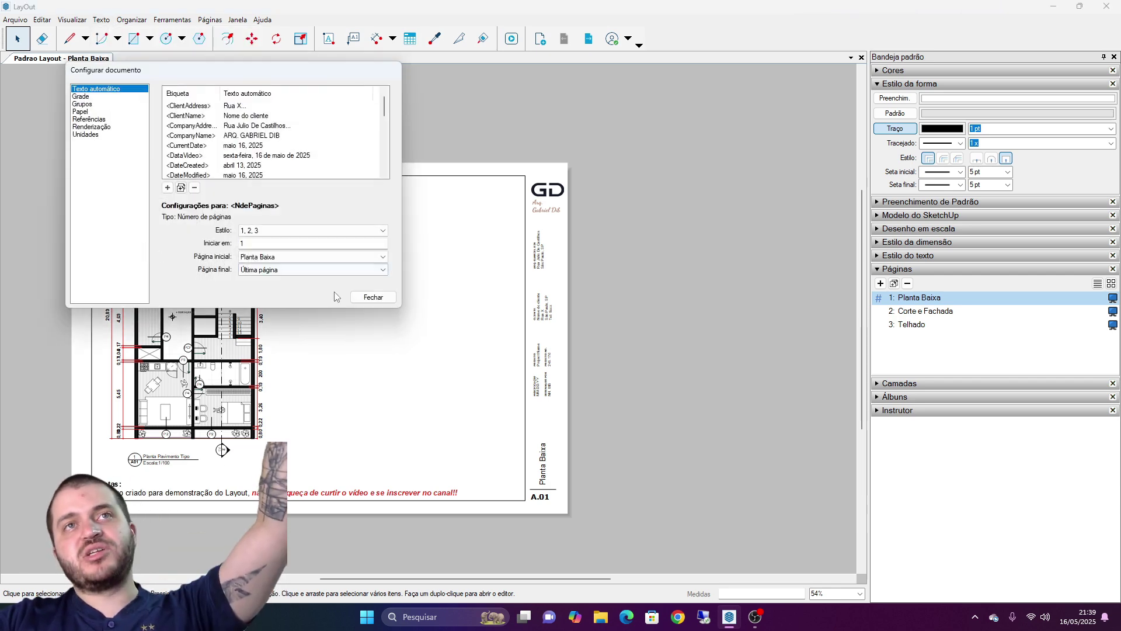
click(373, 297)
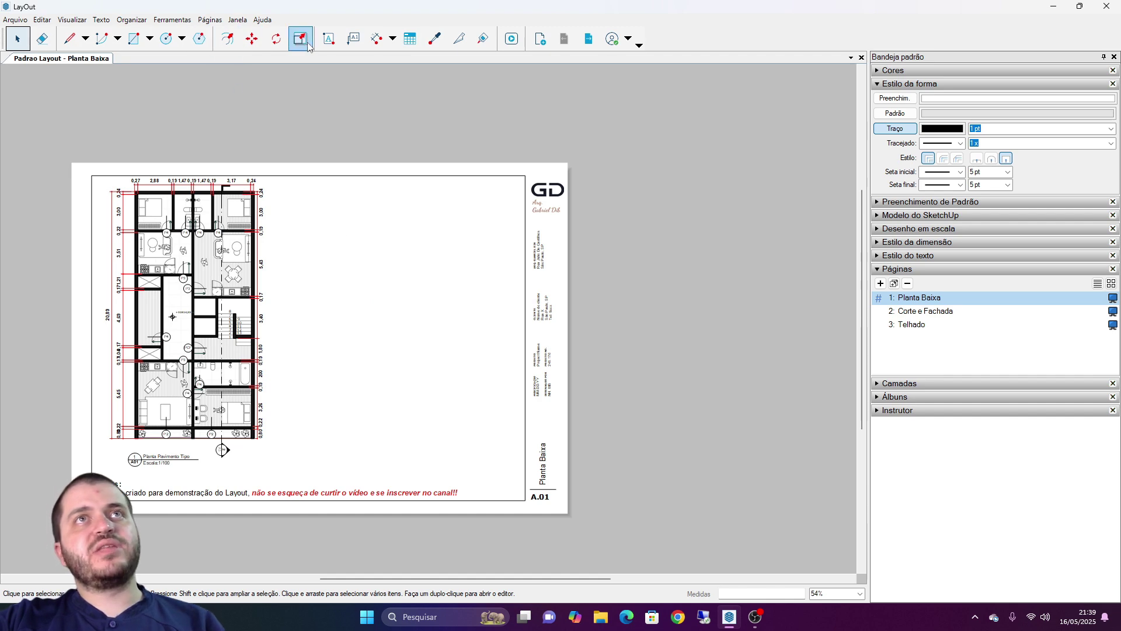
- Insert a text box with the auto-text tag <ClientAddress> in the blank area beside the floor plan
click(328, 41)
scroll(365, 255, up, 4)
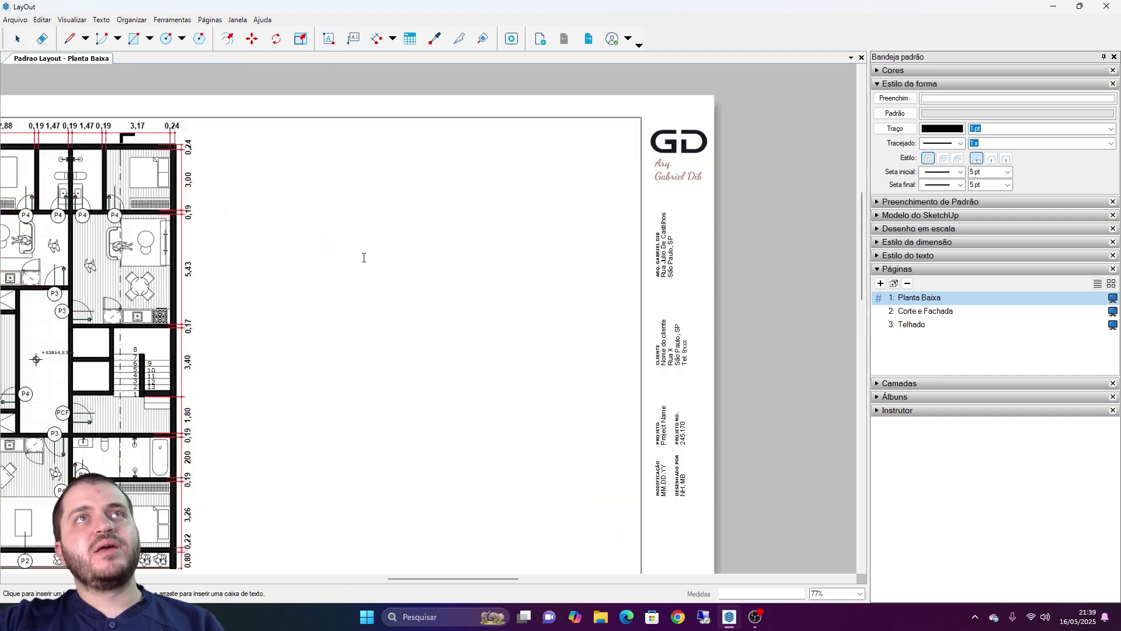
click(102, 20)
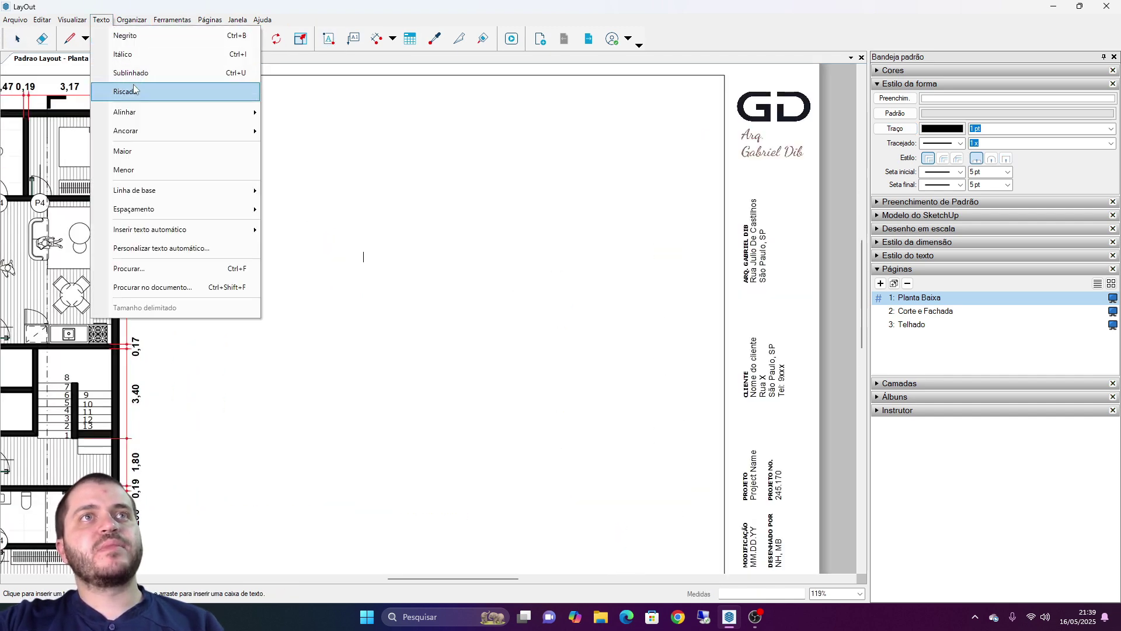
mouse_move(182, 231)
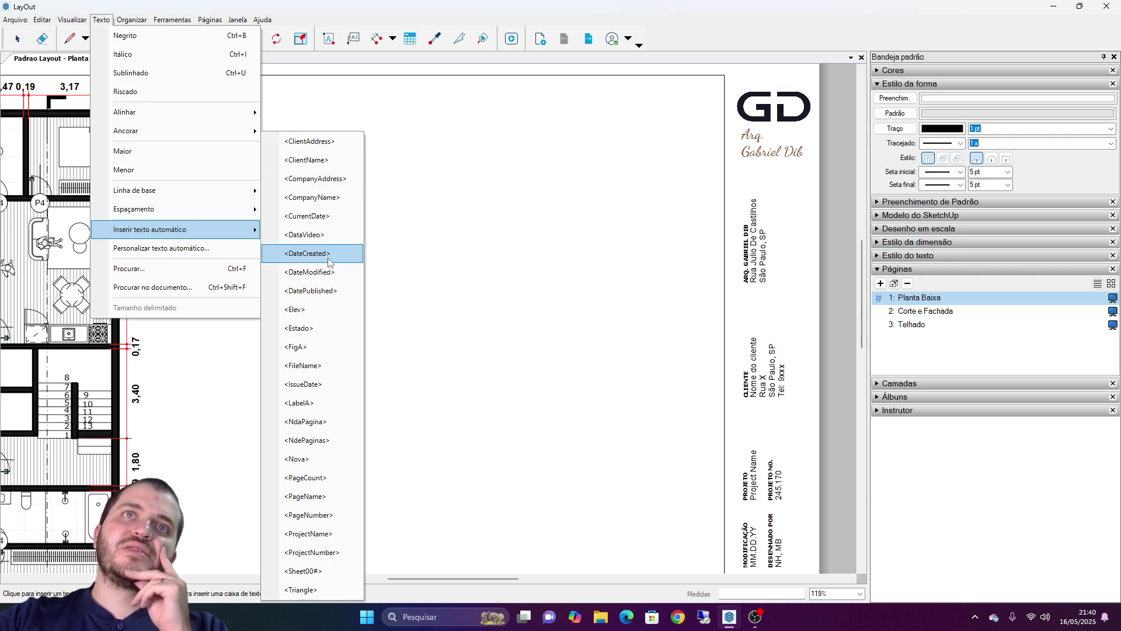
click(319, 146)
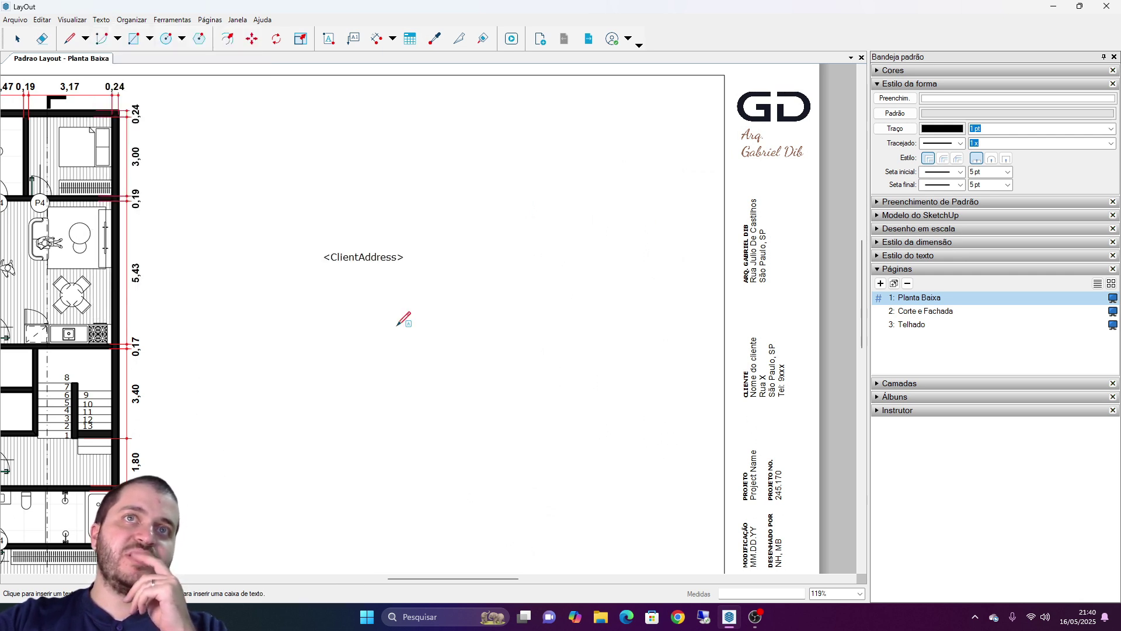
key(Escape)
scroll(350, 326, down, 1)
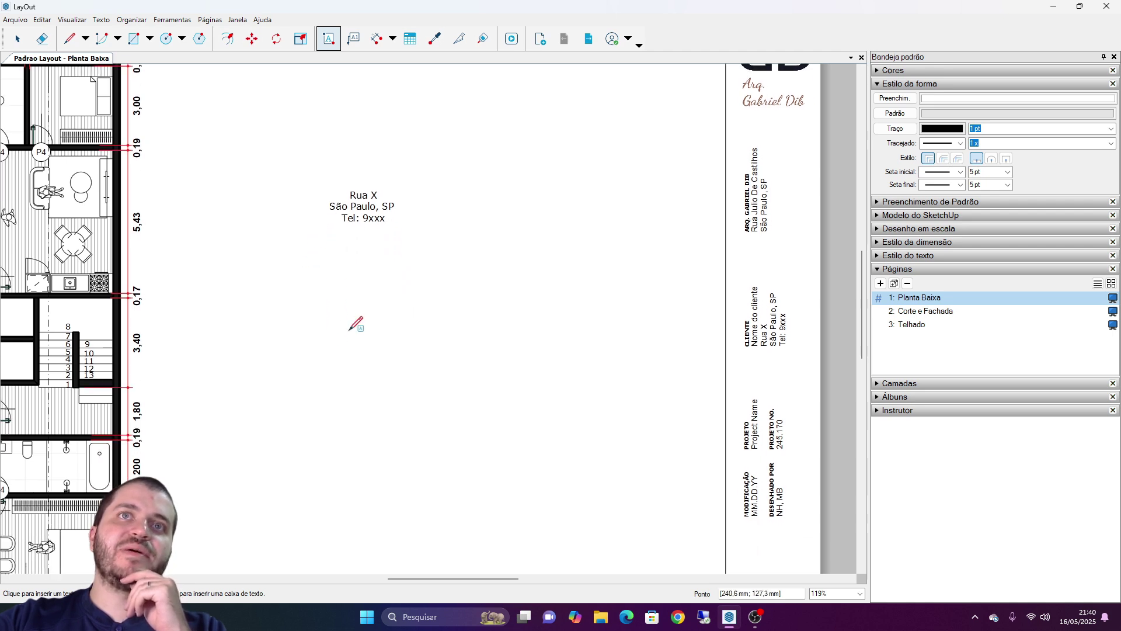
- Insert a second text box with the auto-text tag <ProjectName> below the client address text
click(101, 19)
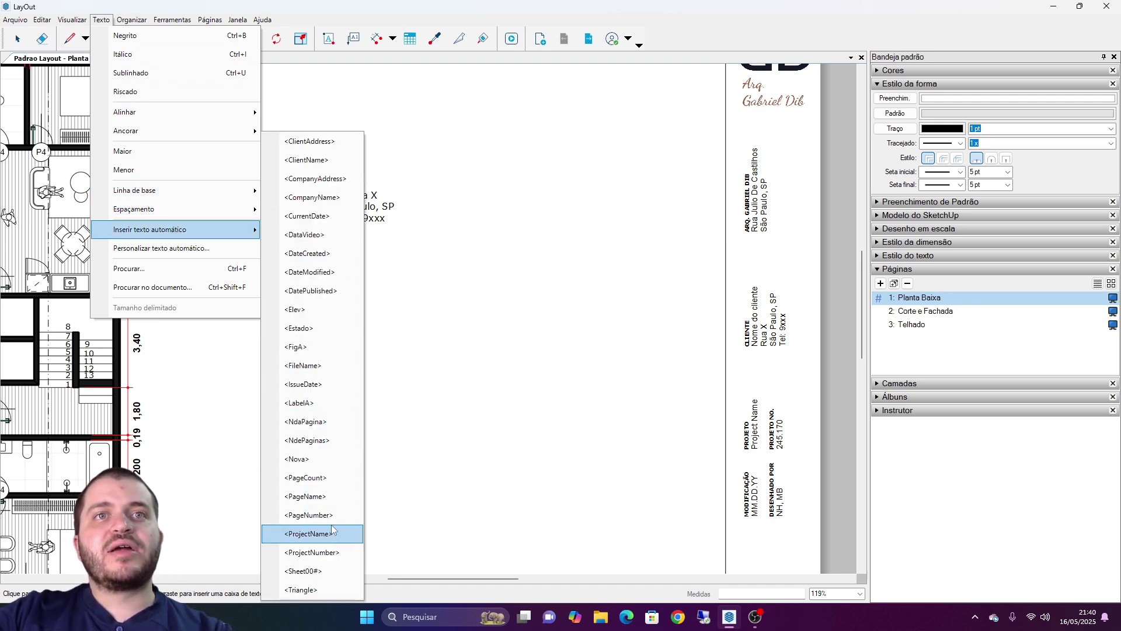
click(308, 535)
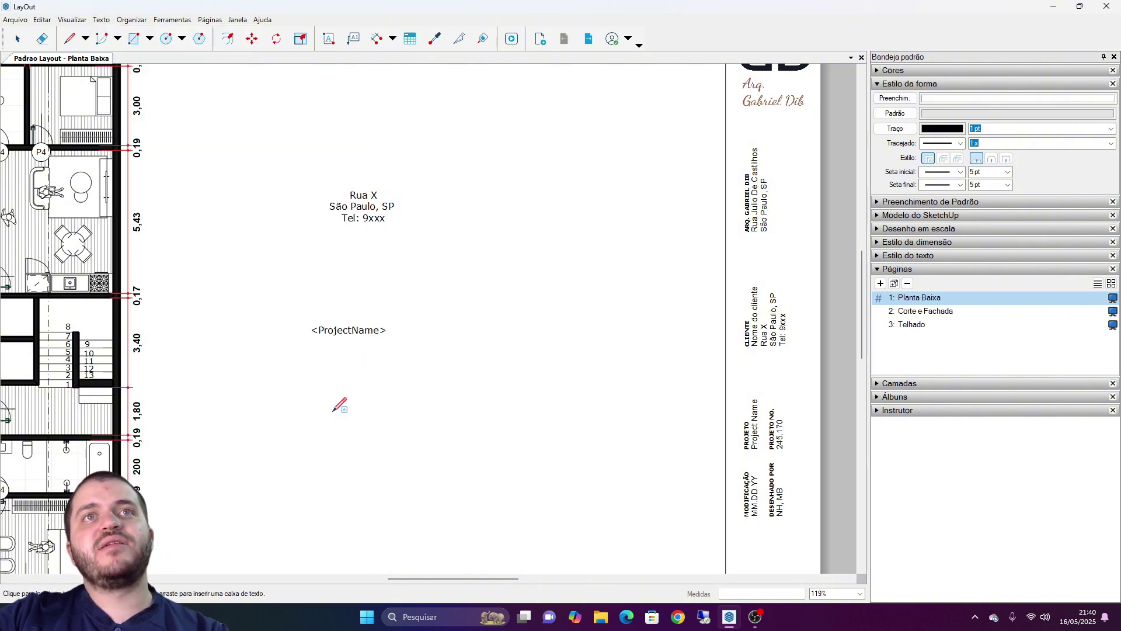
key(Escape)
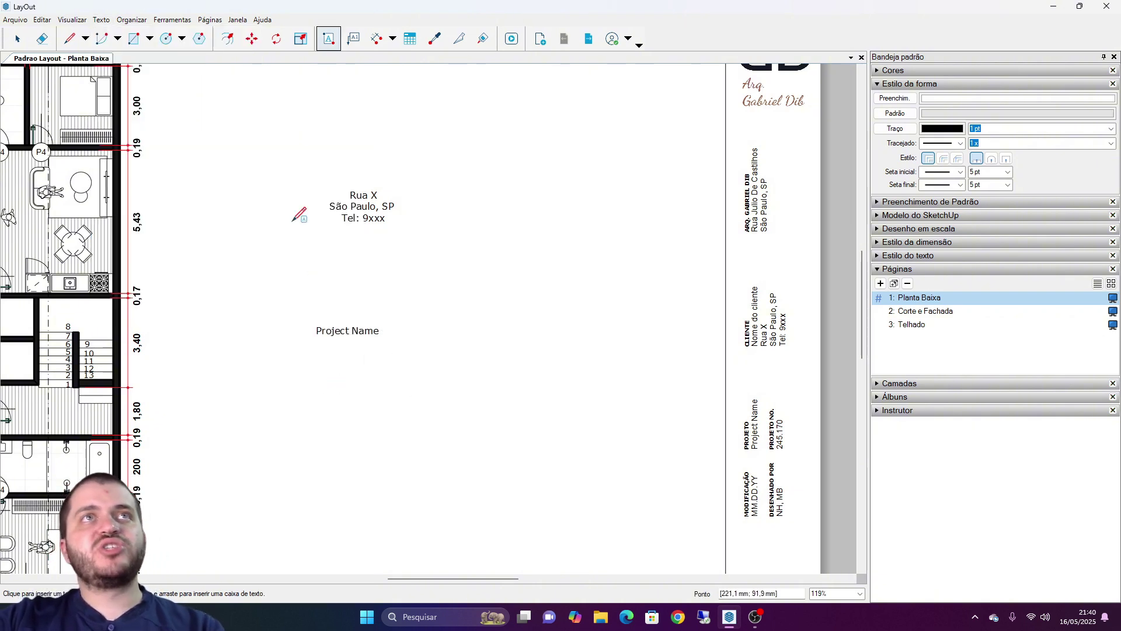
scroll(336, 280, down, 3)
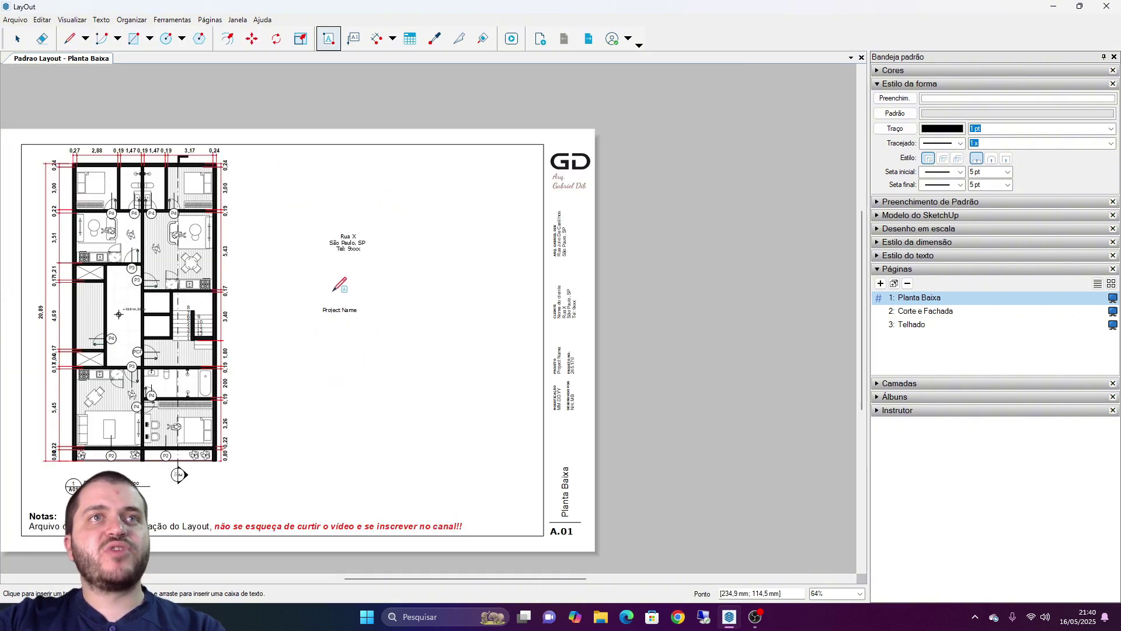
- On the Telhado page, insert a text box with the auto-text tag <Nova> beside the first hatched wall under the roof slab
click(912, 325)
scroll(292, 187, up, 3)
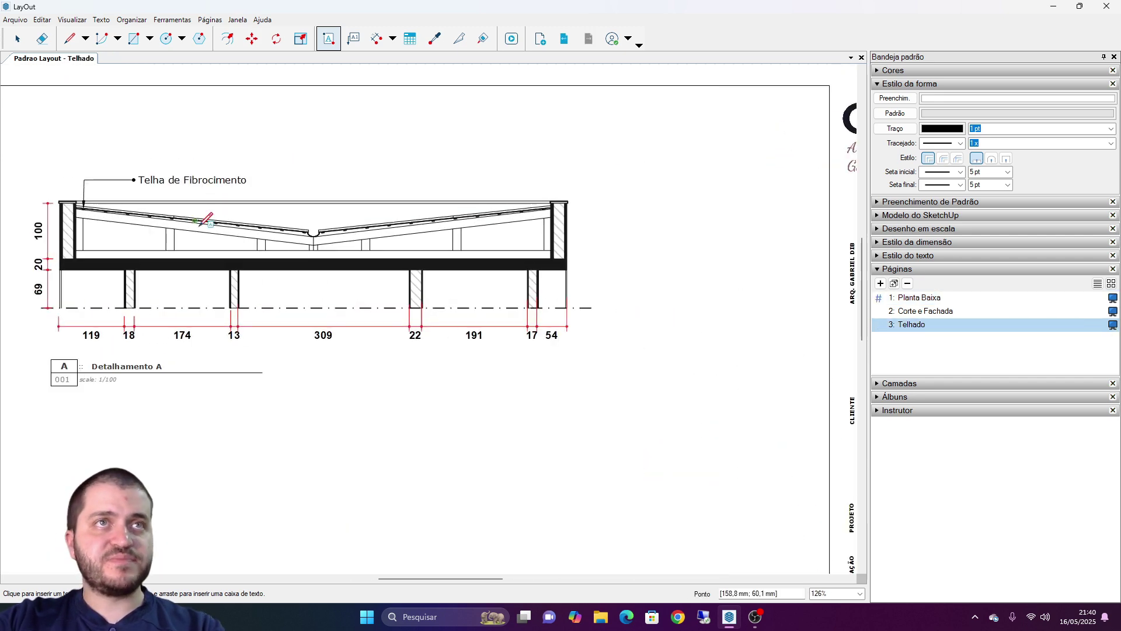
scroll(202, 223, up, 5)
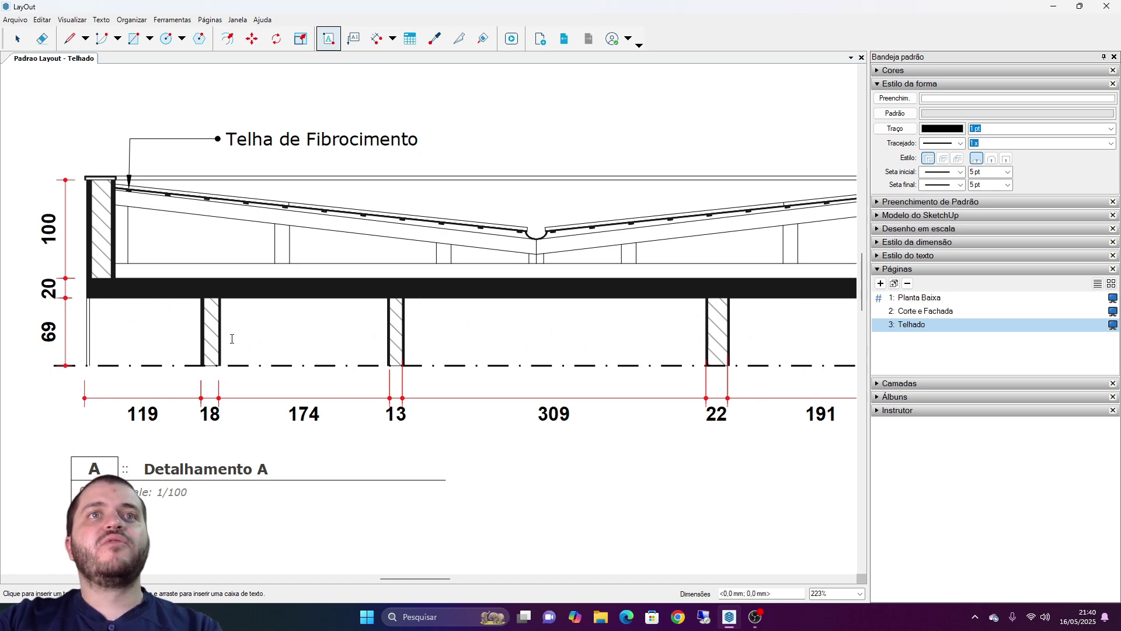
click(101, 20)
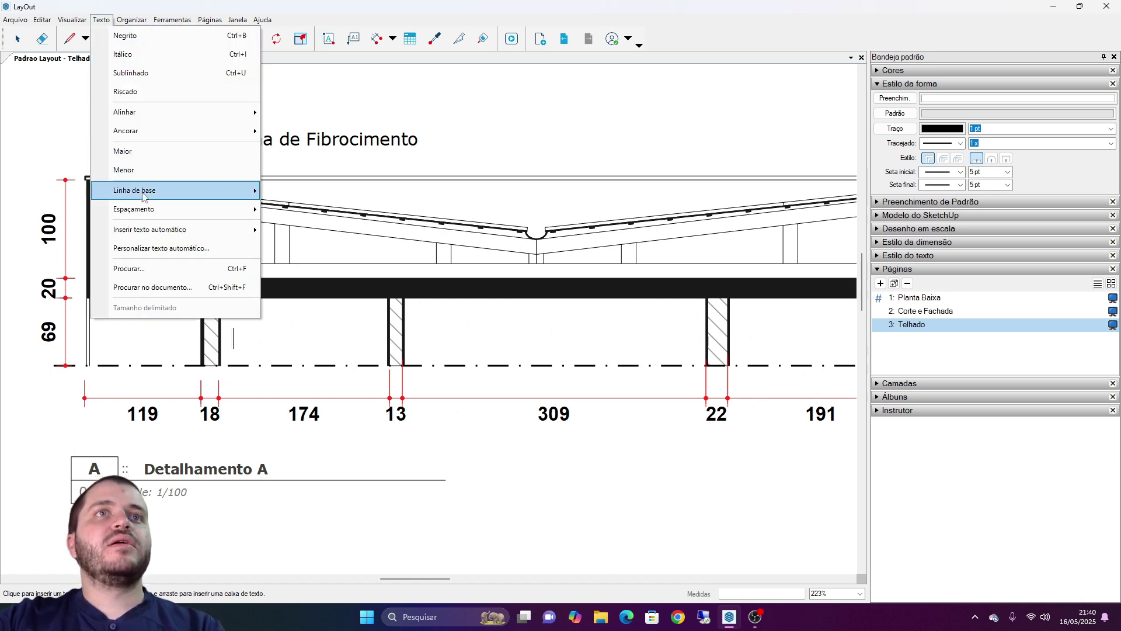
mouse_move(162, 230)
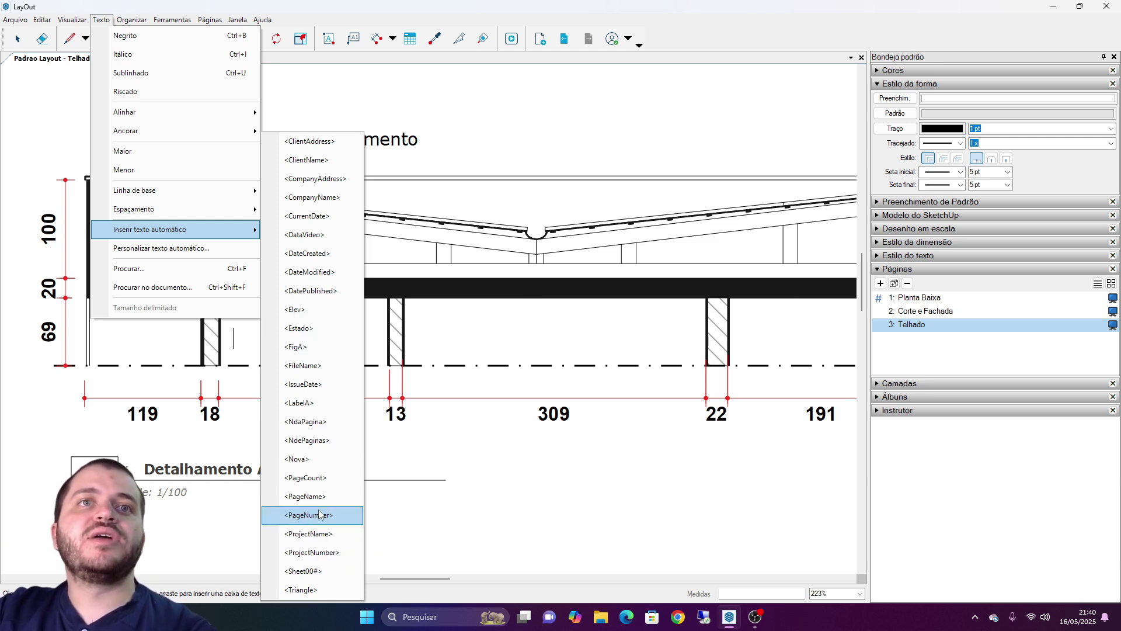
click(324, 459)
key(Escape)
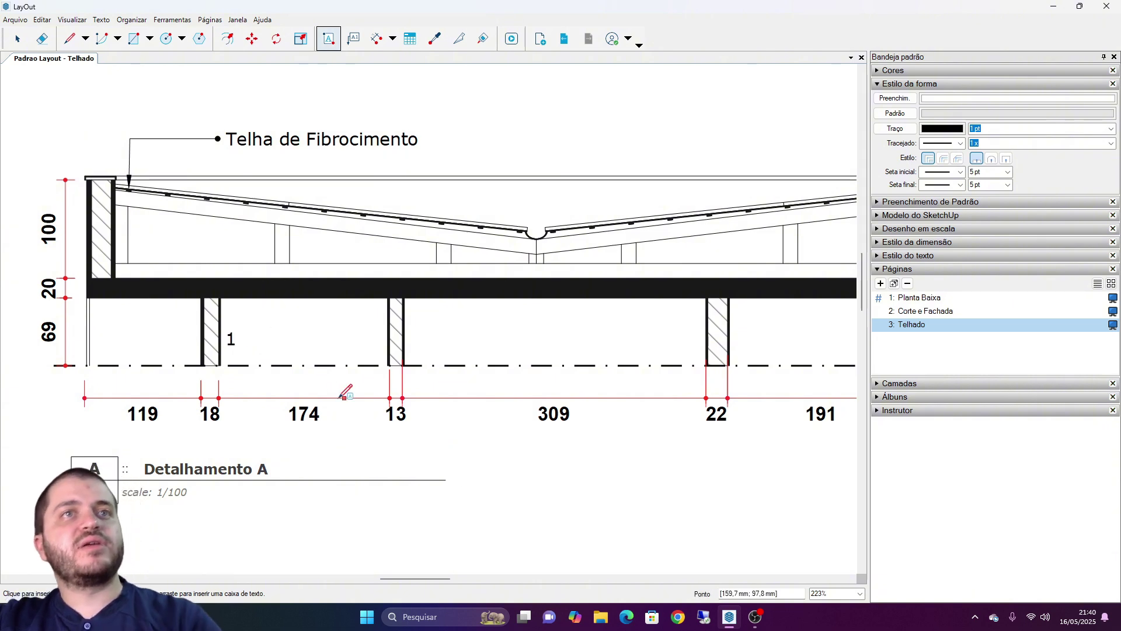
- Copy the sequence number horizontally to the other three hatched walls of the roof detail
key(space)
click(236, 342)
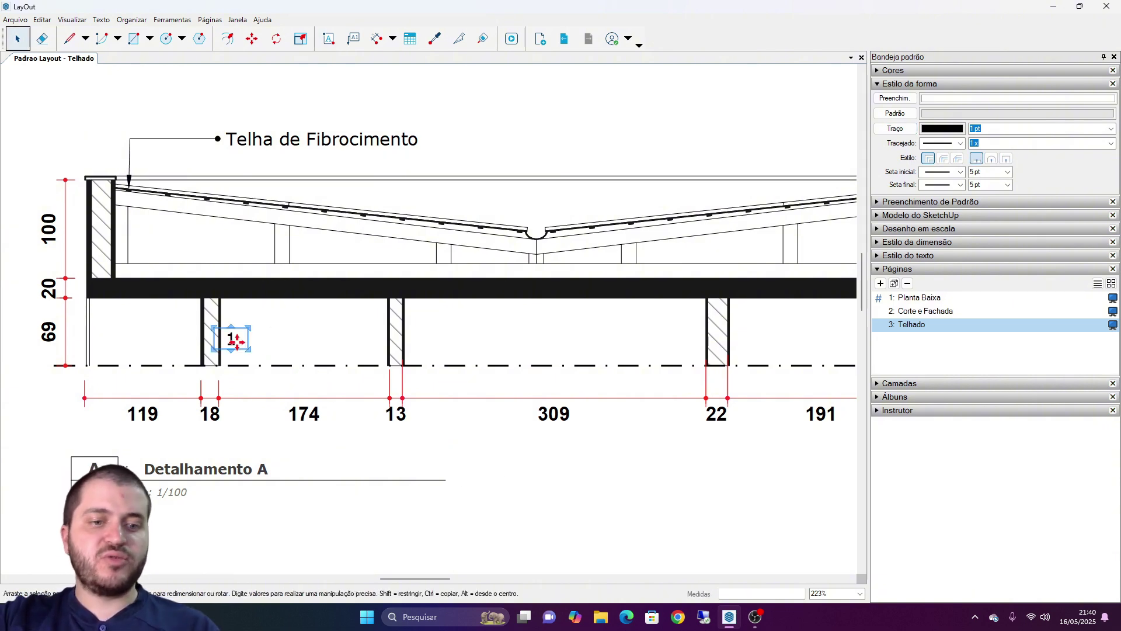
key(m)
ctrl+drag(236, 343, 435, 344)
middle_drag(503, 345, 224, 341)
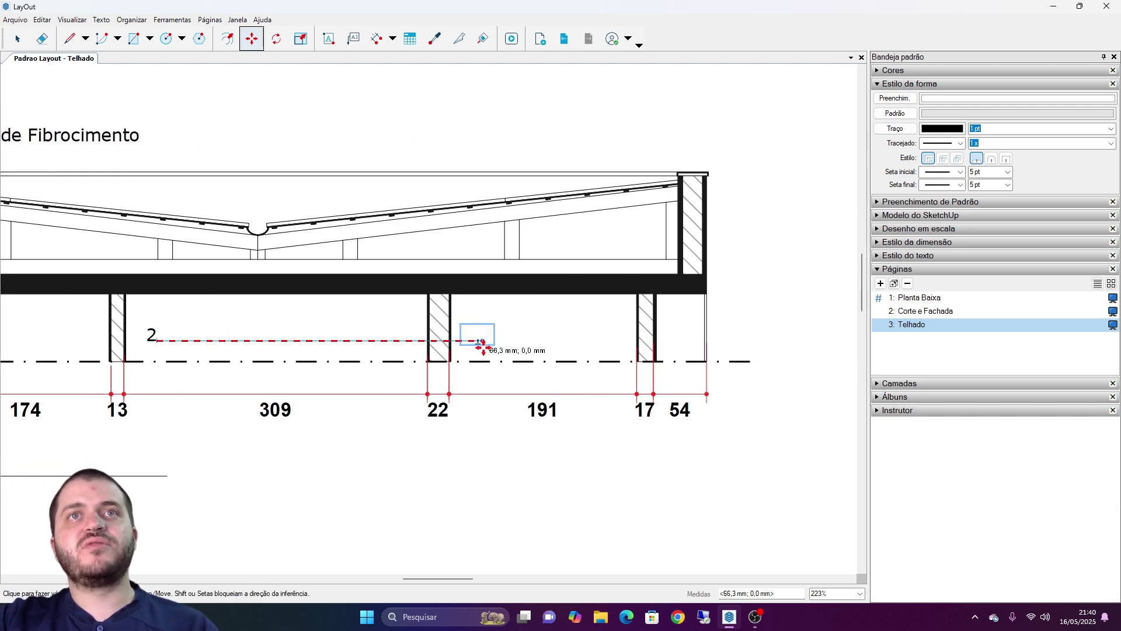
click(483, 347)
click(613, 345)
key(space)
scroll(533, 491, down, 3)
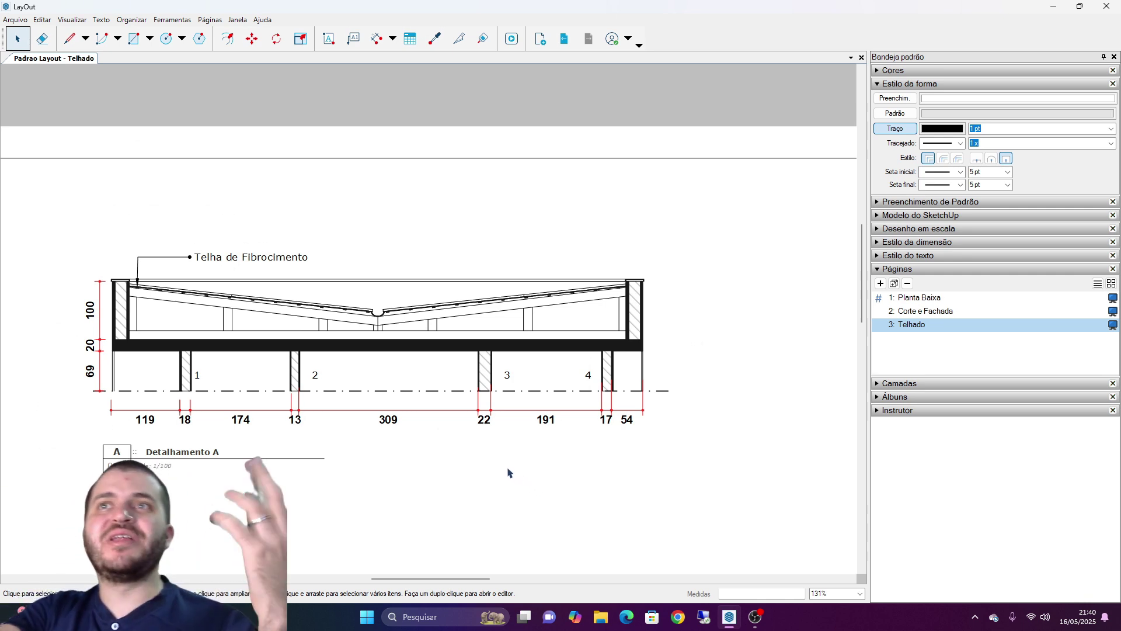
- Insert a text box with the auto-text tag <DataVideo> in the blank area above the roof detail
click(101, 19)
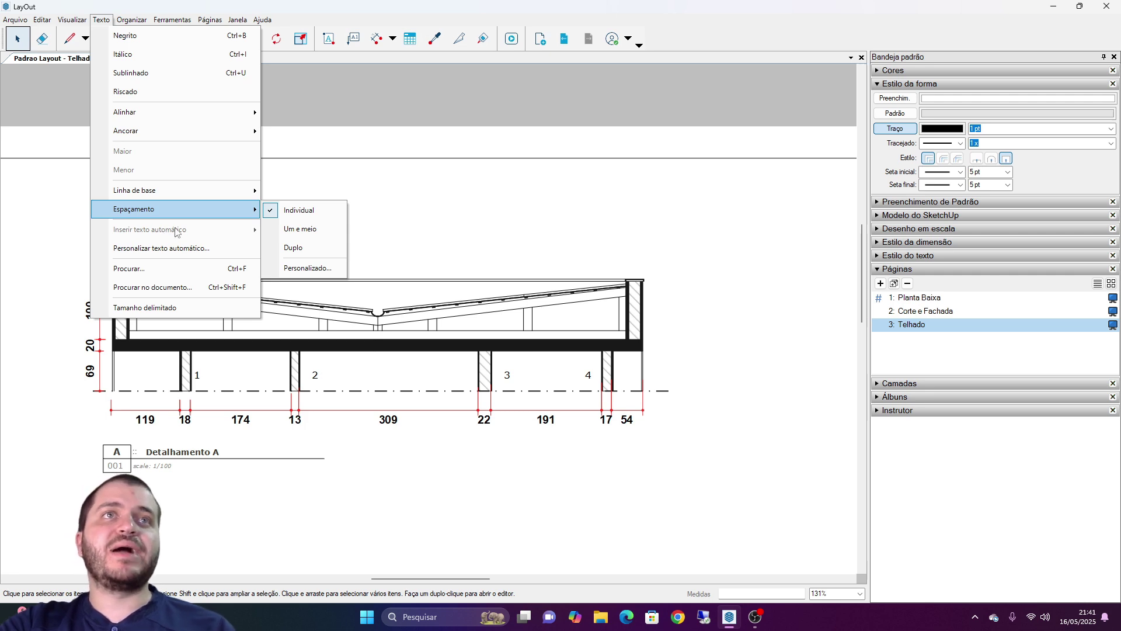
click(433, 233)
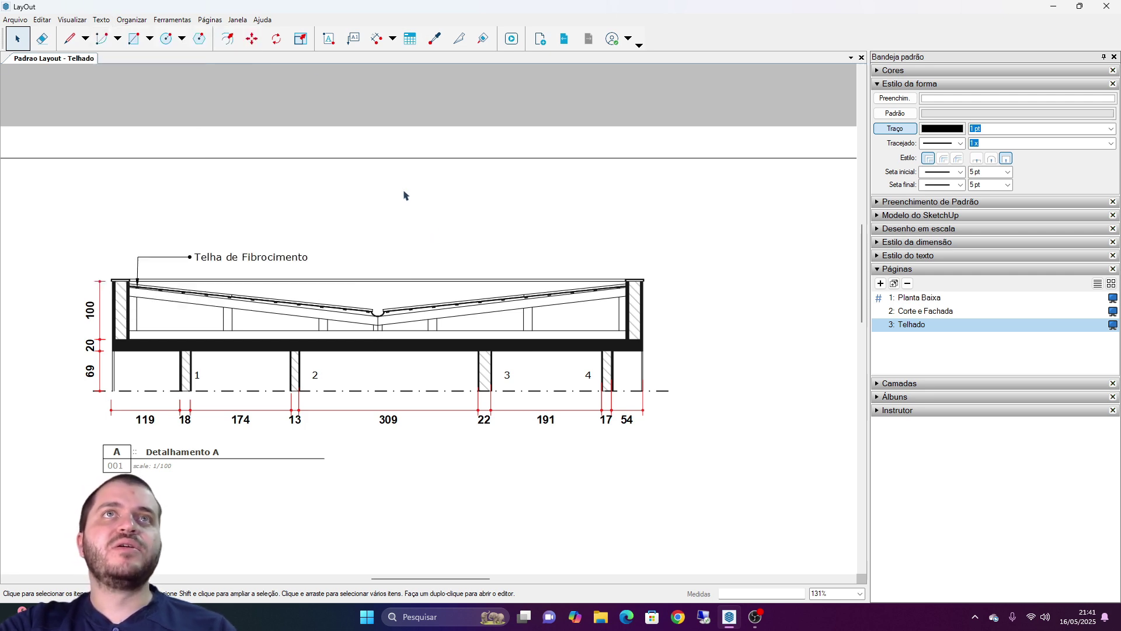
click(333, 44)
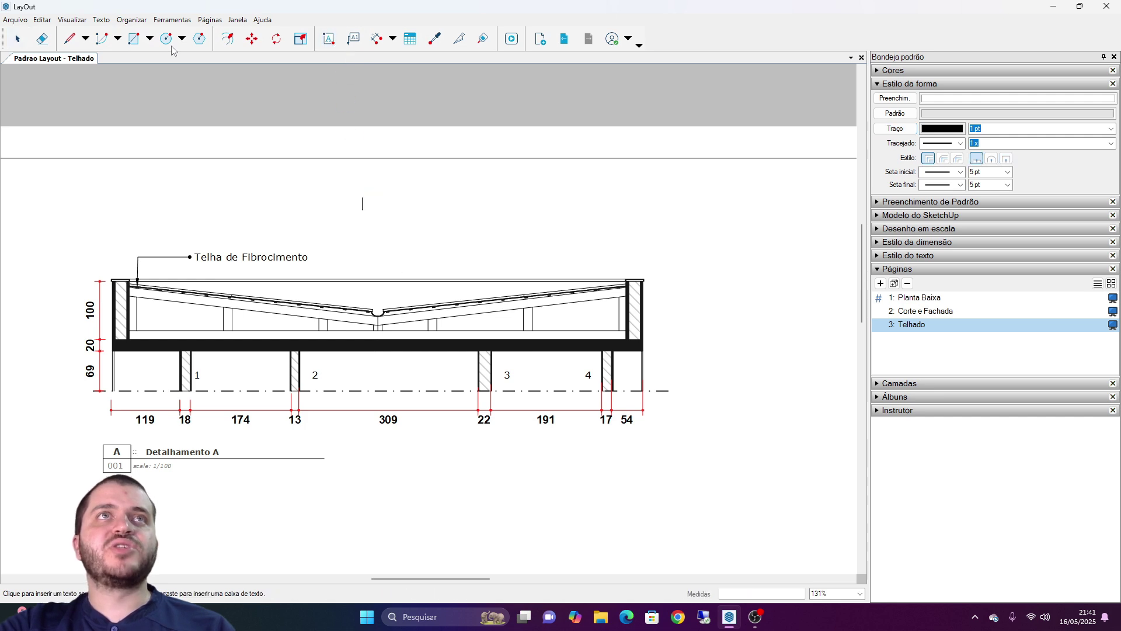
click(101, 20)
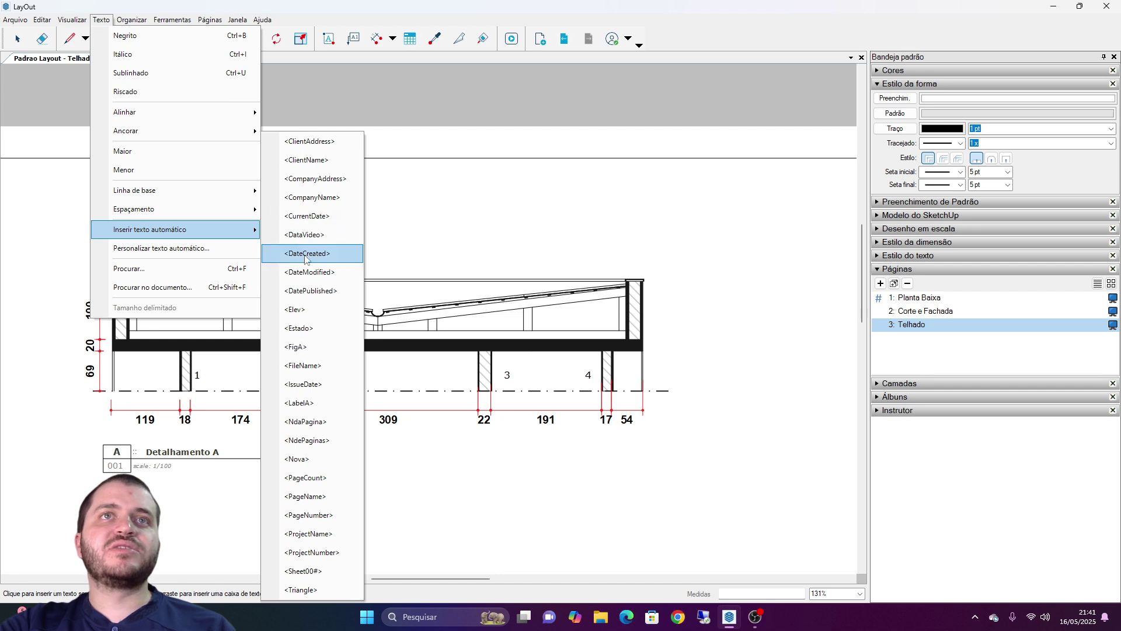
click(313, 234)
click(400, 243)
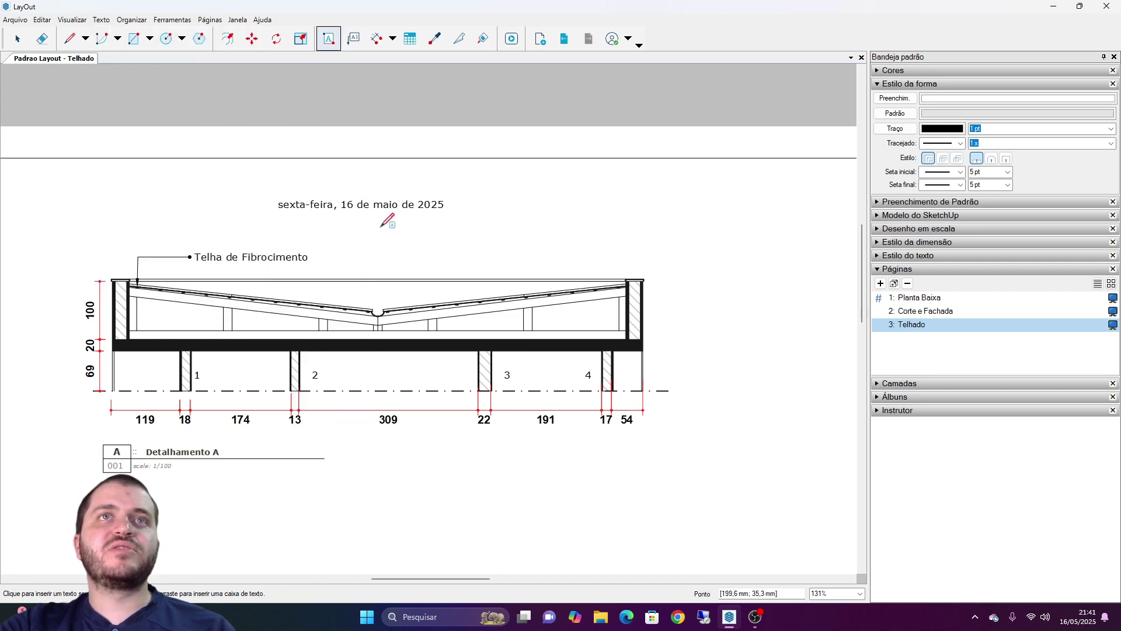
key(space)
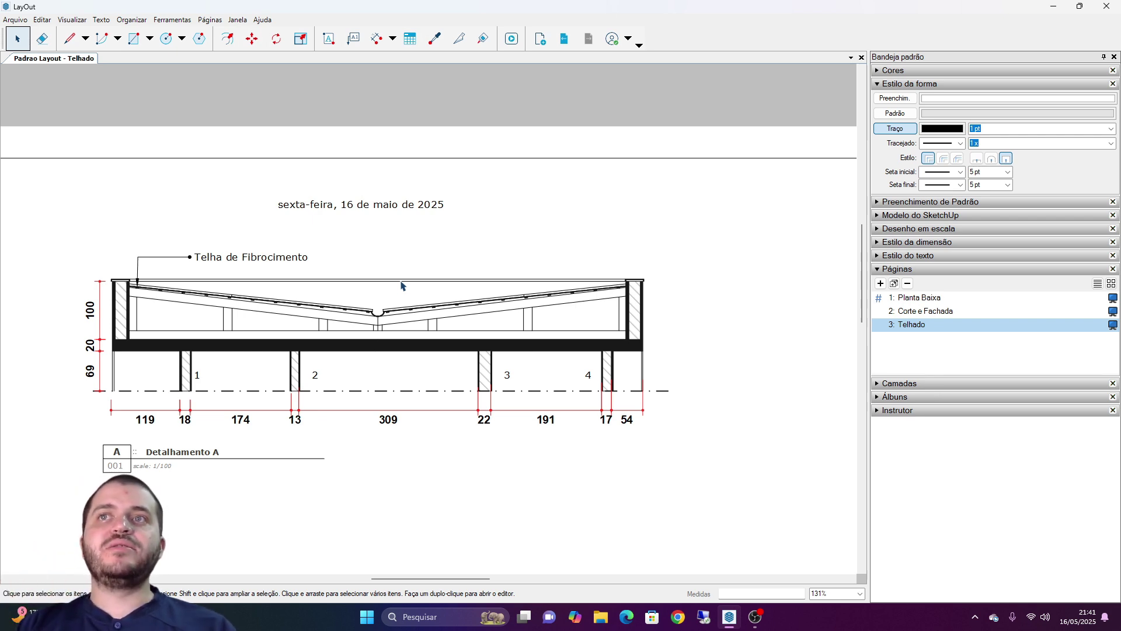
- Place the Sheet Index table from the TB-Elegant album in the blank area below the roof detail
scroll(442, 332, down, 5)
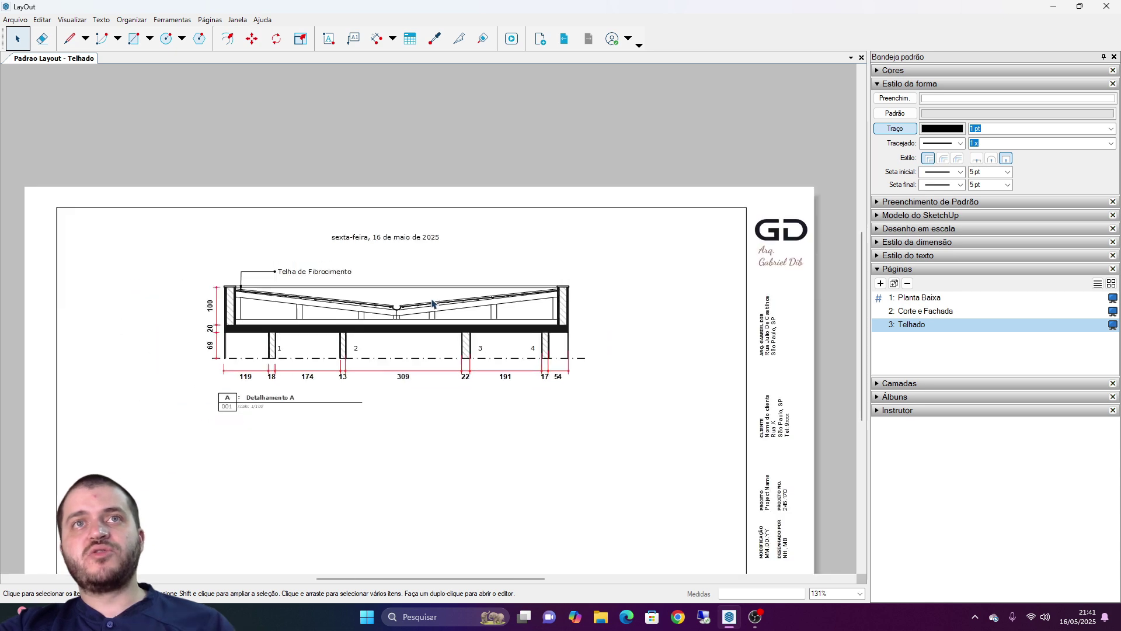
middle_drag(442, 331, 425, 305)
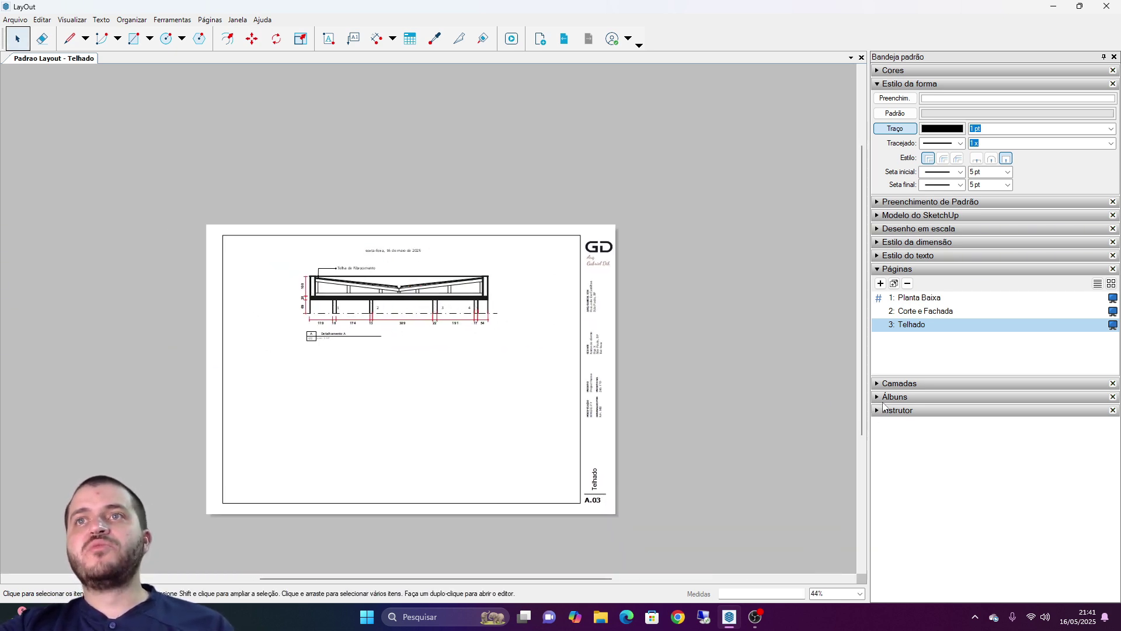
click(885, 398)
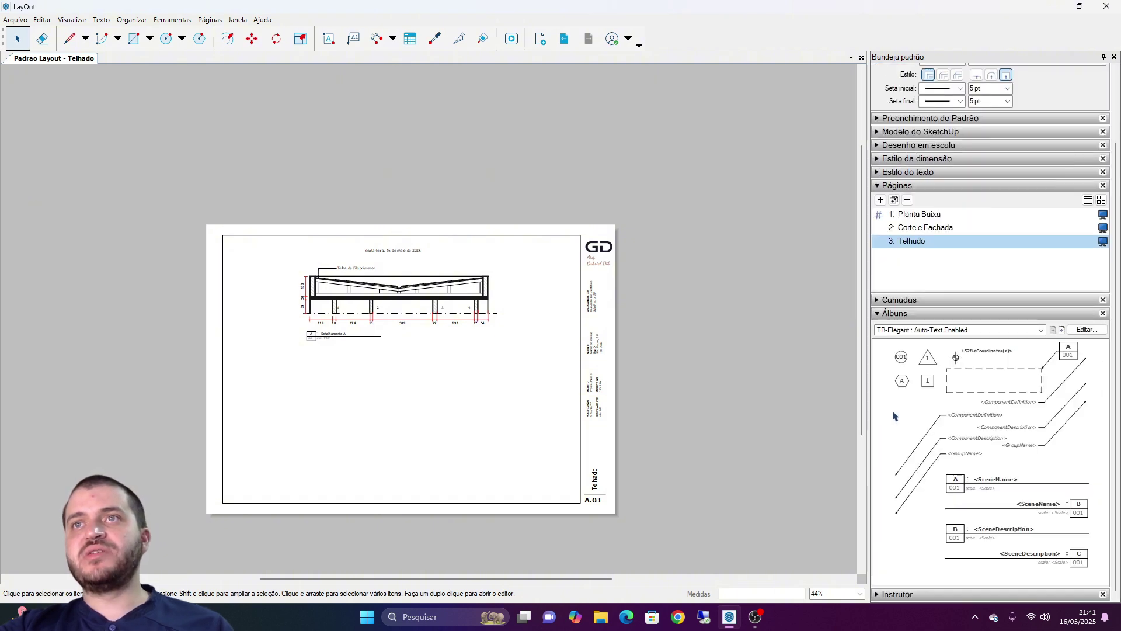
click(936, 330)
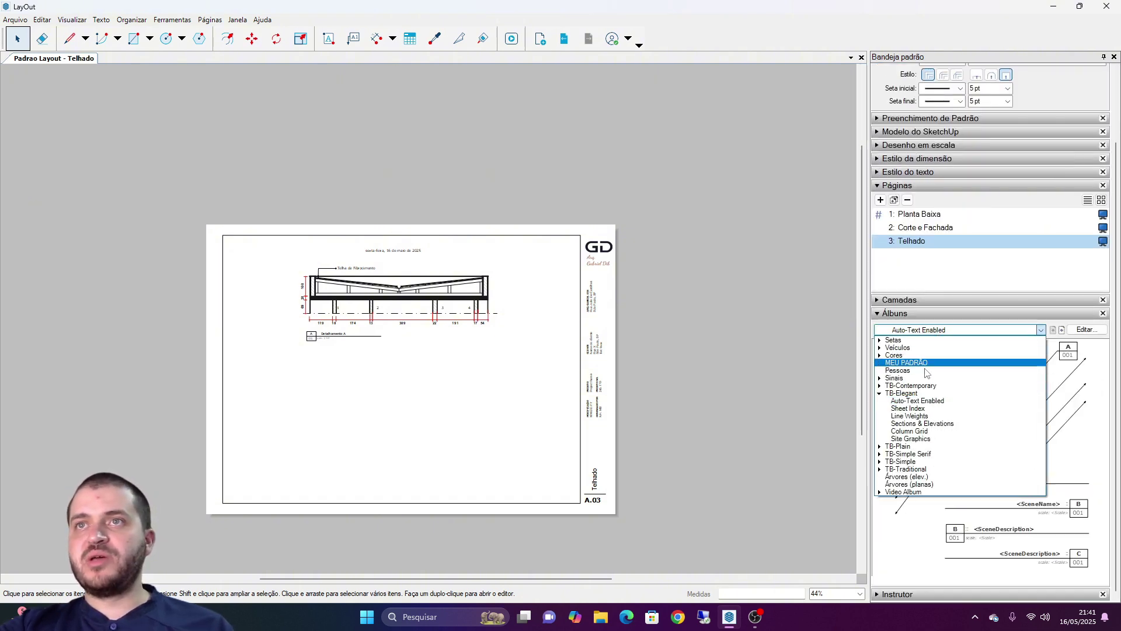
click(928, 409)
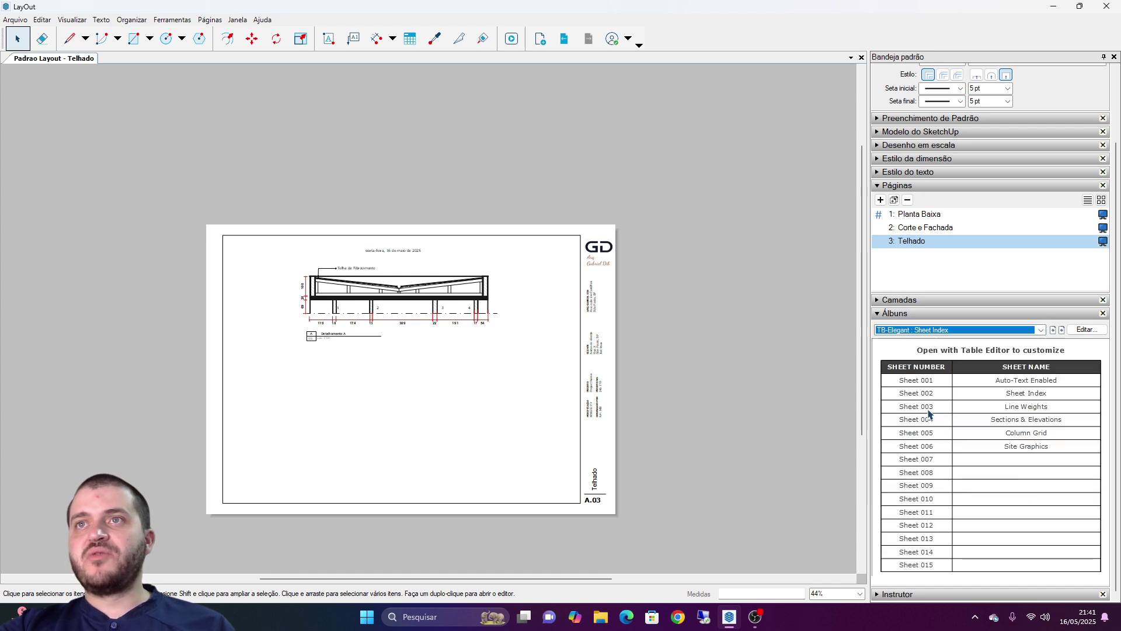
click(518, 414)
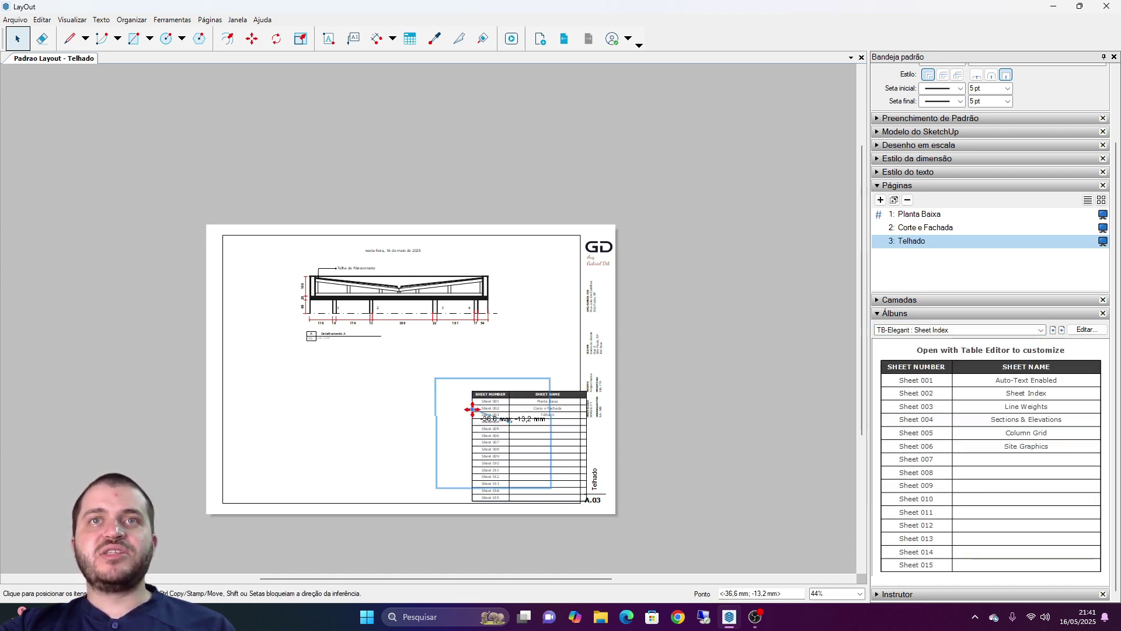
- Examine the auto-text tags behind the Sheet 004 and Sheet 005 cells in the index table's number column
scroll(510, 423, up, 5)
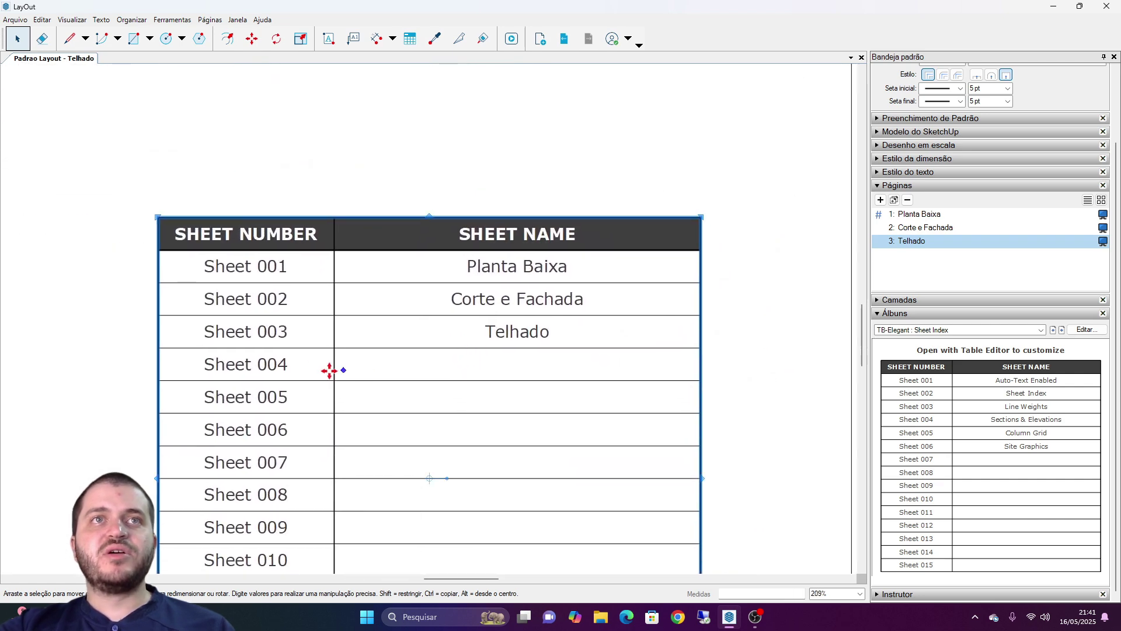
double_click(295, 368)
double_click(254, 368)
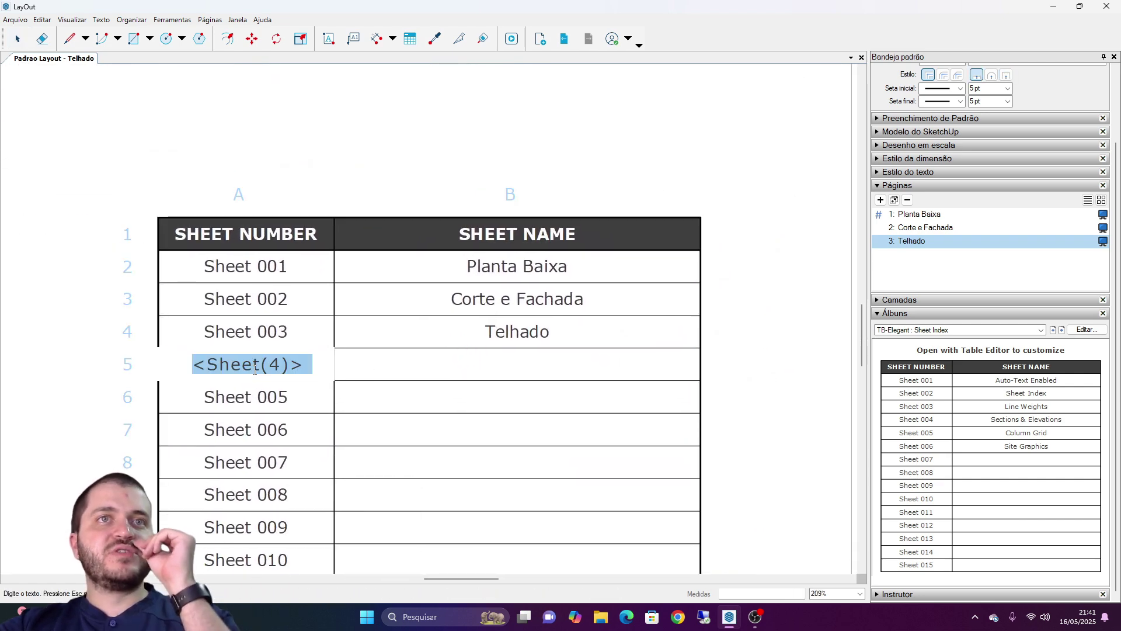
click(265, 365)
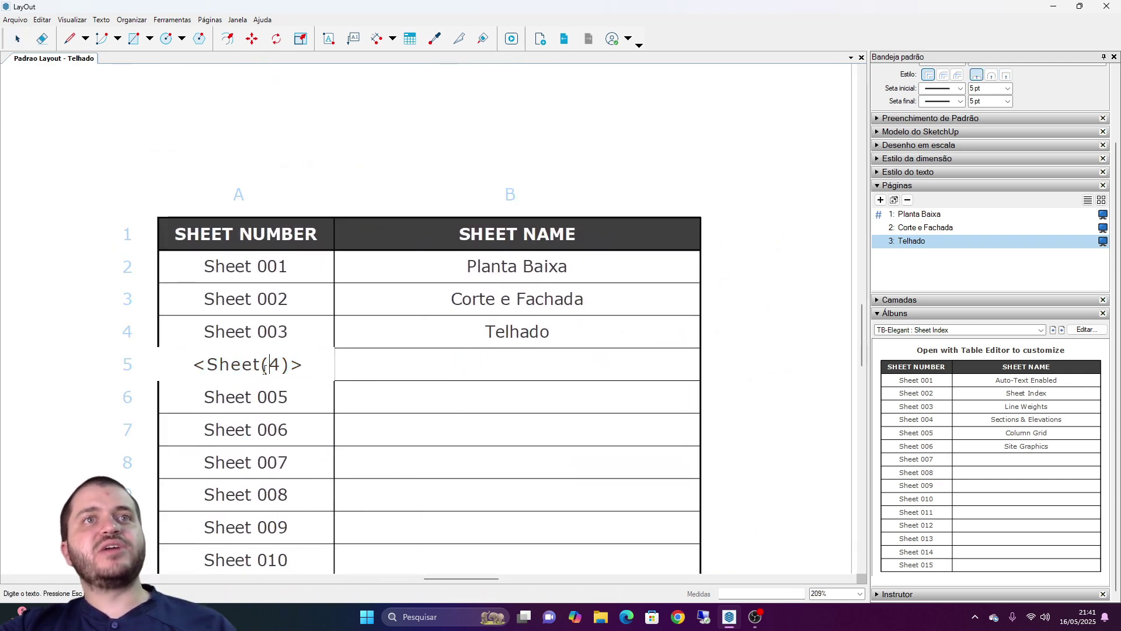
click(255, 400)
double_click(258, 398)
key(Escape)
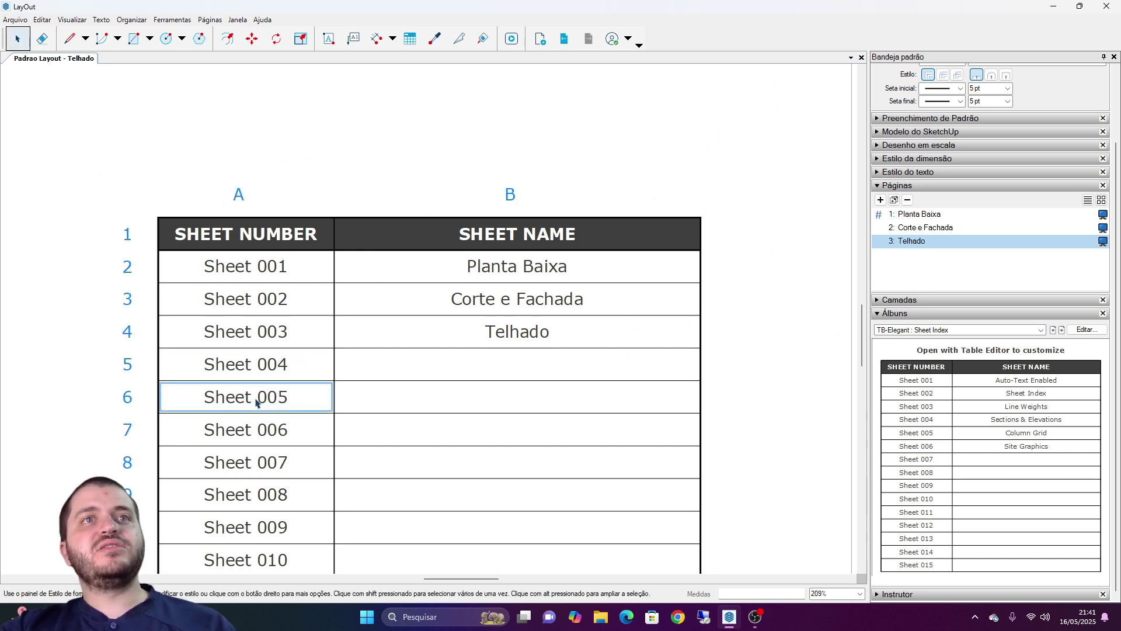
- Examine the auto-text tags behind the blank sheet name cells in rows 5 to 8 of the index table
double_click(480, 374)
click(607, 360)
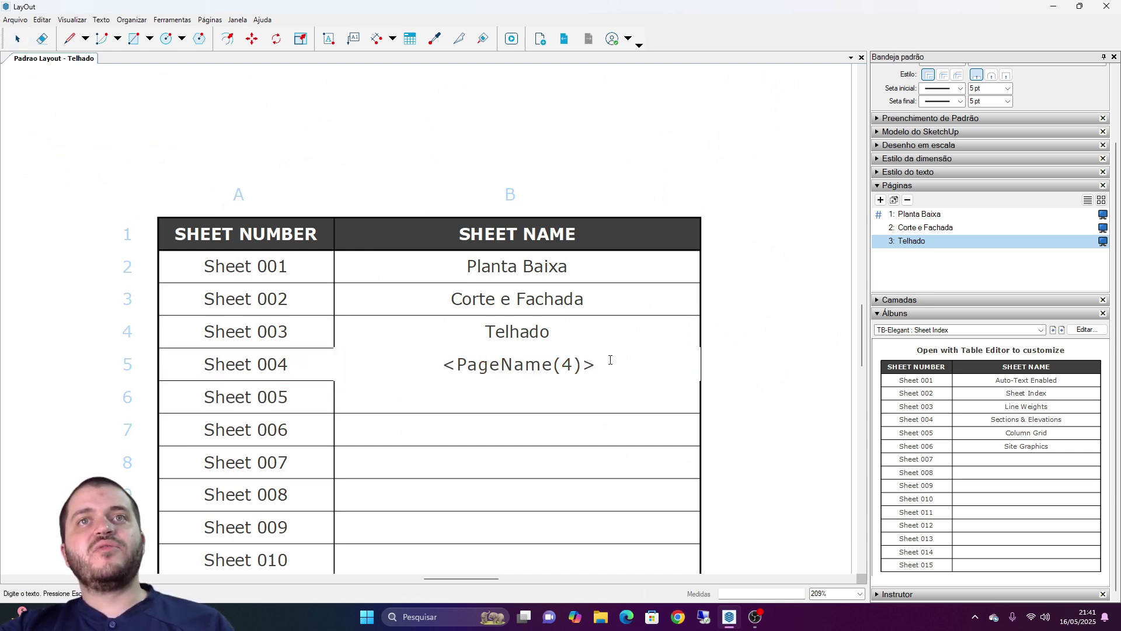
click(485, 396)
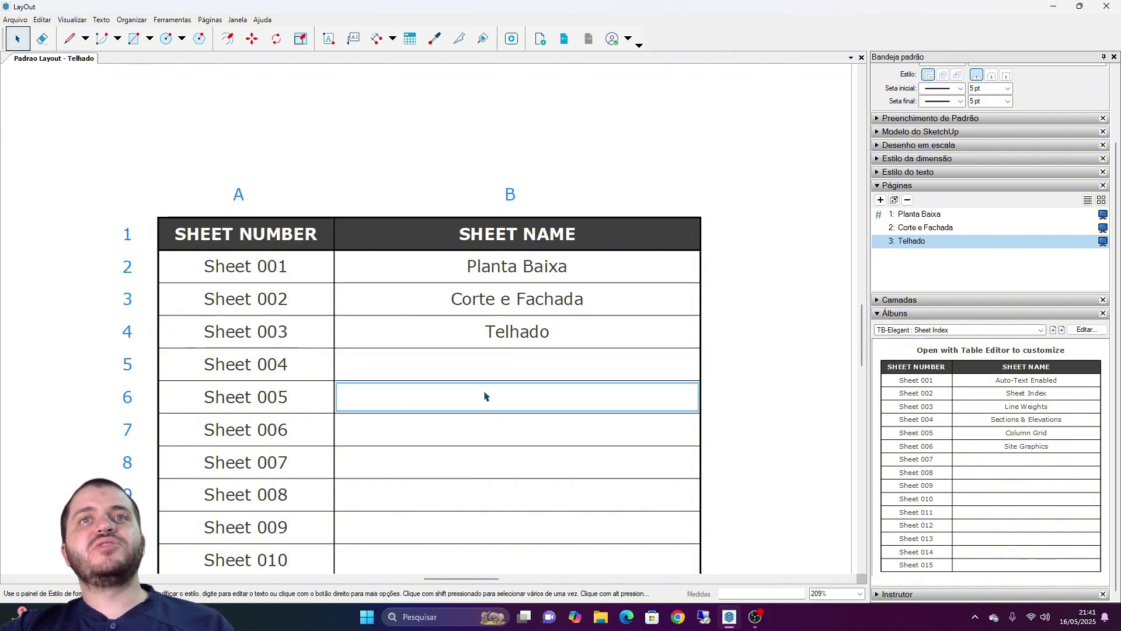
double_click(484, 397)
click(490, 435)
double_click(490, 435)
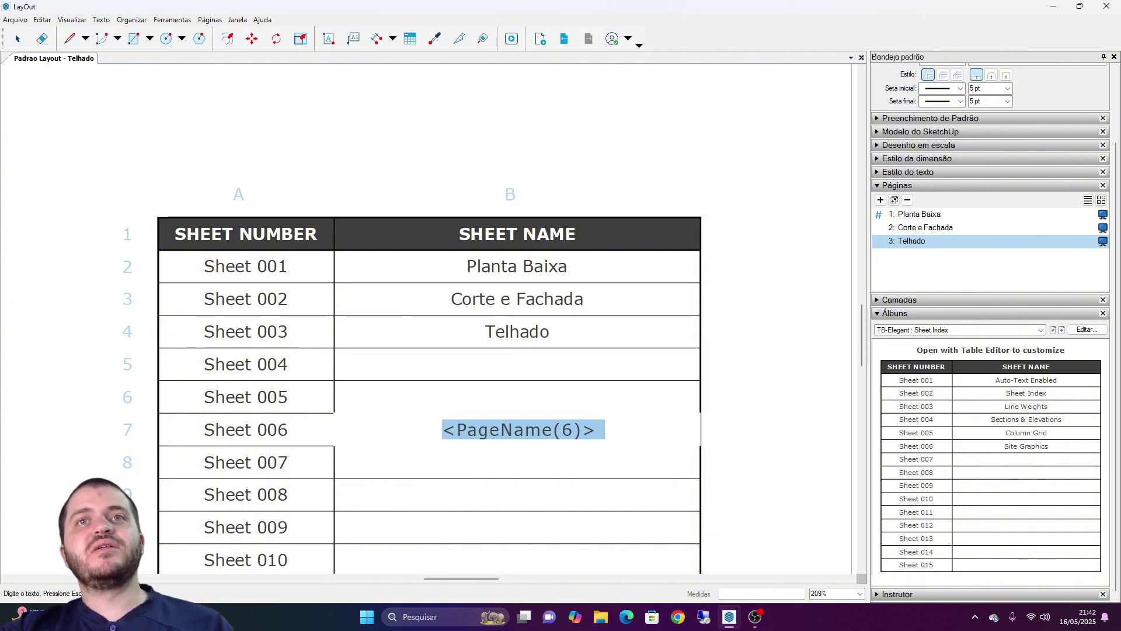
scroll(502, 455, up, 1)
click(503, 448)
double_click(503, 446)
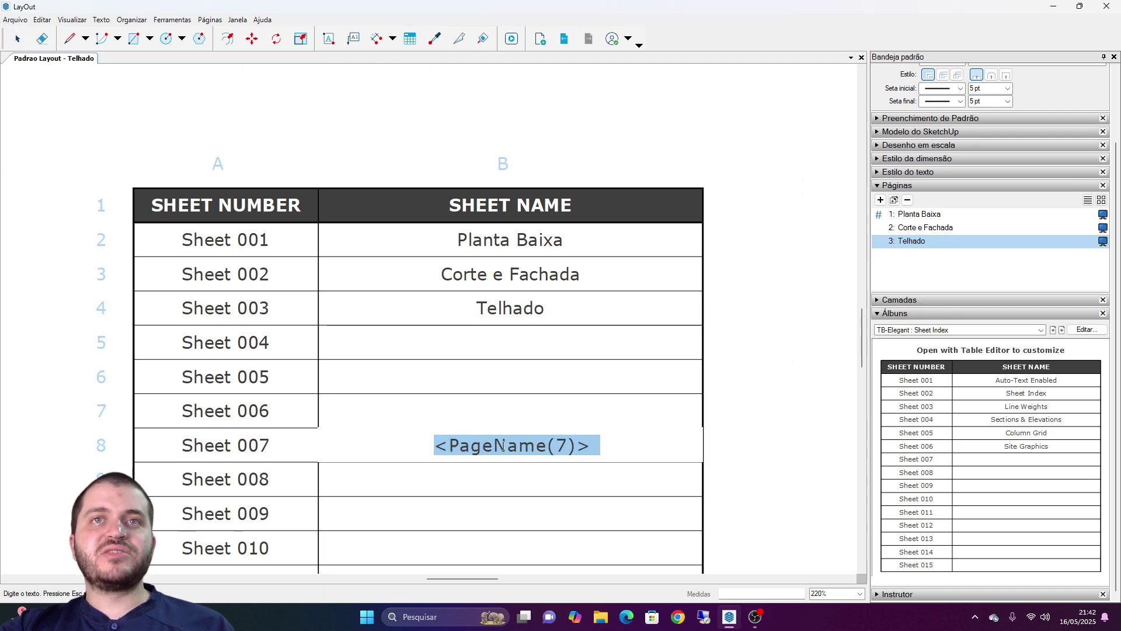
key(Escape)
scroll(506, 476, down, 5)
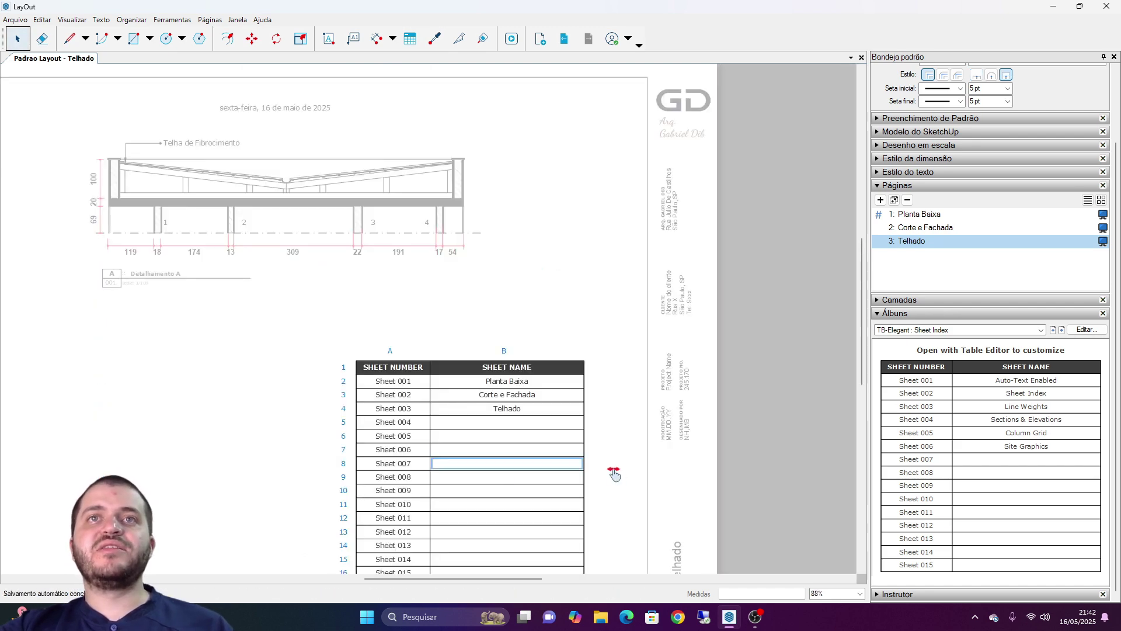
middle_drag(615, 476, 559, 374)
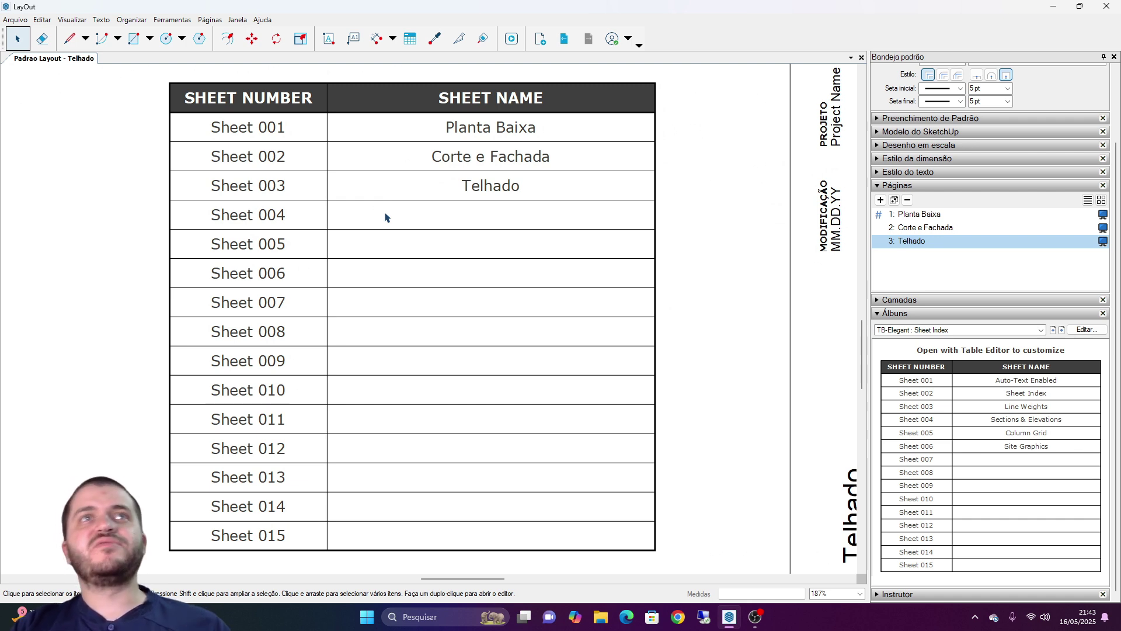
- Change the header of the index table's first column to "Número"
double_click(266, 88)
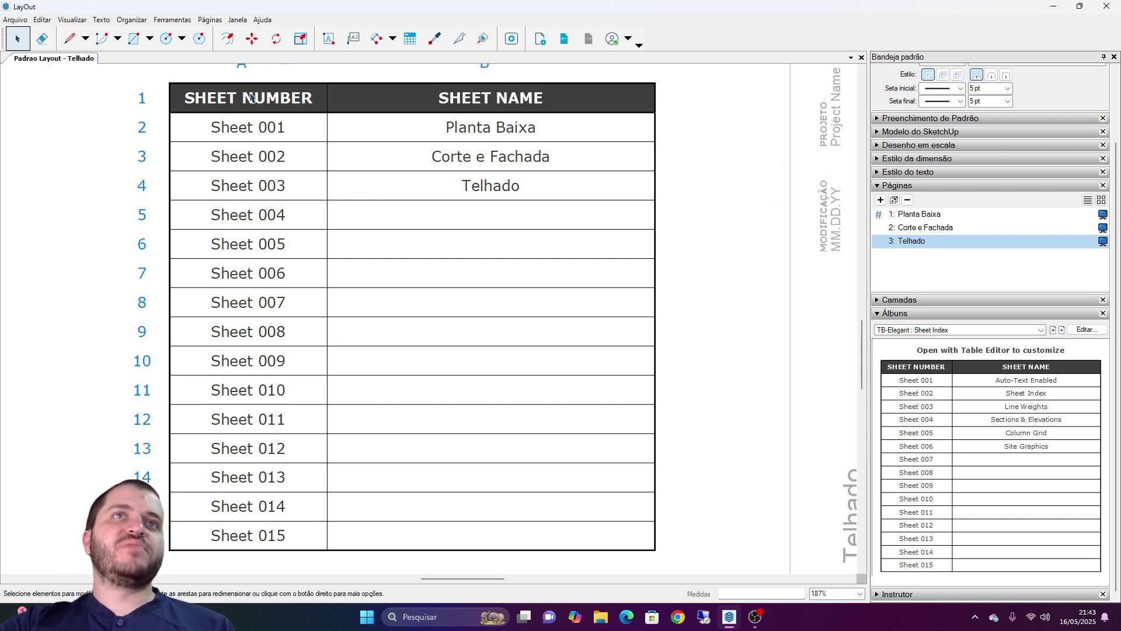
click(236, 96)
double_click(237, 96)
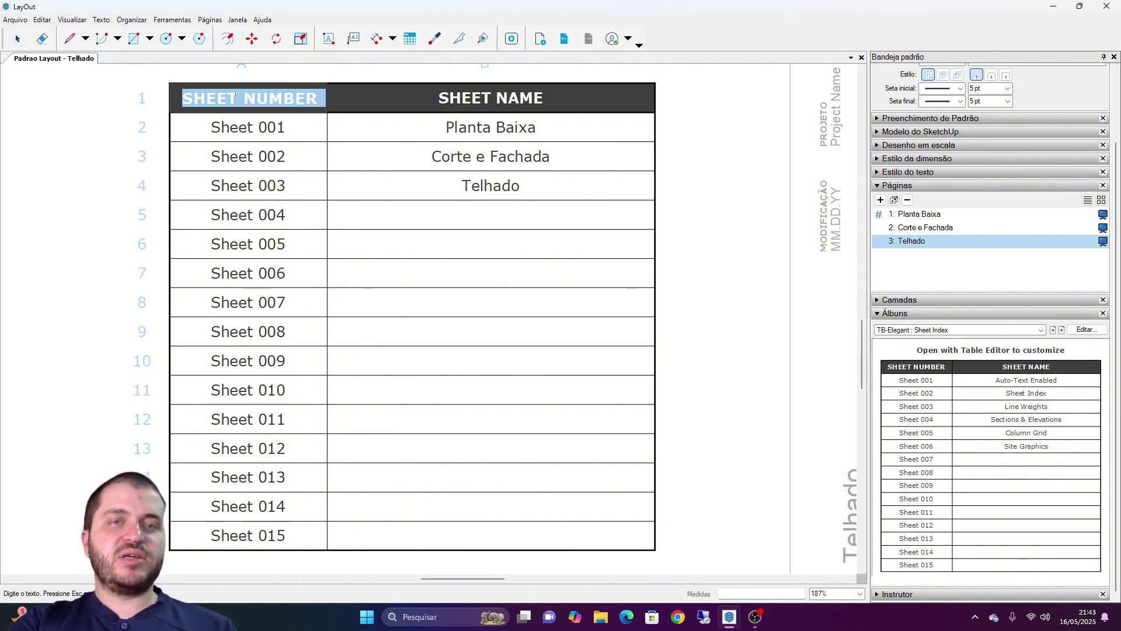
text(Numero)
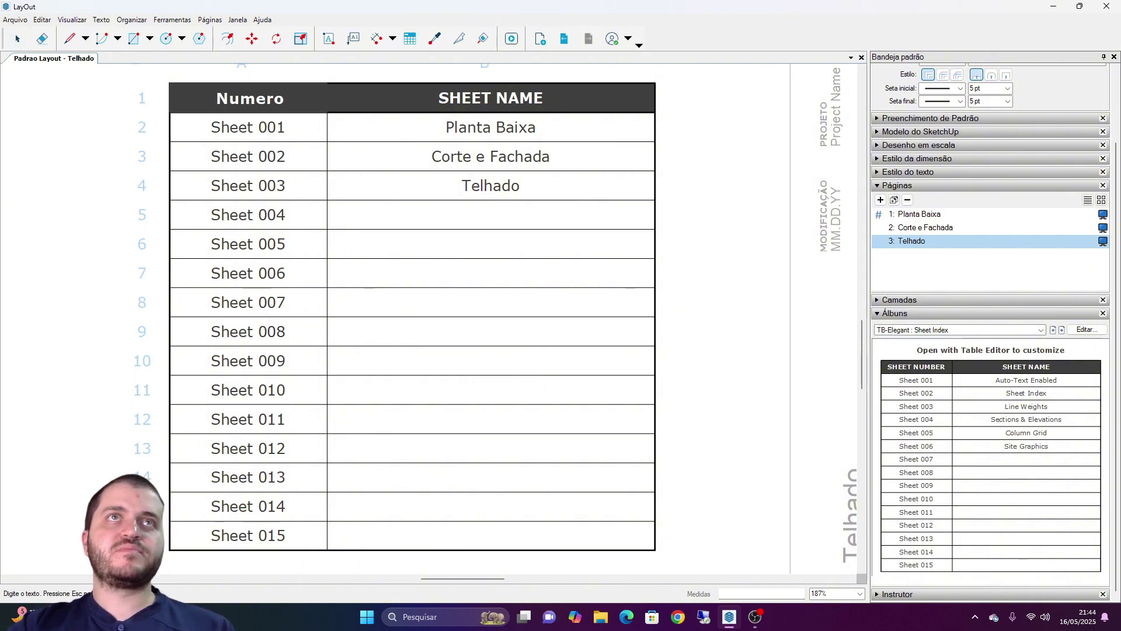
key(BackSpace)
text(ú)
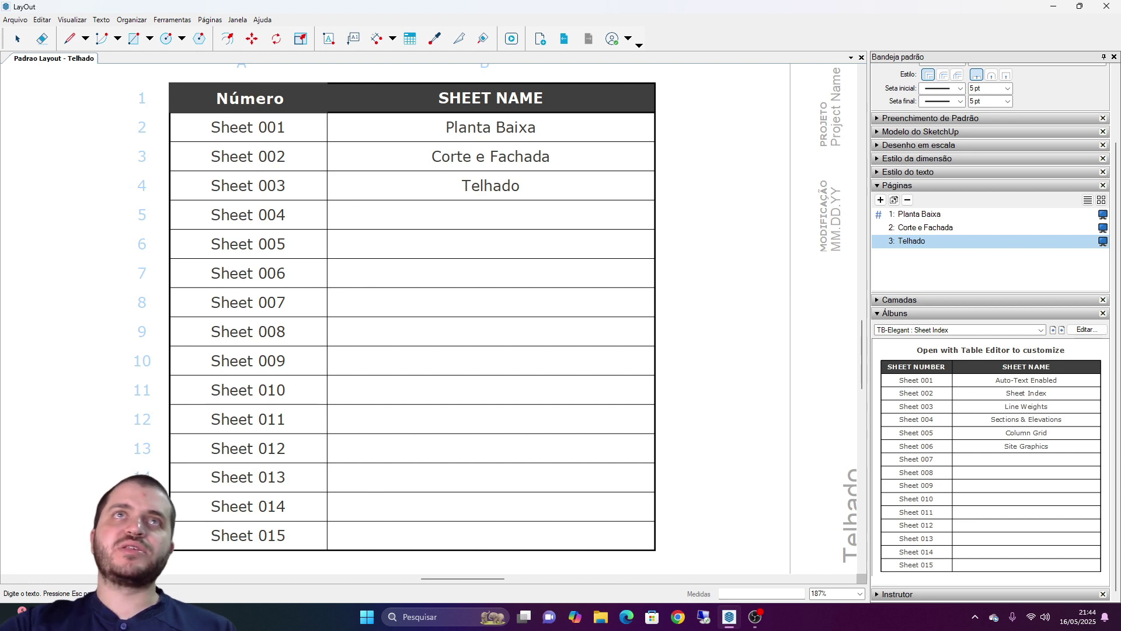
- Change the header of the index table's second column to "Nome da Folha" and finish editing the cell
click(442, 102)
double_click(451, 98)
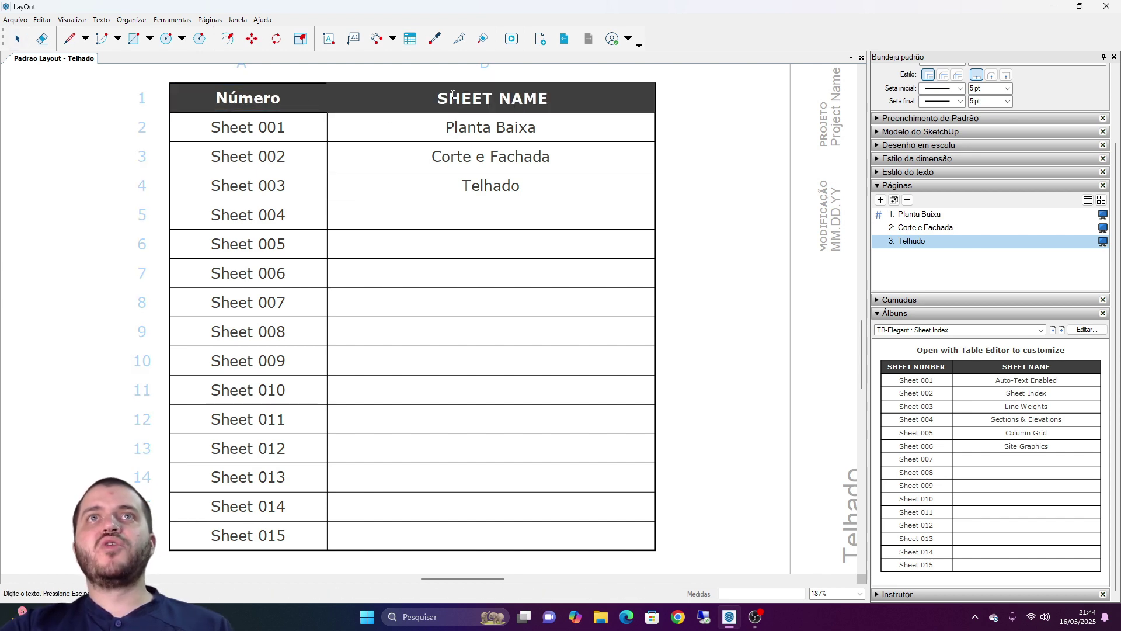
triple_click(452, 99)
text(Nome da FOlha)
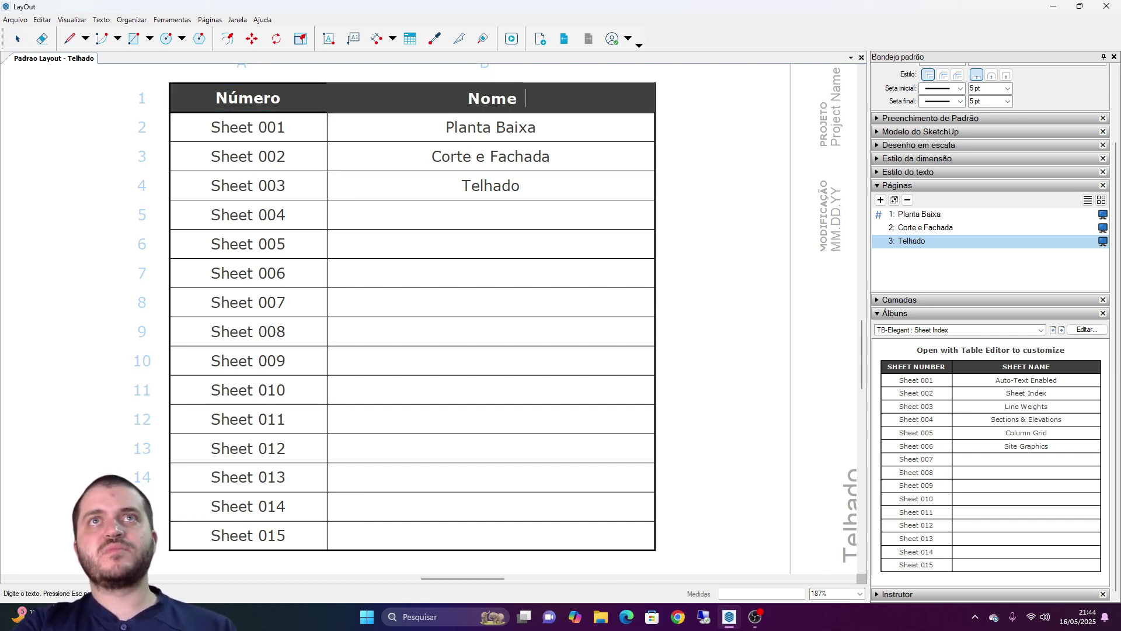
key(BackSpace)
key(BackSpace)
key(BackSpace)
key(BackSpace)
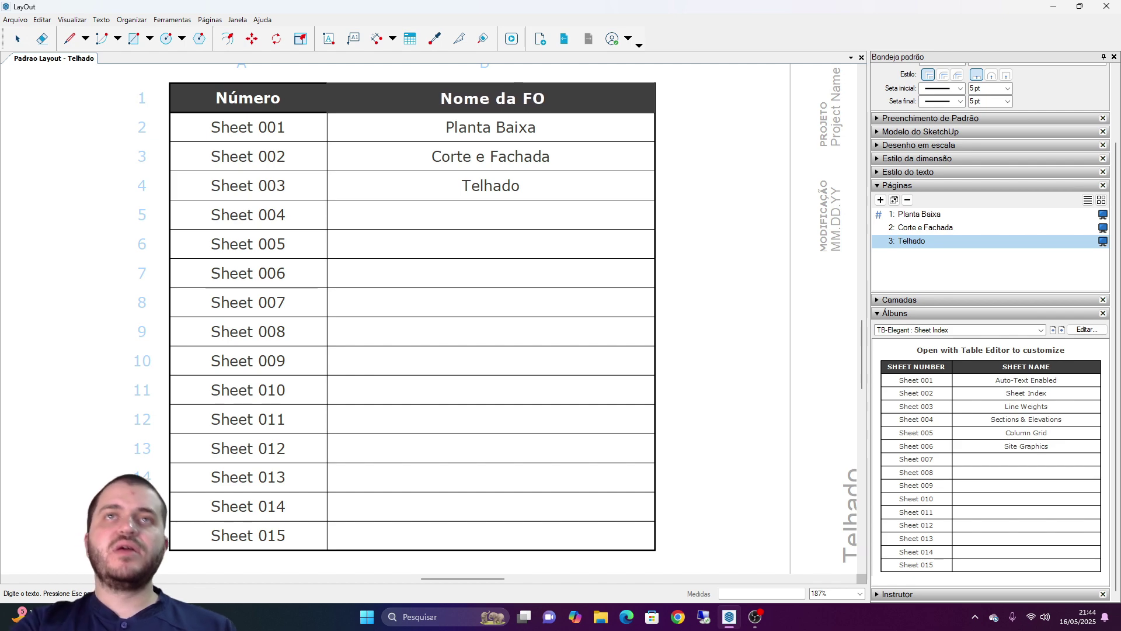
text(olha)
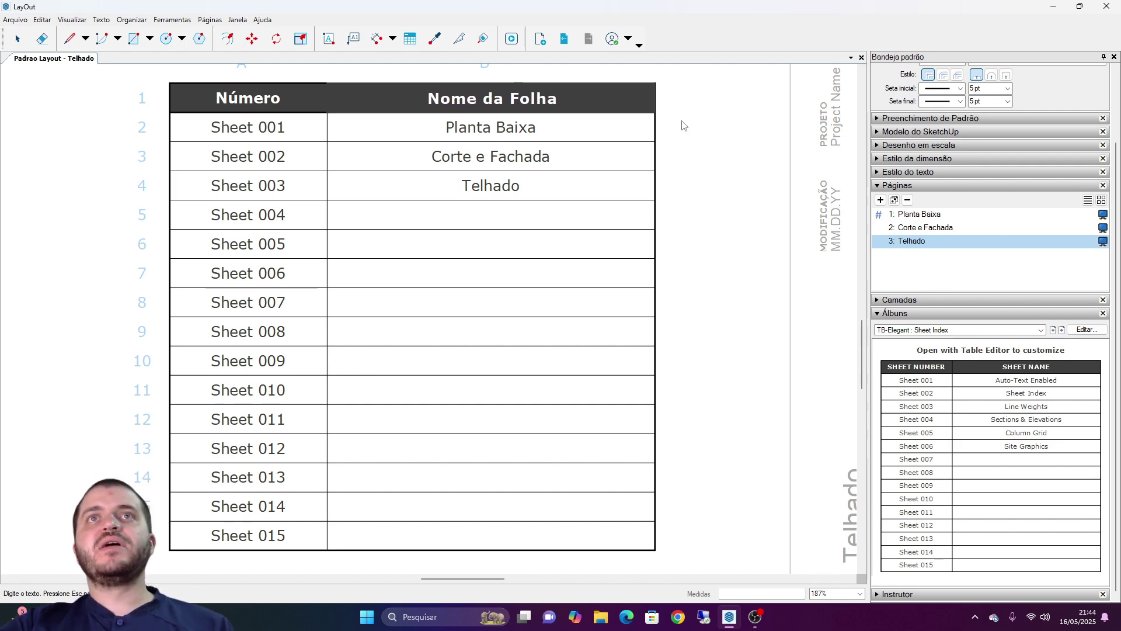
key(Escape)
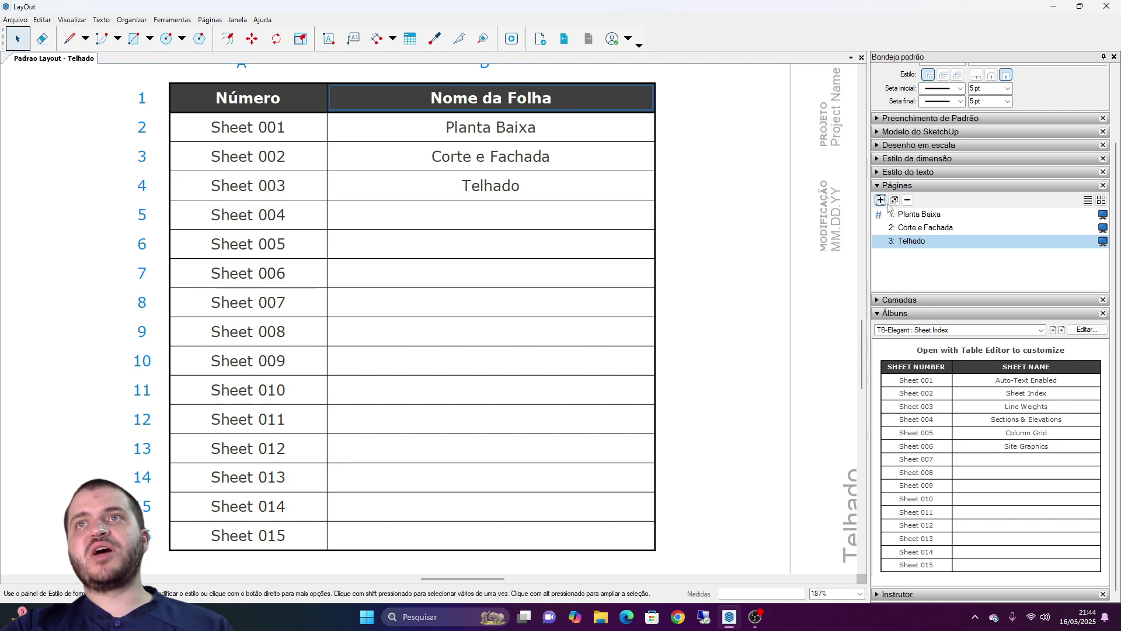
- Add a fourth page named Teste and return to the index table on the Telhado page
click(881, 200)
double_click(924, 253)
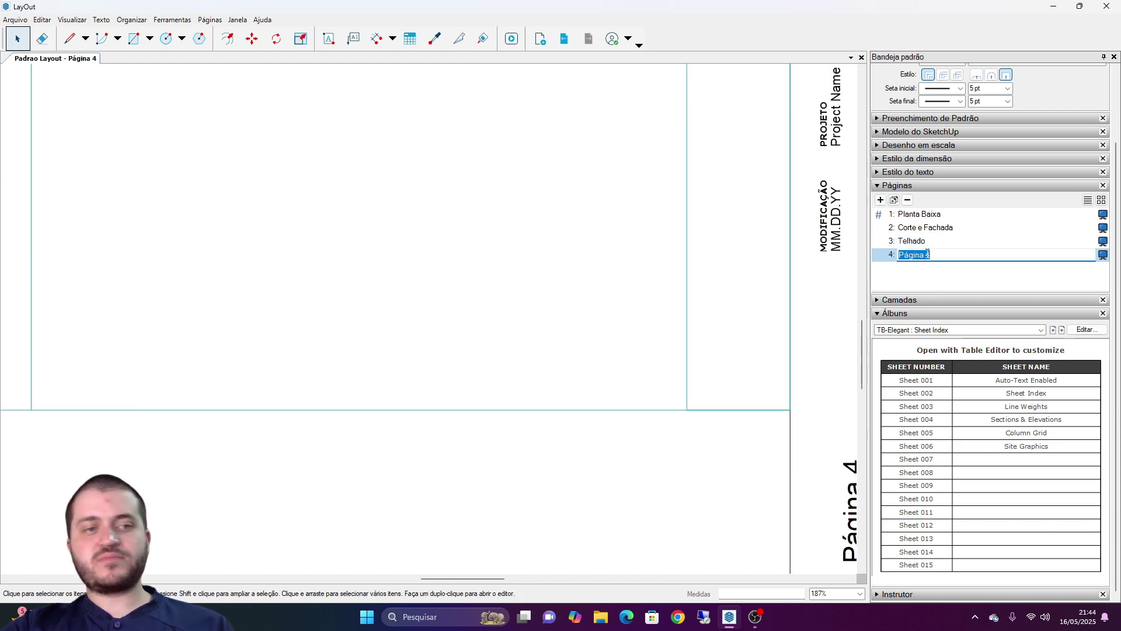
key(Return)
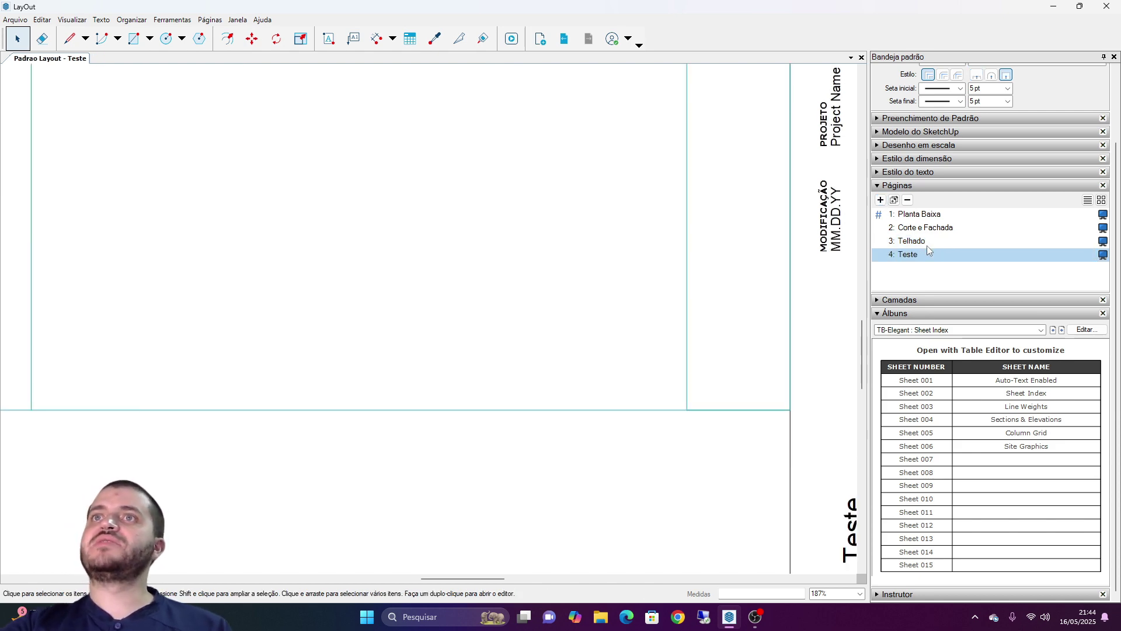
click(927, 243)
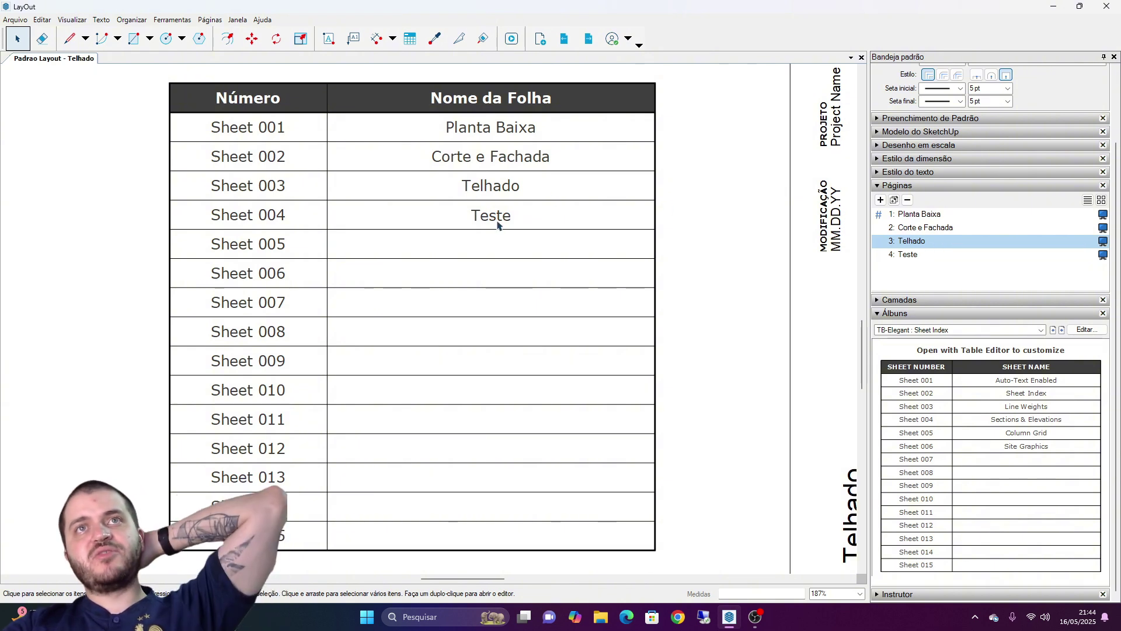
- Try to replace the word Sheet with Pag inside the auto-text tag of the index table's first number cell
double_click(272, 137)
double_click(240, 133)
double_click(238, 128)
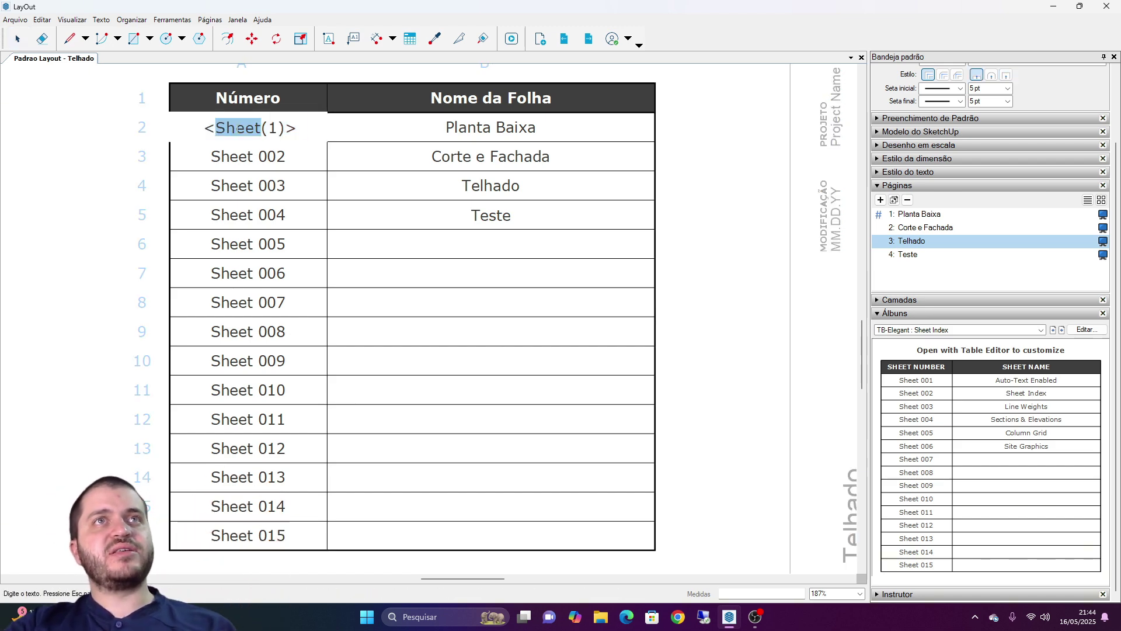
text(Pag)
key(Return)
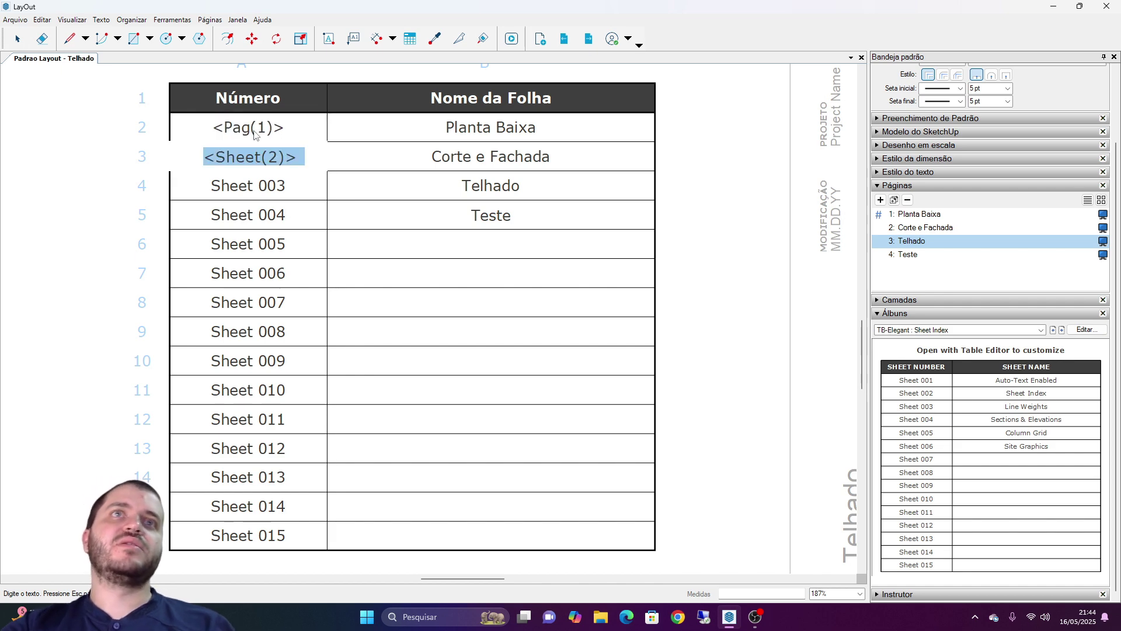
key(Escape)
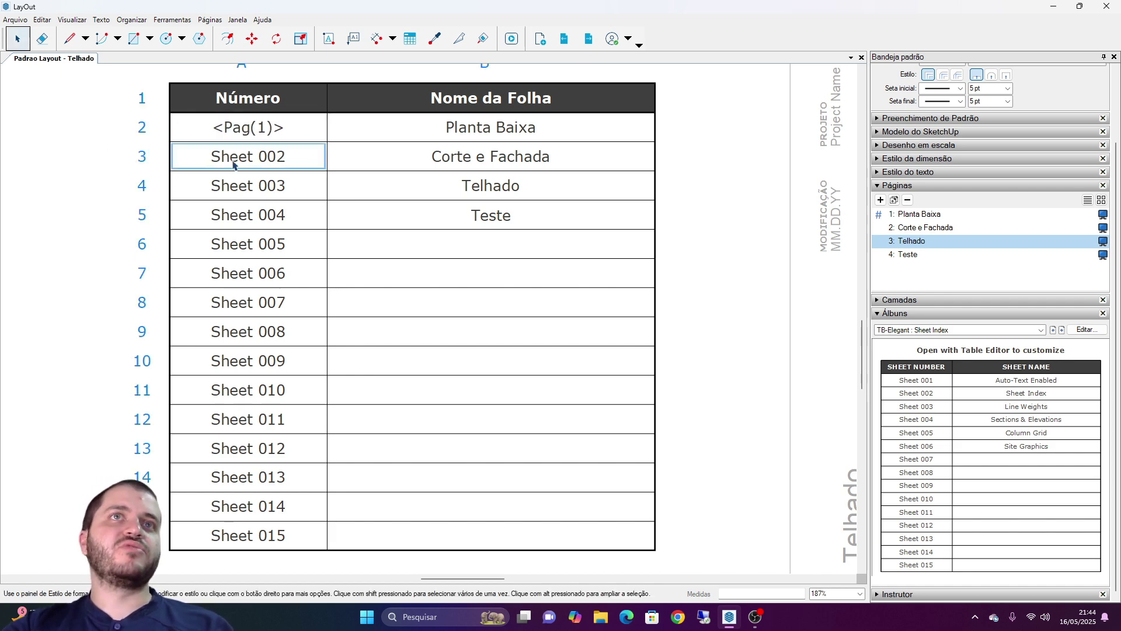
key(Escape)
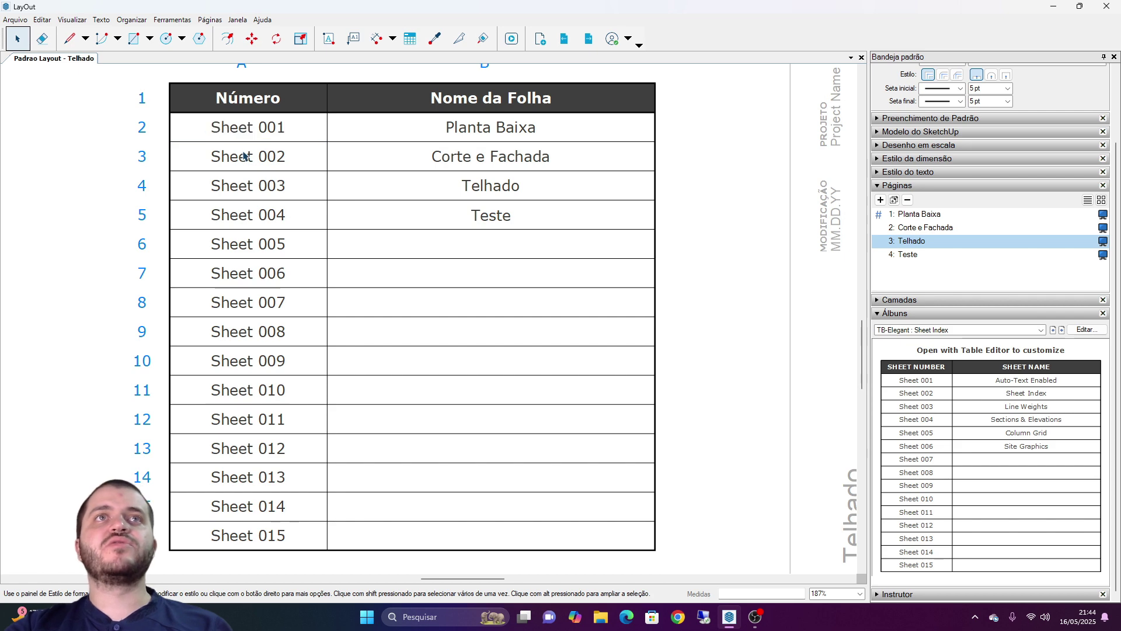
- Check the document's auto-text settings for the <Sheet> tag and close them
click(301, 180)
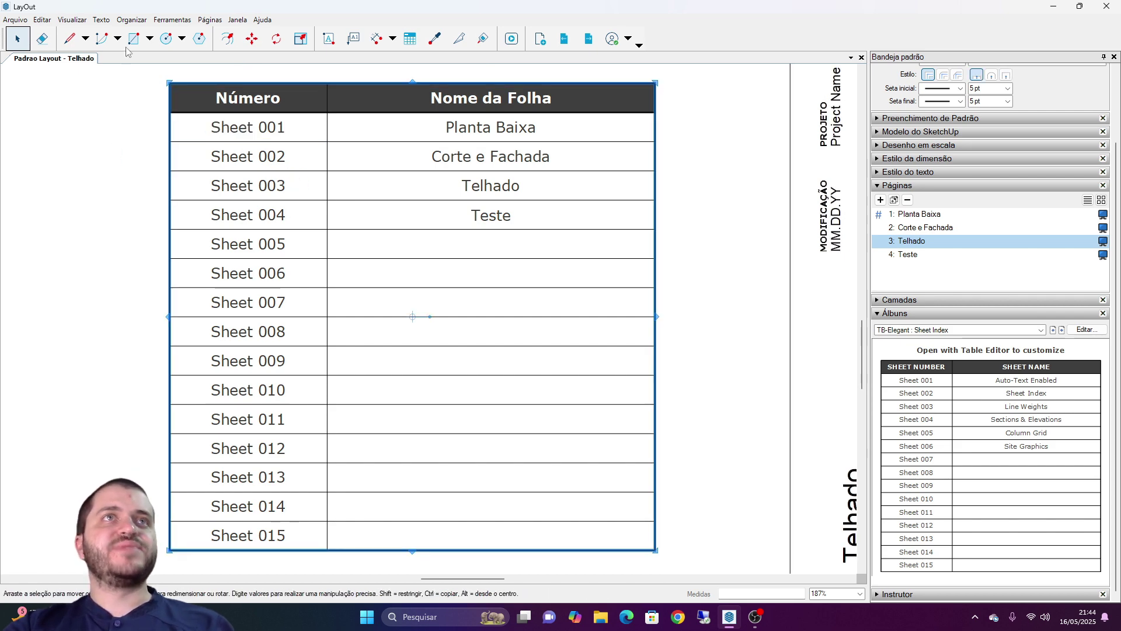
click(105, 21)
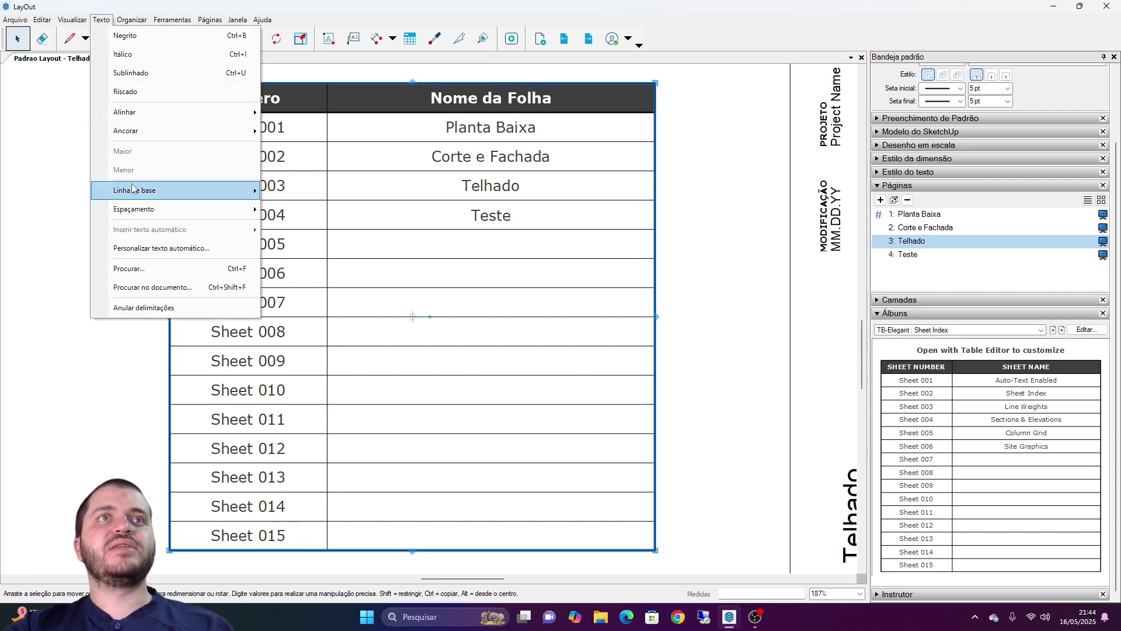
click(146, 249)
drag(199, 118, 157, 114)
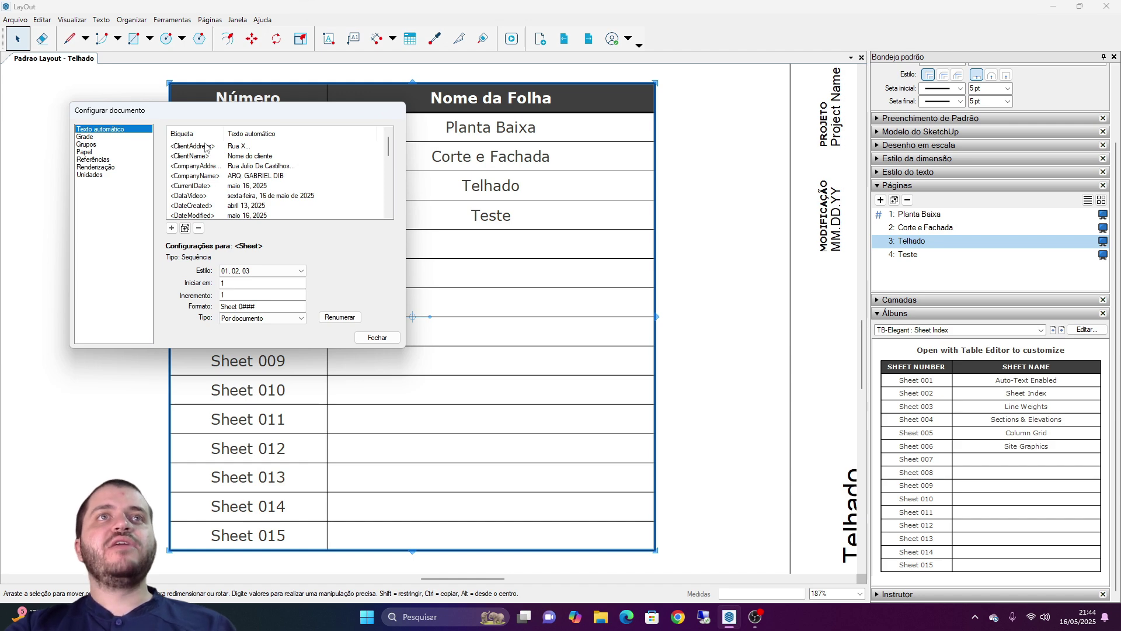
click(261, 159)
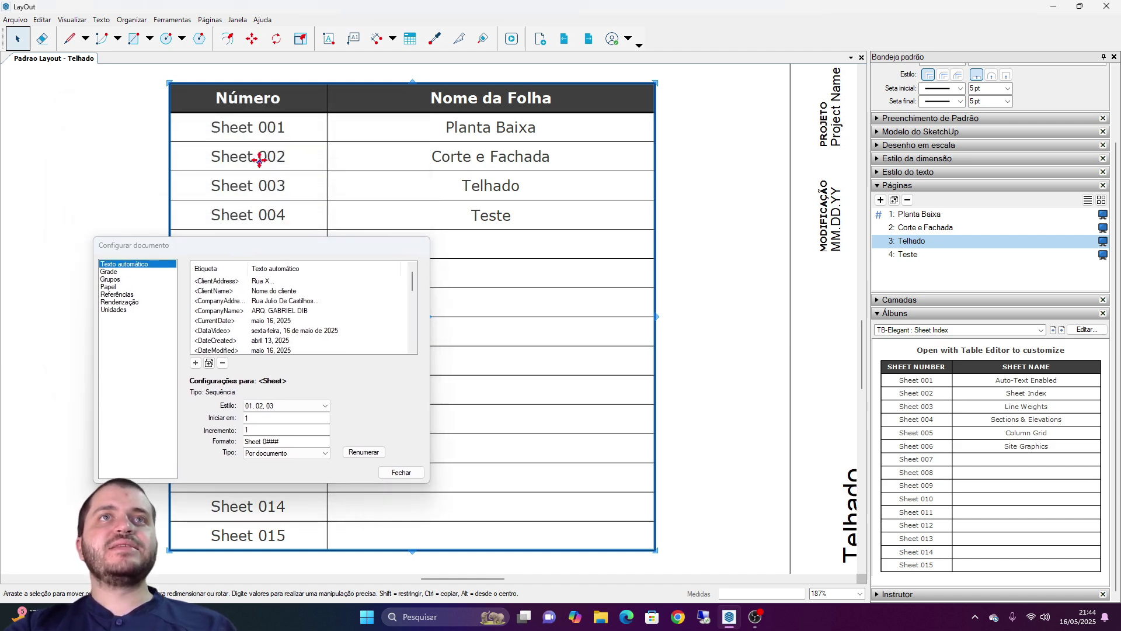
click(402, 473)
- Examine the auto-text tags behind the first three number cells of the index table
double_click(251, 132)
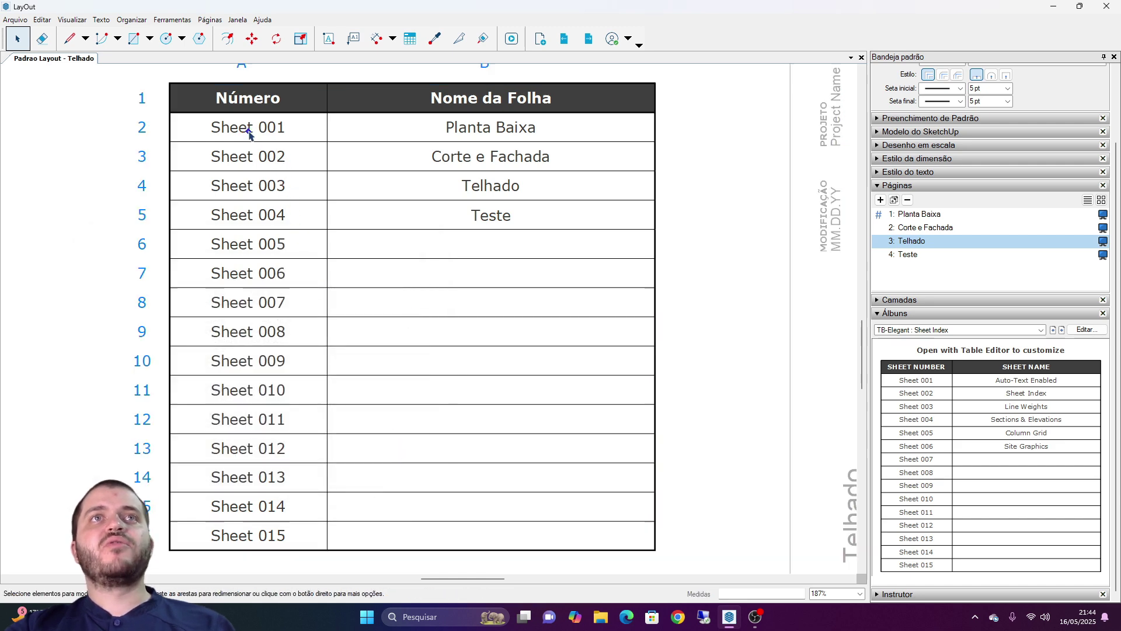
double_click(257, 128)
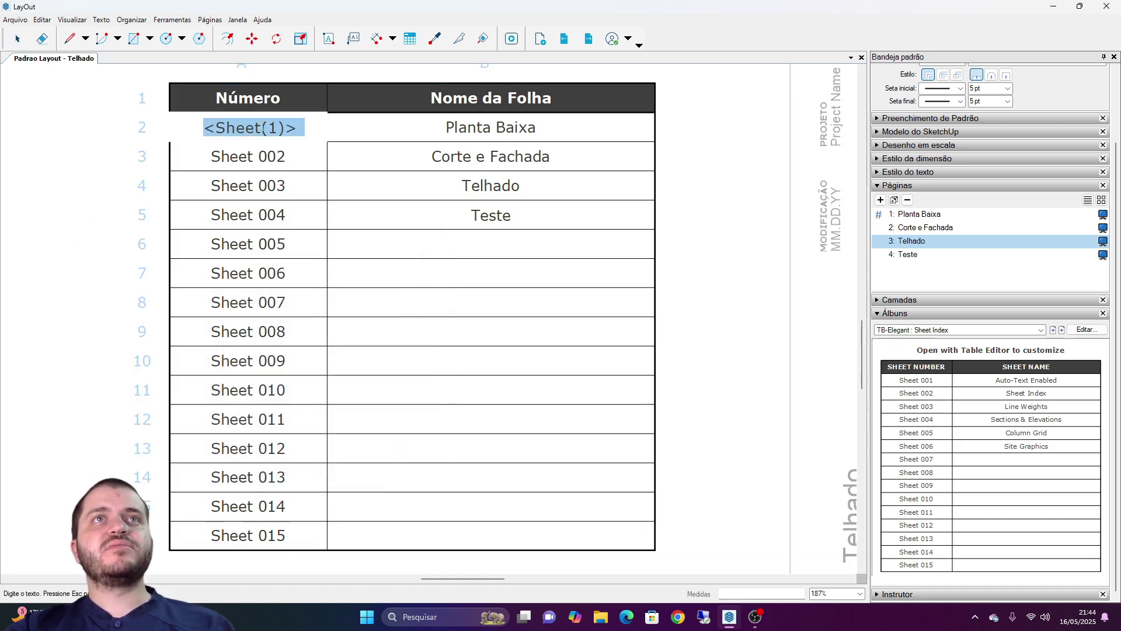
click(283, 155)
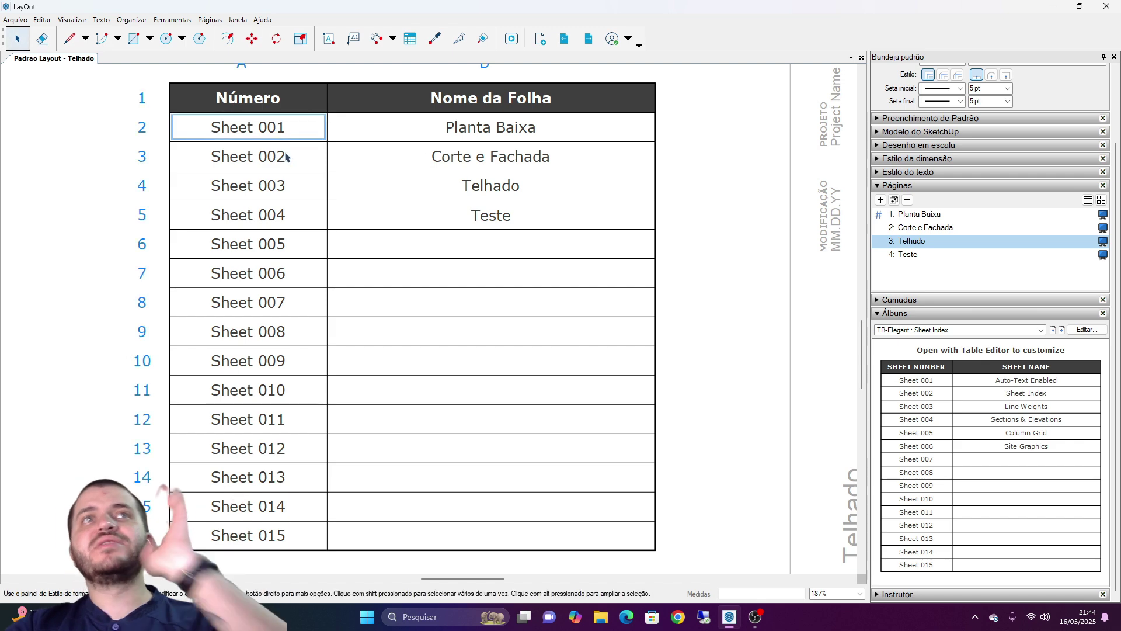
click(279, 157)
double_click(279, 157)
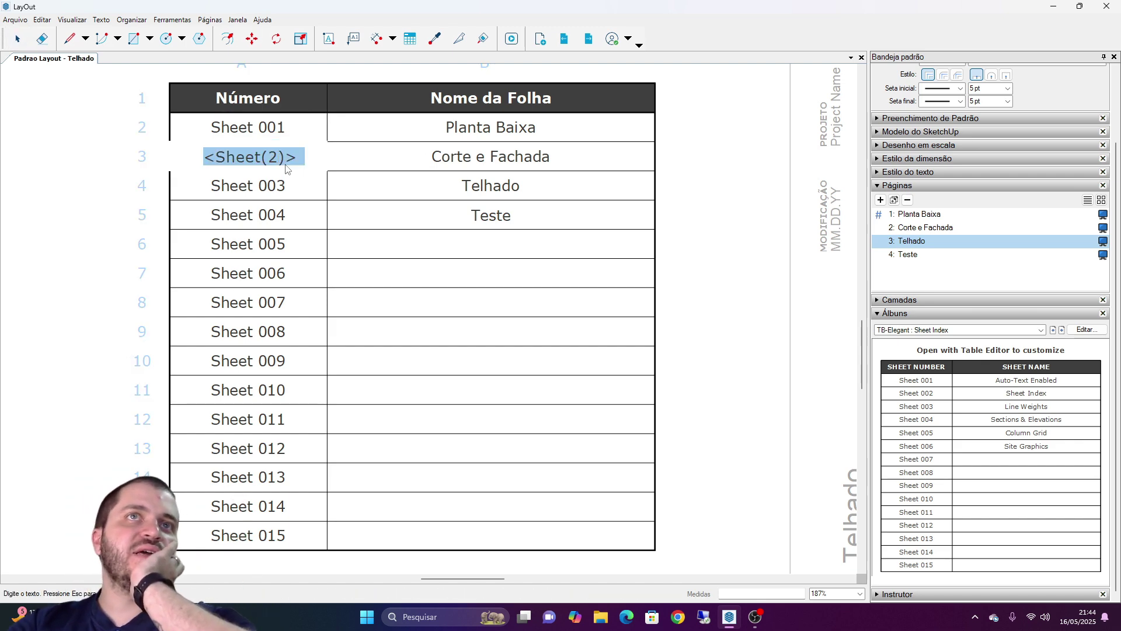
click(275, 192)
double_click(276, 193)
key(Escape)
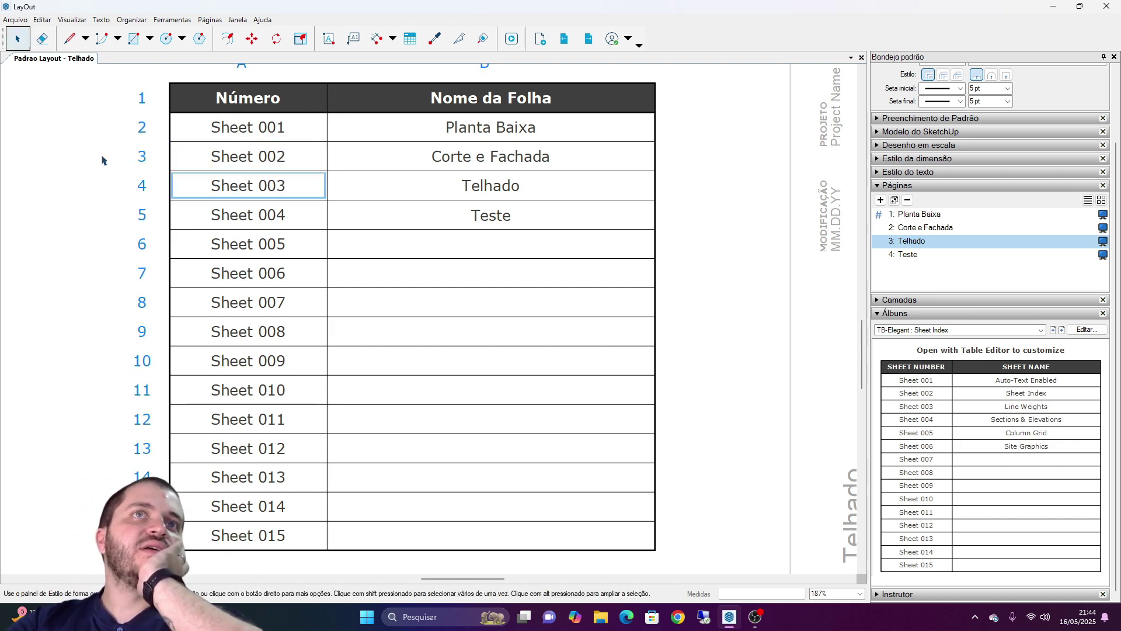
- Set the prefix in the <Sheet> auto-text tag's format to "Pag" and finish editing the index table
click(15, 19)
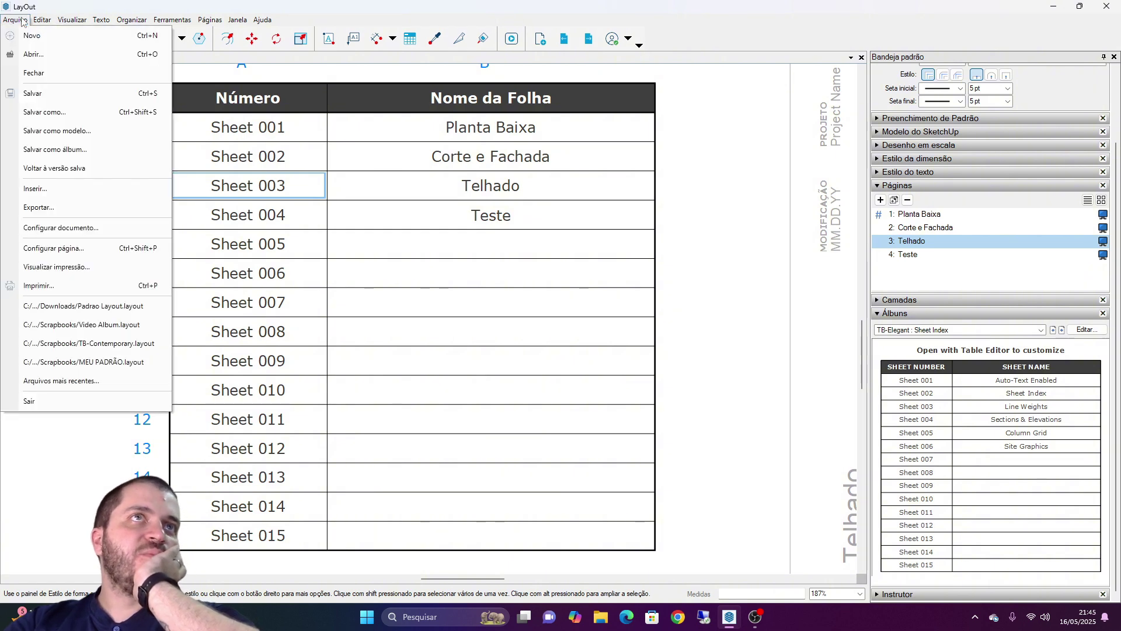
mouse_move(100, 23)
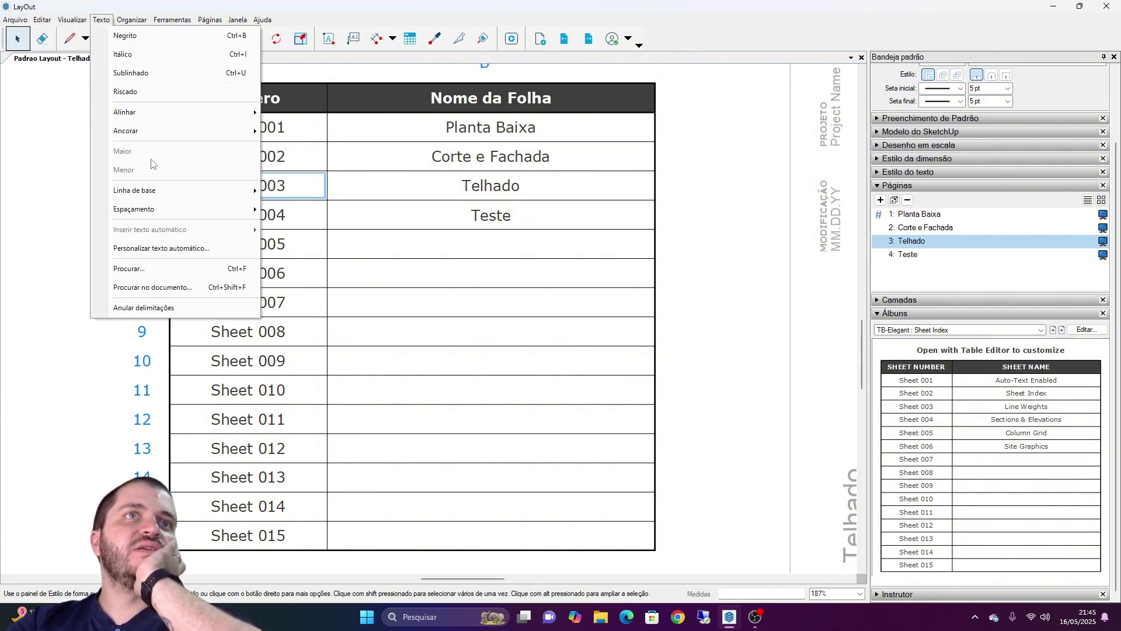
click(170, 248)
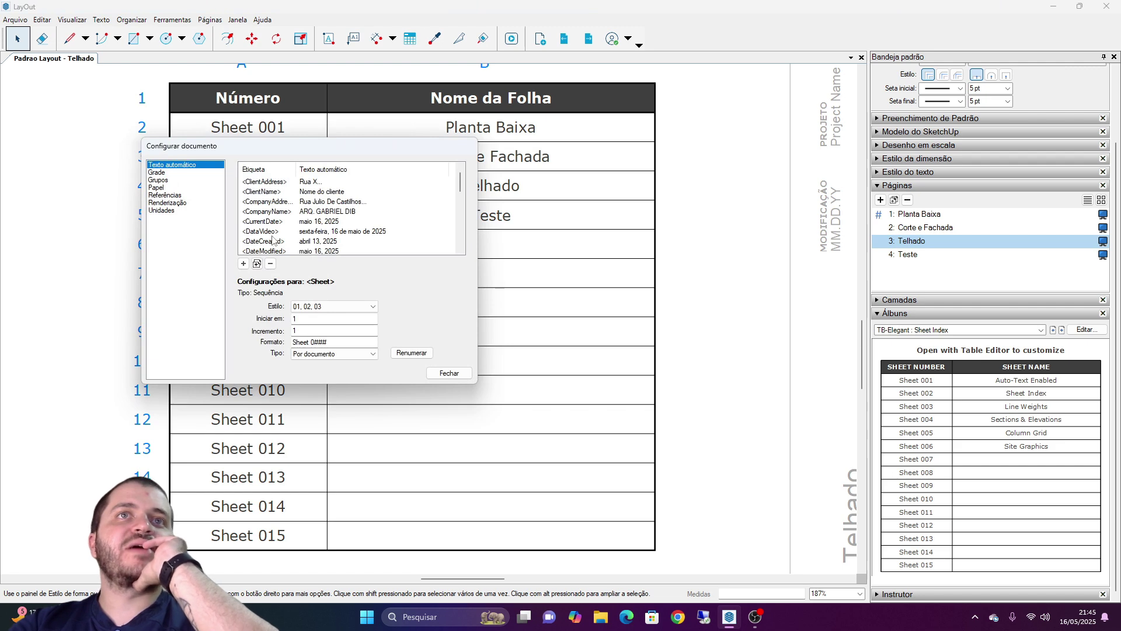
scroll(289, 207, down, 1)
scroll(289, 207, down, 5)
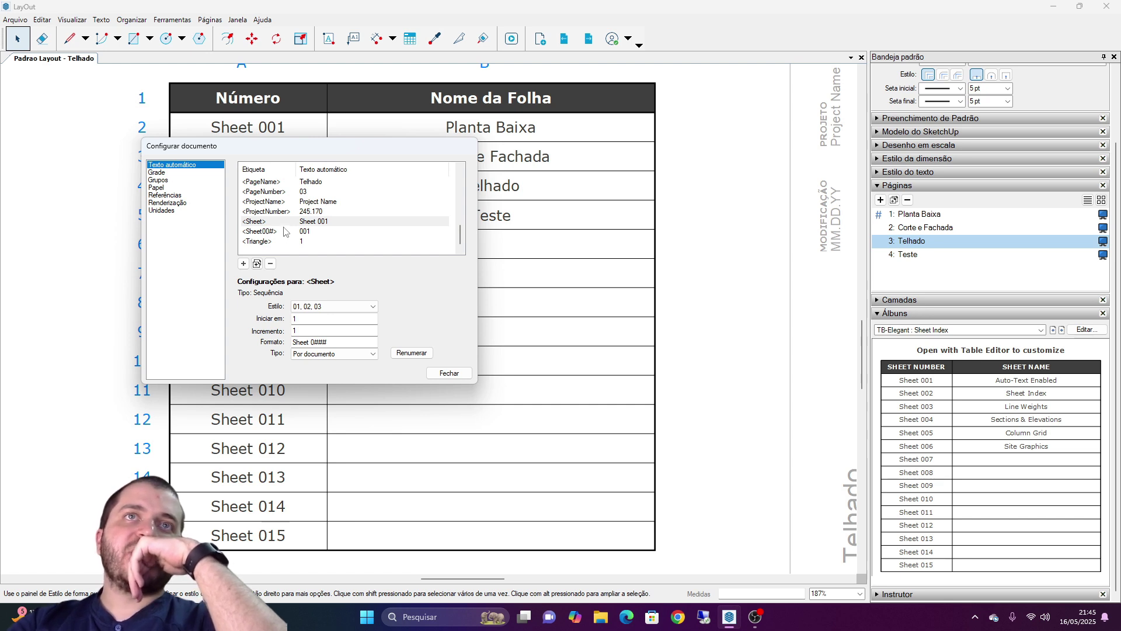
click(284, 231)
click(285, 223)
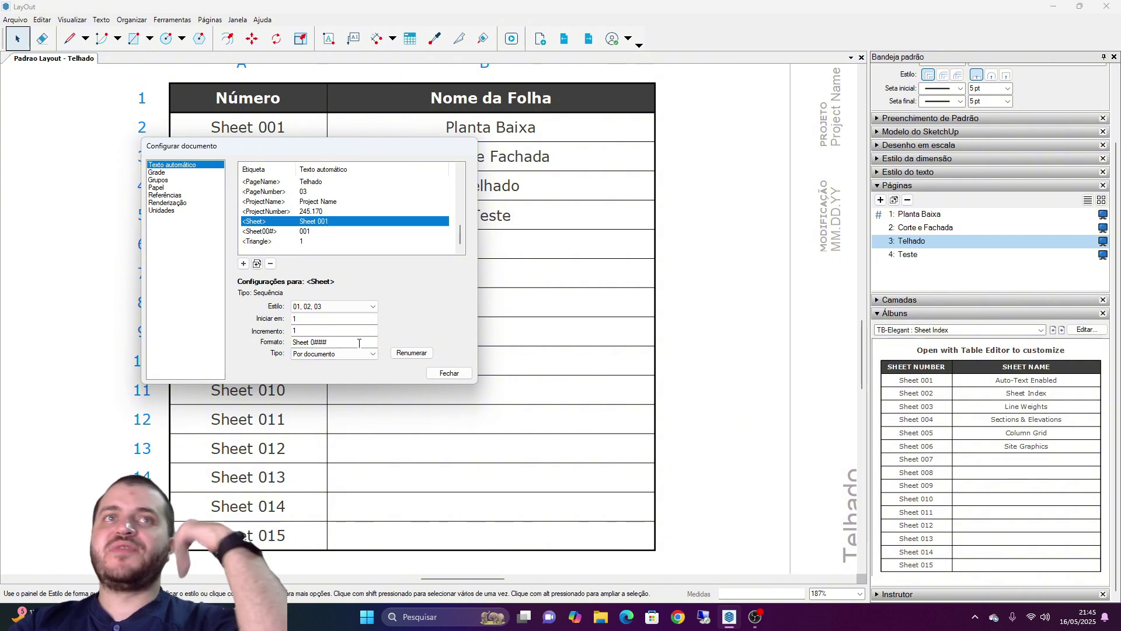
double_click(298, 343)
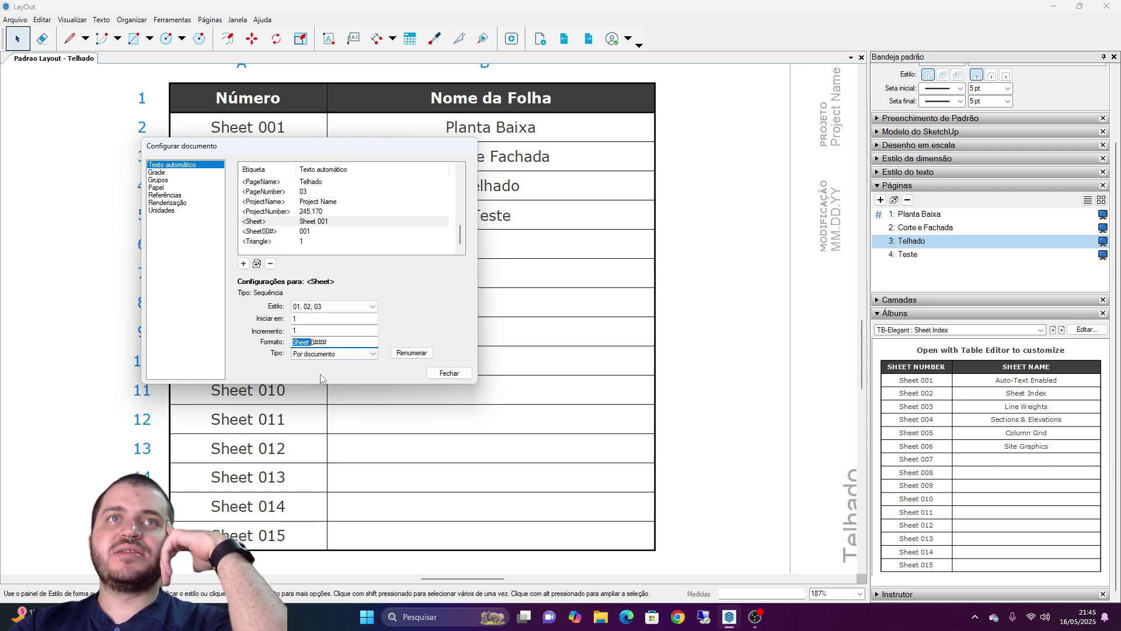
text(Pag)
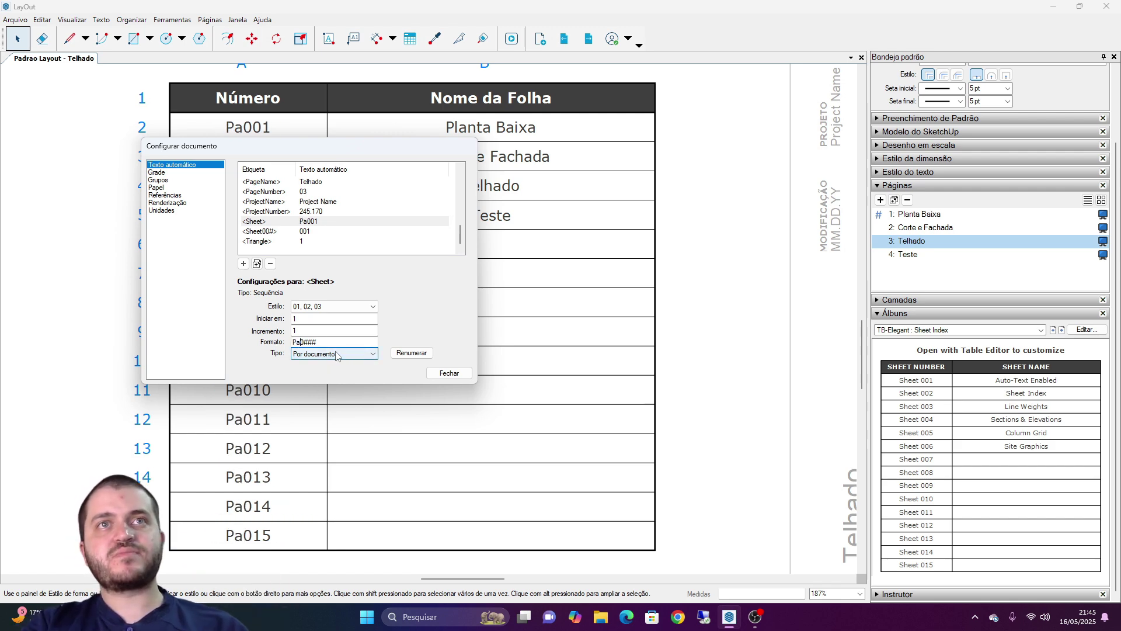
click(449, 372)
scroll(553, 349, down, 2)
click(637, 322)
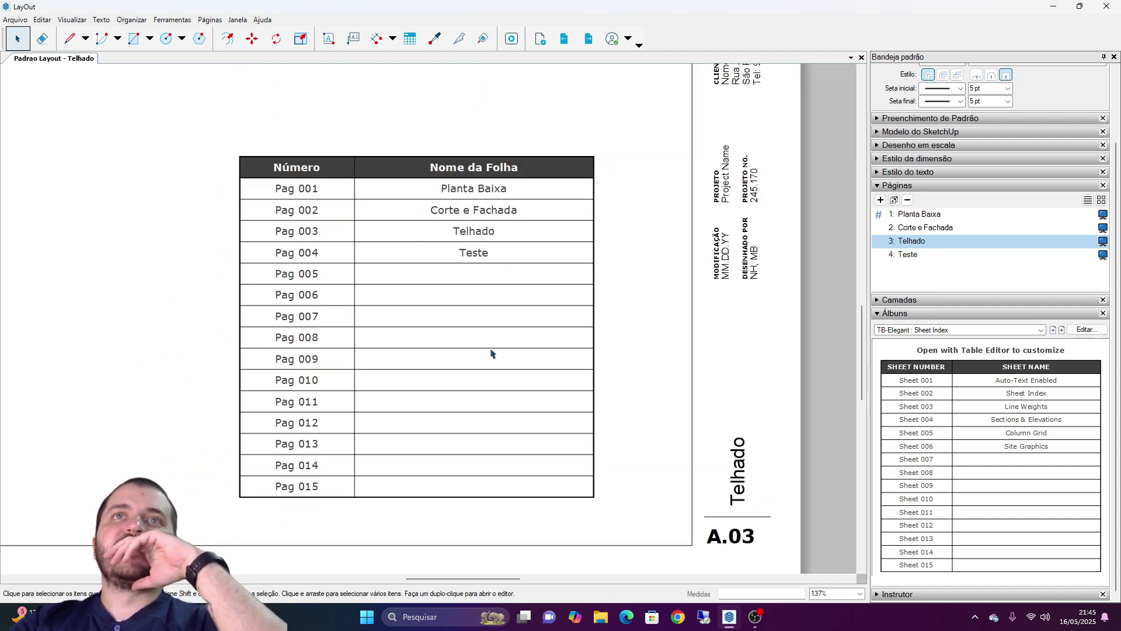
- Inspect the page numbers and sheet names listed in the index table on the Telhado page
scroll(492, 352, up, 2)
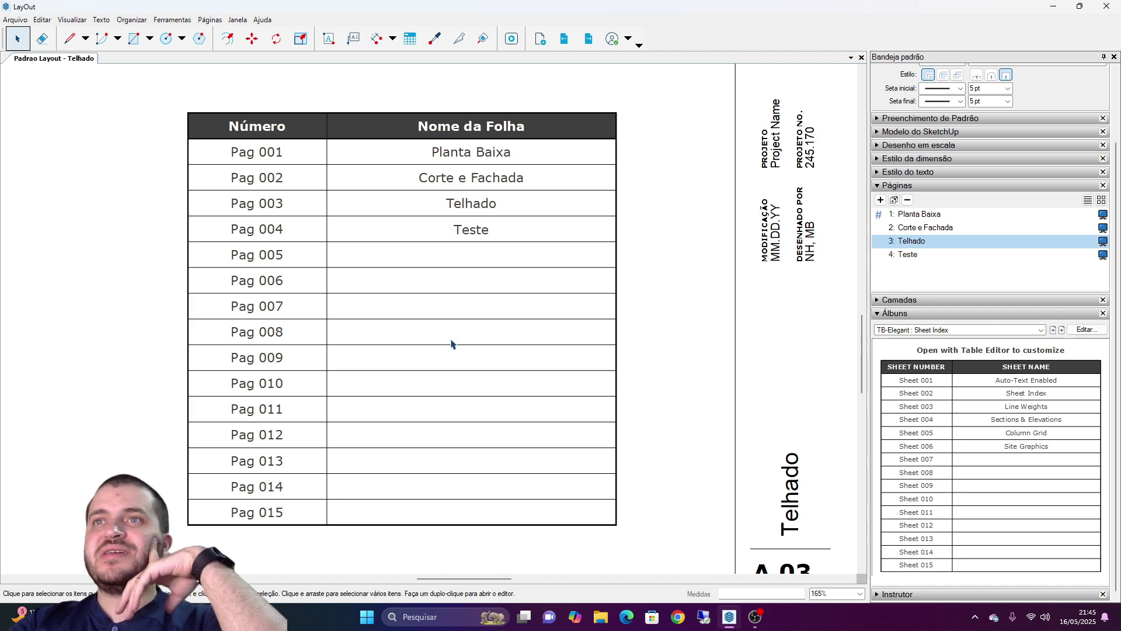
middle_drag(453, 331, 430, 325)
right_click(409, 268)
click(111, 269)
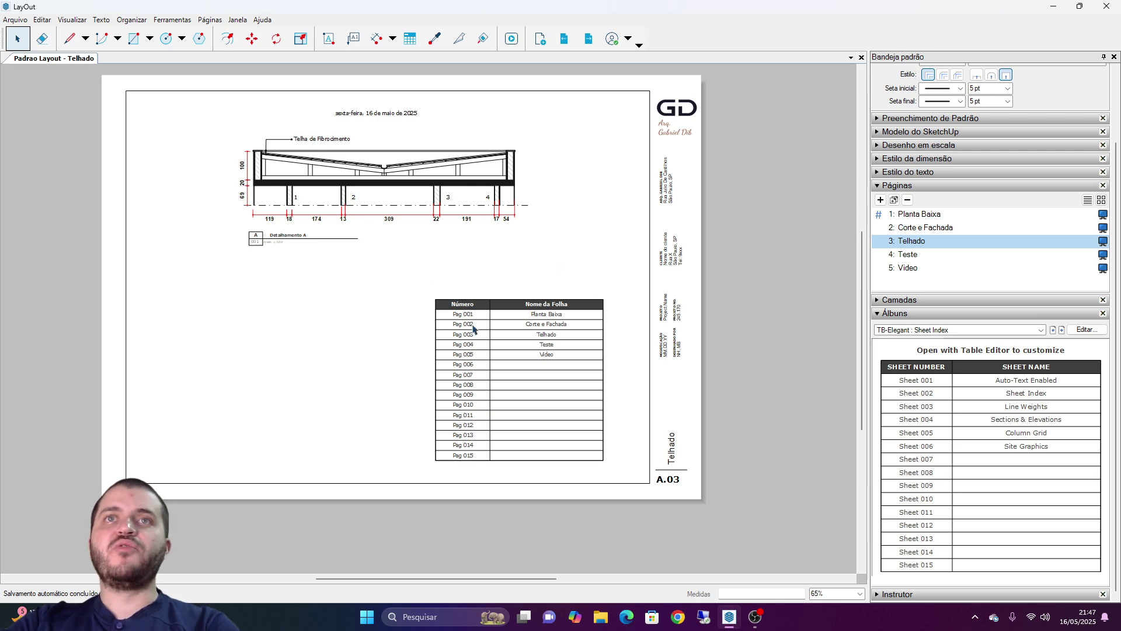
scroll(506, 345, up, 2)
scroll(530, 348, up, 5)
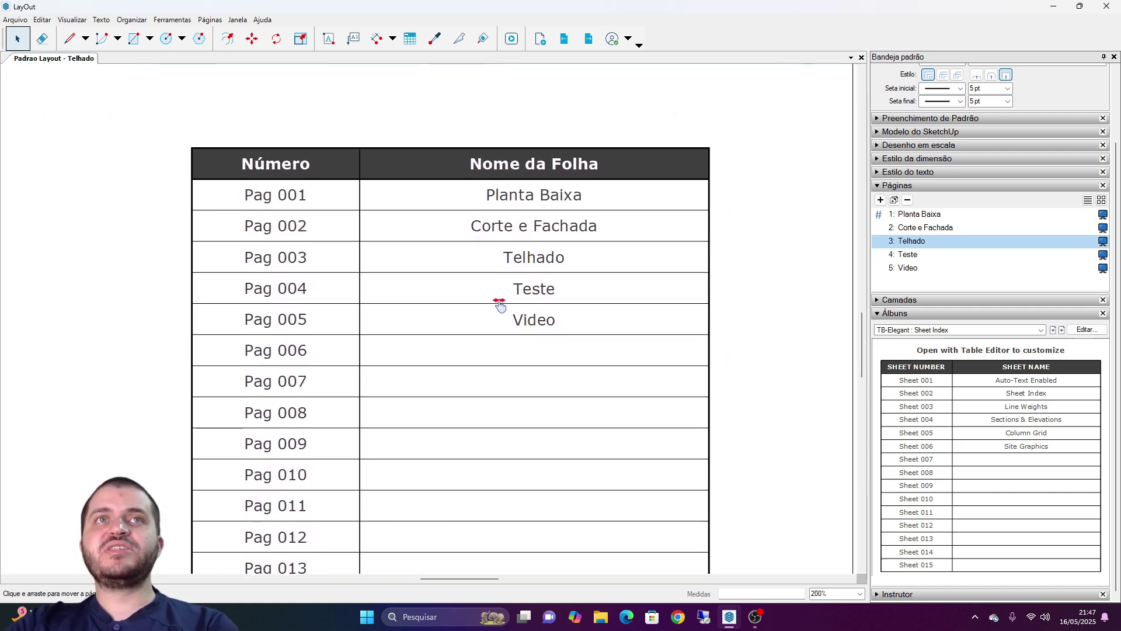